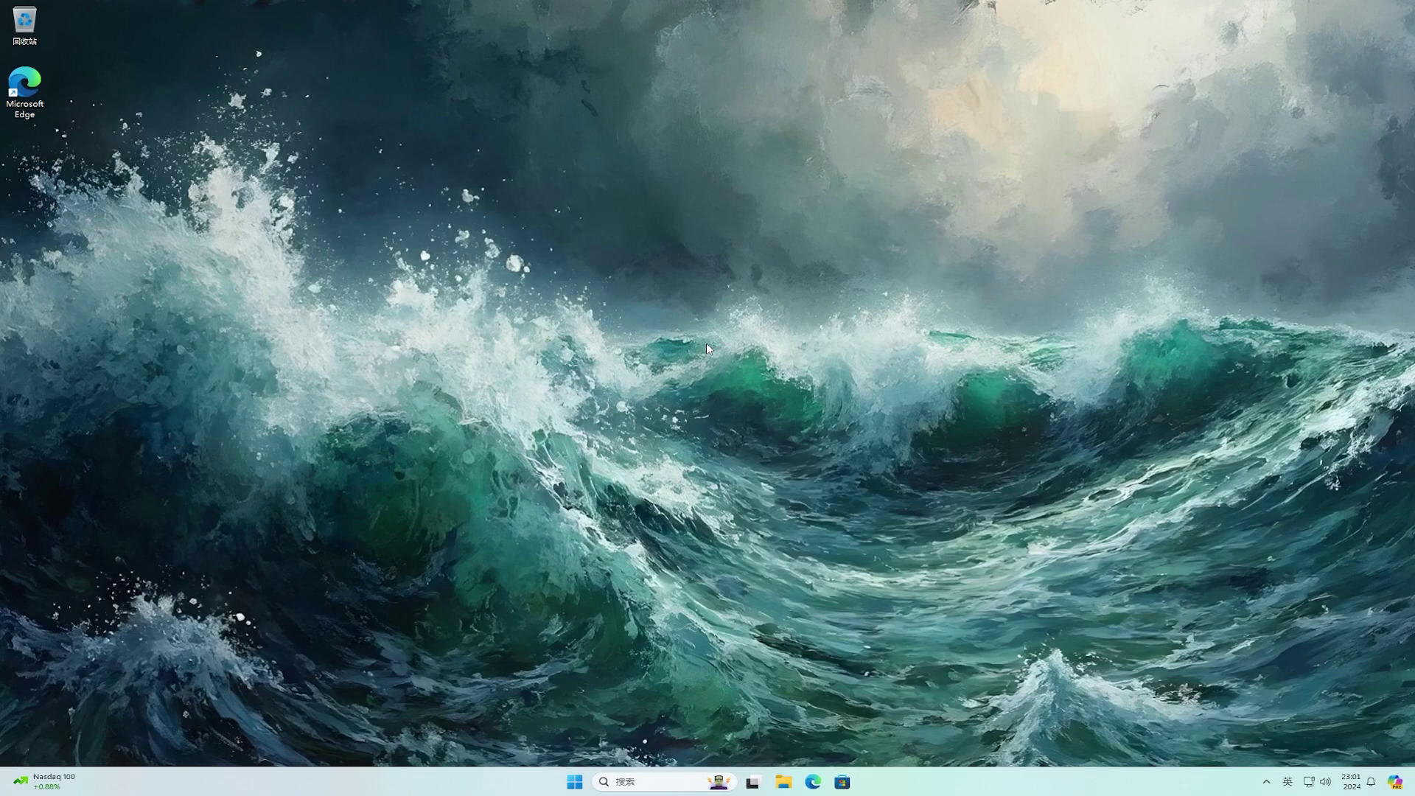
Check for updates under Windows Update in Settings, then go to the Windows Insider Program page
{"action": "left_click", "coordinate": [575, 782]}
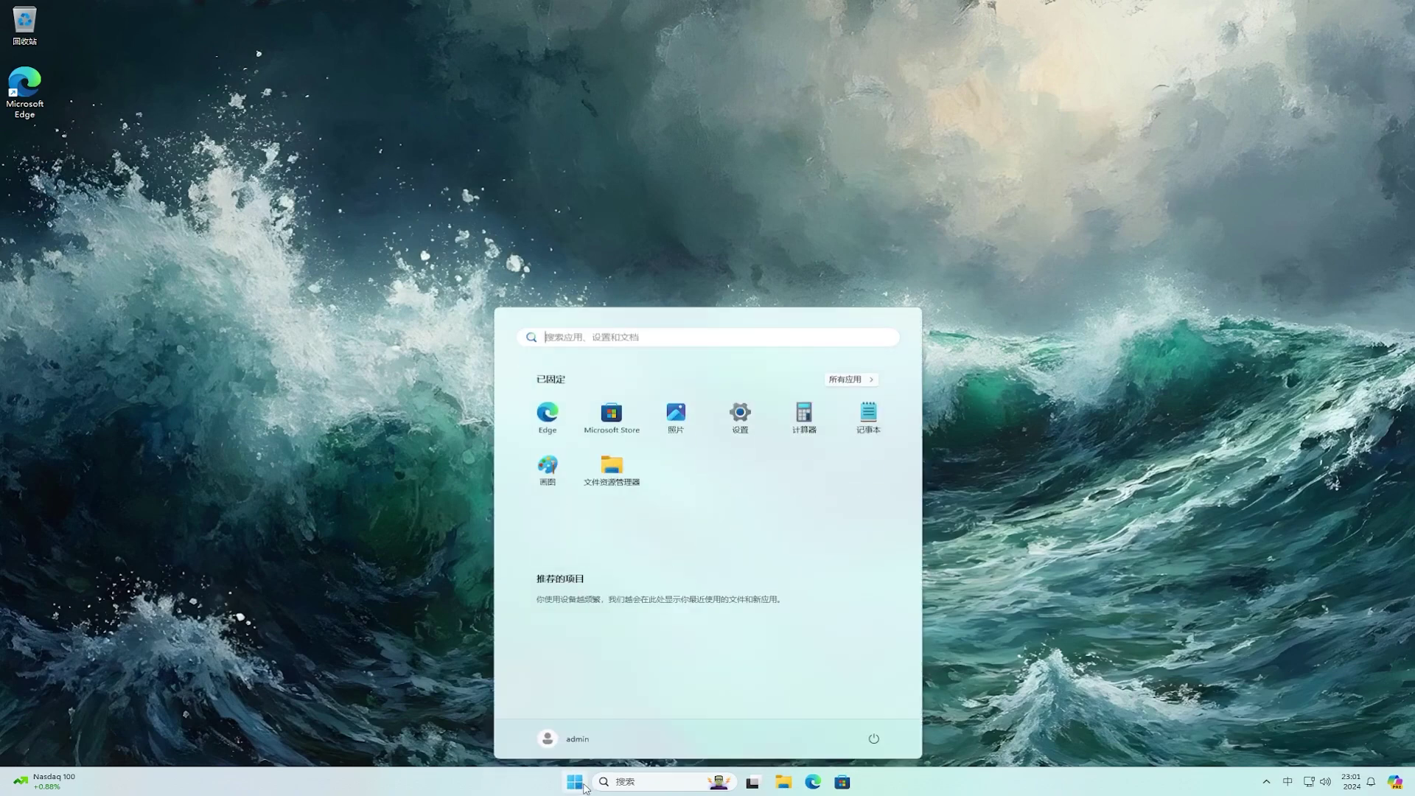
{"action": "left_click", "coordinate": [736, 416]}
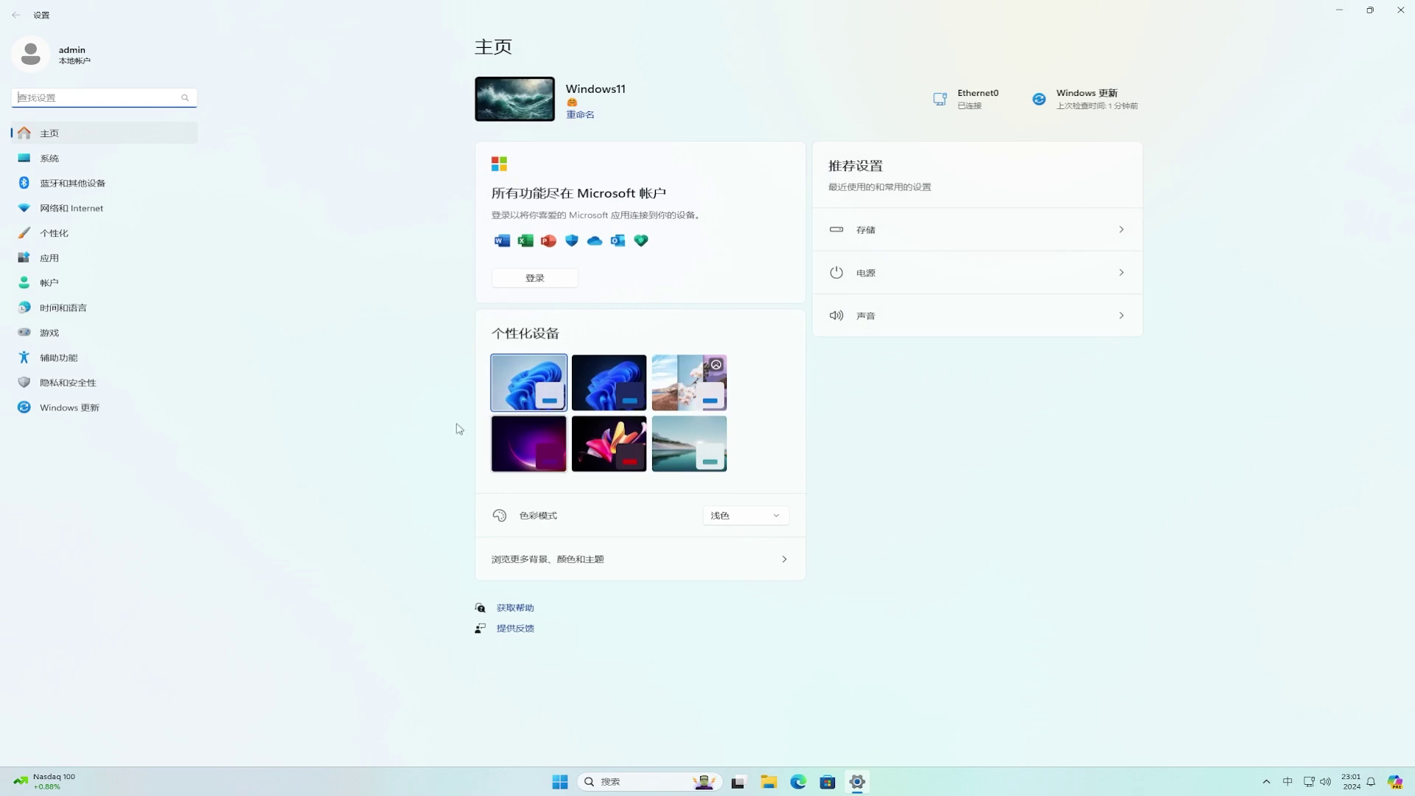
{"action": "left_click", "coordinate": [134, 417]}
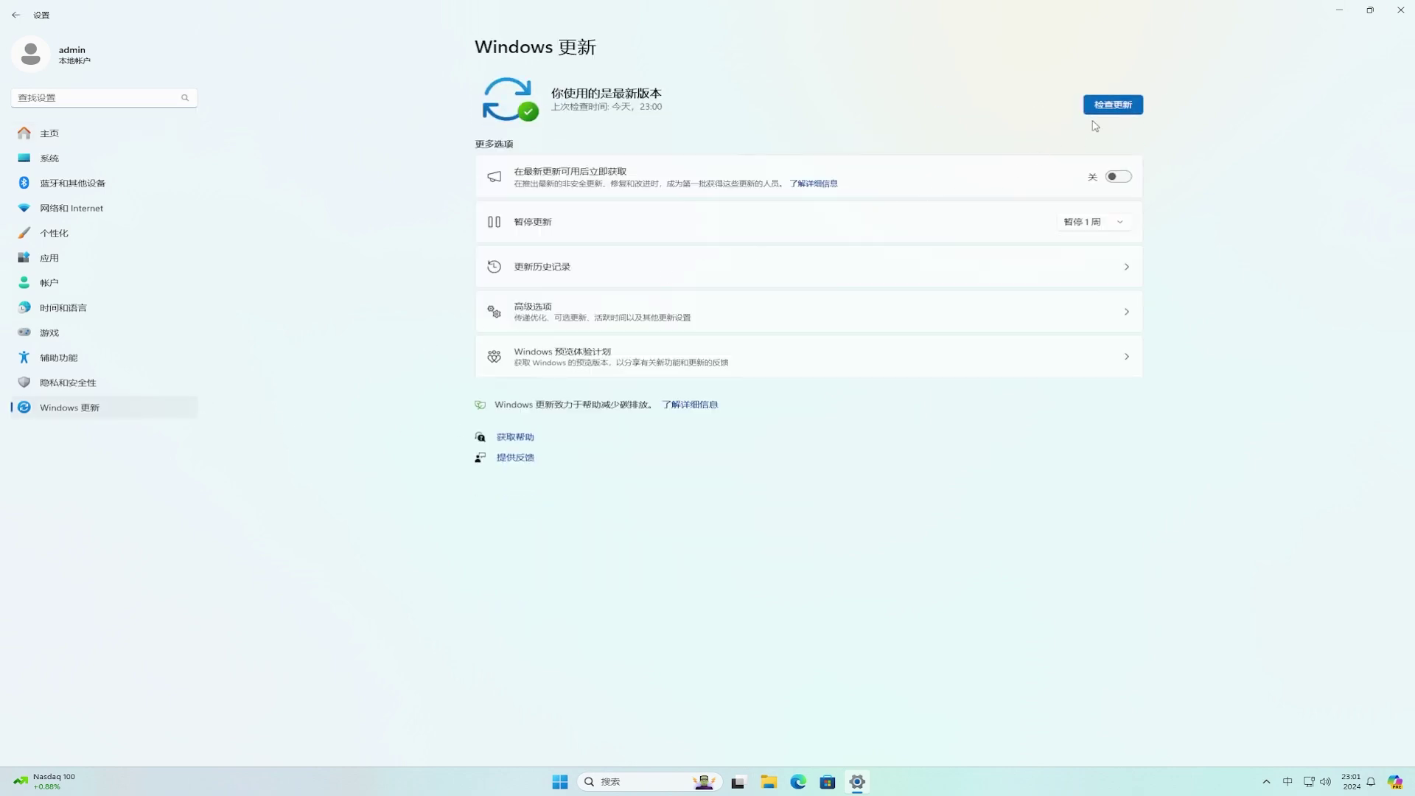
{"action": "left_click", "coordinate": [1124, 109]}
{"action": "left_click", "coordinate": [765, 359]}
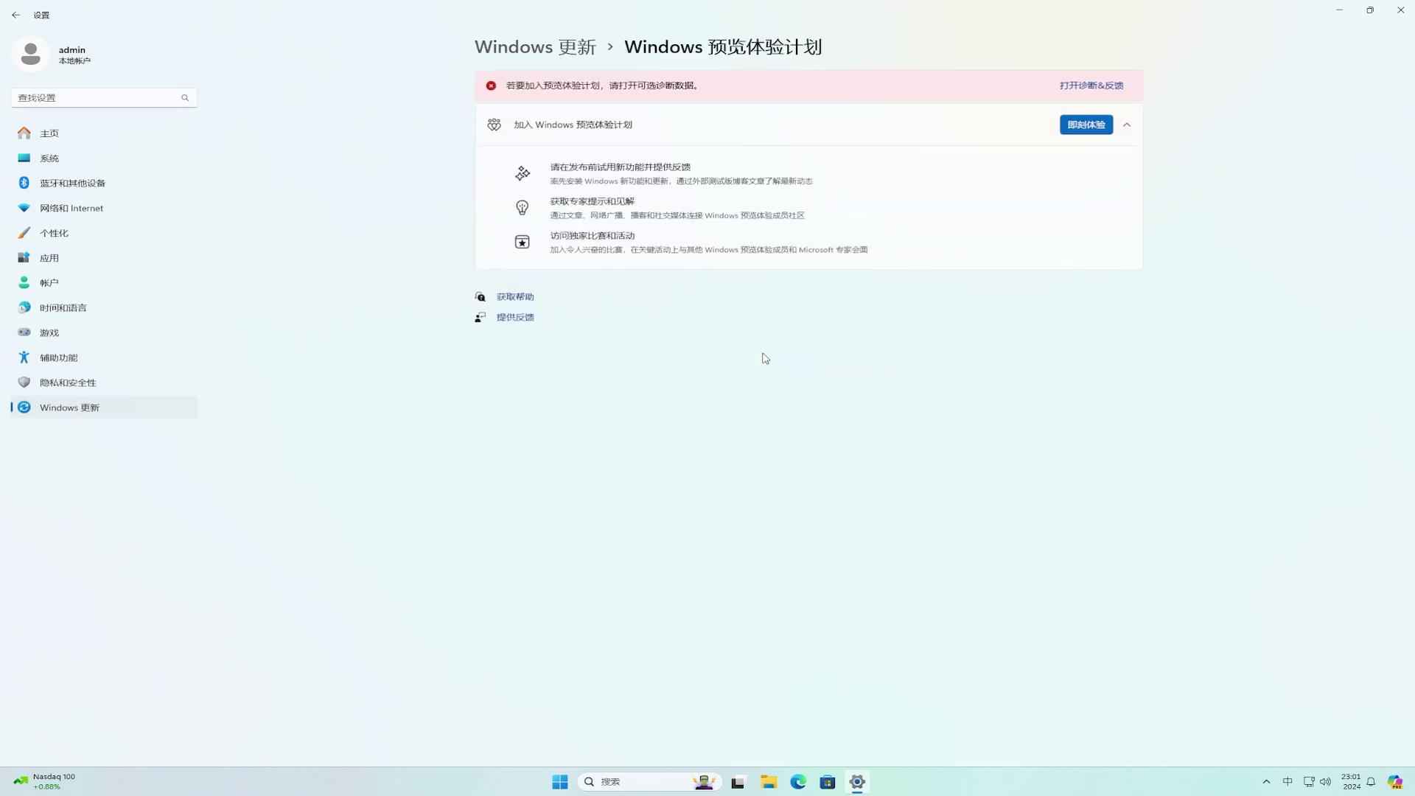
Turn on Send optional diagnostic data in Diagnostics & feedback and return to the Insider page
{"action": "left_click", "coordinate": [1092, 86]}
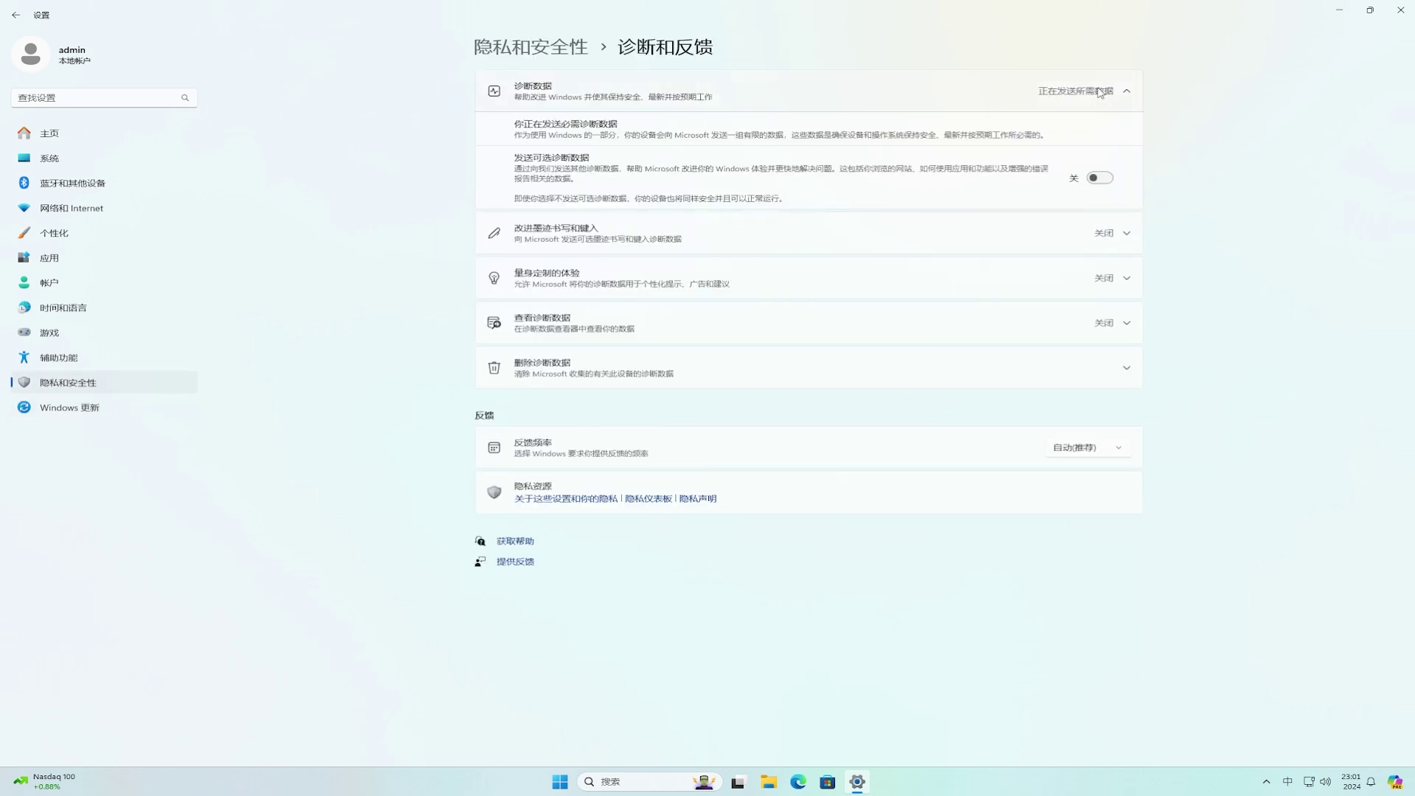
{"action": "left_click", "coordinate": [1097, 182]}
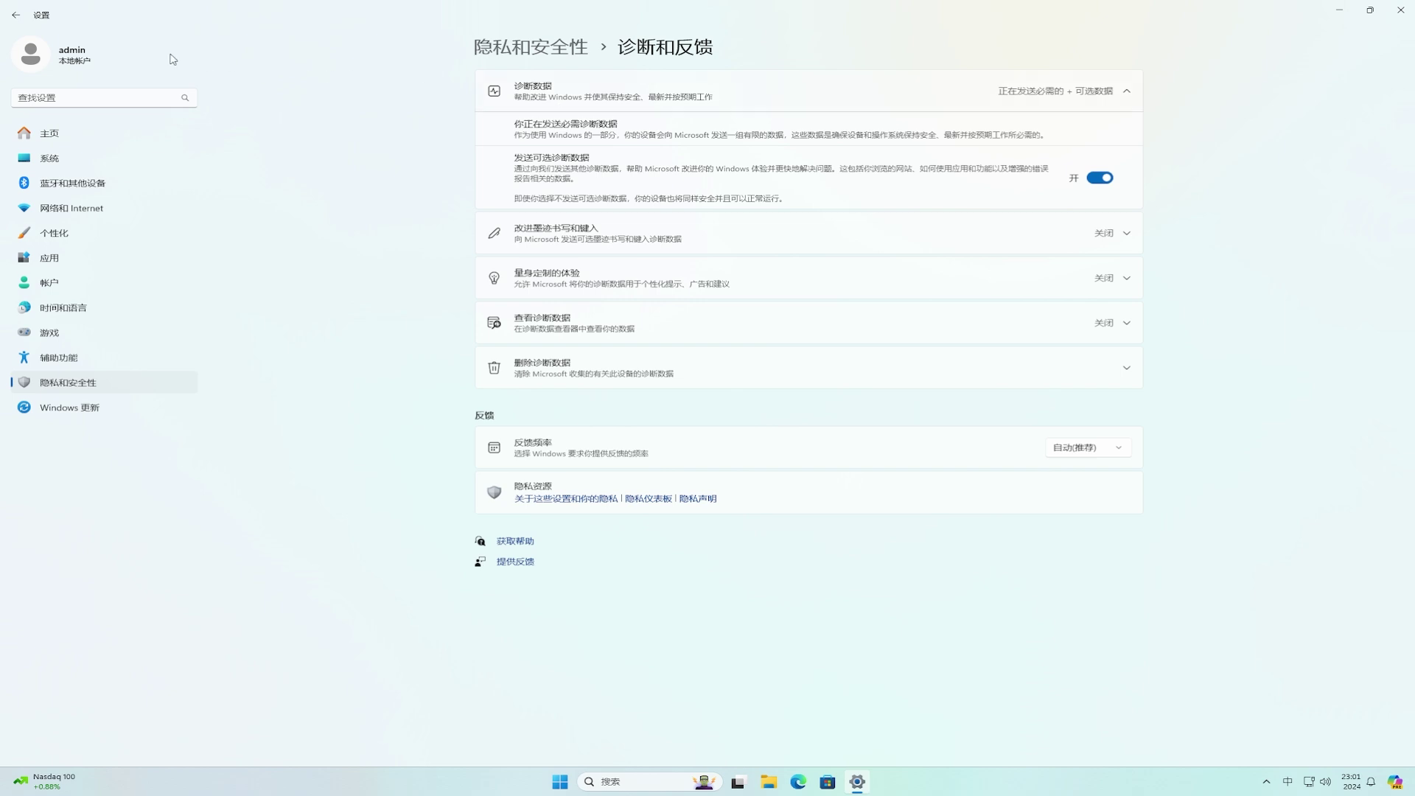
{"action": "left_click", "coordinate": [13, 17]}
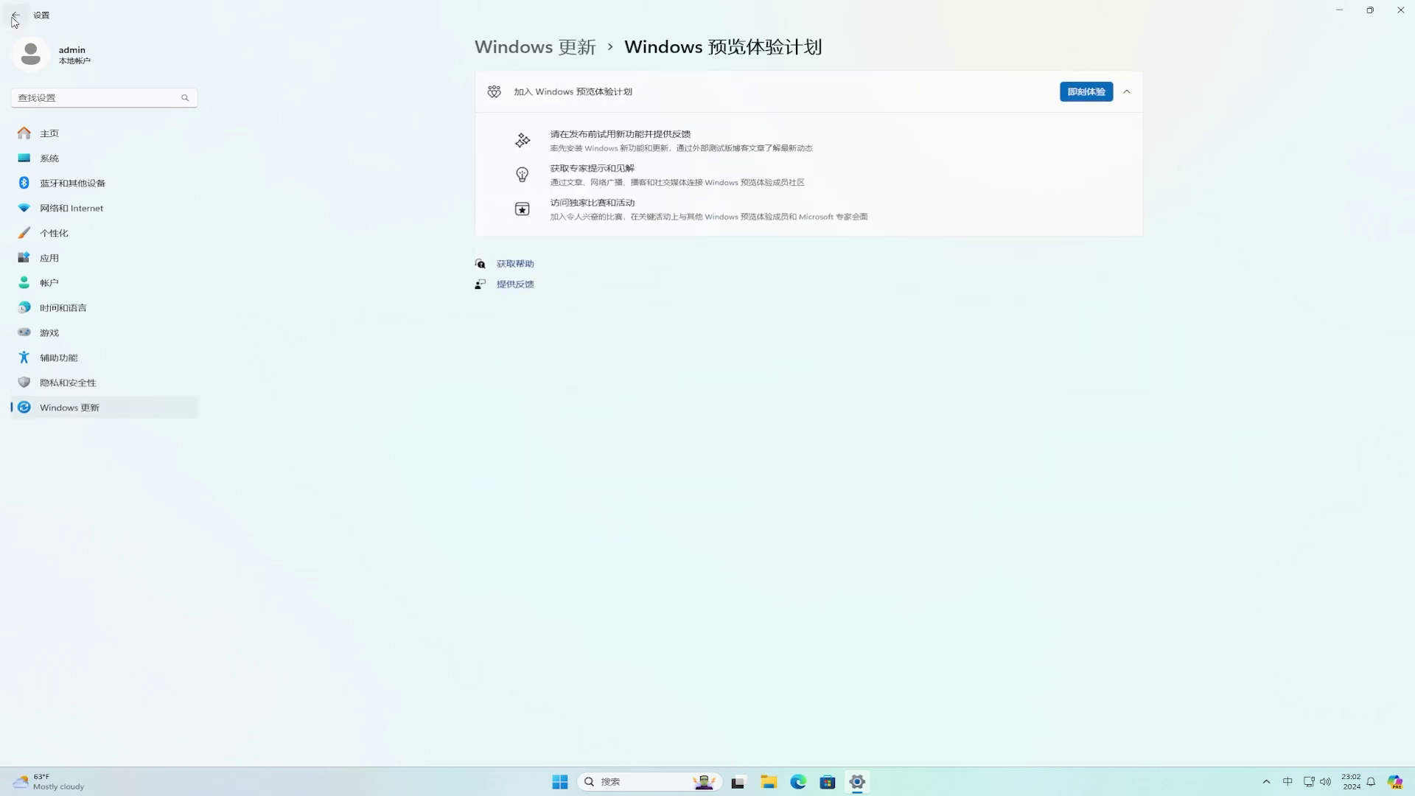
Start joining the Insider Program by choosing to link a Microsoft account
{"action": "left_click", "coordinate": [1077, 95]}
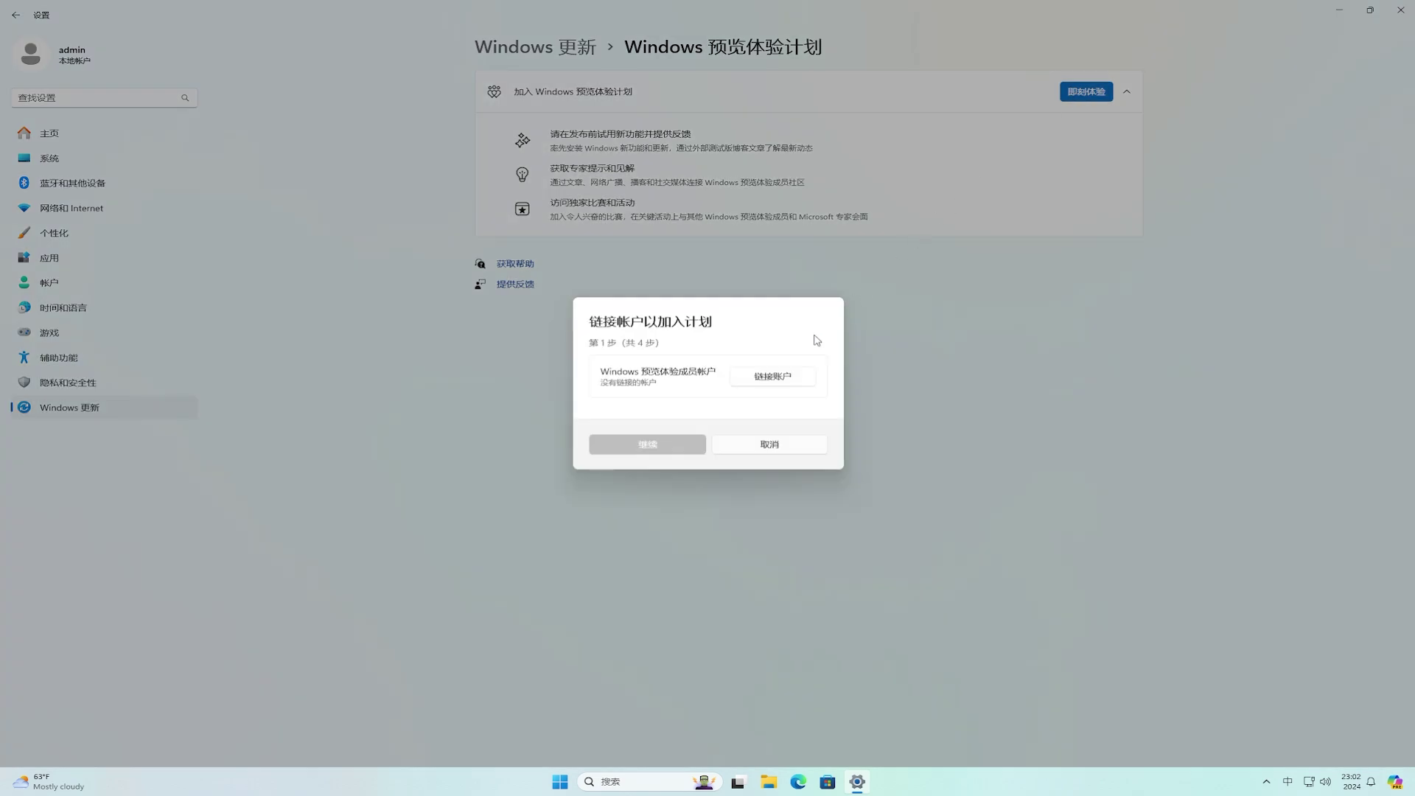
{"action": "left_click", "coordinate": [768, 377]}
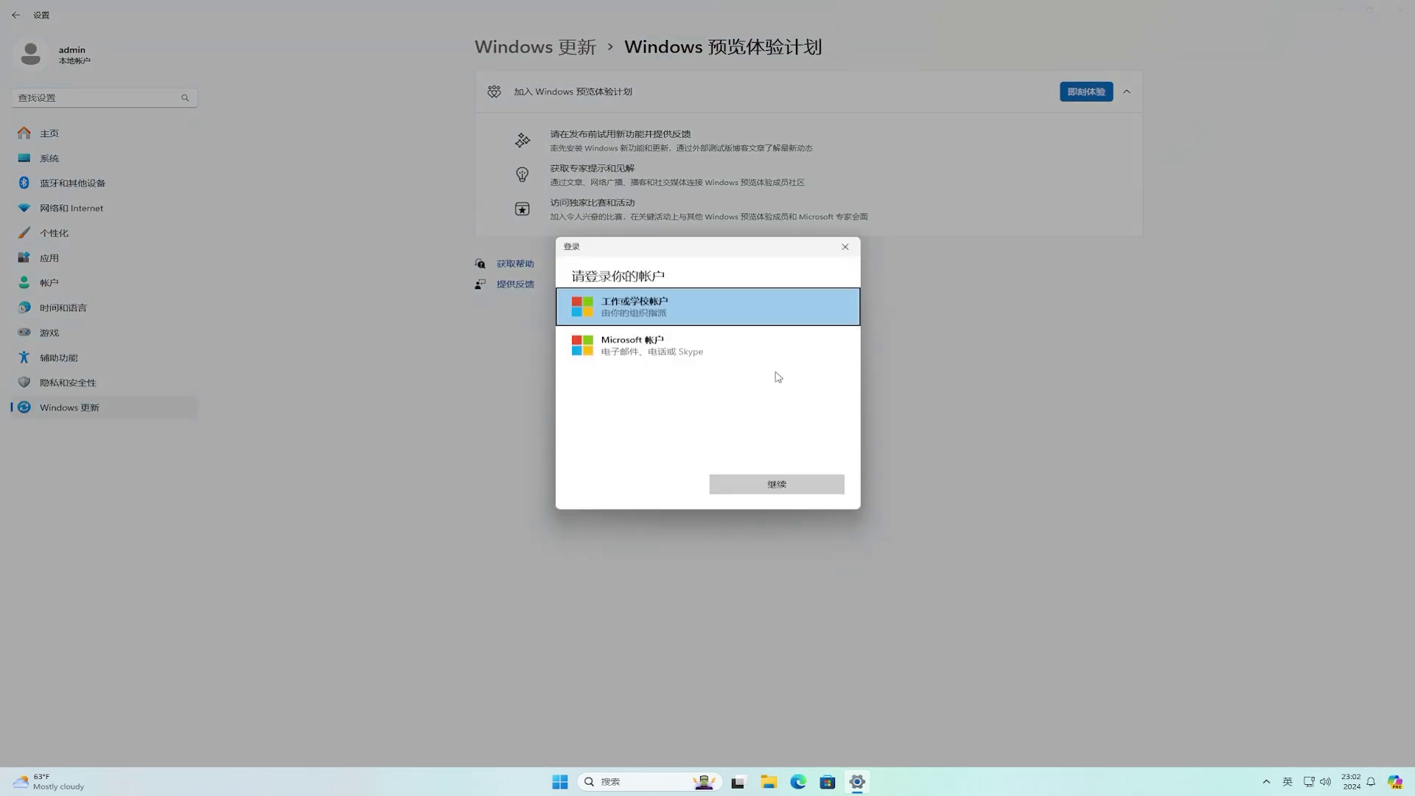
{"action": "left_click", "coordinate": [657, 354]}
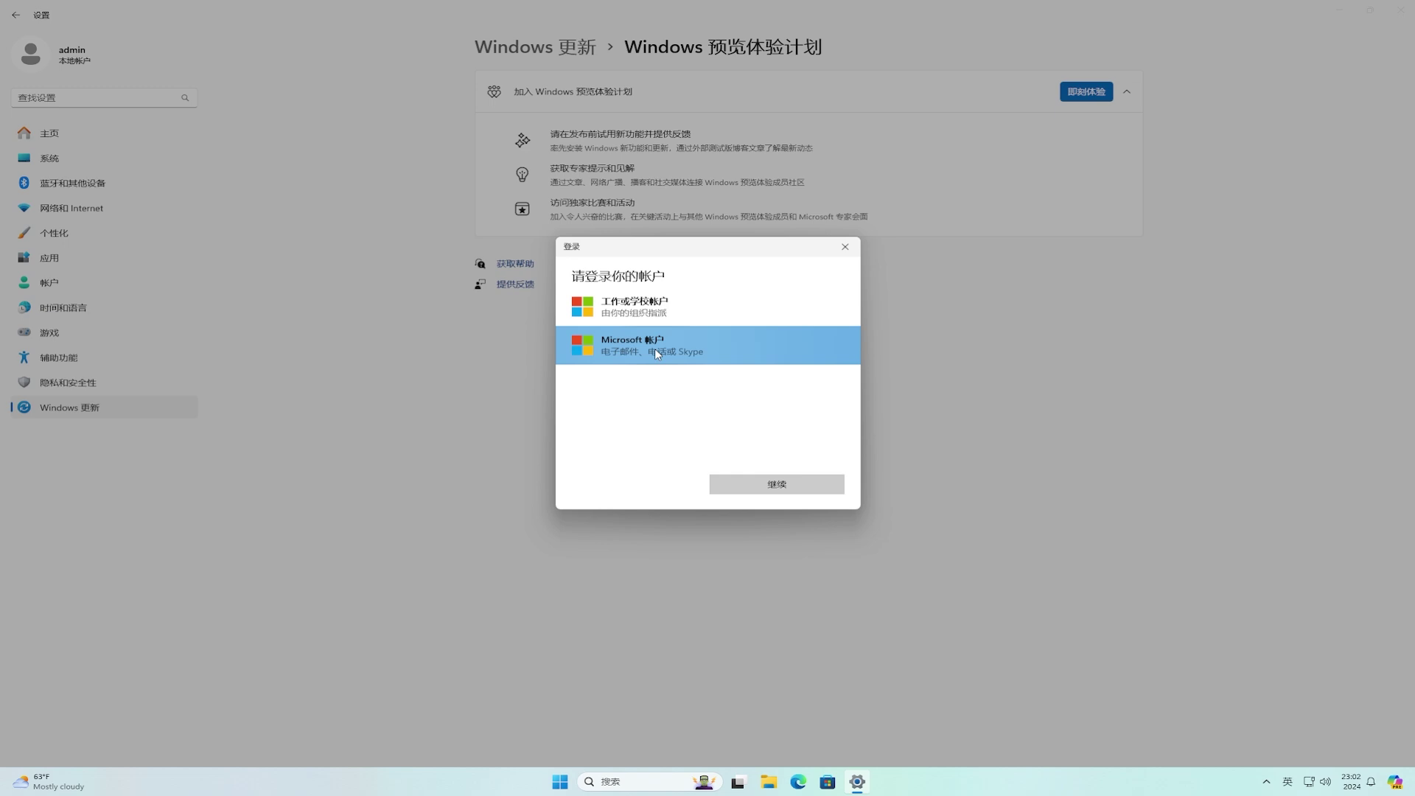
{"action": "left_click", "coordinate": [795, 493]}
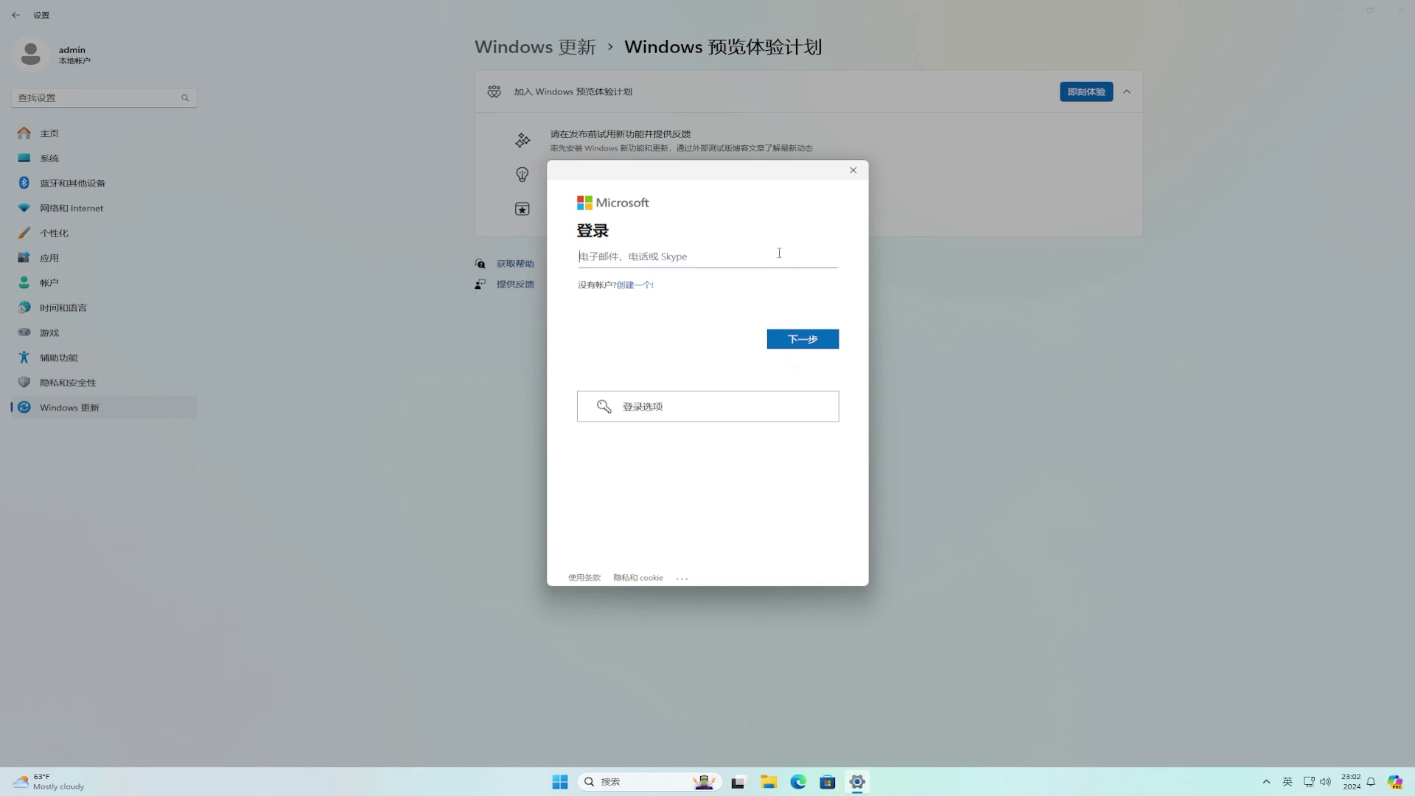
Sign in with the Microsoft account's e-mail and password and accept using it on this device
{"action": "left_click", "coordinate": [813, 343]}
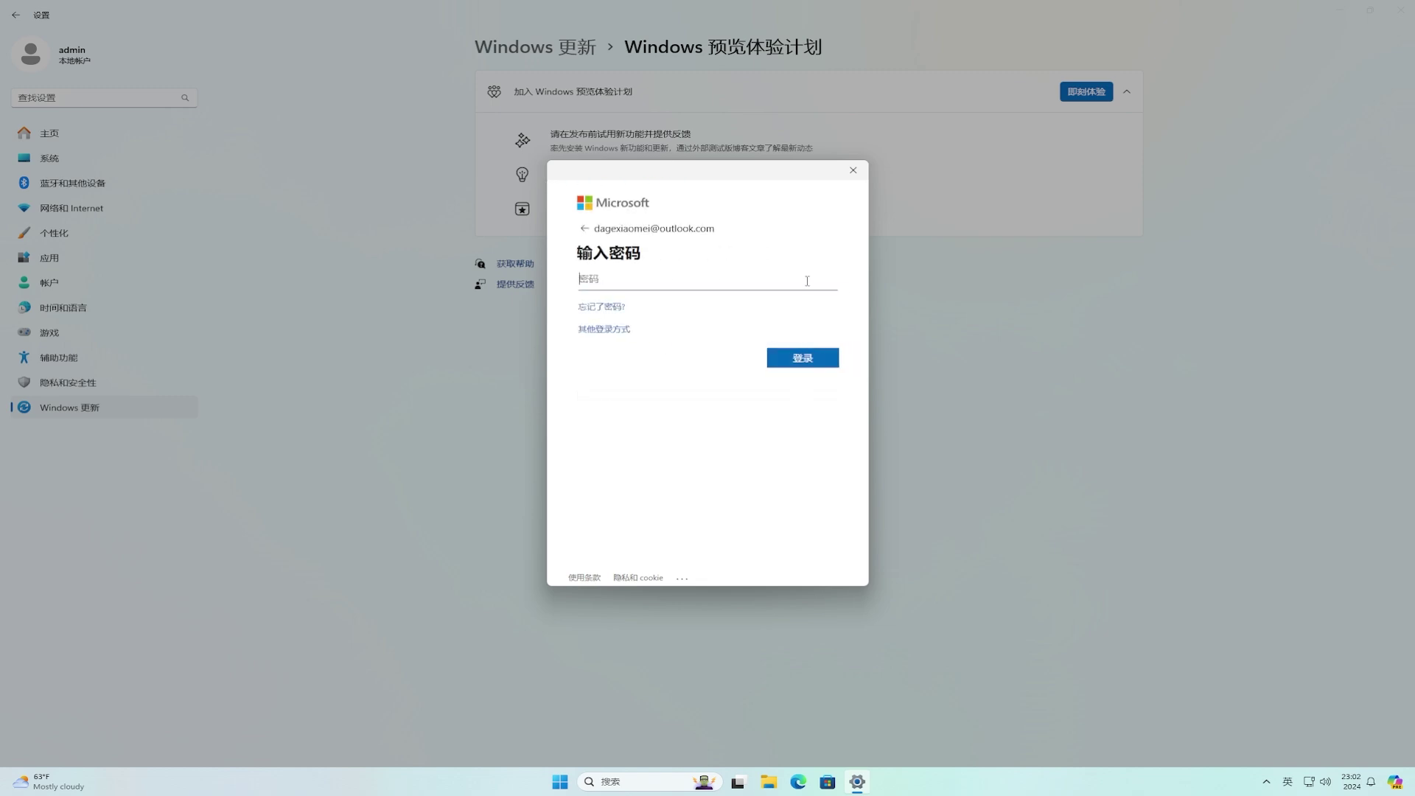
{"action": "type", "text": "****************"}
{"action": "left_click", "coordinate": [811, 359]}
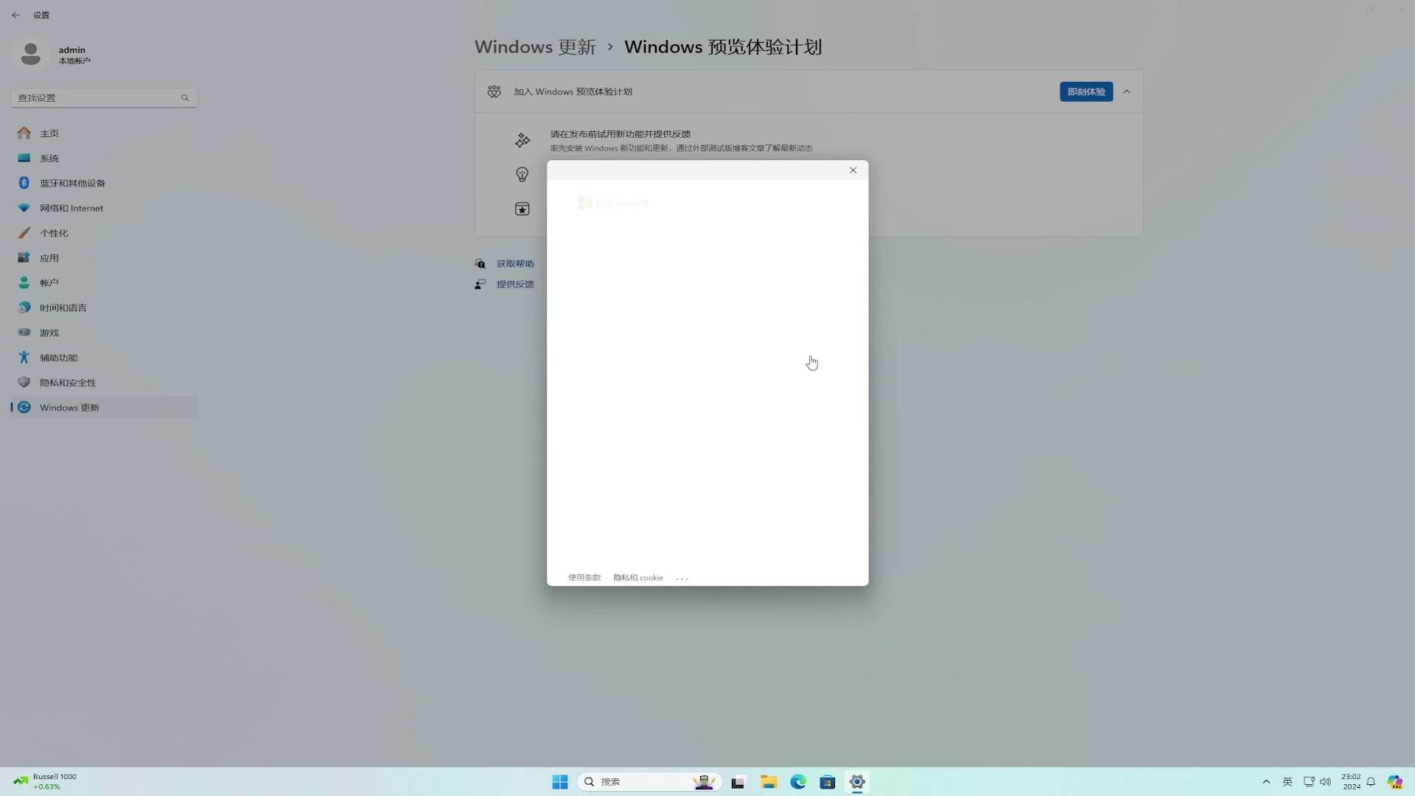
{"action": "left_click", "coordinate": [803, 351]}
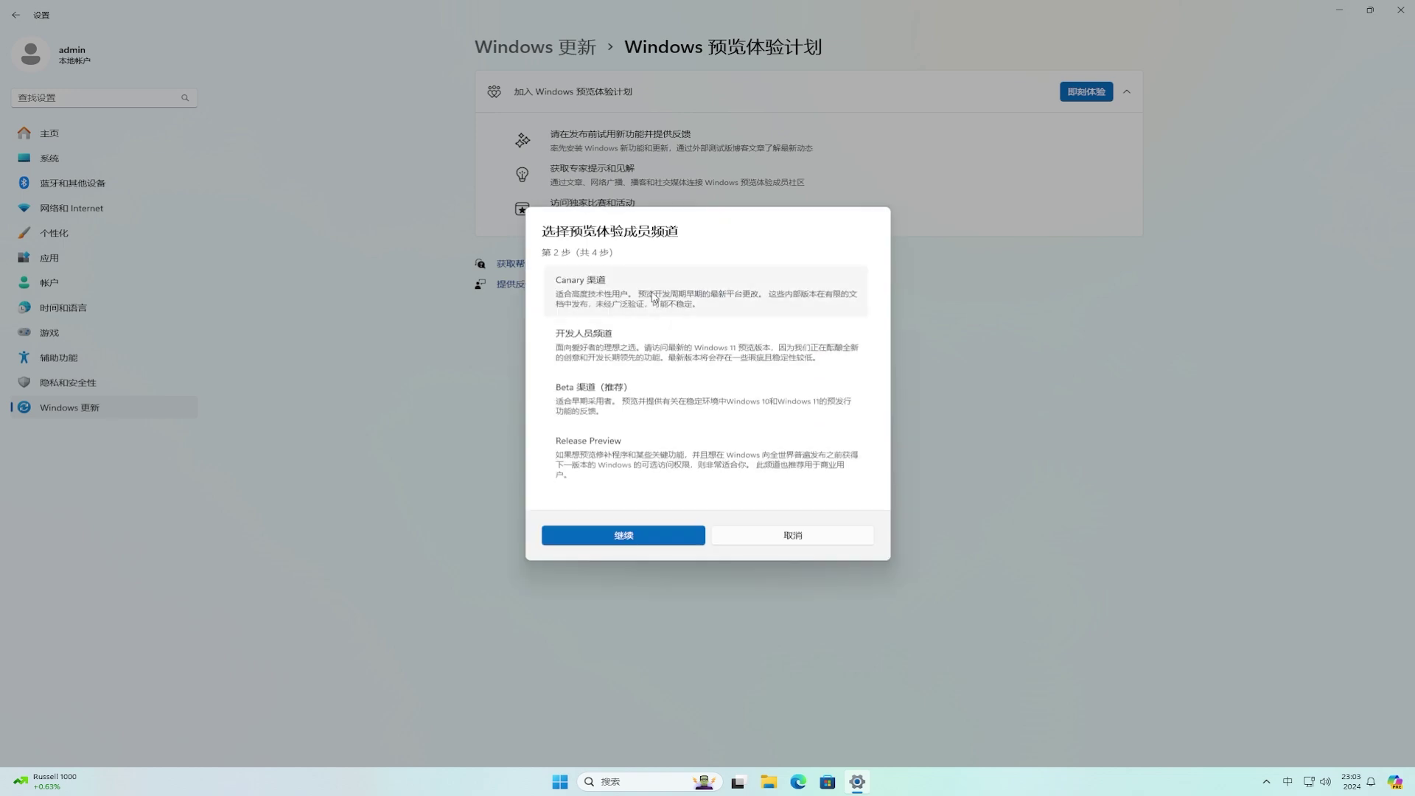
Choose the Canary Channel, accept the agreement, and restart the PC to finish enrolling
{"action": "left_click", "coordinate": [653, 297]}
{"action": "left_click", "coordinate": [611, 537]}
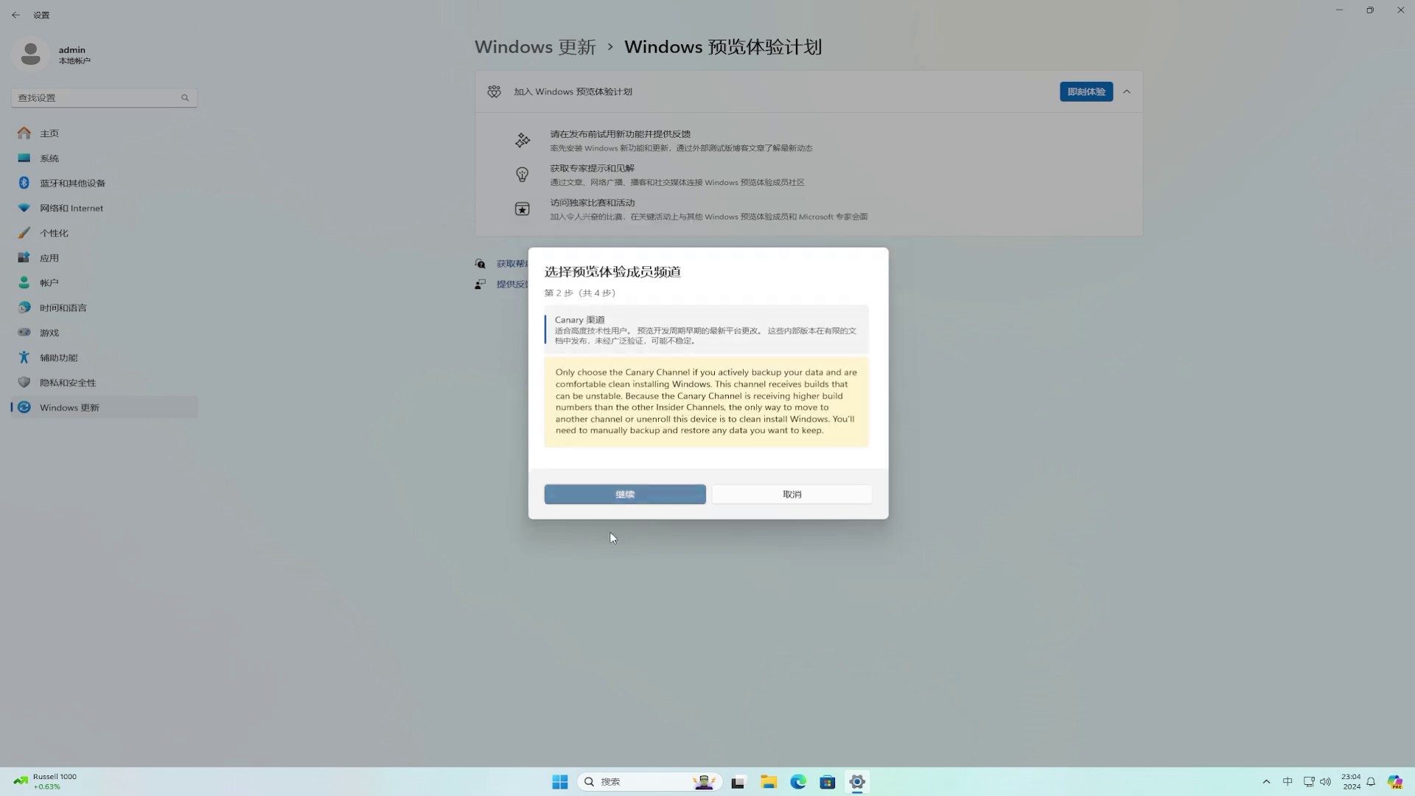
{"action": "left_click", "coordinate": [602, 501]}
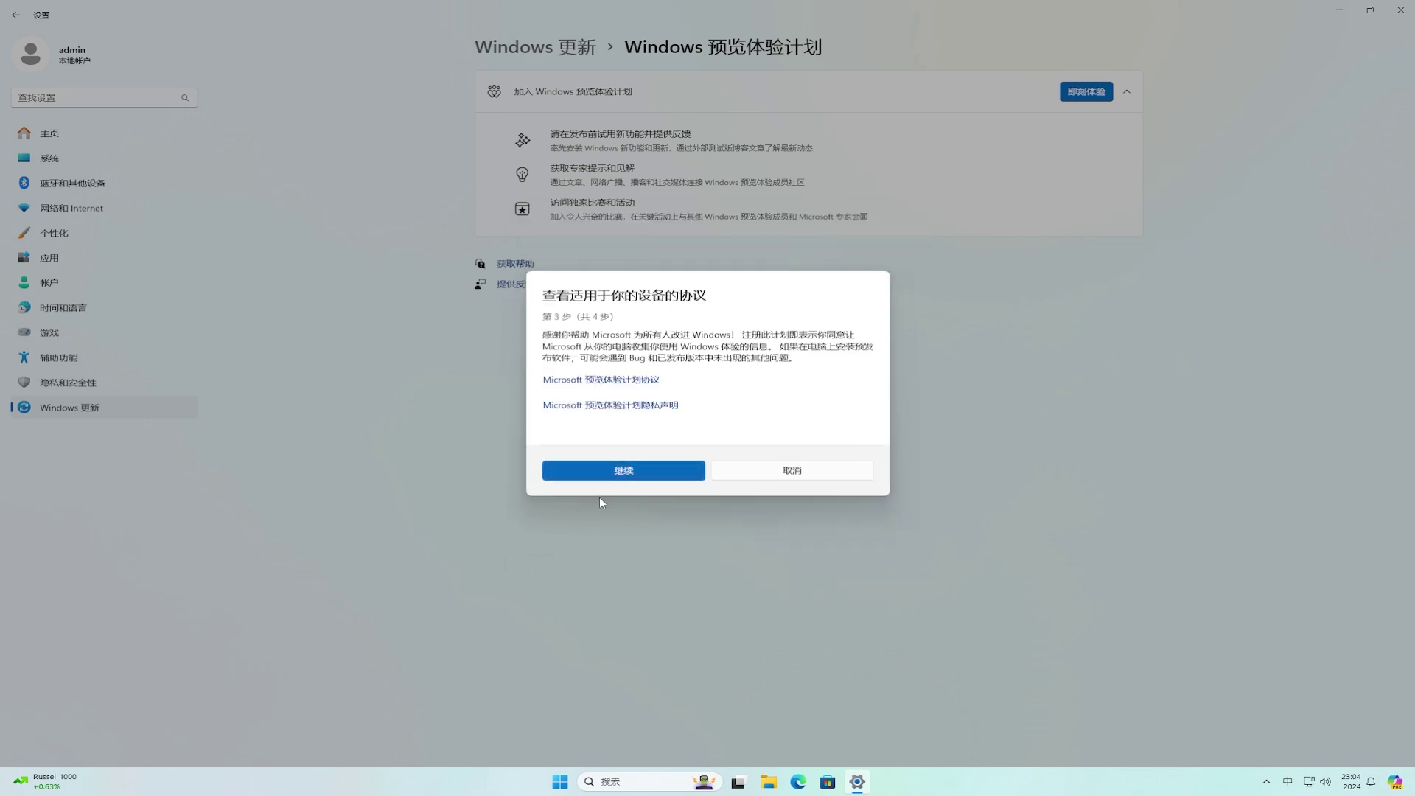
{"action": "left_click", "coordinate": [617, 474]}
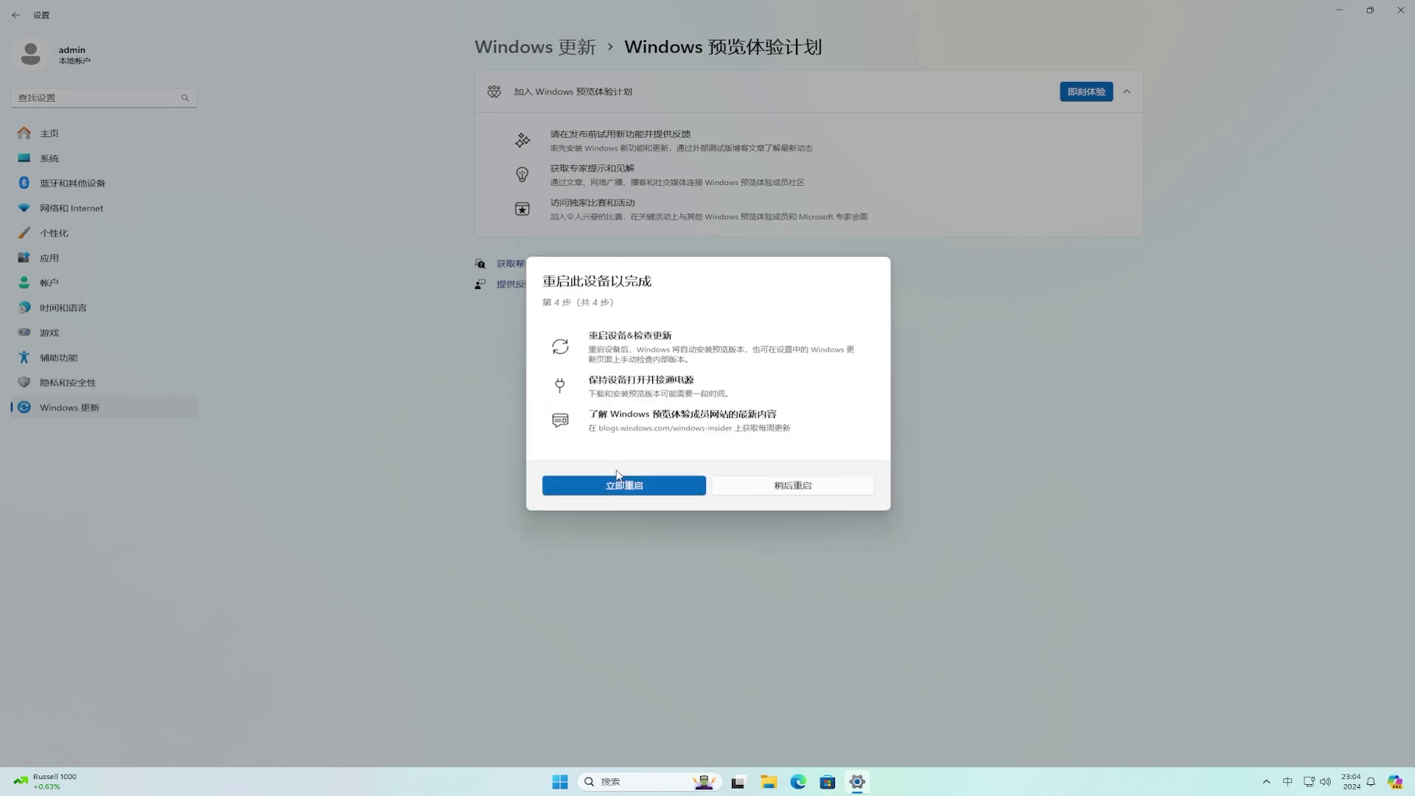
{"action": "left_click", "coordinate": [678, 493]}
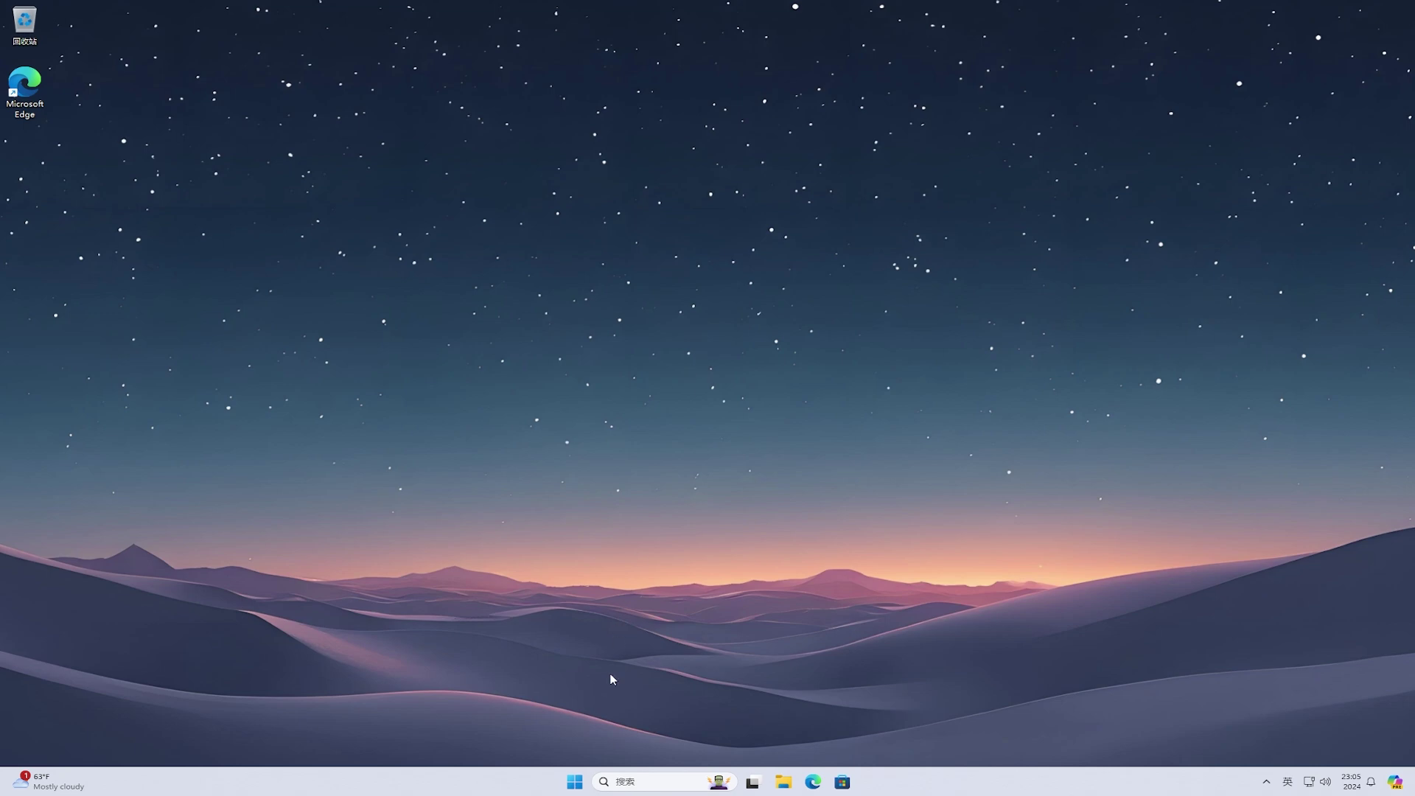
Enable getting the latest updates early, check for updates, and restart to install build 27686
{"action": "left_click", "coordinate": [575, 781]}
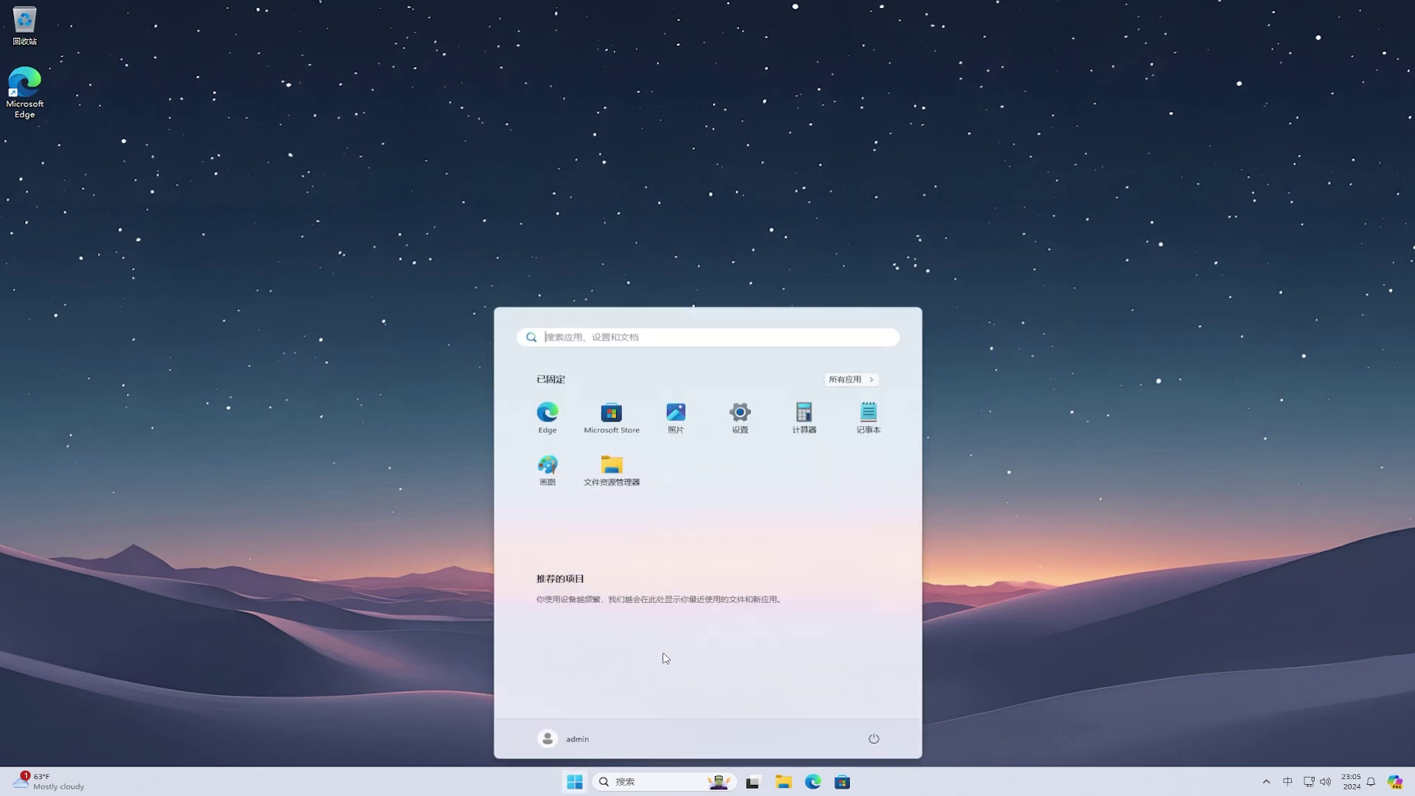
{"action": "left_click", "coordinate": [740, 414]}
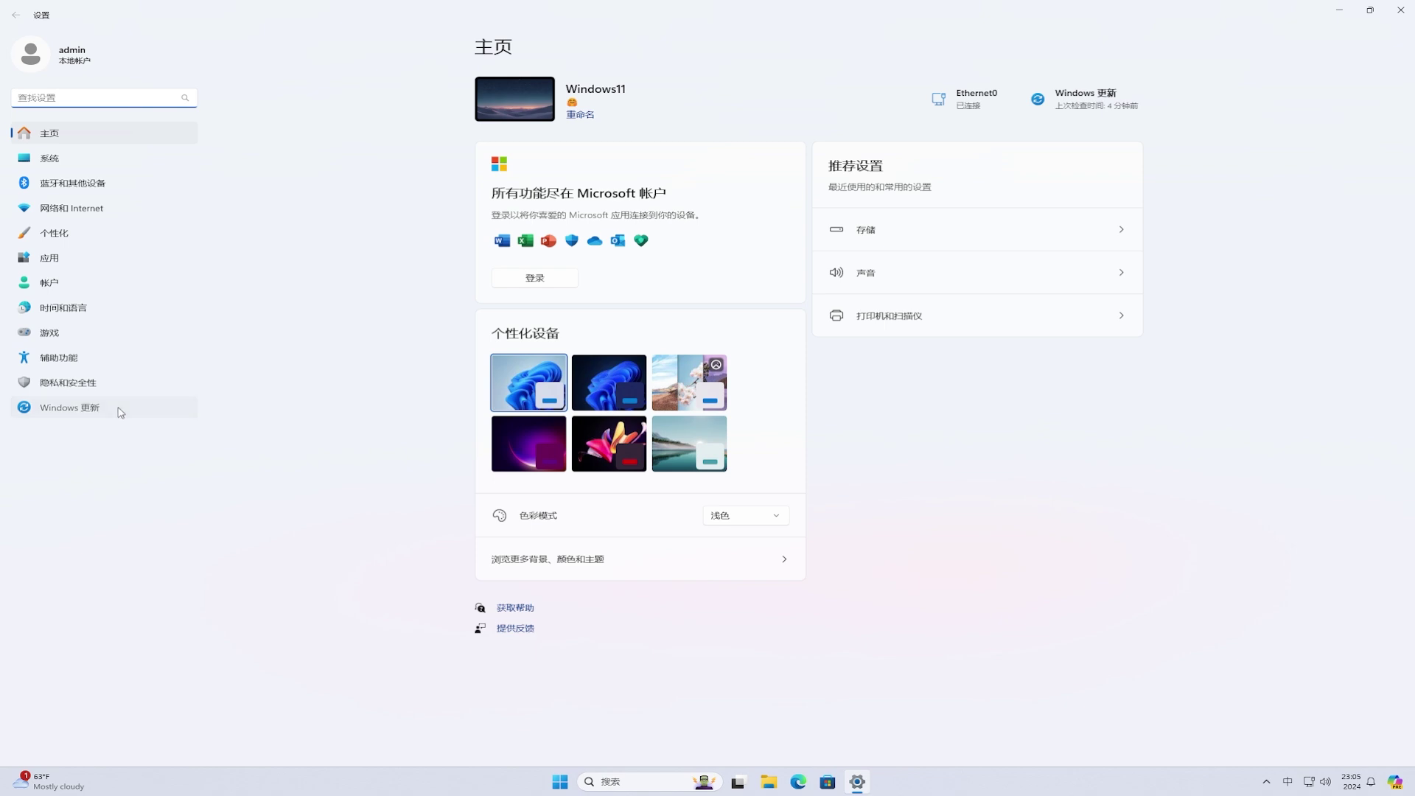
{"action": "left_click", "coordinate": [120, 413]}
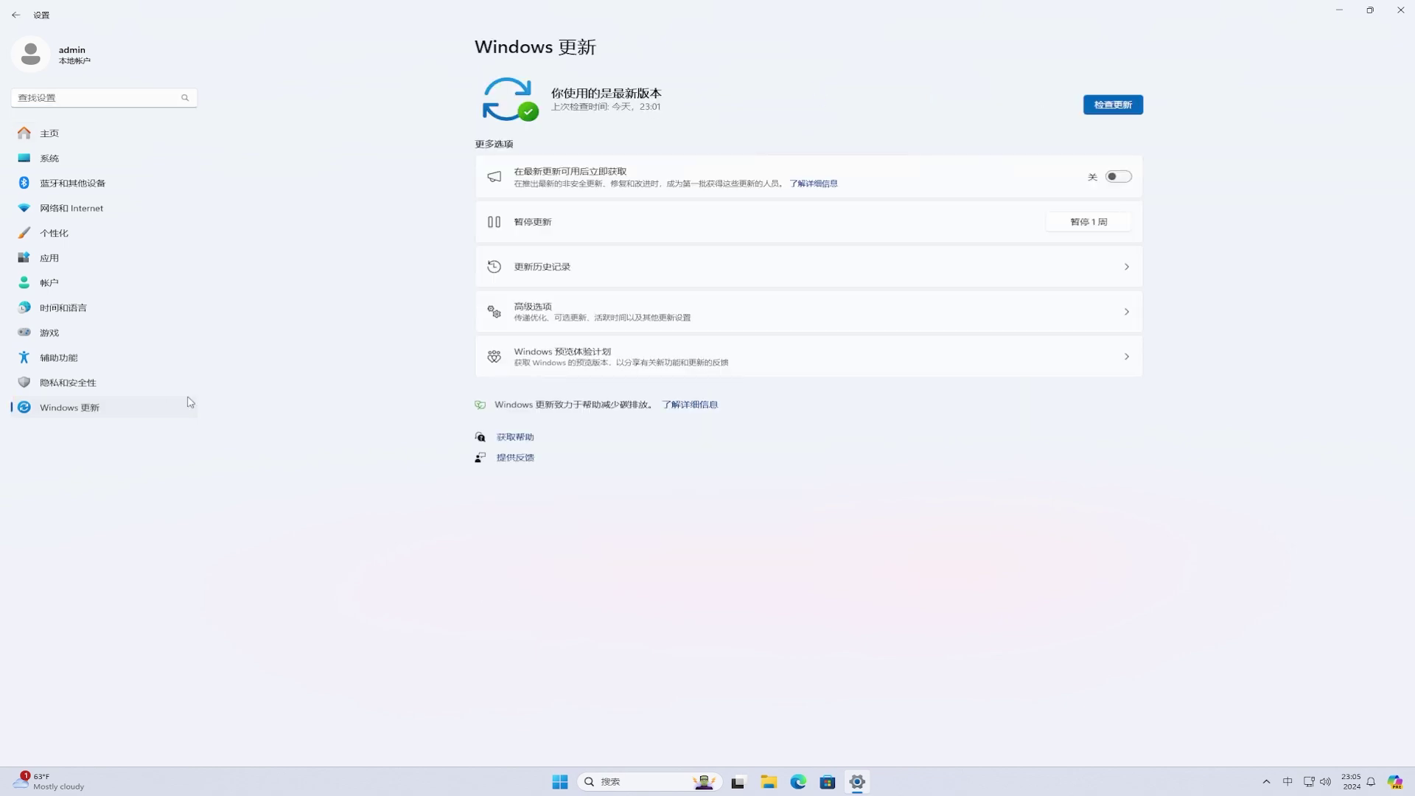
{"action": "left_click", "coordinate": [1117, 179]}
{"action": "left_click", "coordinate": [1111, 107]}
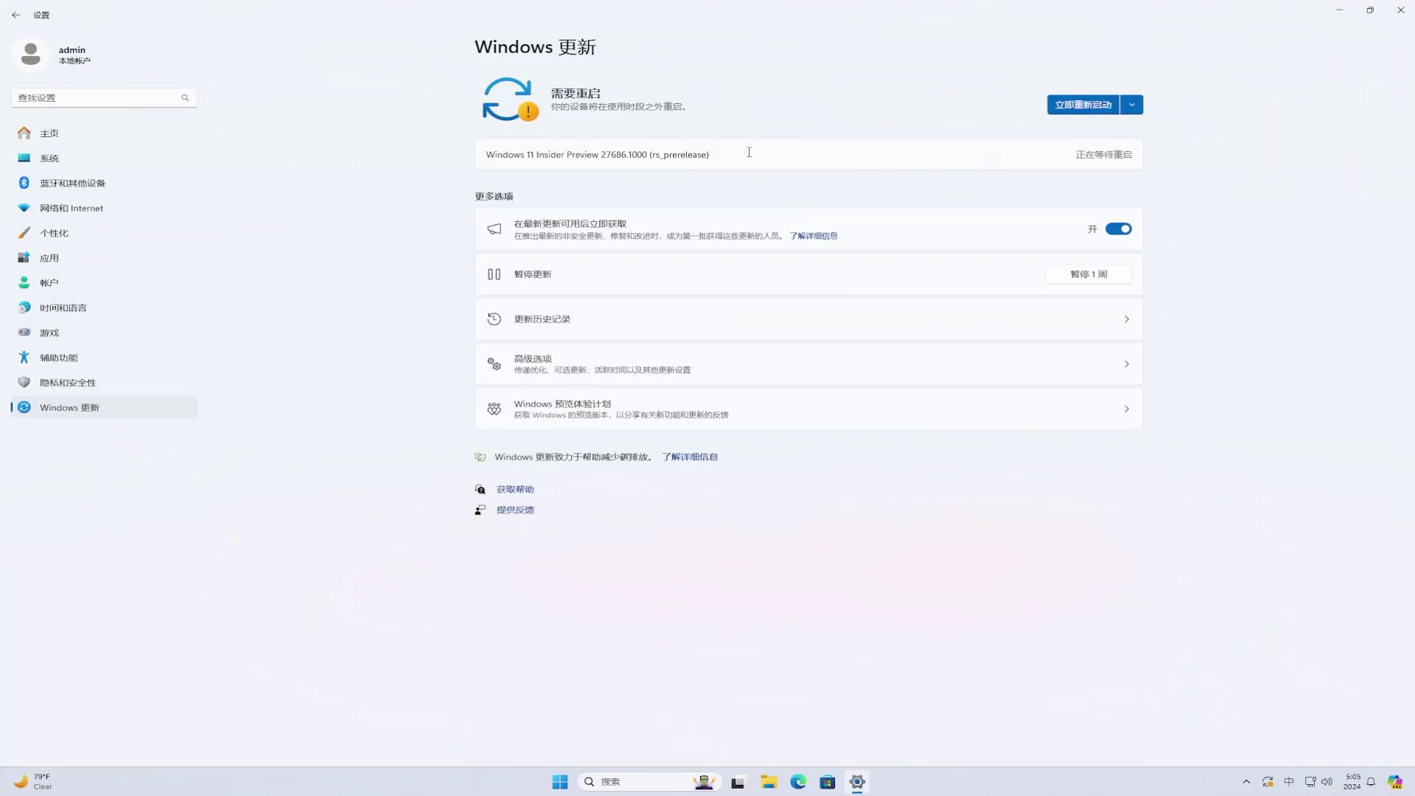
{"action": "left_click", "coordinate": [1085, 105]}
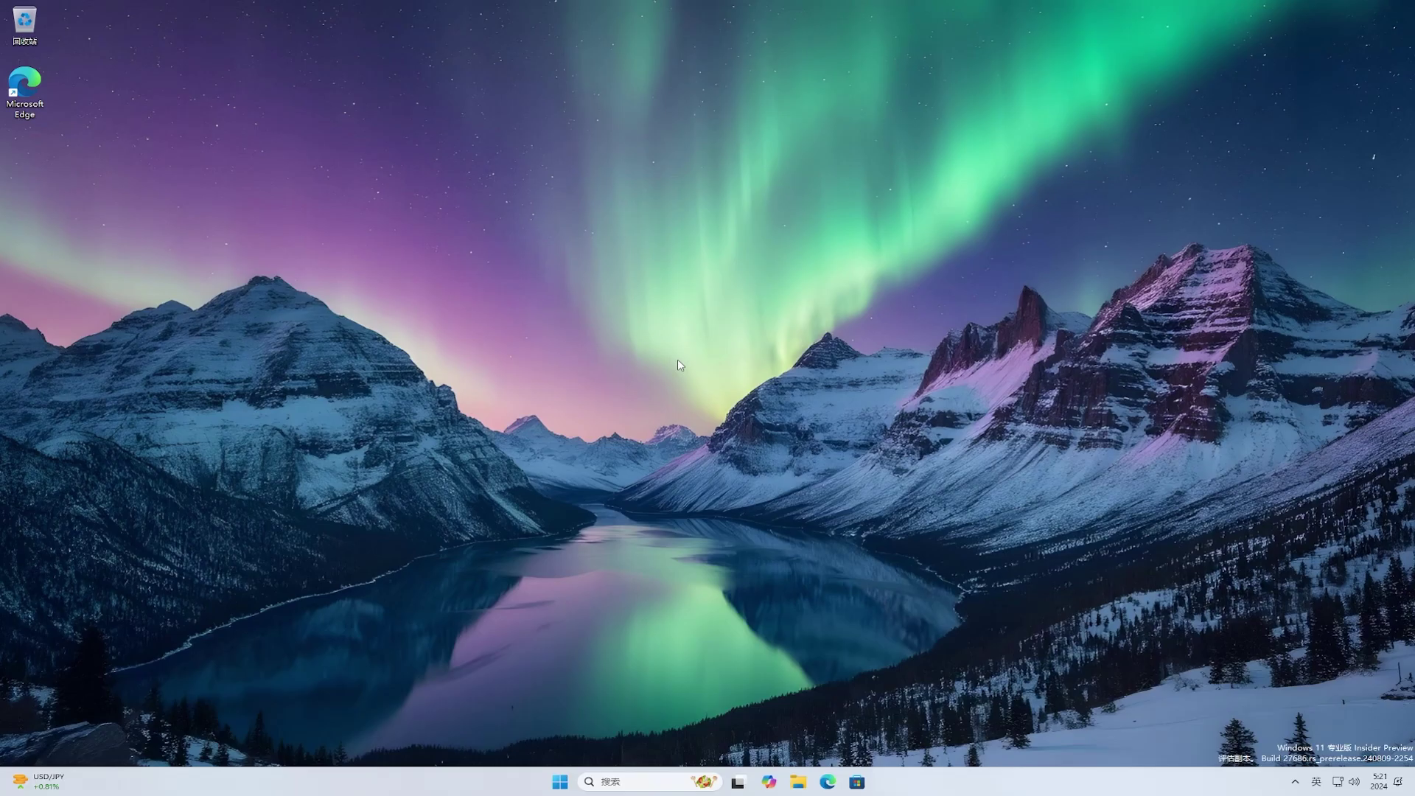
From This PC, show the Temporary files list for Local Disk (C:) via its Properties details
{"action": "left_click", "coordinate": [801, 782]}
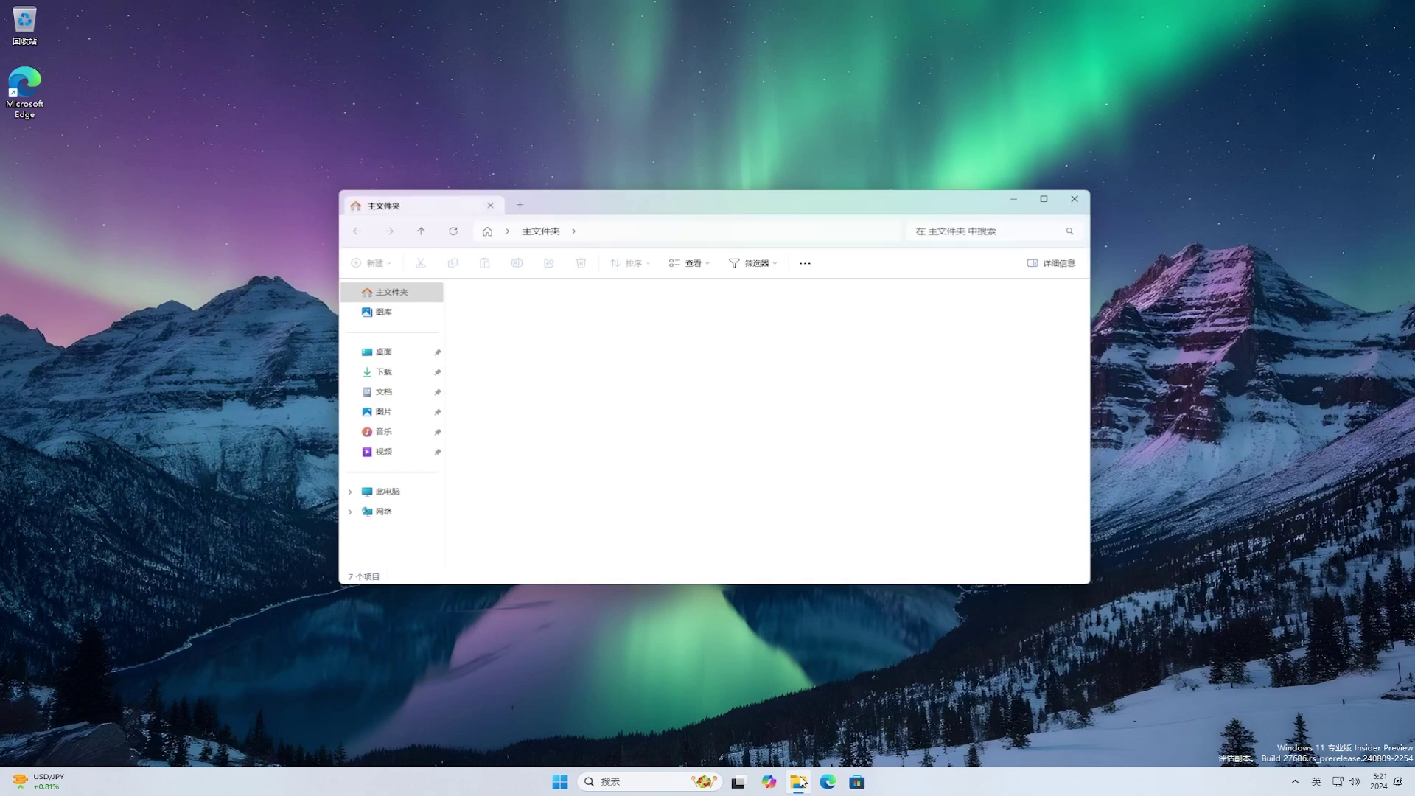
{"action": "left_click", "coordinate": [396, 494]}
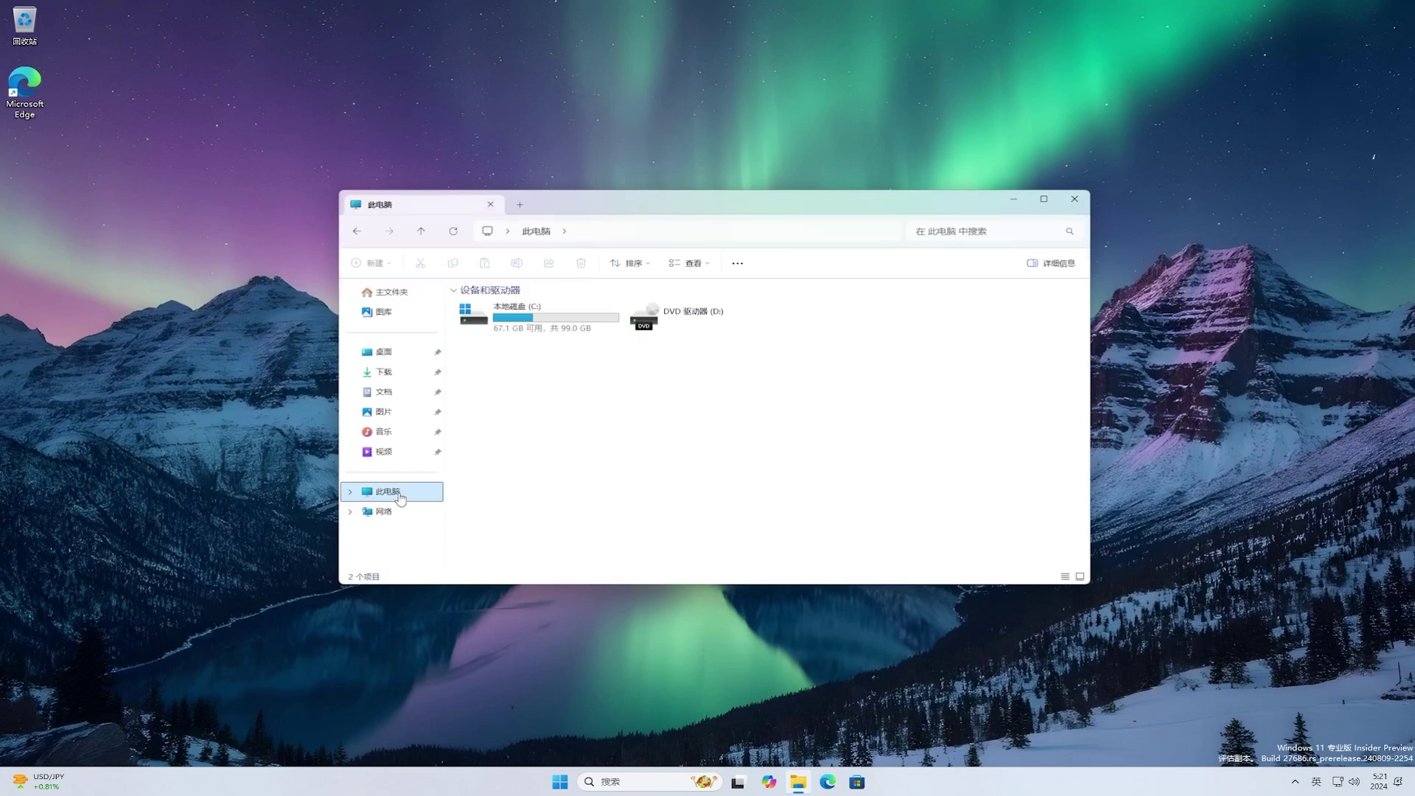
{"action": "left_click", "coordinate": [587, 333]}
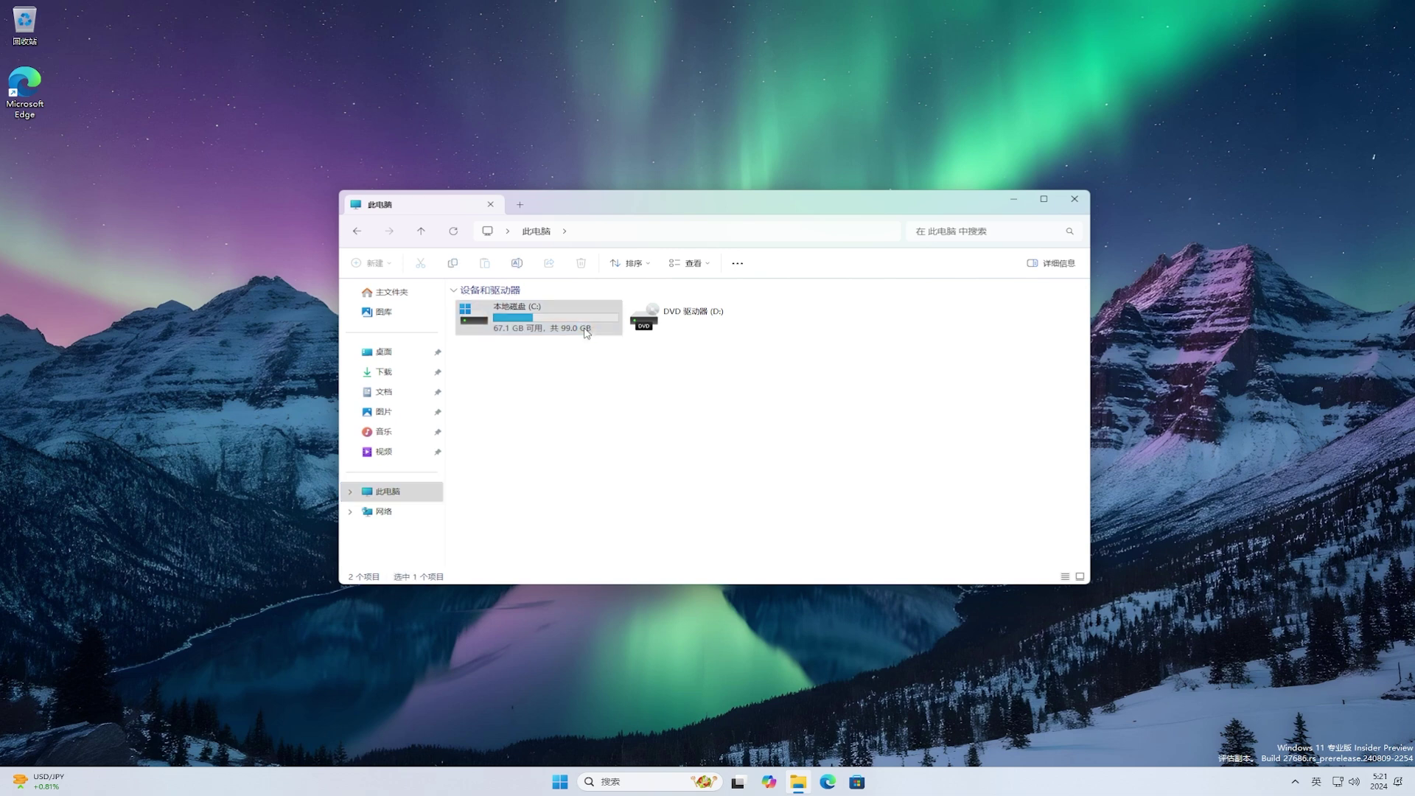
{"action": "right_click", "coordinate": [586, 333]}
{"action": "left_click", "coordinate": [692, 519]}
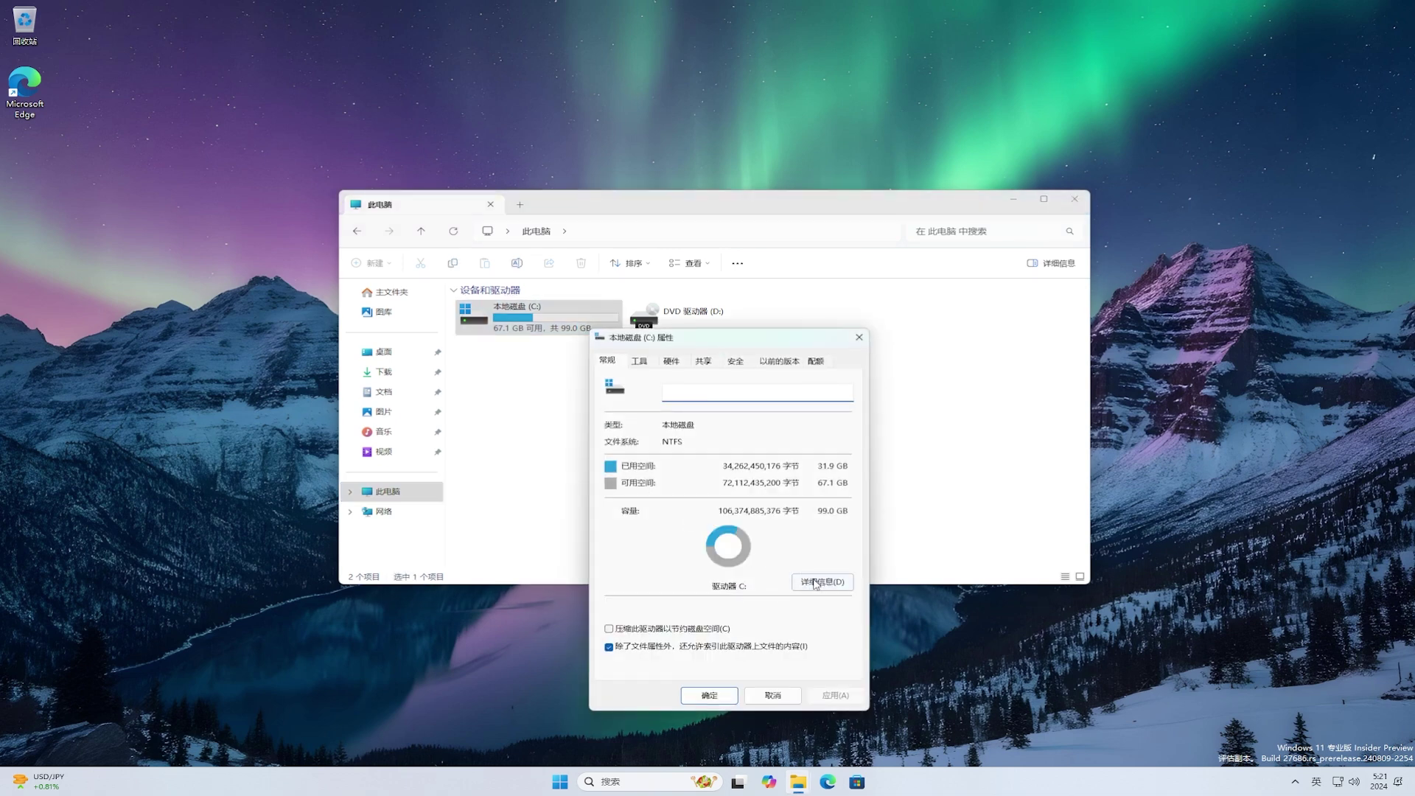
{"action": "left_click", "coordinate": [817, 582]}
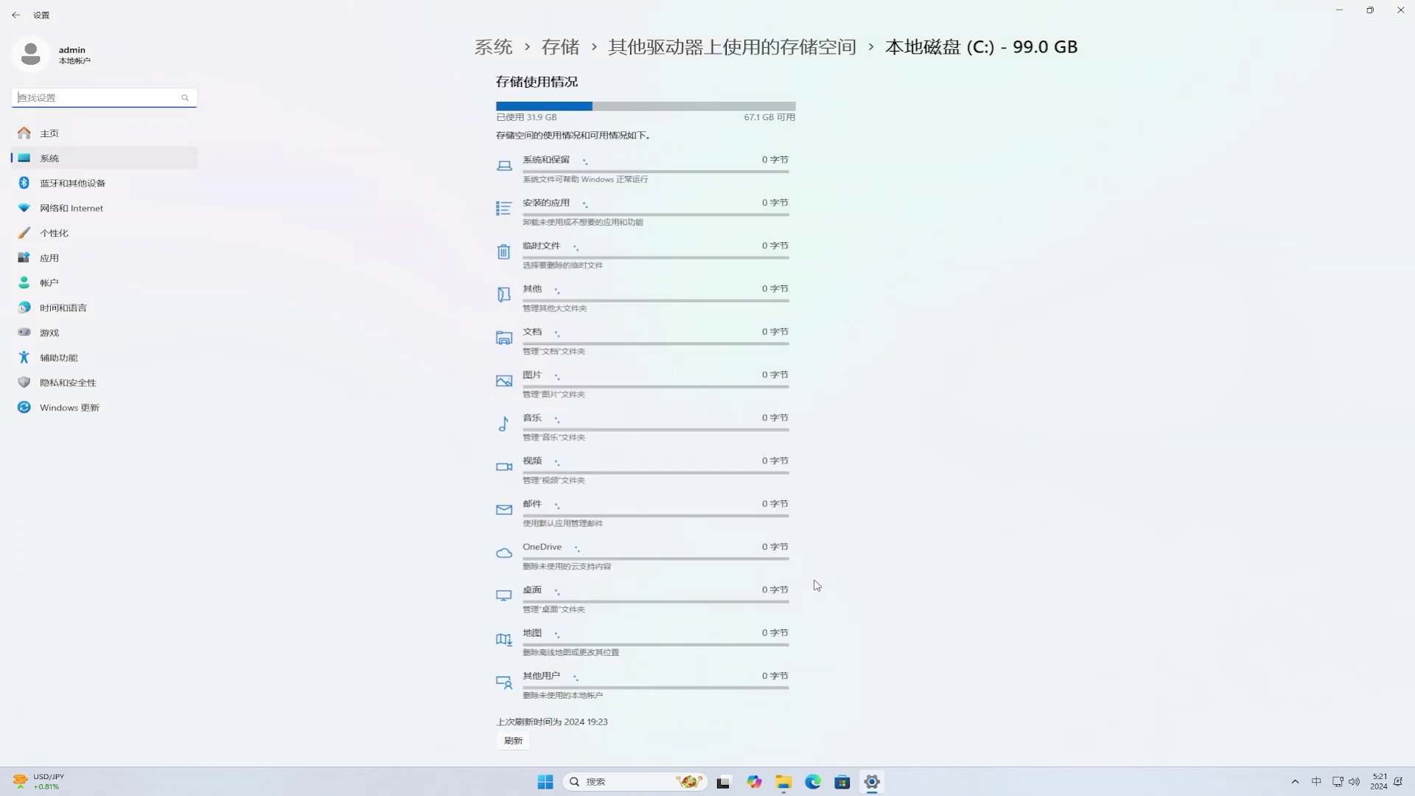
{"action": "left_click", "coordinate": [610, 265]}
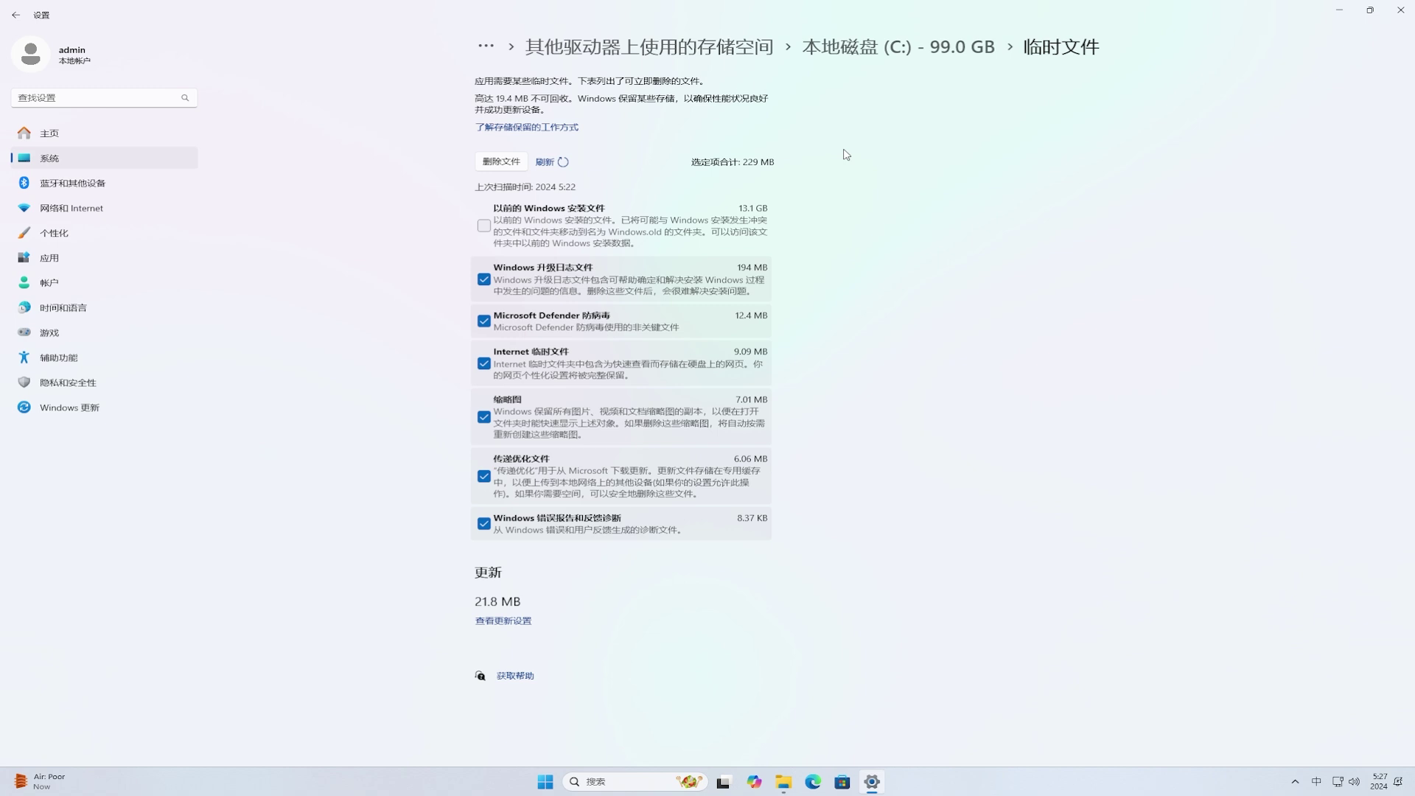
Delete the 13.3 GB of temporary files from C:, including Previous Windows installation(s)
{"action": "left_click", "coordinate": [484, 227]}
{"action": "left_click", "coordinate": [508, 164]}
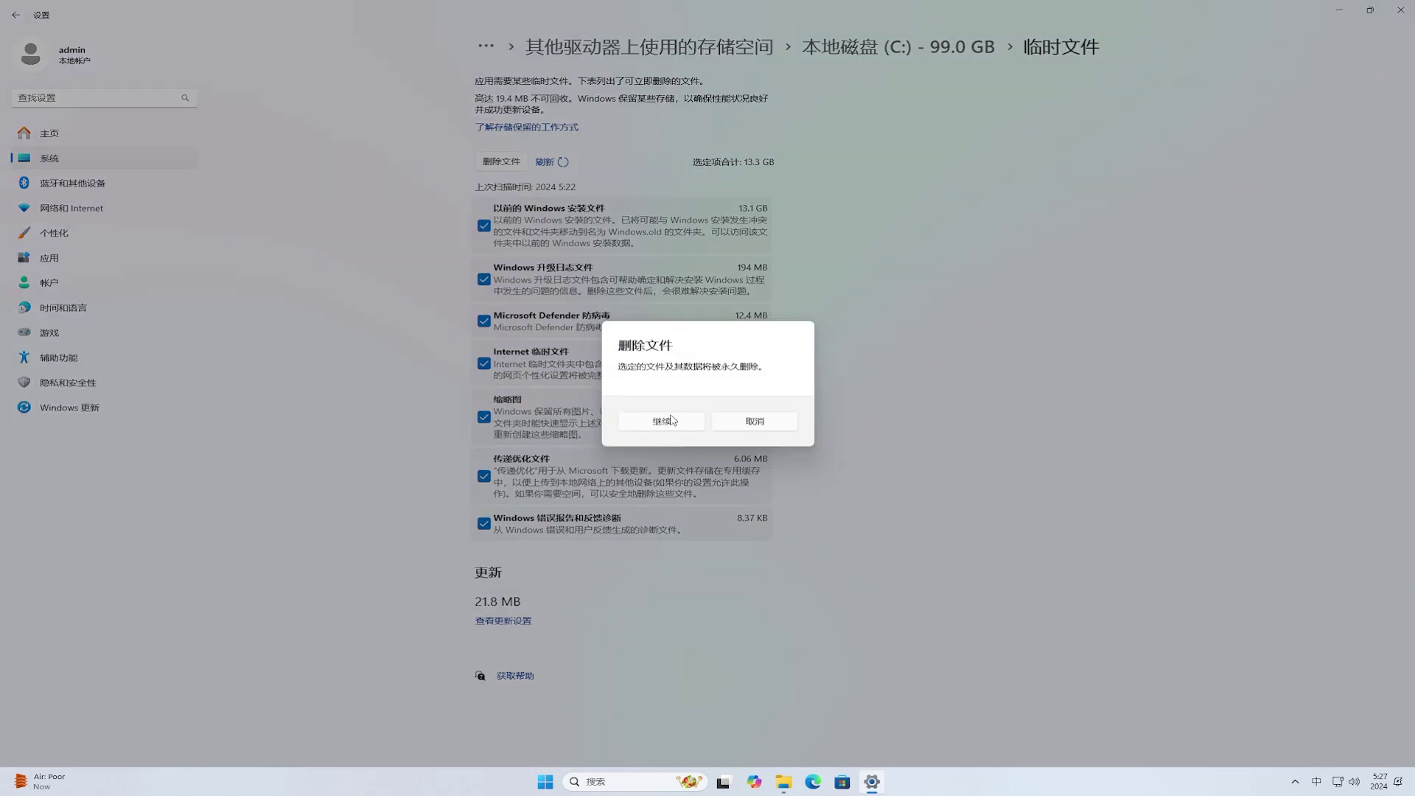
{"action": "left_click", "coordinate": [672, 421]}
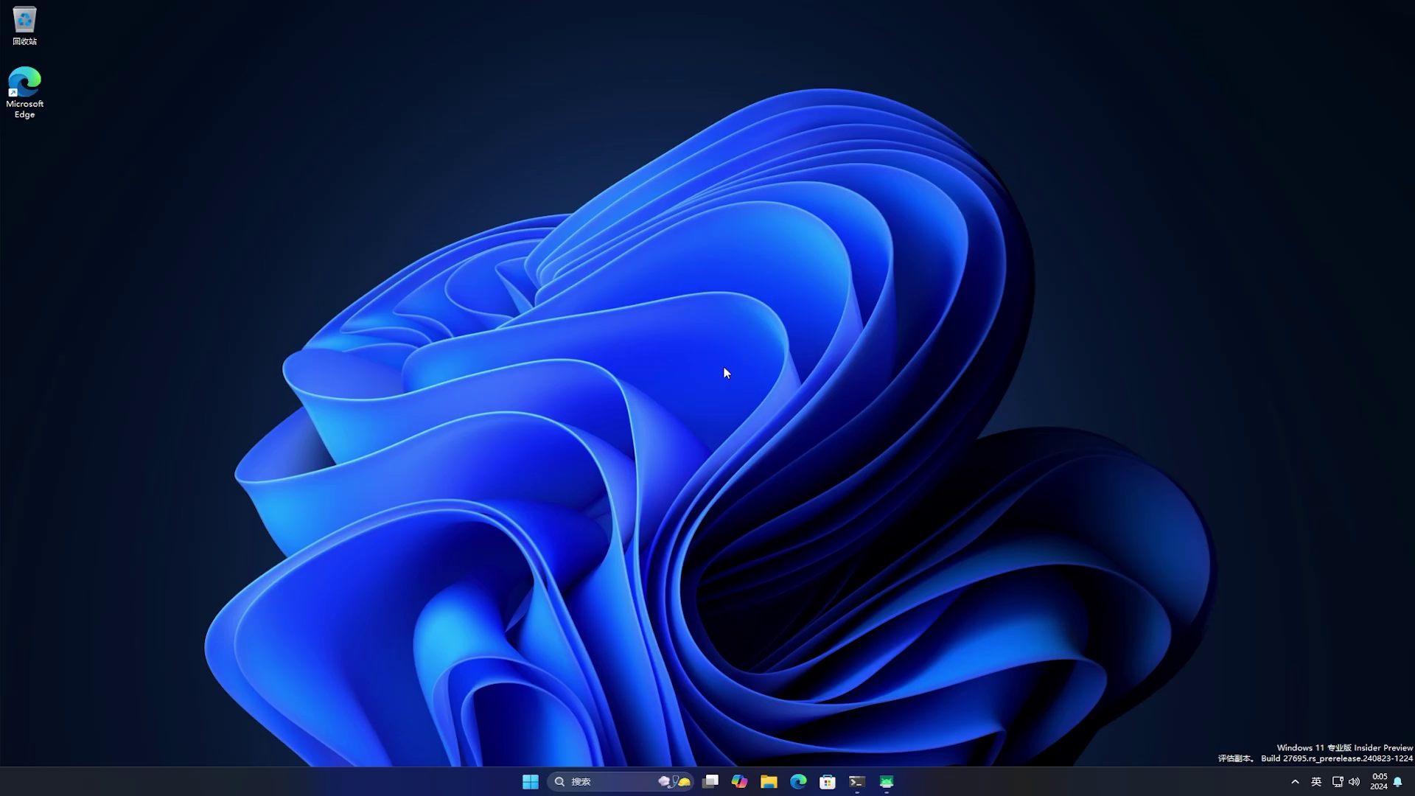
Switch on 'Allow this PC to access your mobile devices' under Bluetooth & devices > Mobile devices
{"action": "left_click", "coordinate": [535, 785]}
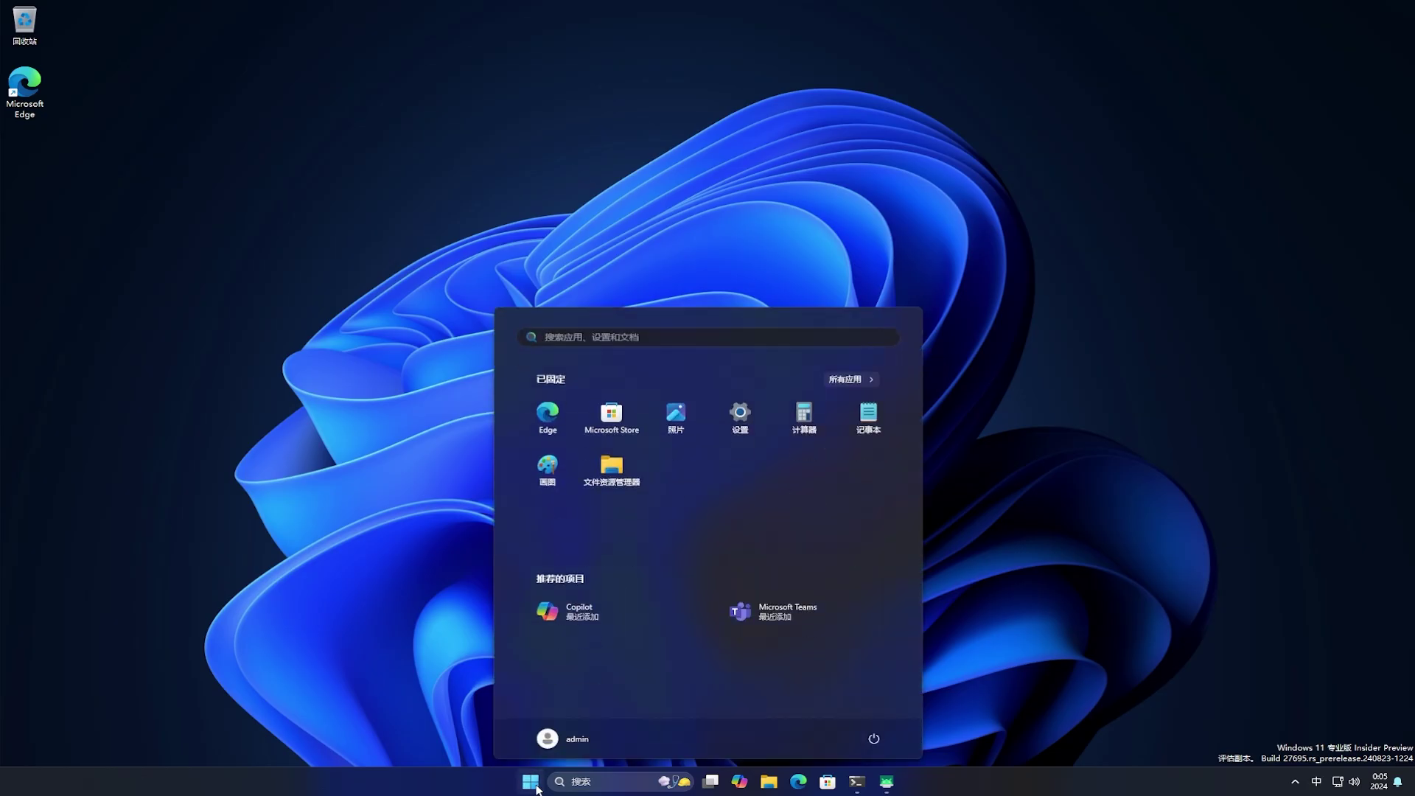
{"action": "left_click", "coordinate": [728, 411]}
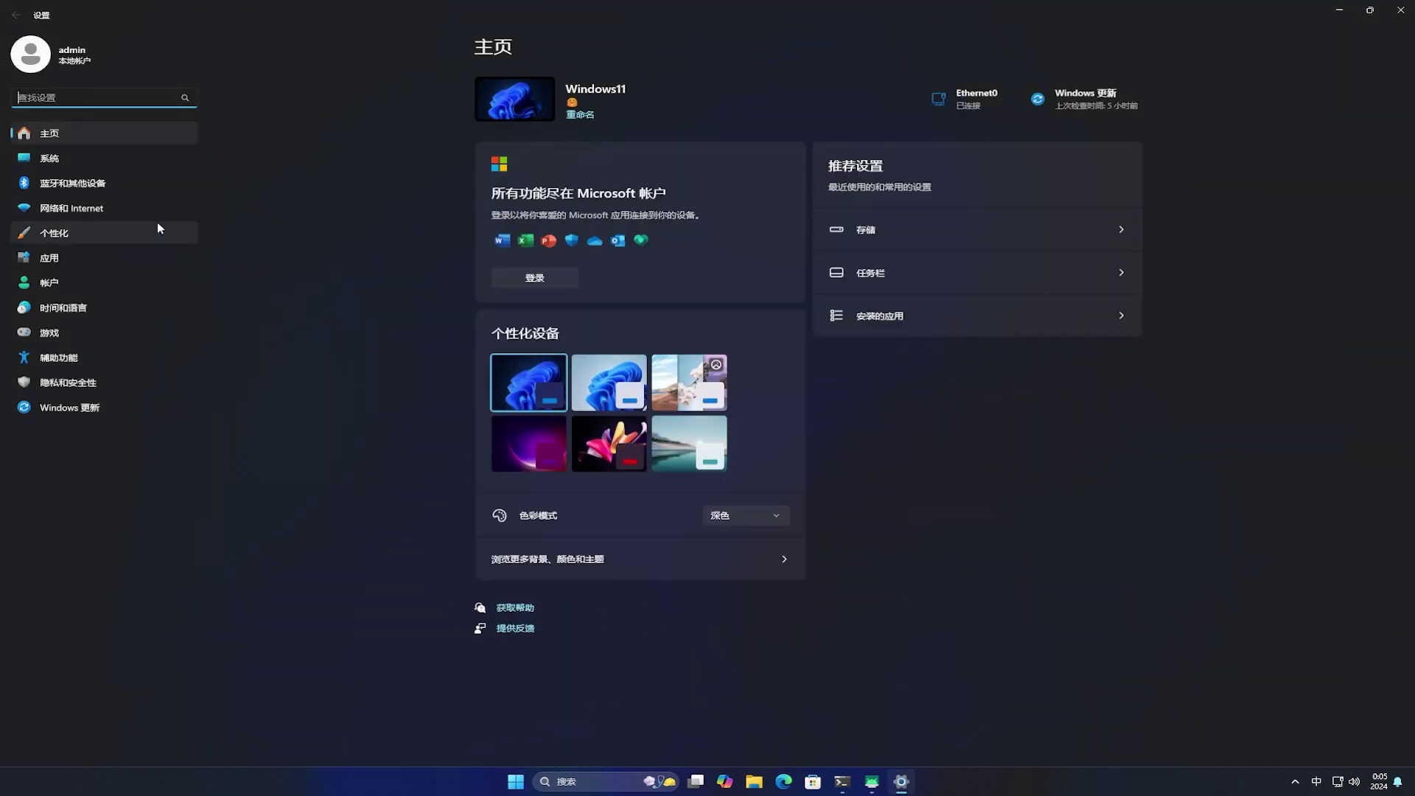
{"action": "left_click", "coordinate": [100, 188]}
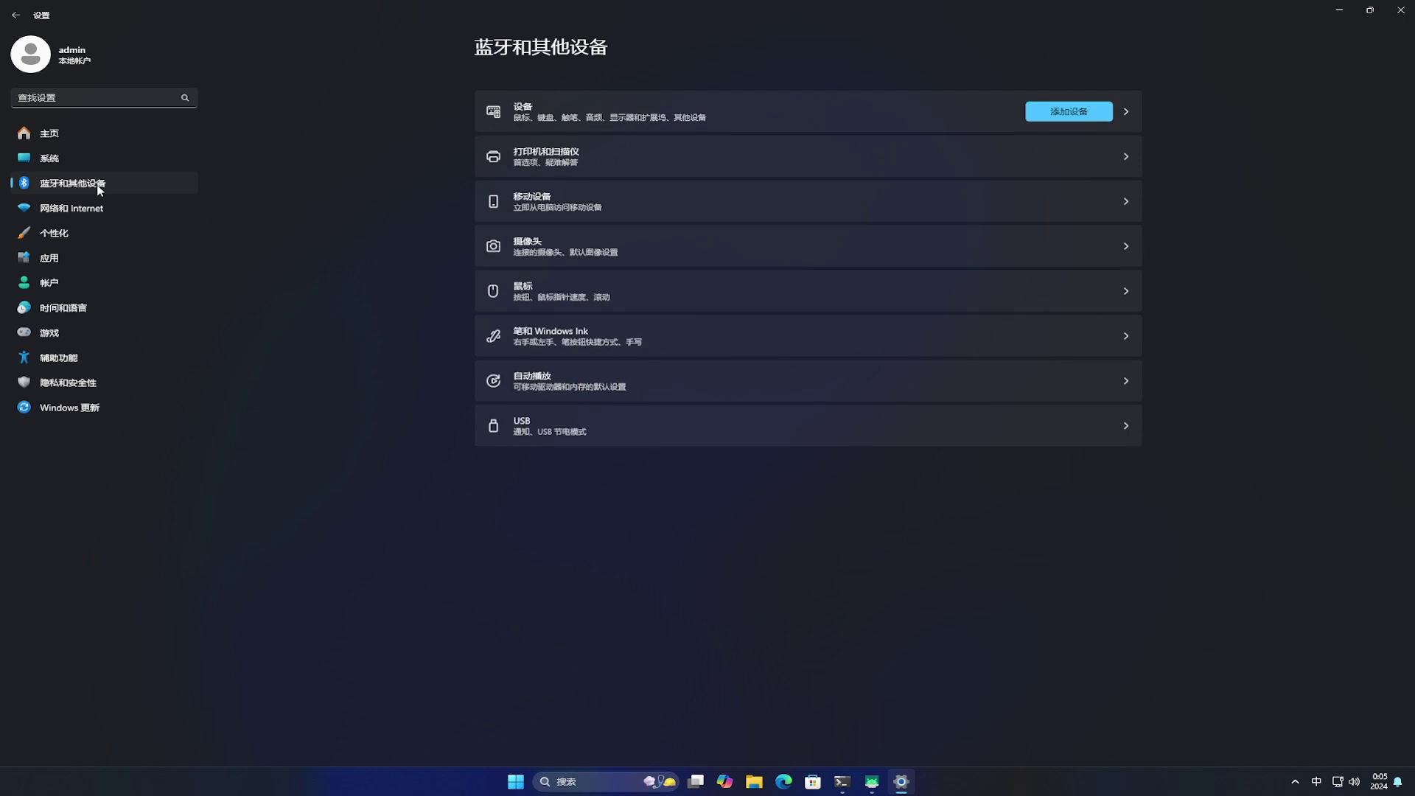
{"action": "left_click", "coordinate": [706, 210]}
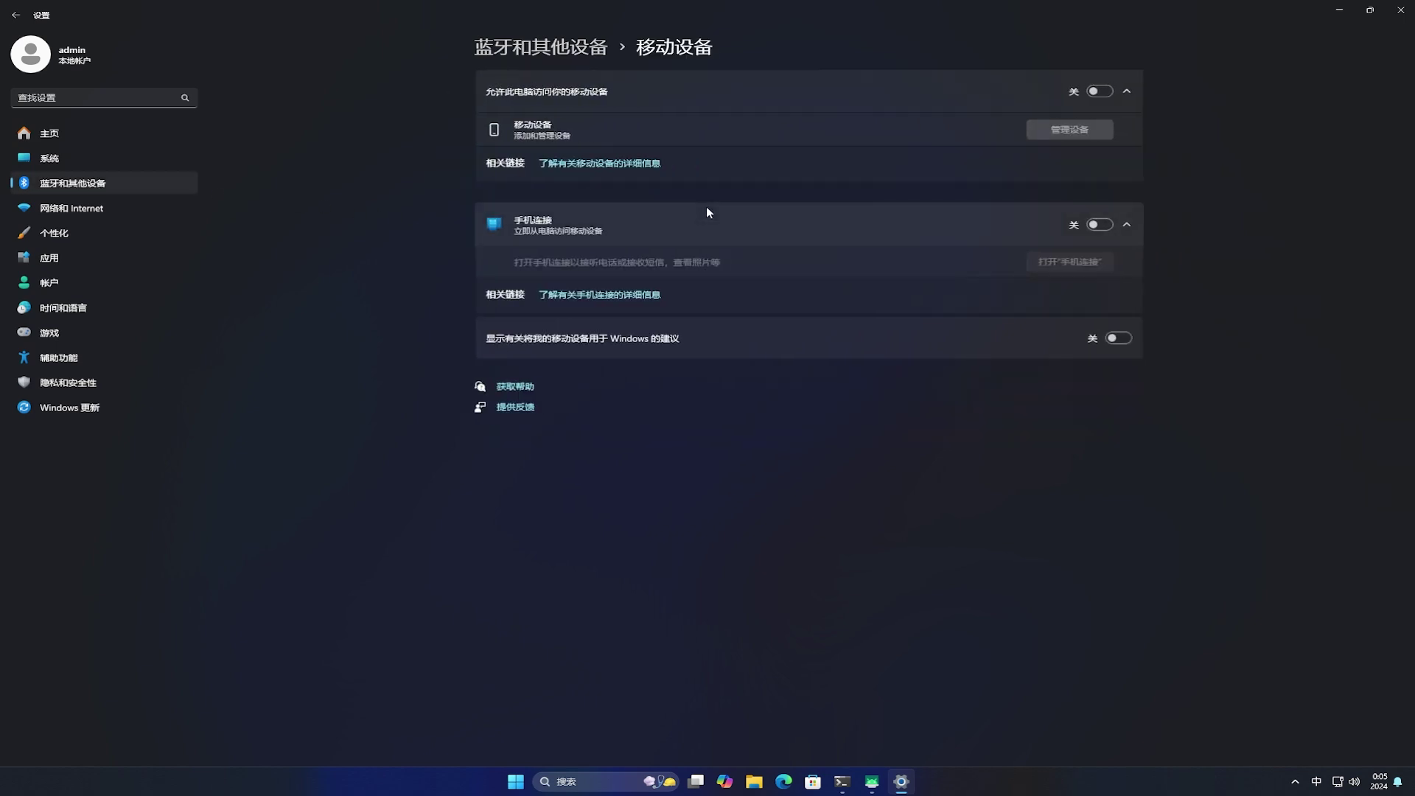
{"action": "left_click", "coordinate": [1100, 93]}
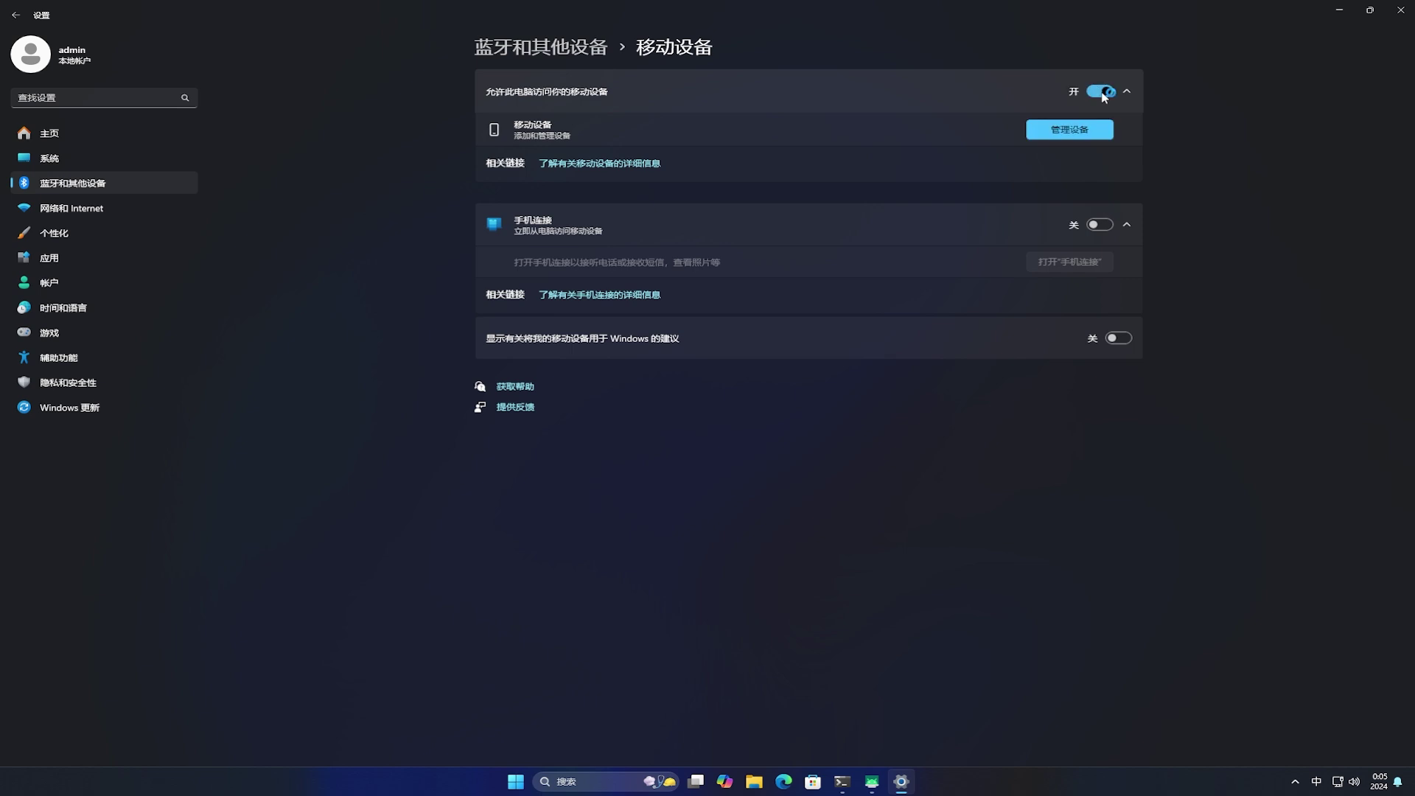
In Manage mobile devices, continue with the existing account and disable the Redmi 9T
{"action": "left_click", "coordinate": [1070, 130]}
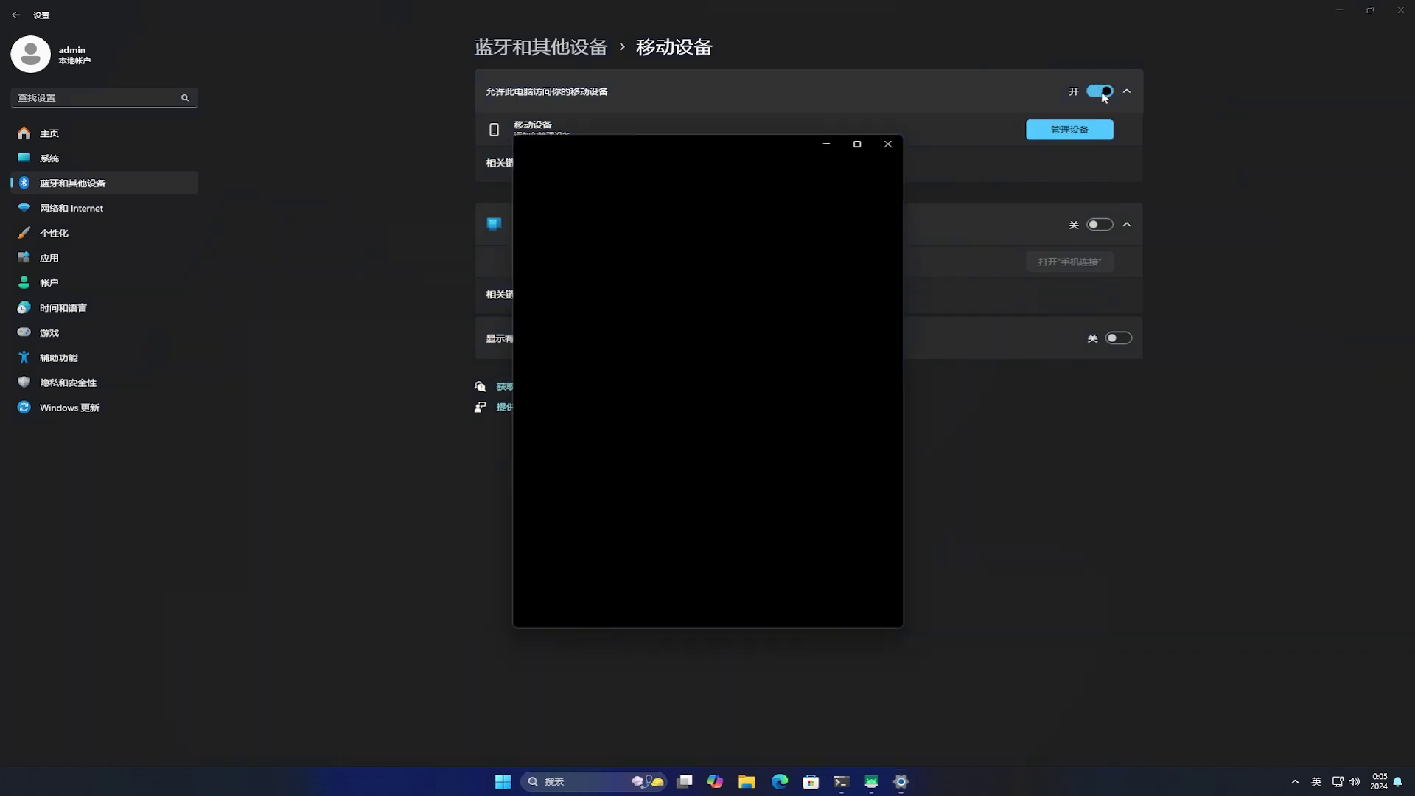
{"action": "left_click", "coordinate": [1340, 10]}
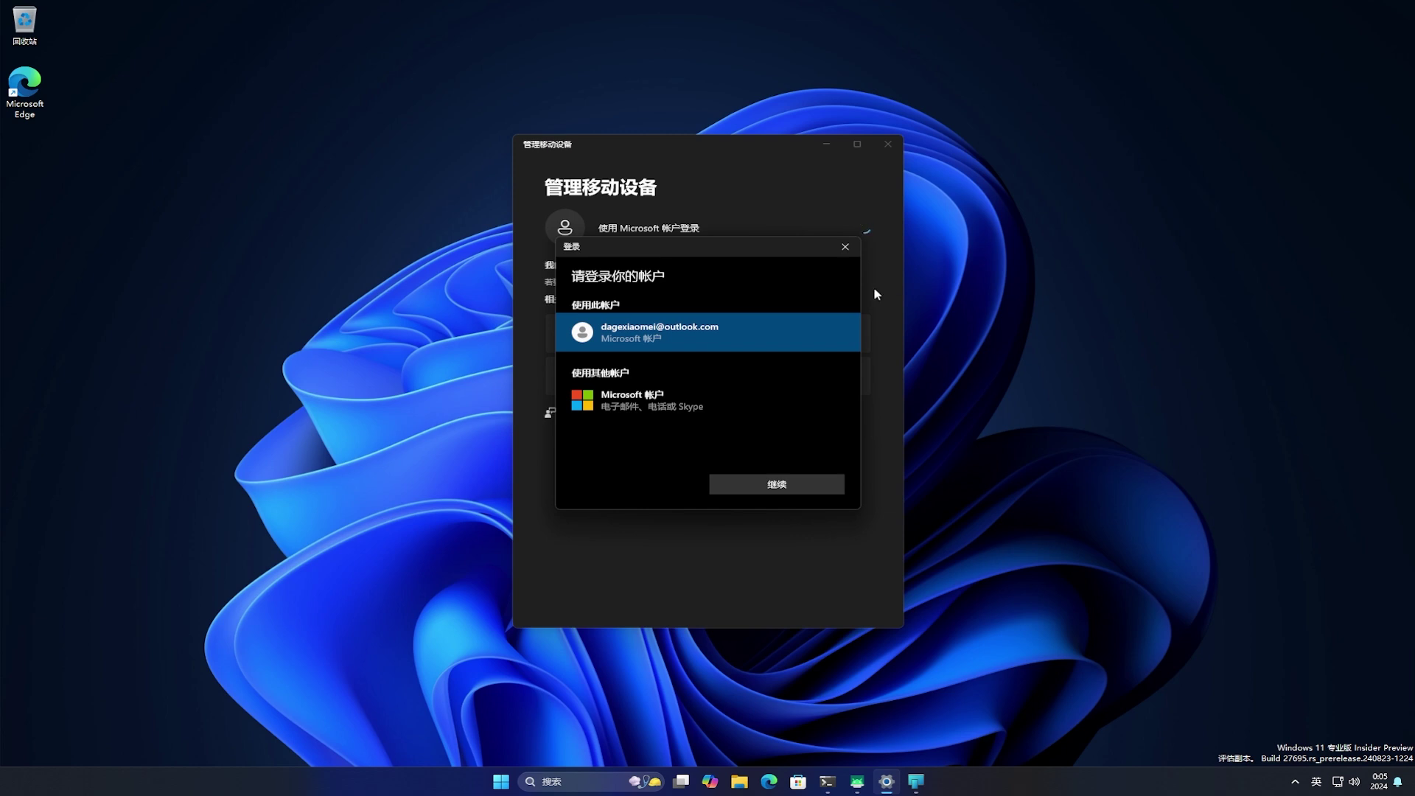
{"action": "left_click", "coordinate": [763, 483]}
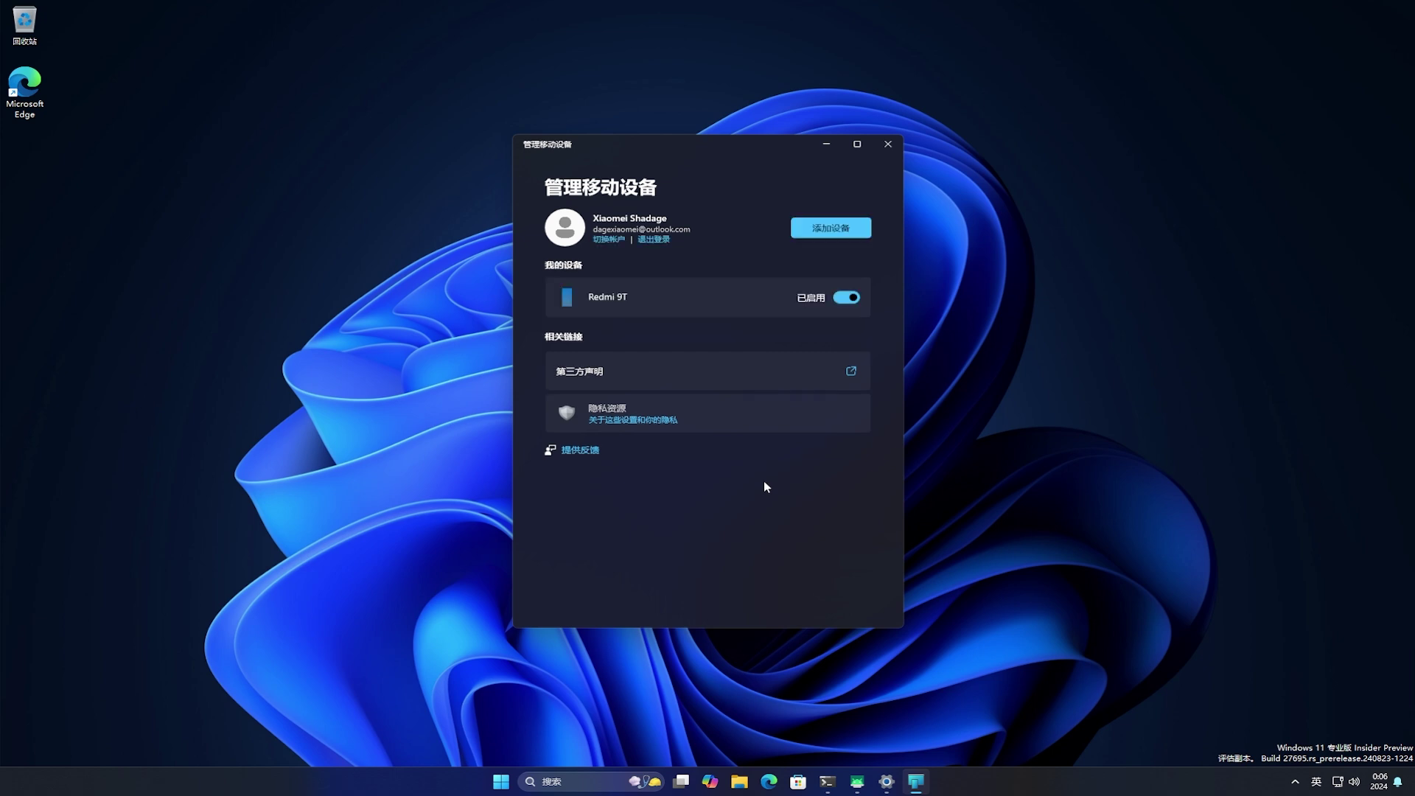
{"action": "left_click", "coordinate": [847, 297]}
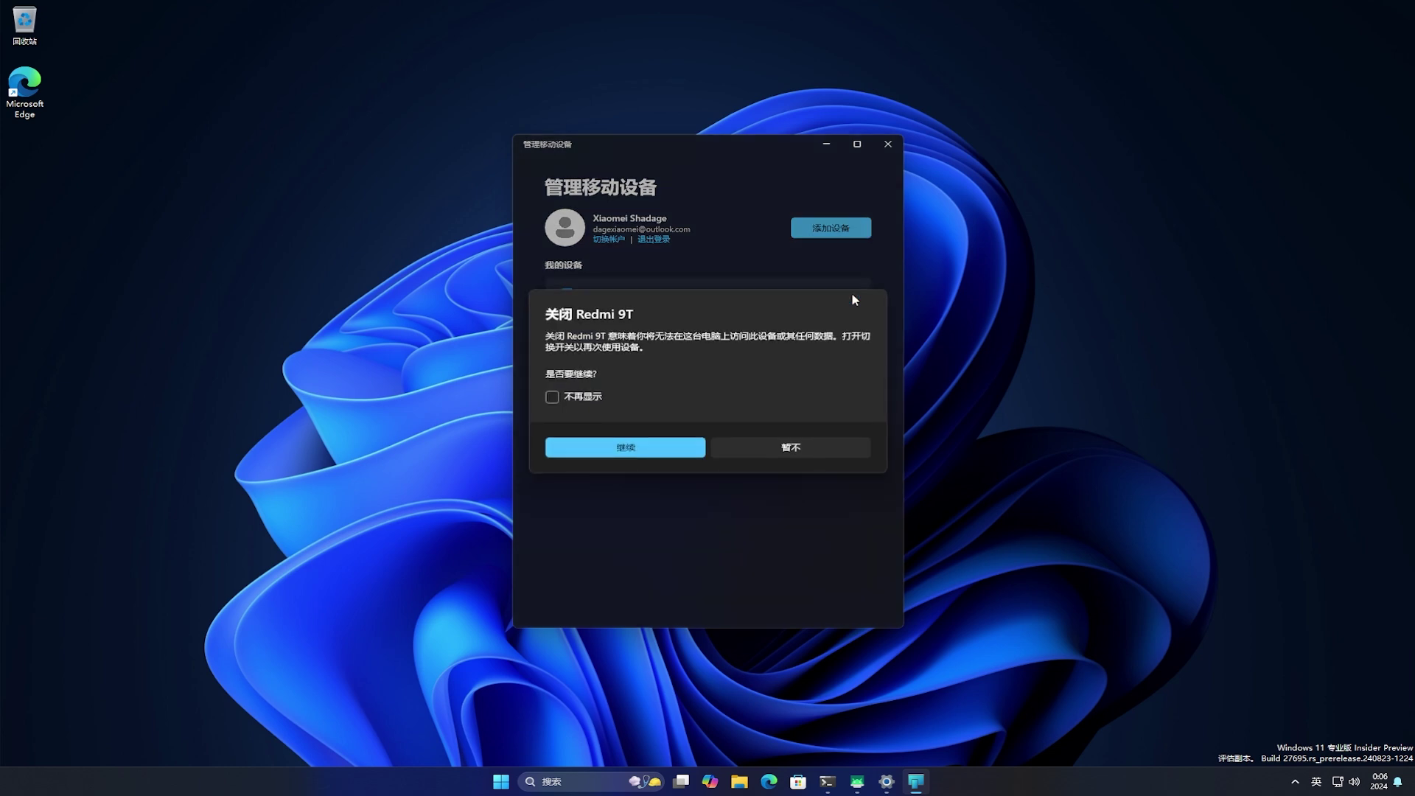
{"action": "left_click", "coordinate": [649, 444]}
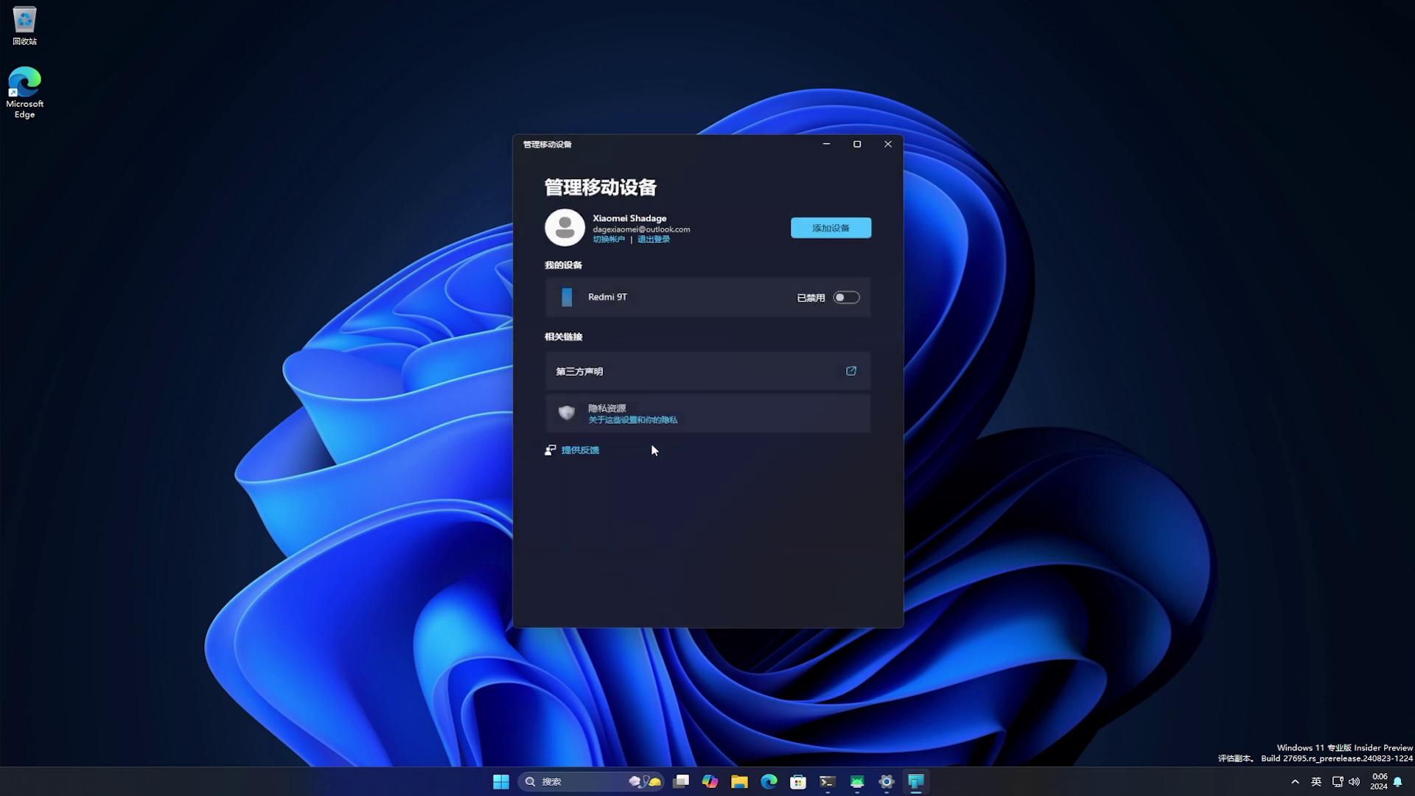
Add a new device to show the linking QR code, shift that dialog left, and bring up the mirrored phone
{"action": "left_click", "coordinate": [835, 231]}
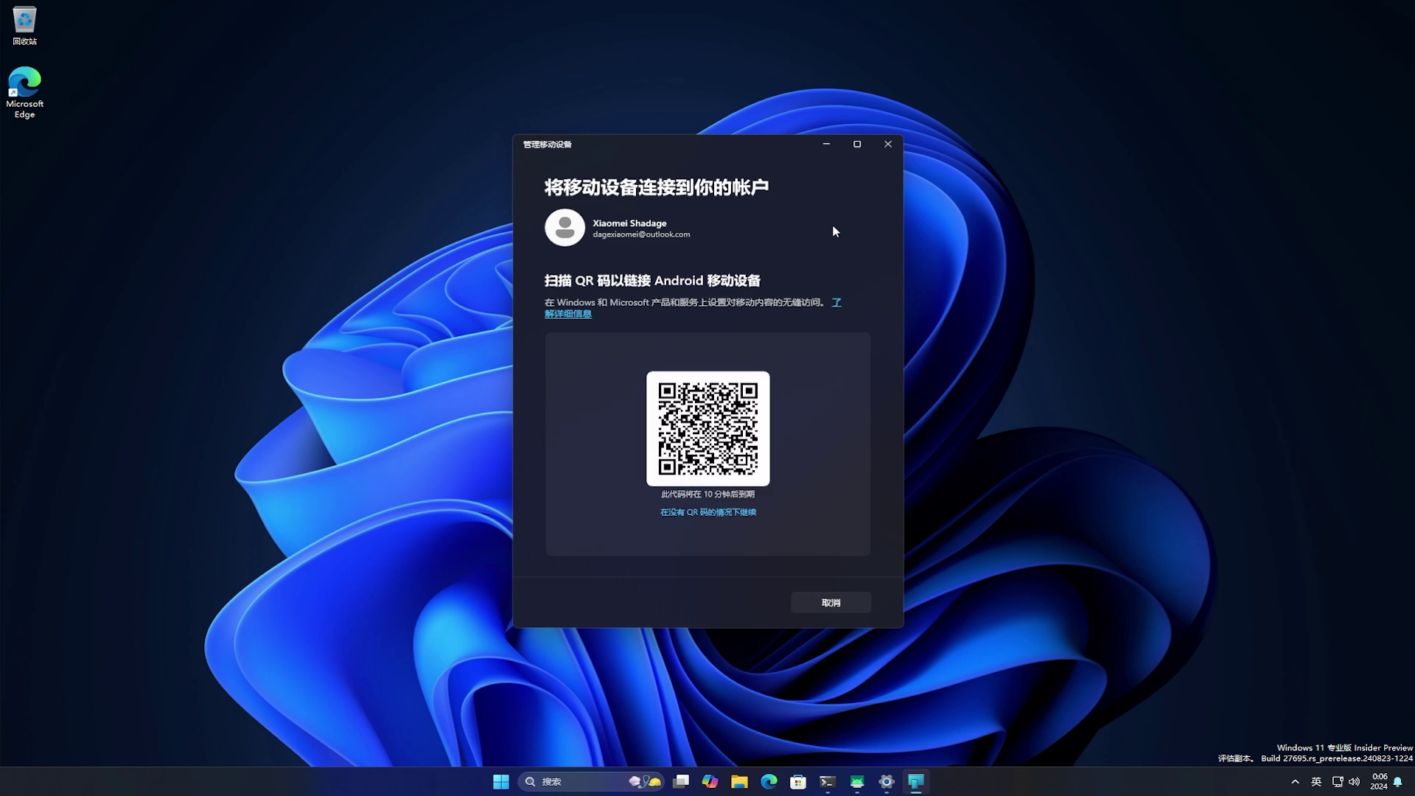
{"action": "left_click_drag", "start_coordinate": [751, 143], "coordinate": [488, 164]}
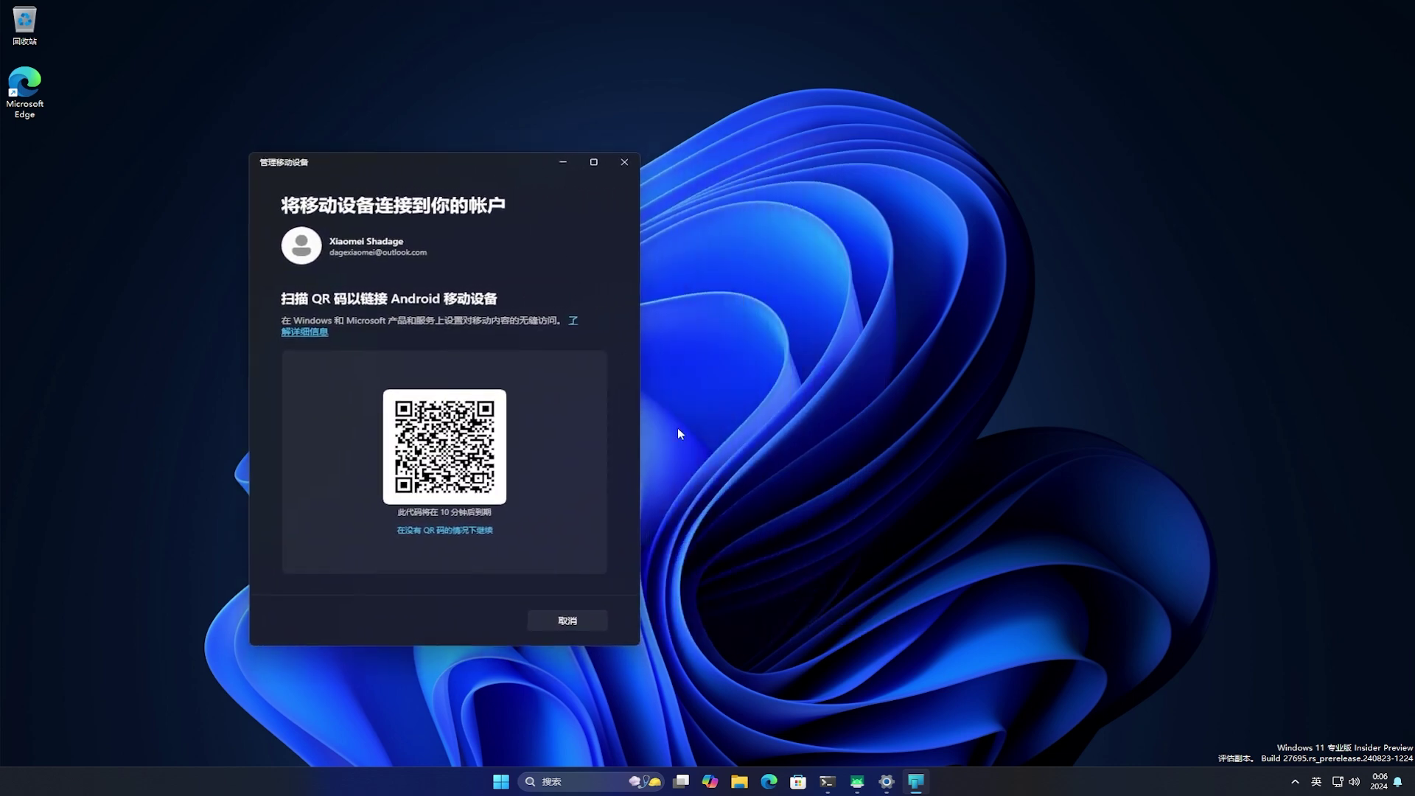
{"action": "left_click", "coordinate": [915, 783]}
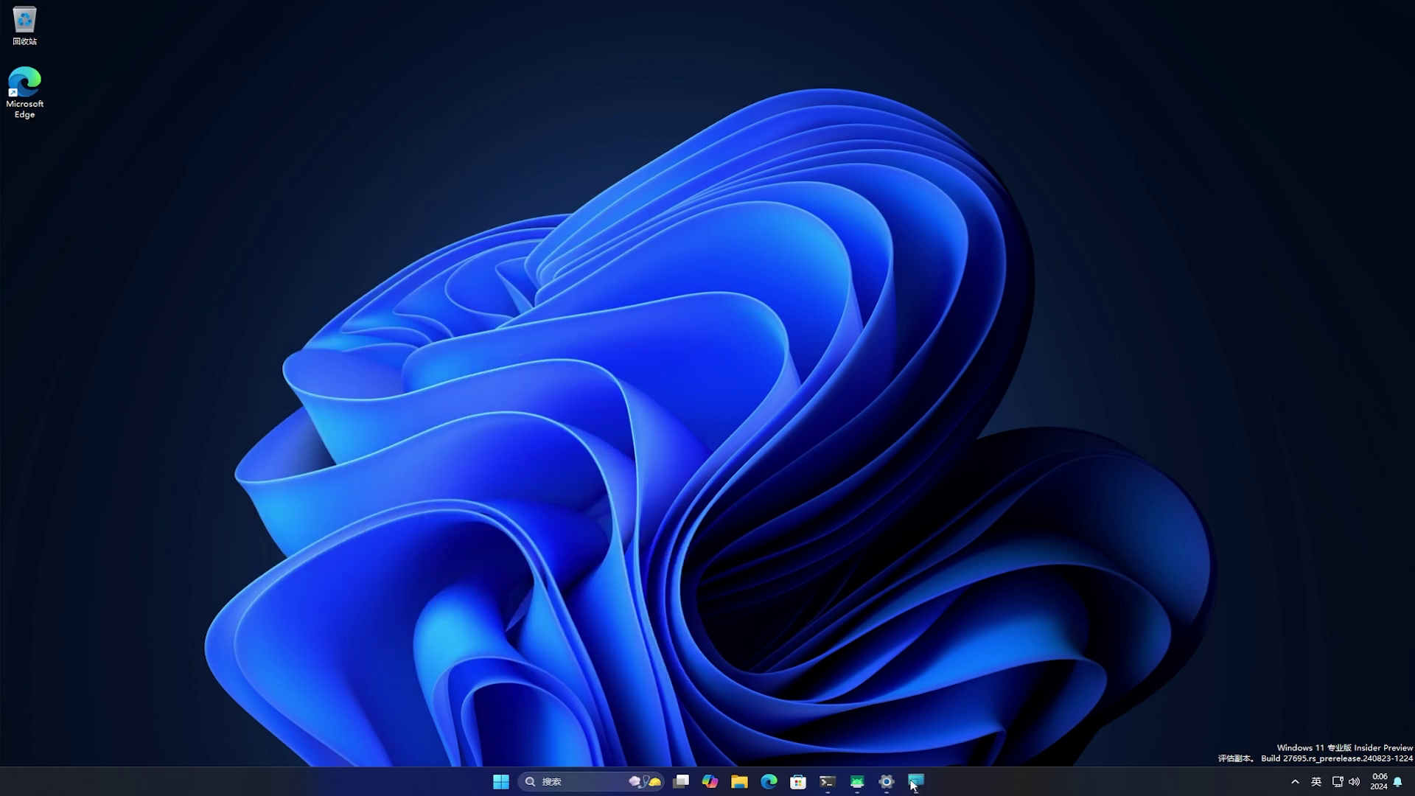
{"action": "left_click", "coordinate": [914, 784]}
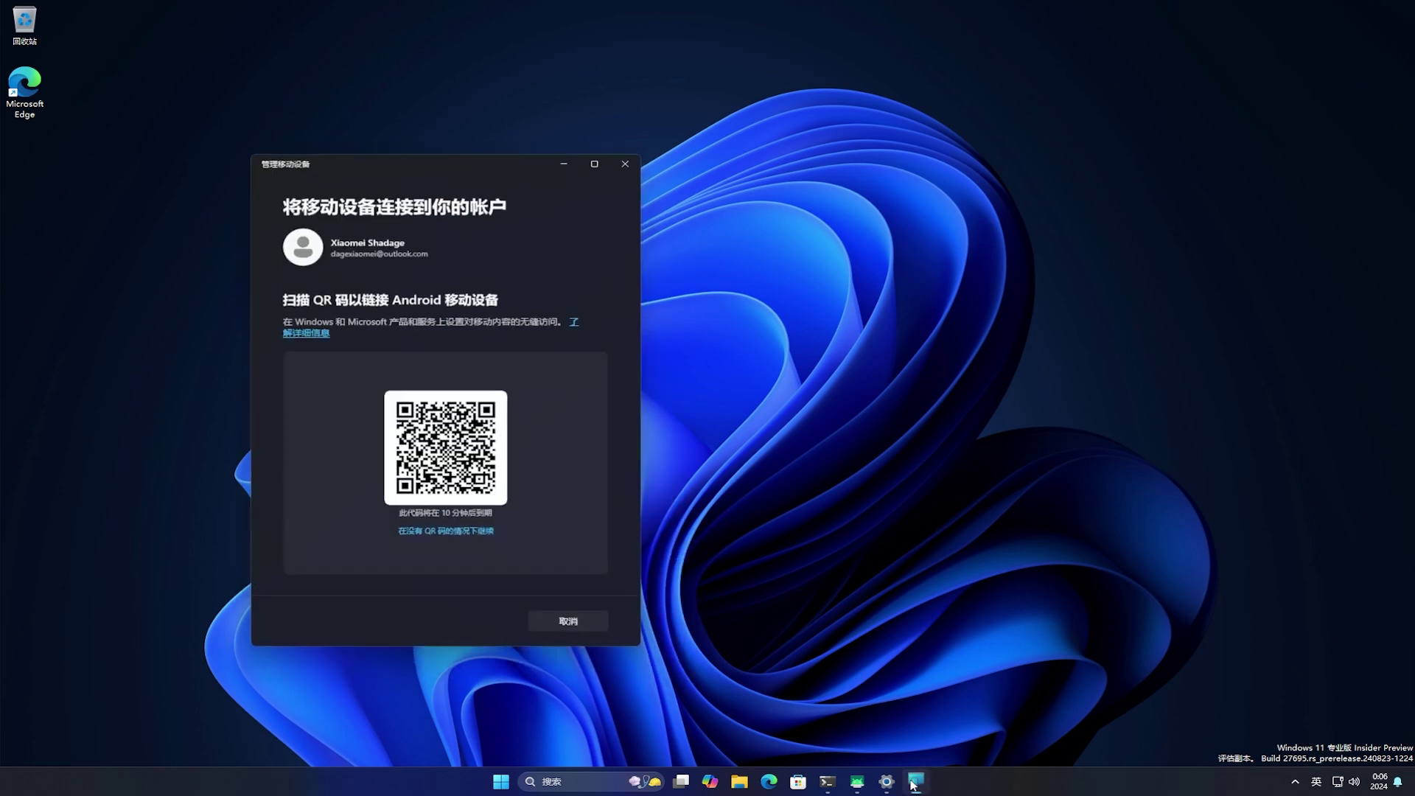
{"action": "left_click", "coordinate": [859, 784]}
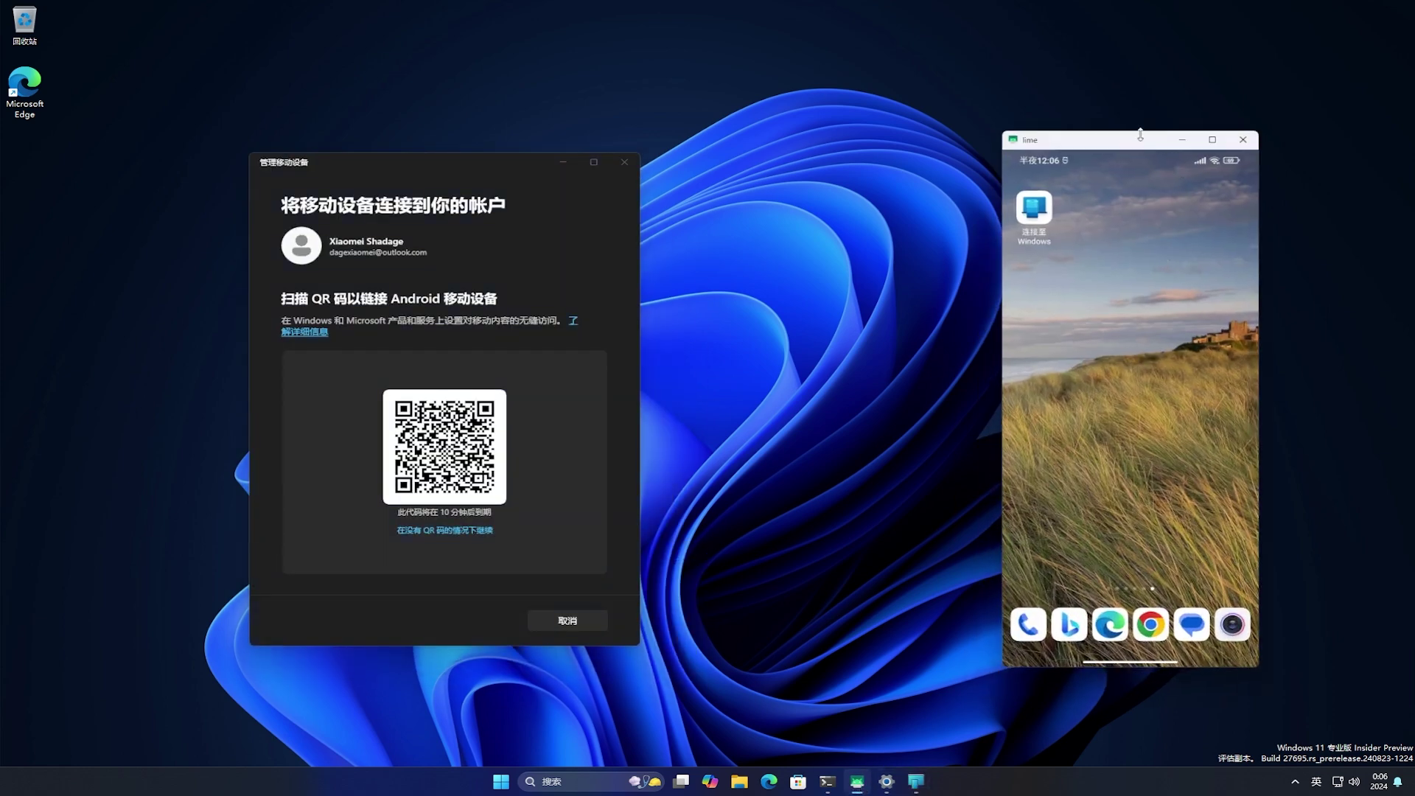
On the mirrored phone, start Link to Windows with QR-code sign-in, allowing the camera only this time
{"action": "left_click_drag", "start_coordinate": [1142, 139], "coordinate": [1094, 136]}
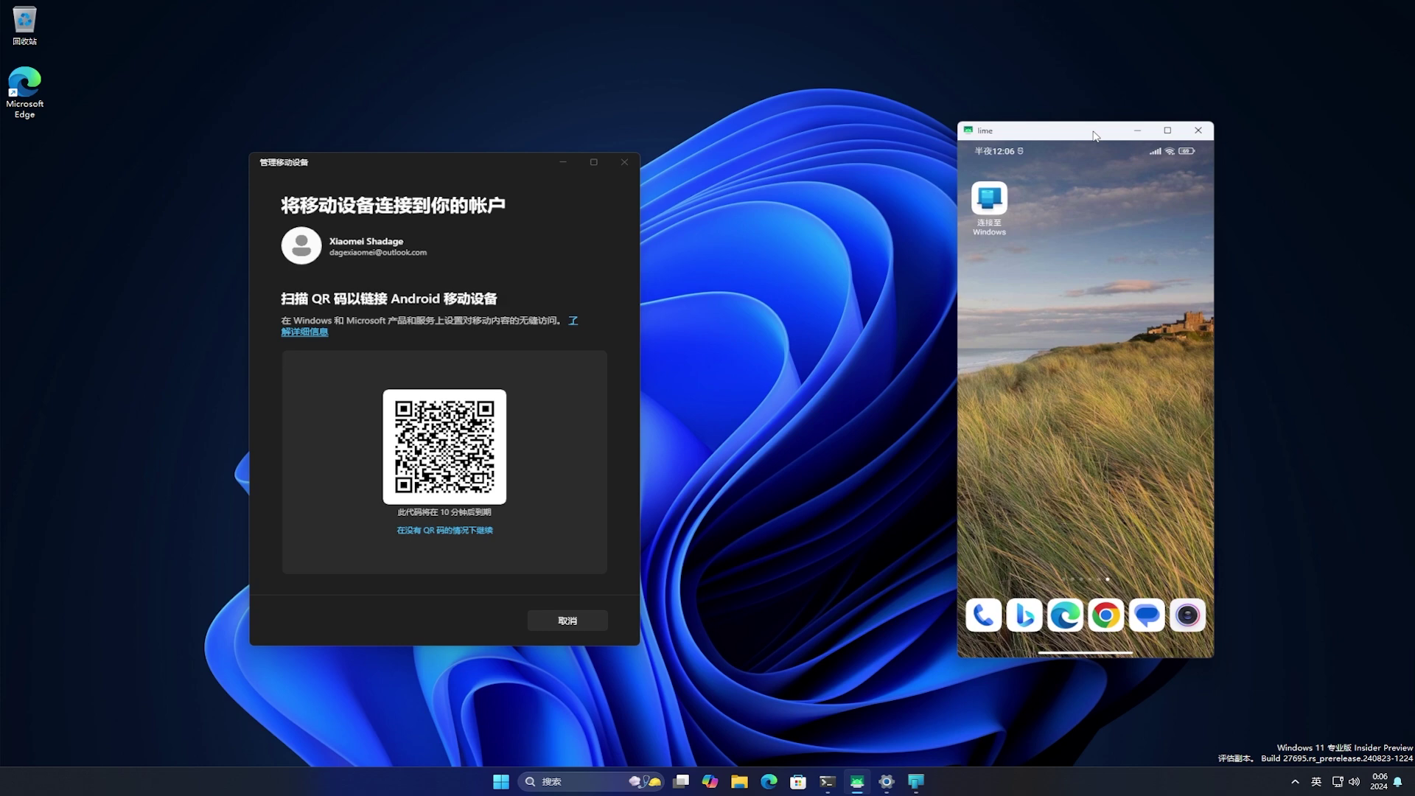
{"action": "left_click", "coordinate": [995, 201]}
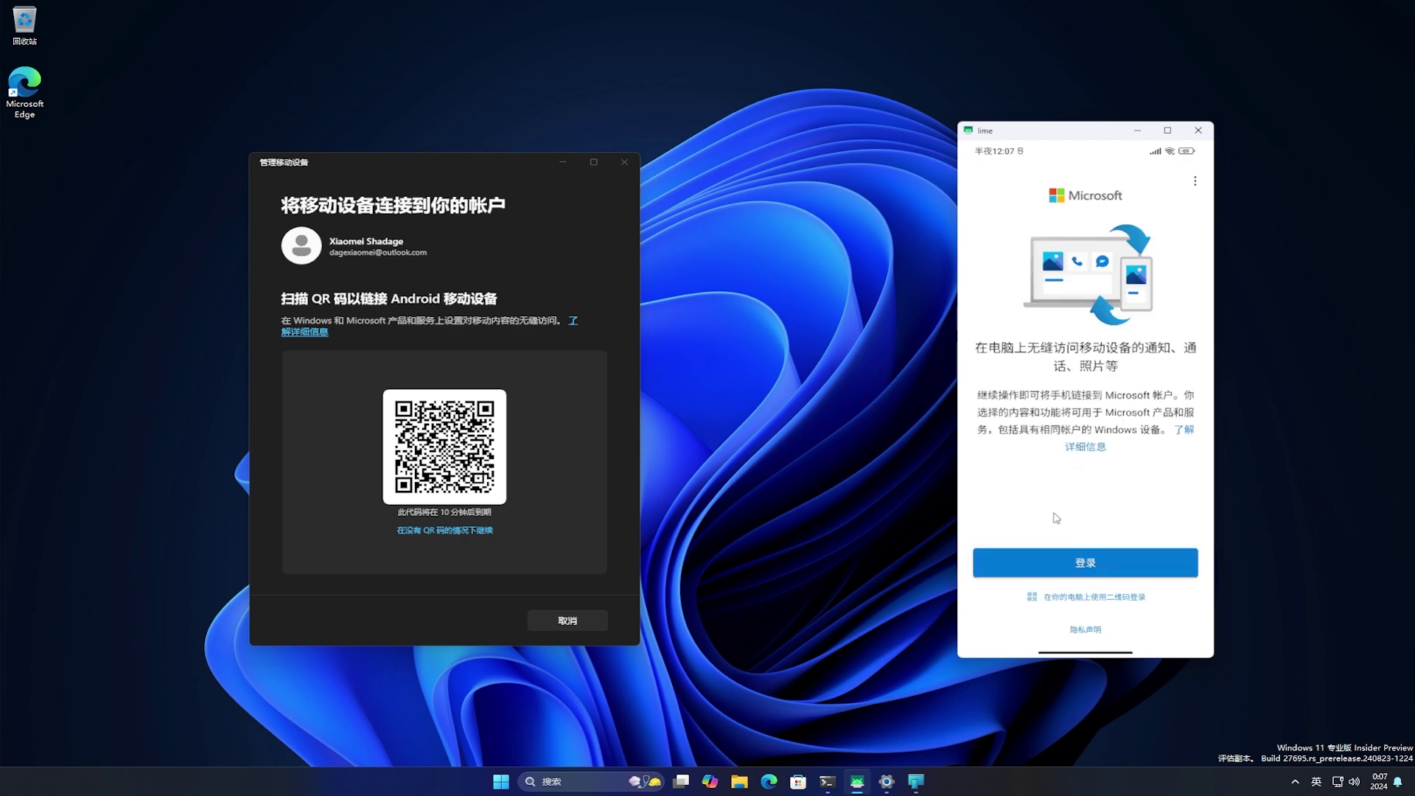
{"action": "left_click", "coordinate": [1113, 598]}
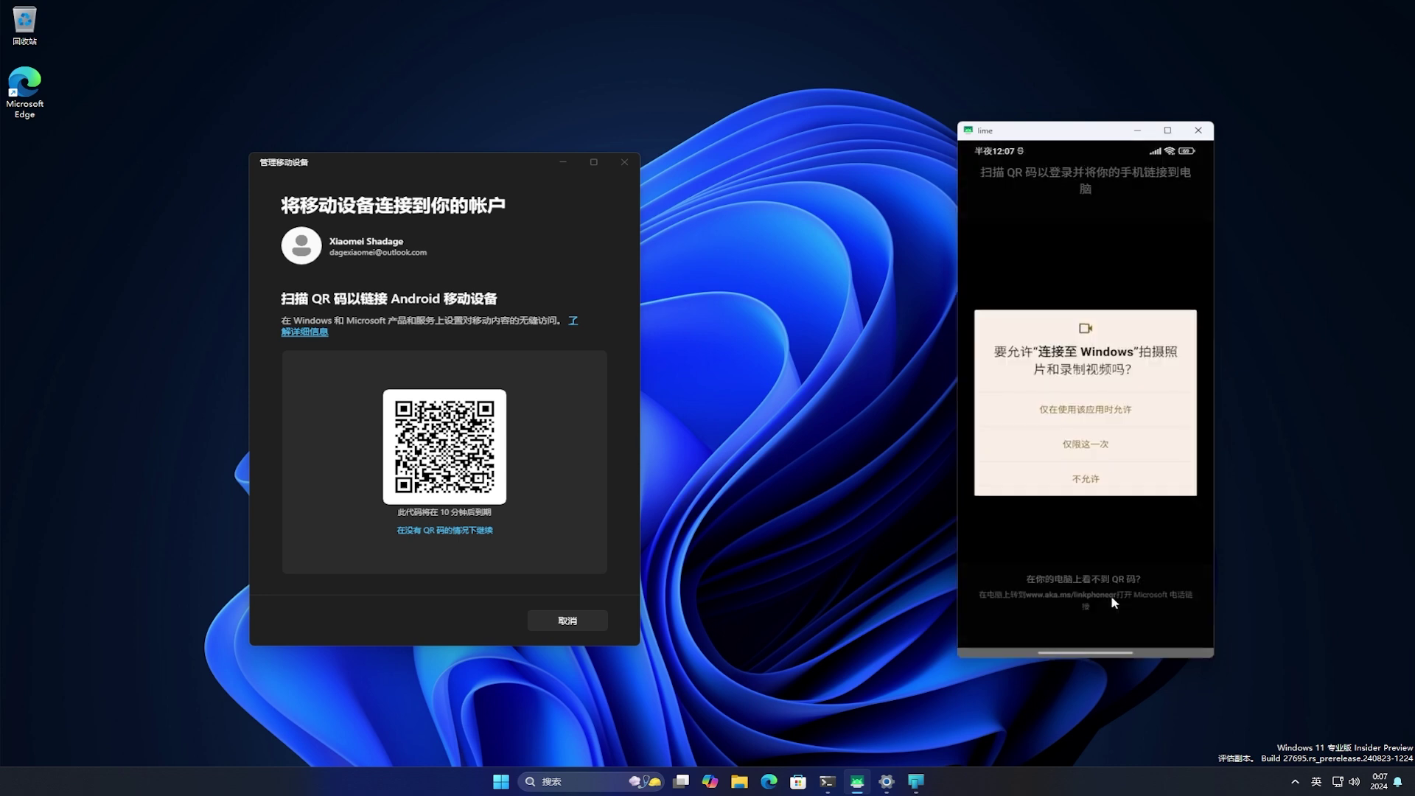
{"action": "left_click", "coordinate": [1085, 444]}
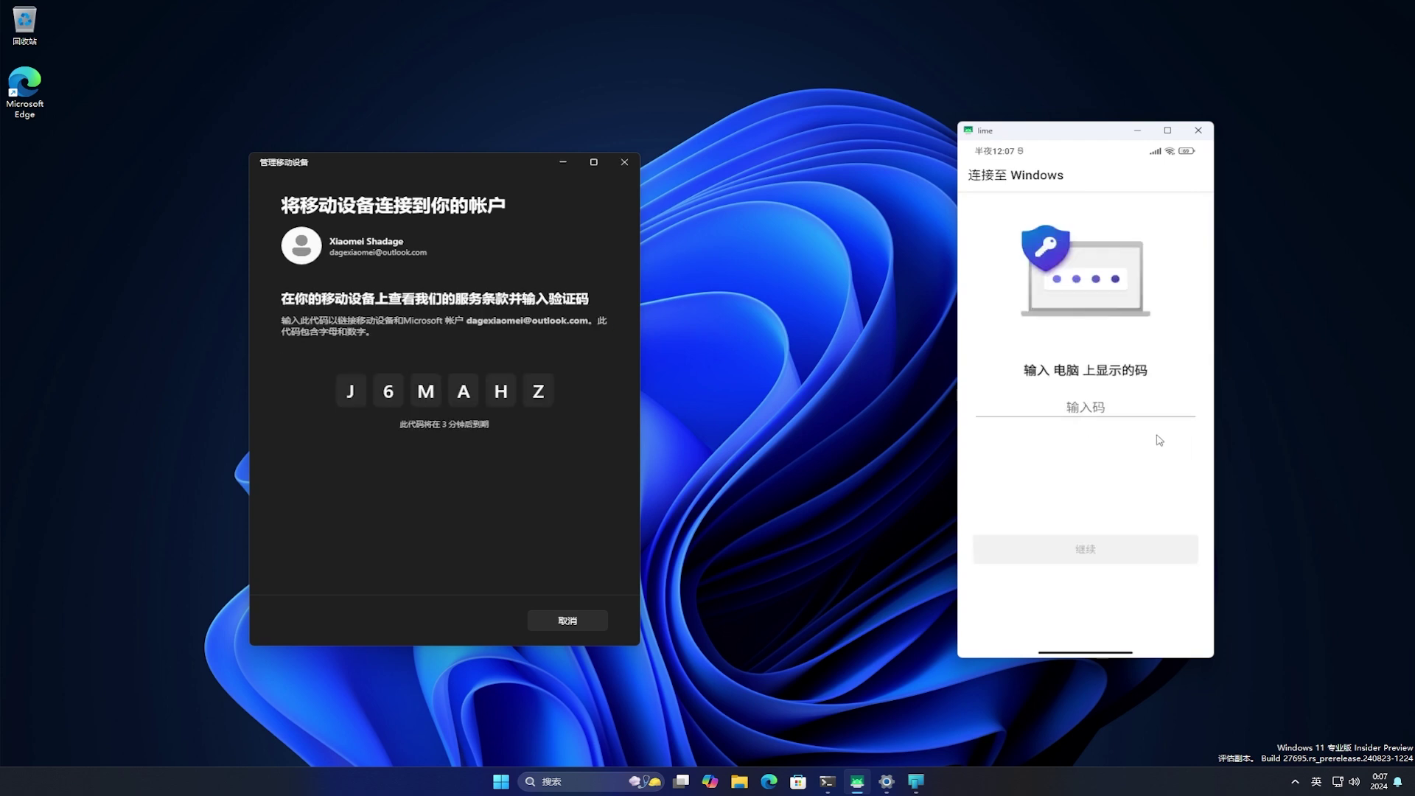
Enter the code shown on the PC into Link to Windows and submit it
{"action": "left_click", "coordinate": [1130, 408]}
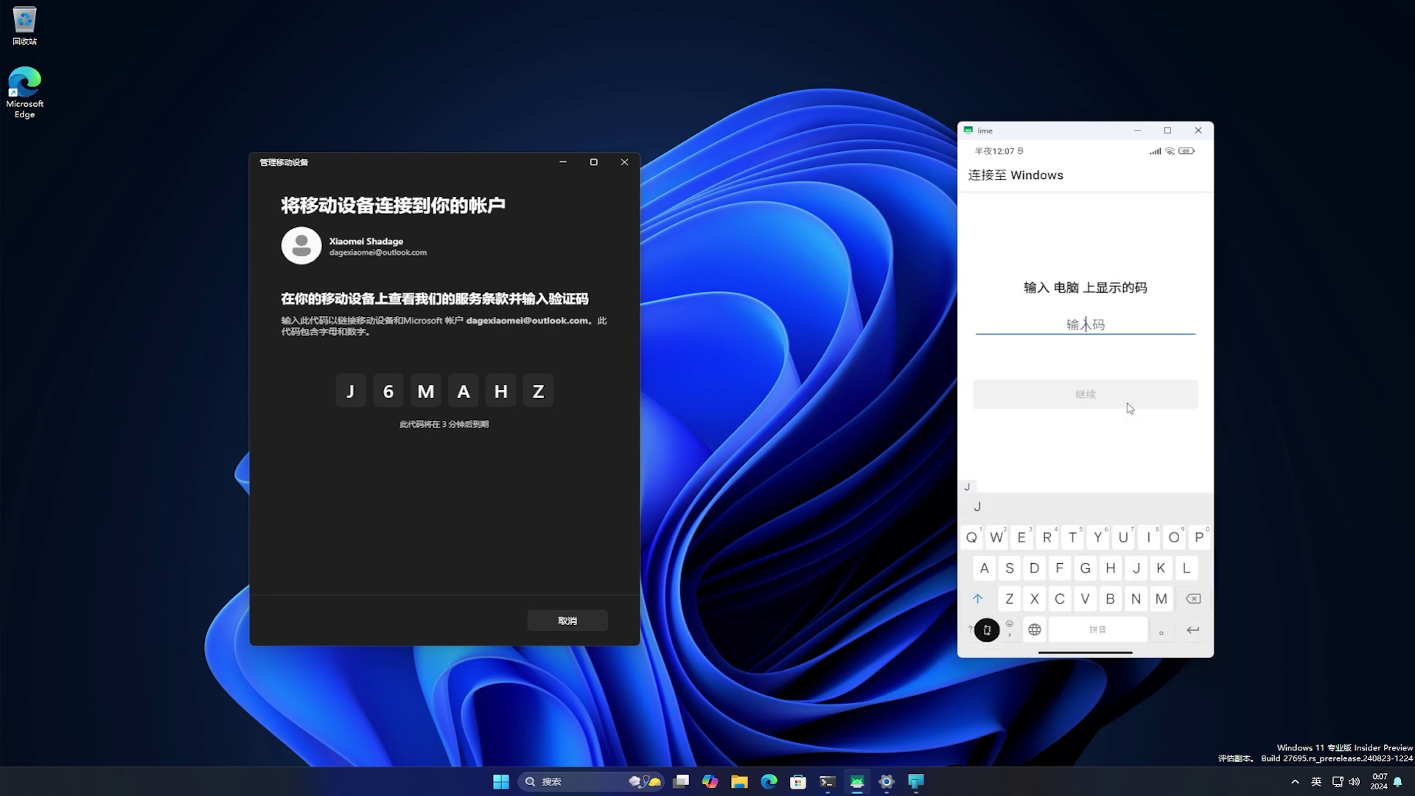
{"action": "type", "text": "J6"}
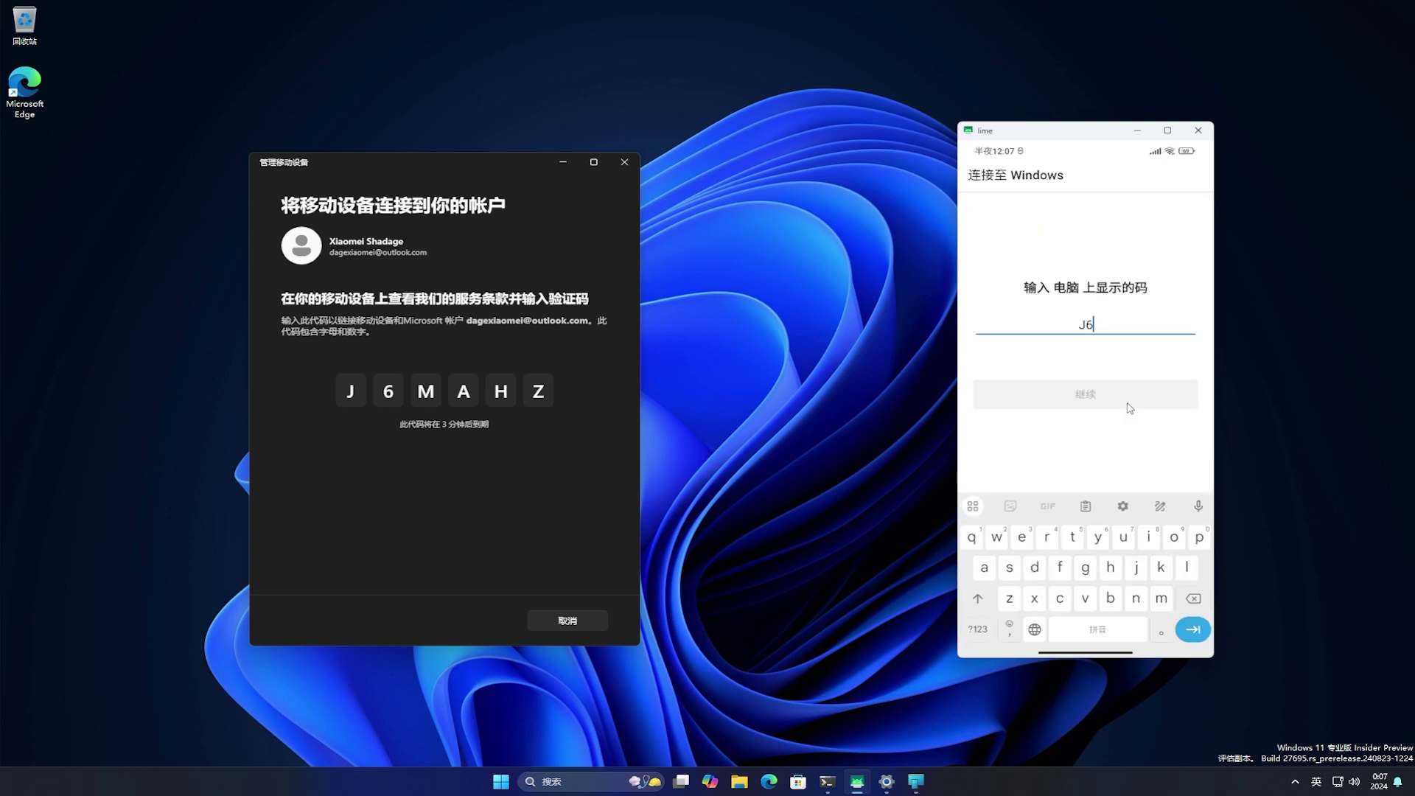
{"action": "type", "text": "MA"}
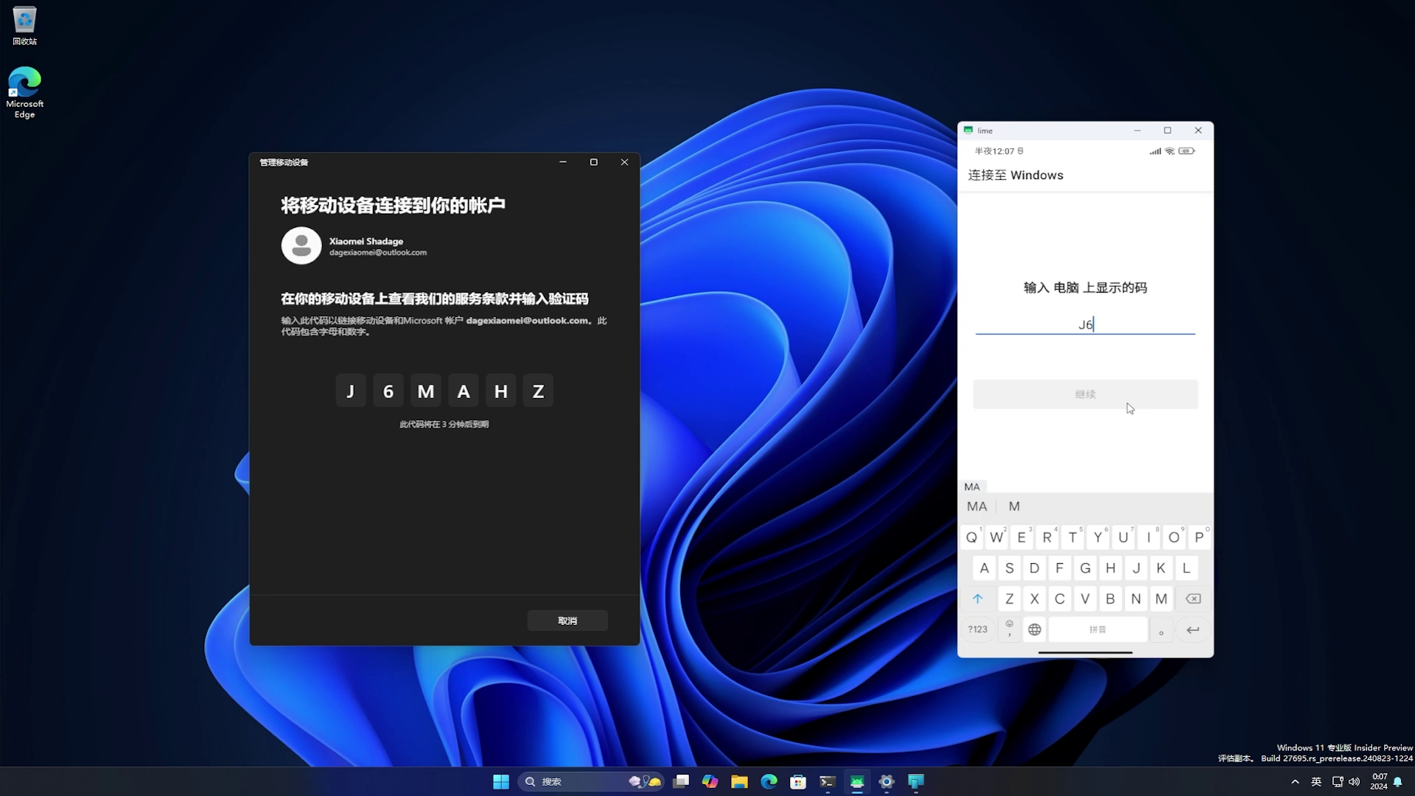
{"action": "type", "text": "HZ"}
{"action": "key", "text": "Return"}
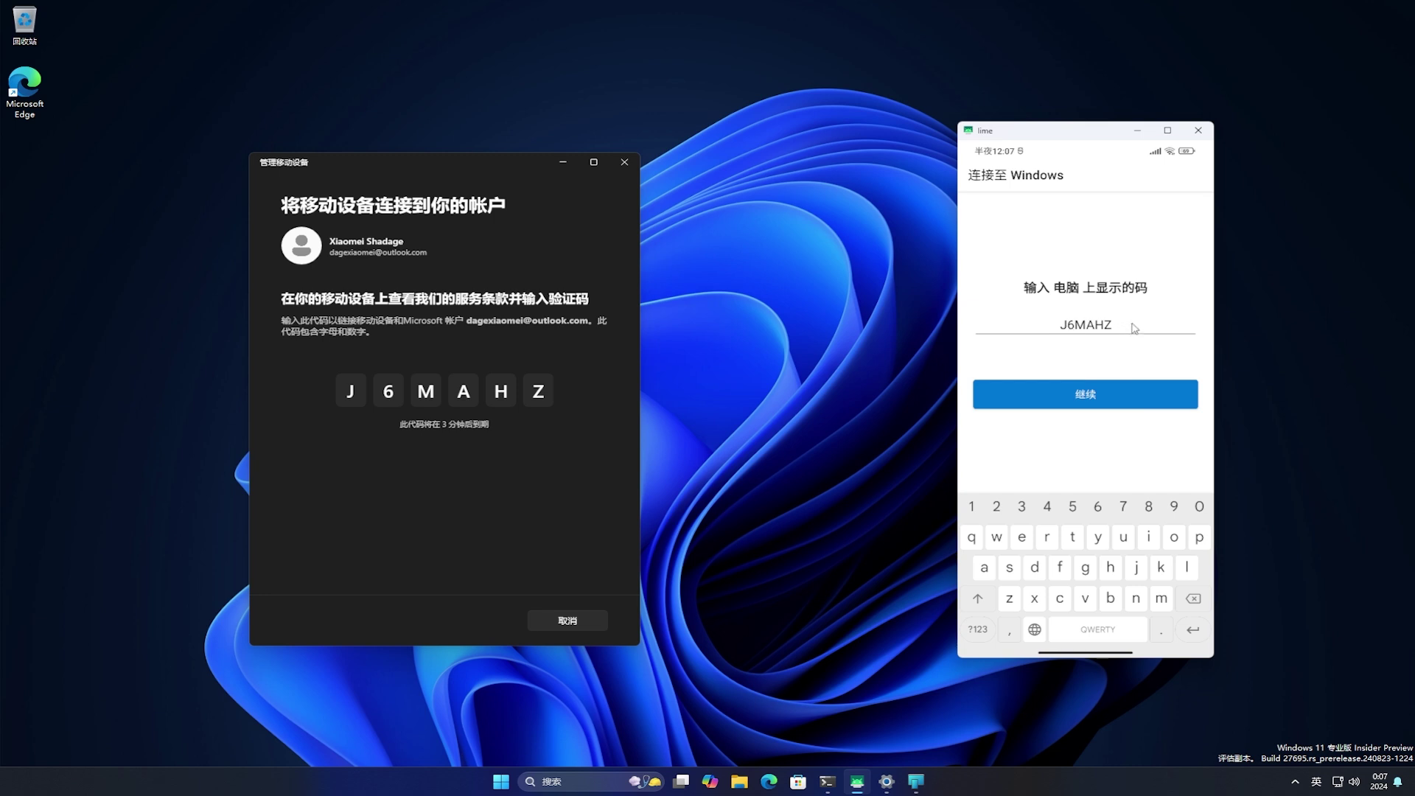
{"action": "left_click", "coordinate": [1119, 388]}
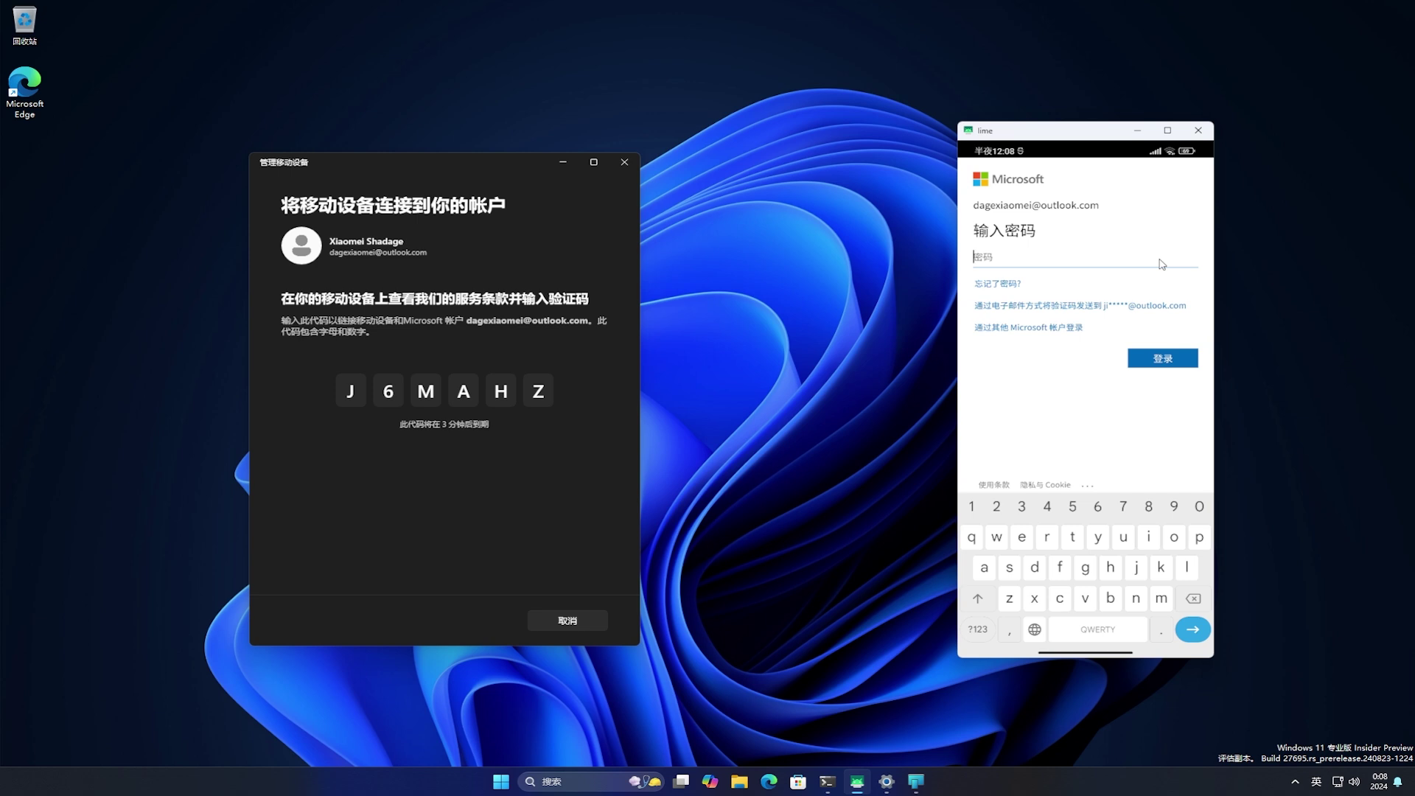
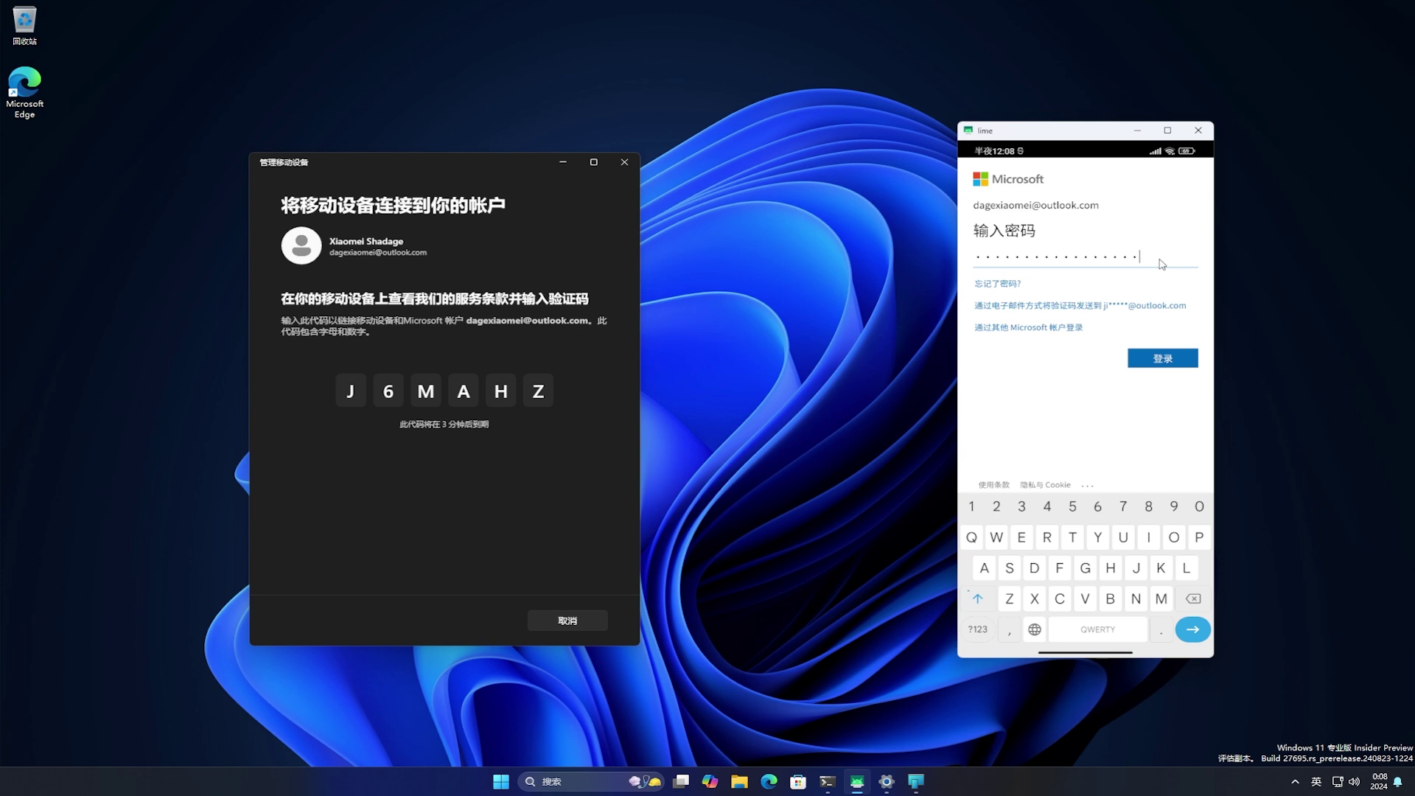
Sign in on the phone with the Microsoft account password
{"action": "key", "text": "shift"}
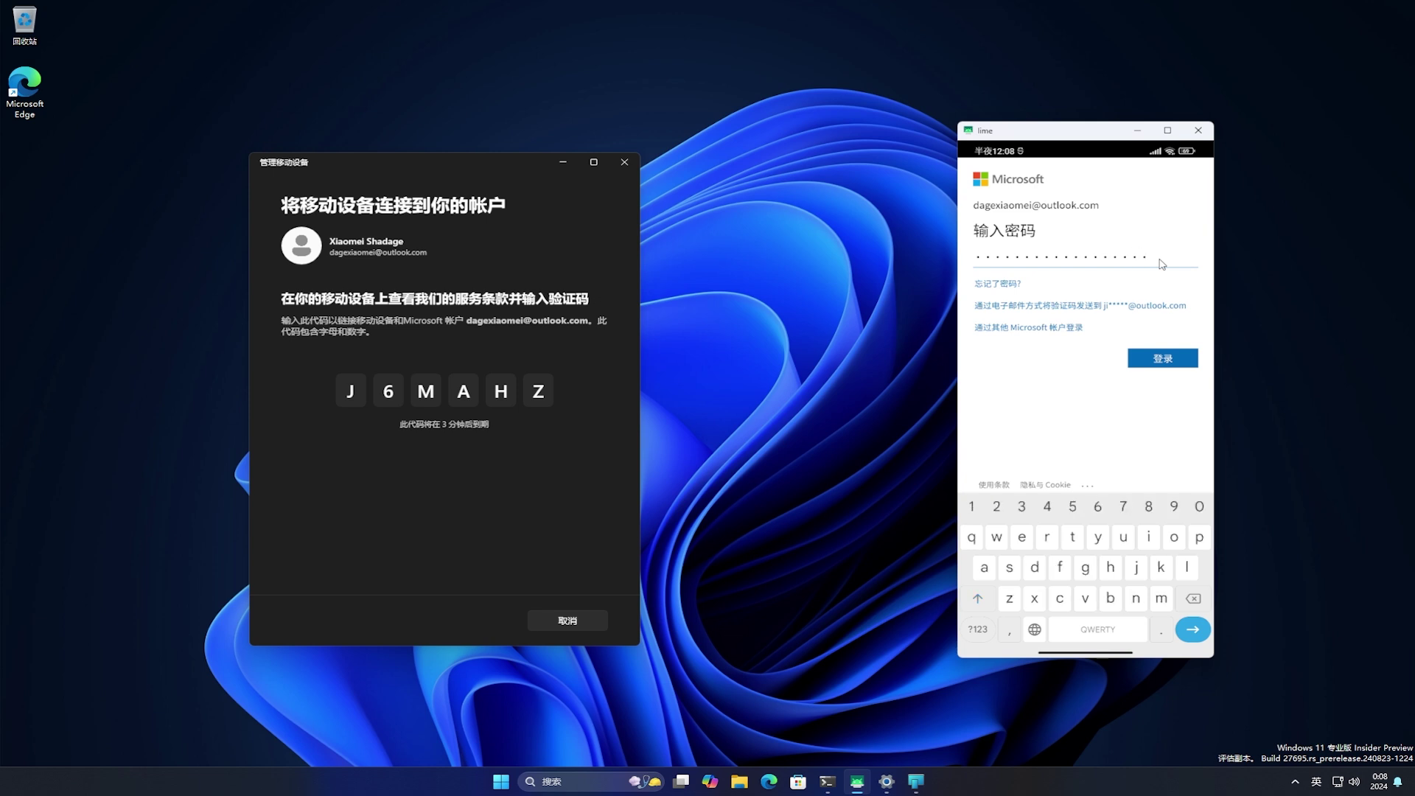
{"action": "left_click", "coordinate": [1187, 361]}
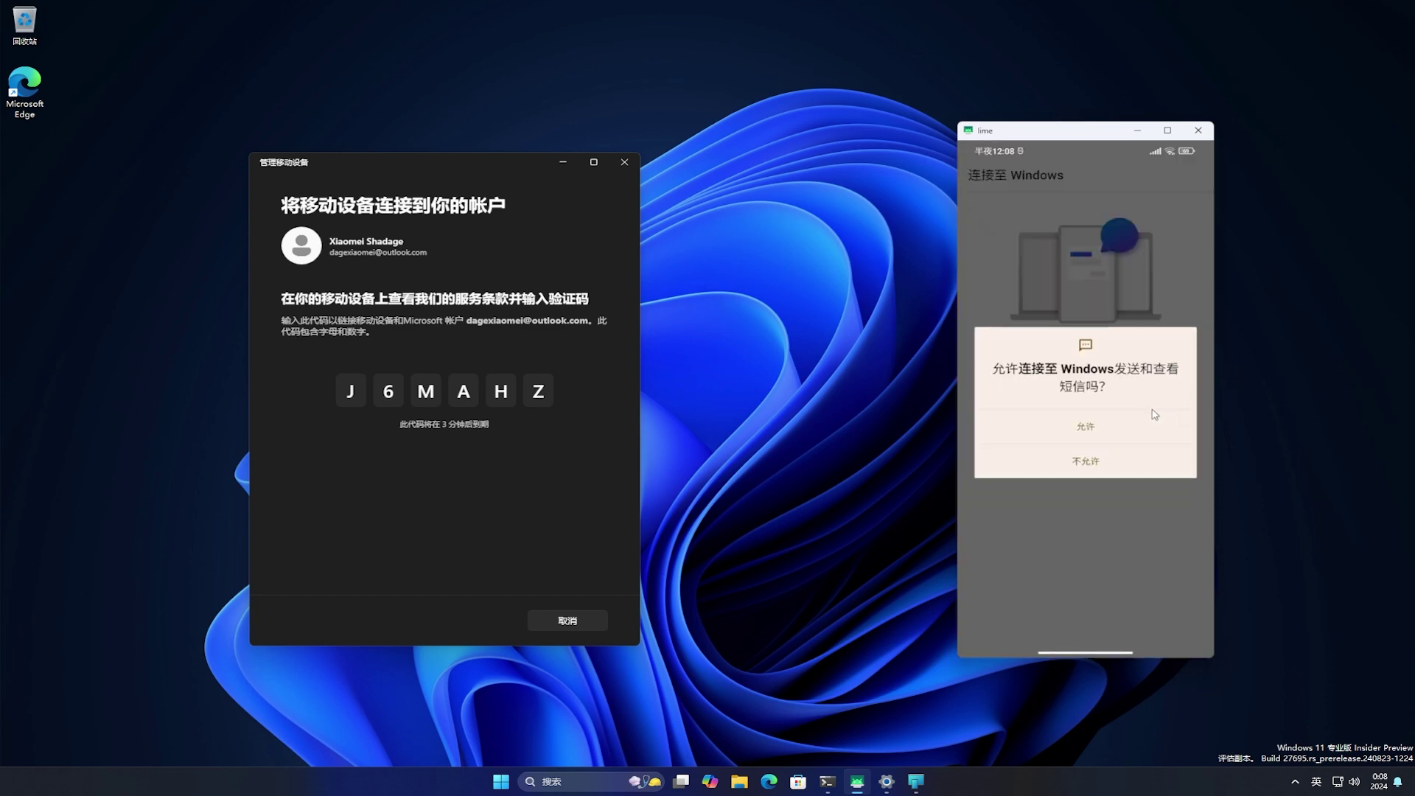
Allow Link to Windows access to SMS, phone calls, contacts, call history and photos
{"action": "left_click", "coordinate": [1131, 426]}
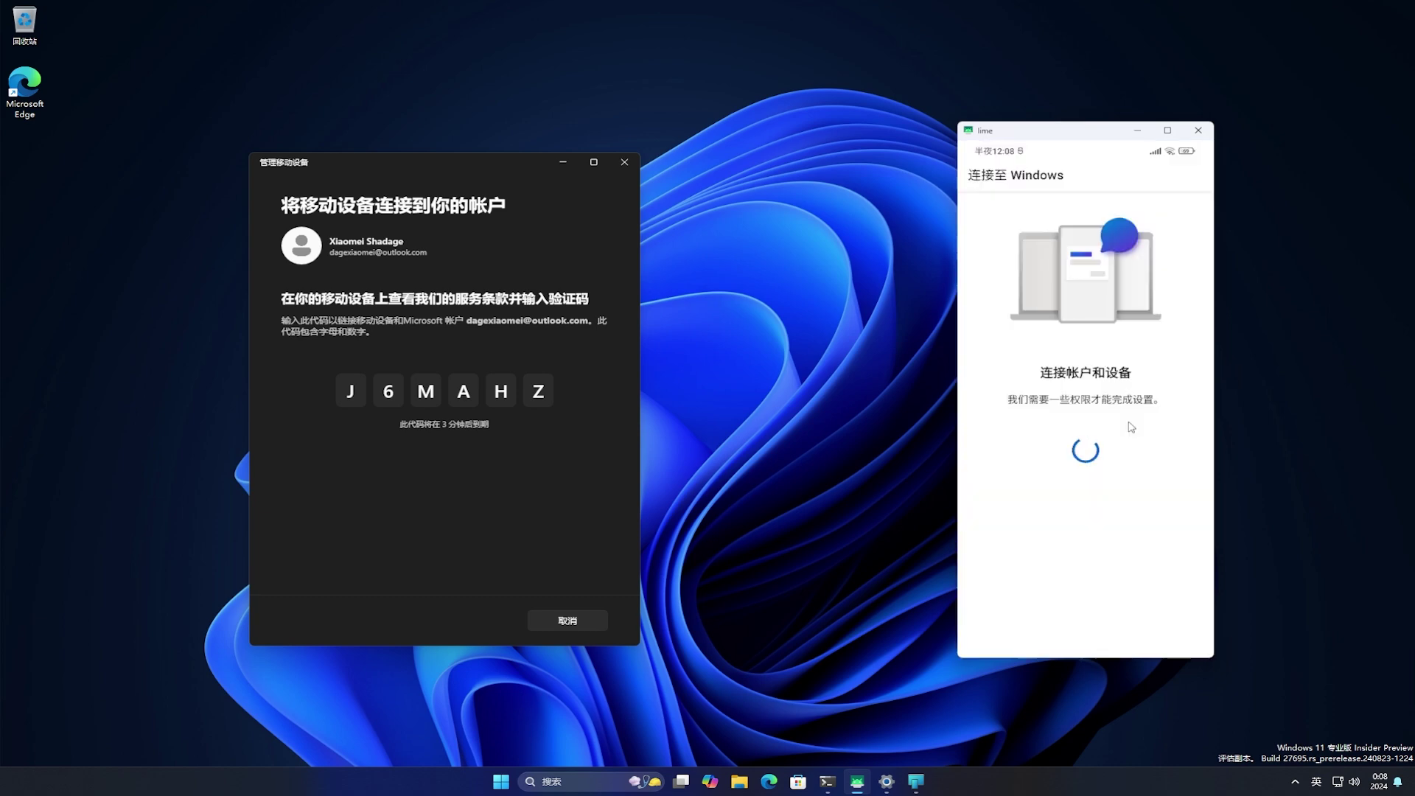
{"action": "left_click", "coordinate": [1131, 426]}
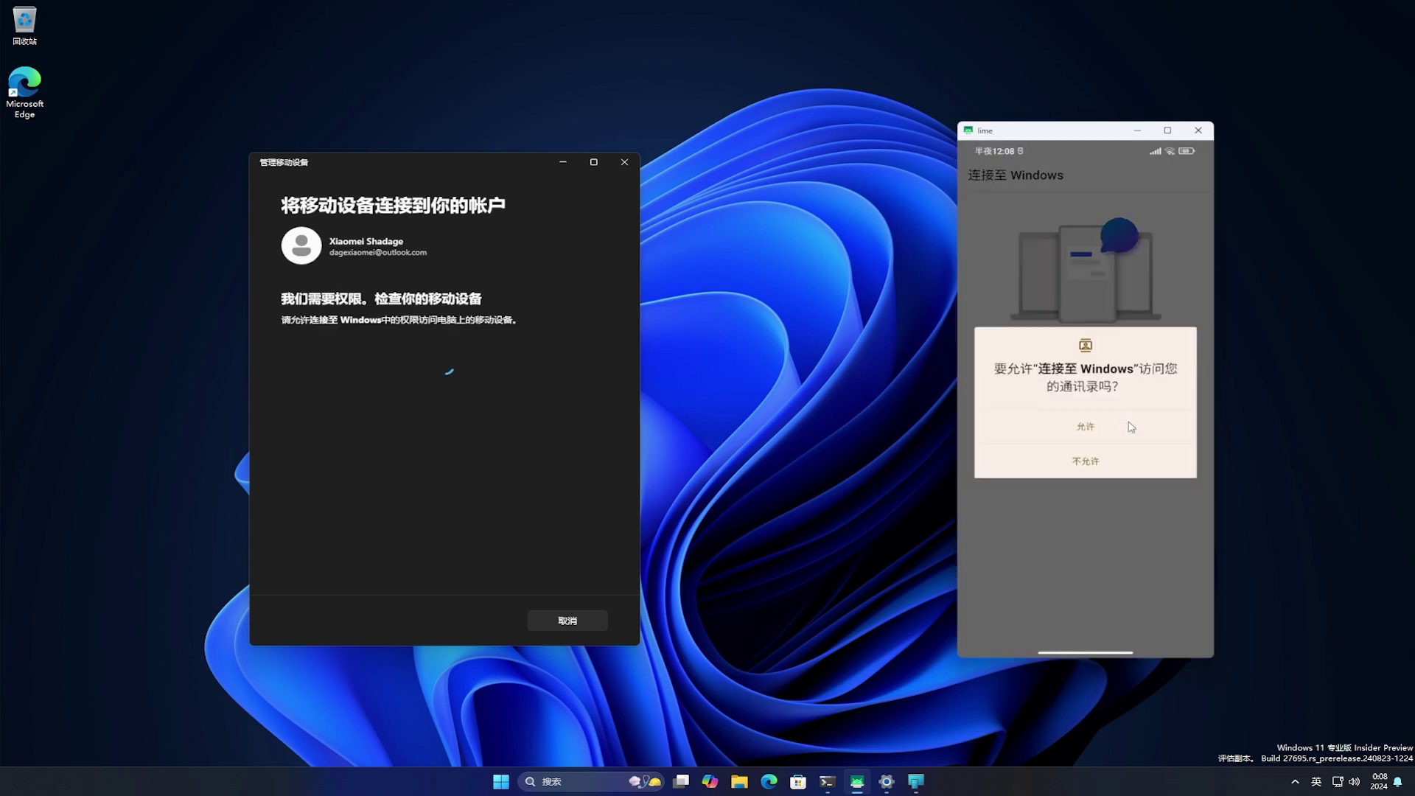
{"action": "left_click", "coordinate": [1131, 426]}
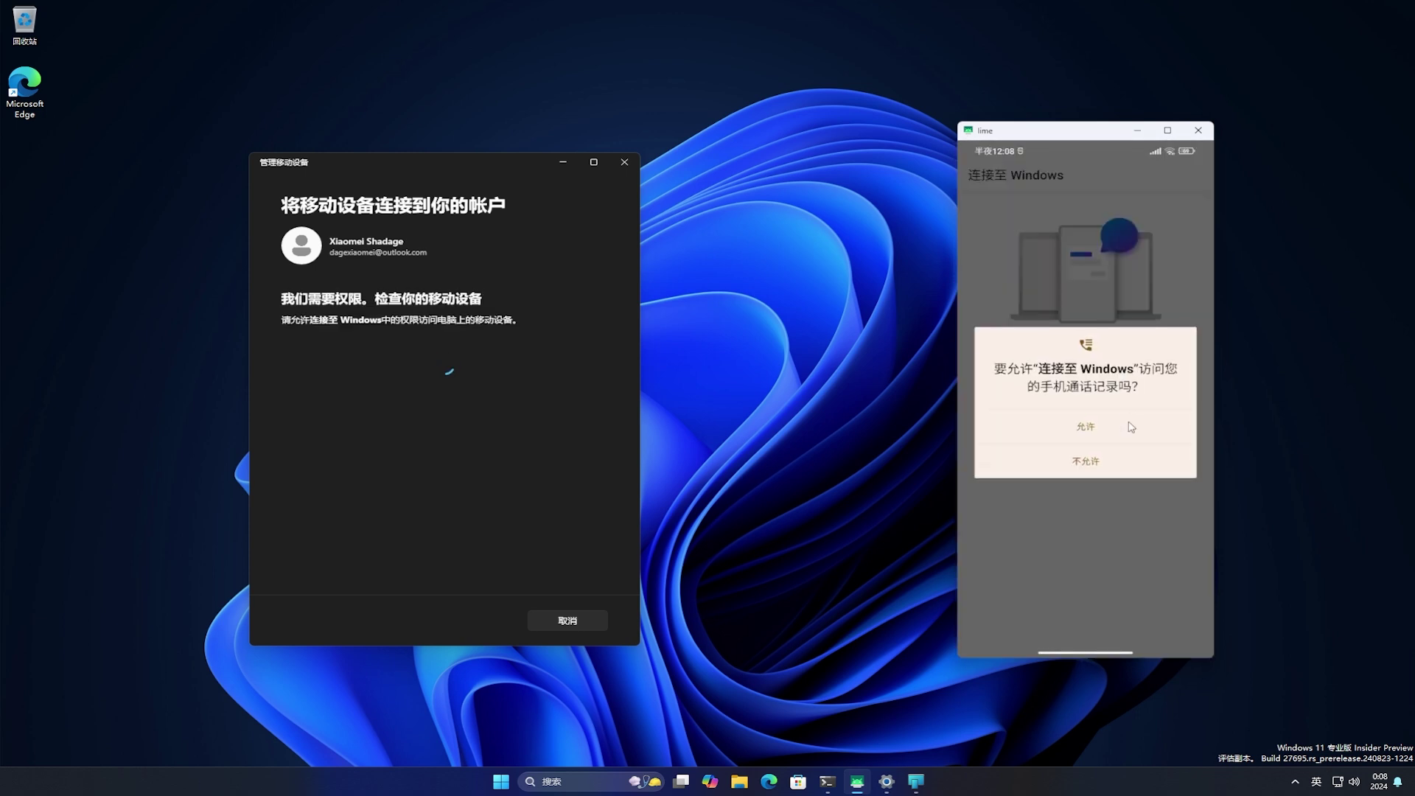
{"action": "left_click", "coordinate": [1132, 426]}
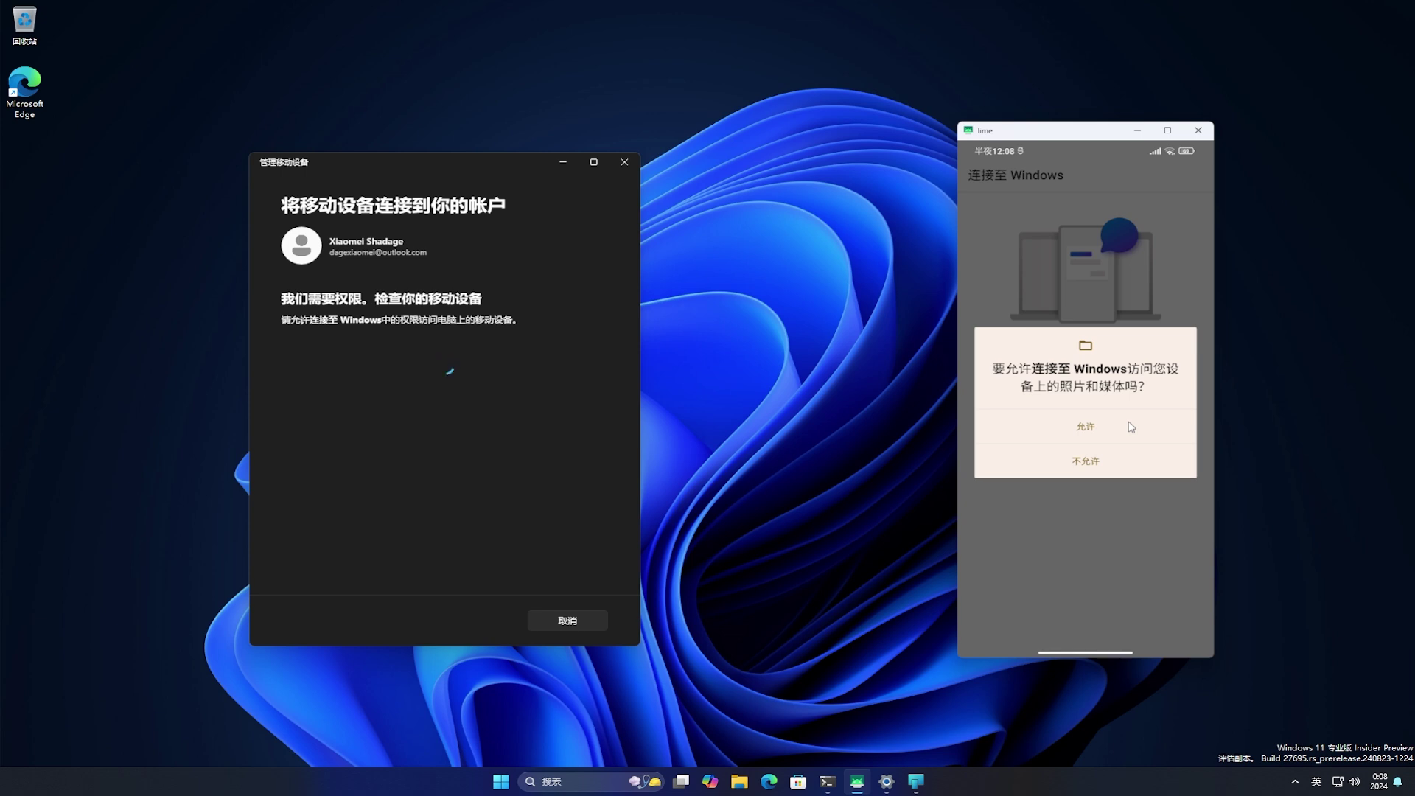
{"action": "left_click", "coordinate": [1131, 426]}
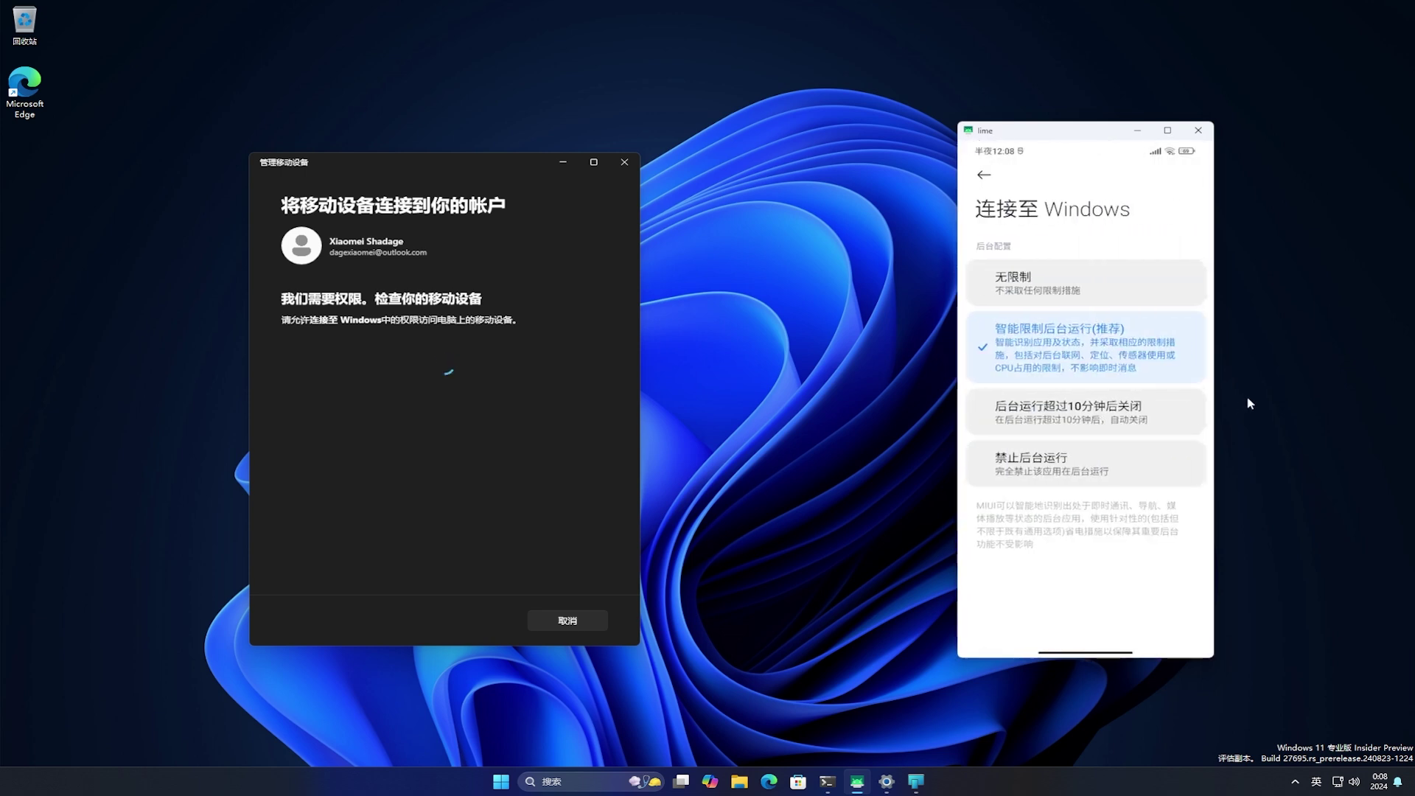
Keep the smart background limit, decline usage data, and finish the phone setup
{"action": "left_click", "coordinate": [1113, 345]}
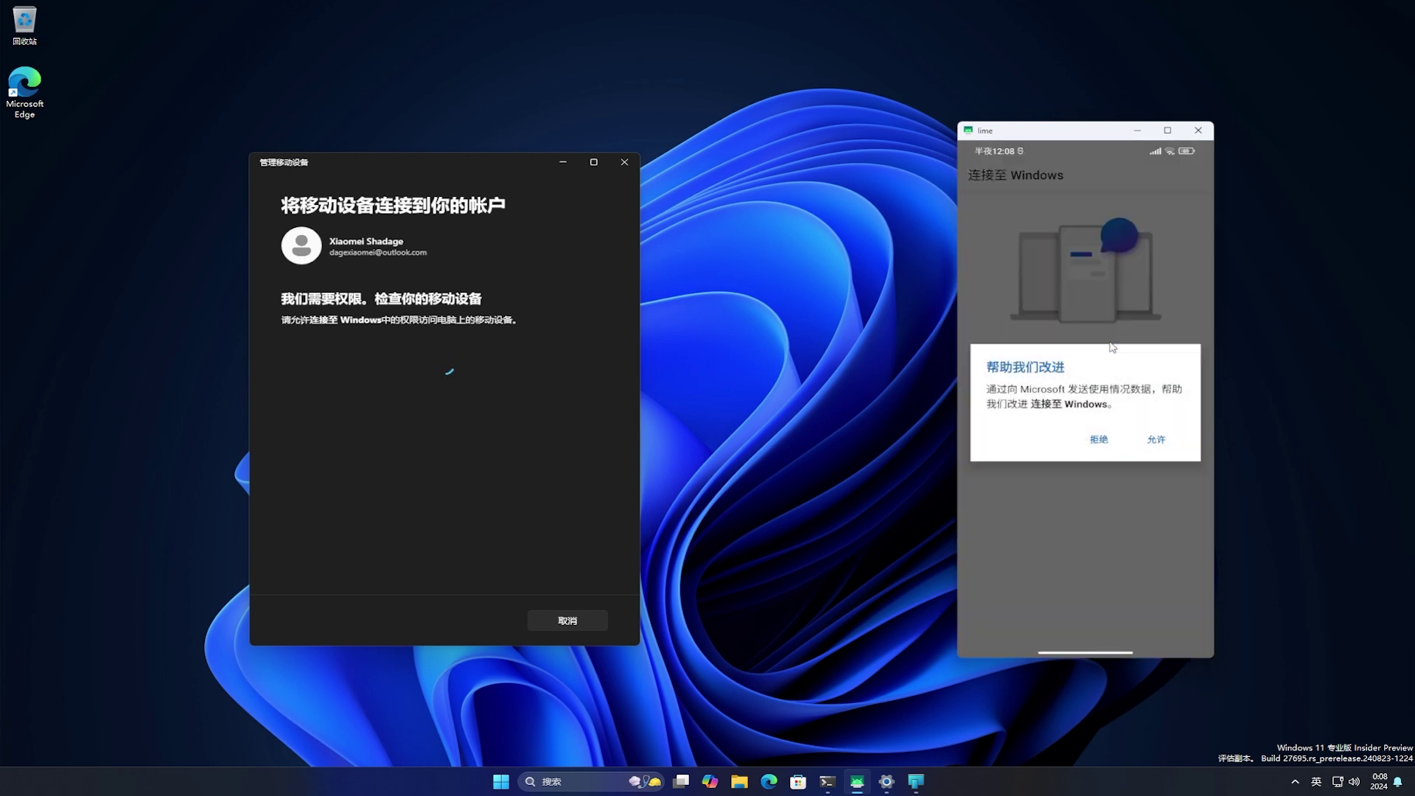
{"action": "left_click", "coordinate": [1102, 438]}
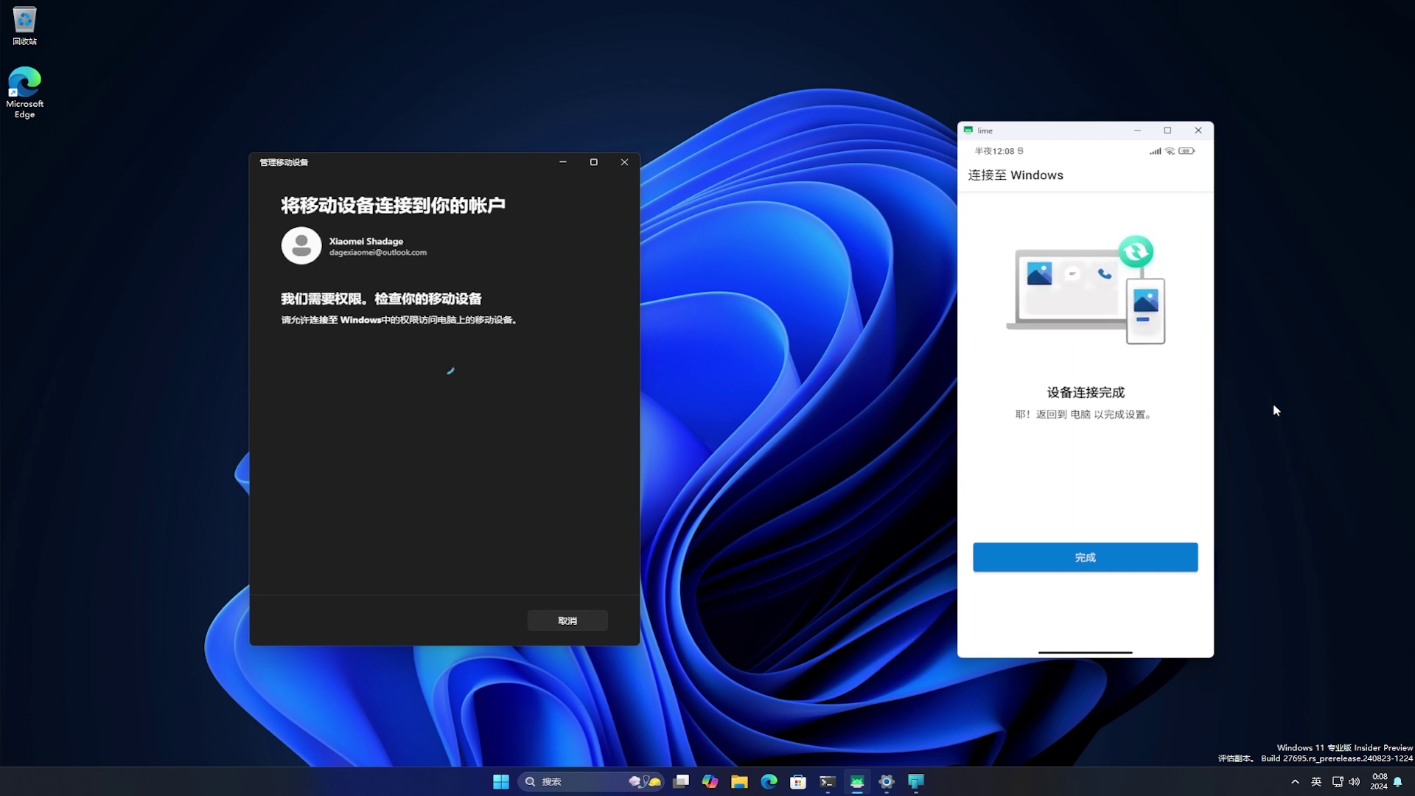
{"action": "left_click", "coordinate": [1139, 564]}
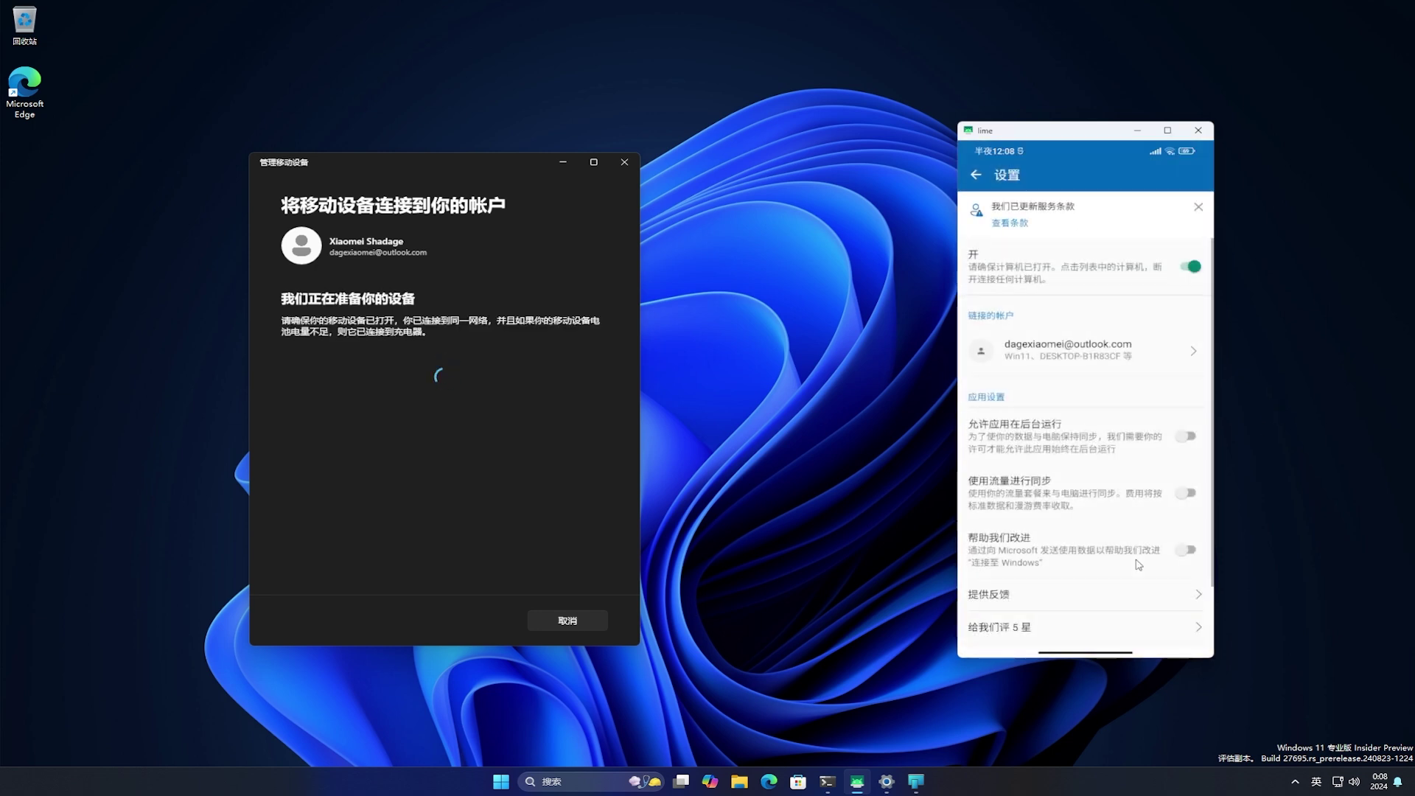
View and close the updated terms notice, returning to the phone's home screen
{"action": "left_click", "coordinate": [975, 176]}
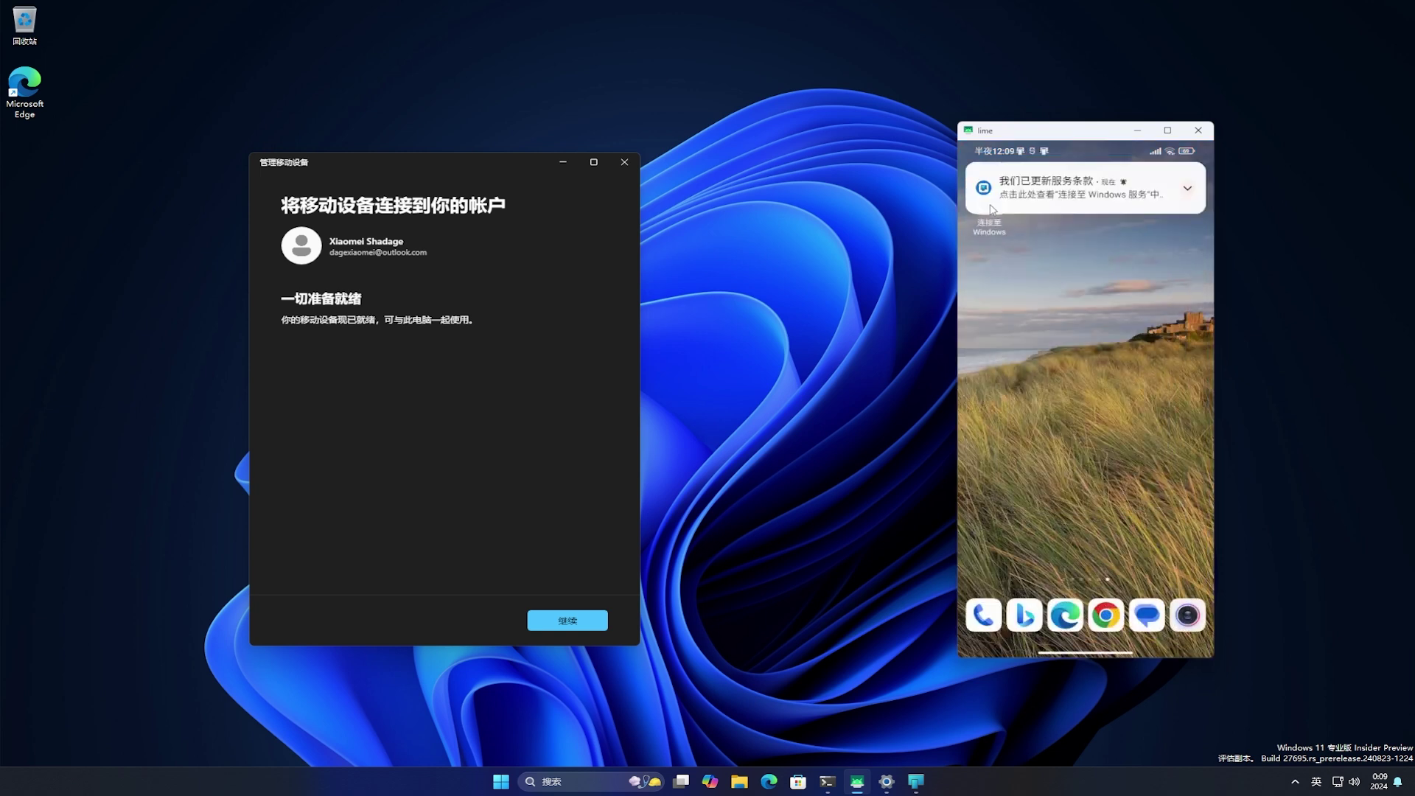
{"action": "left_click", "coordinate": [1188, 189]}
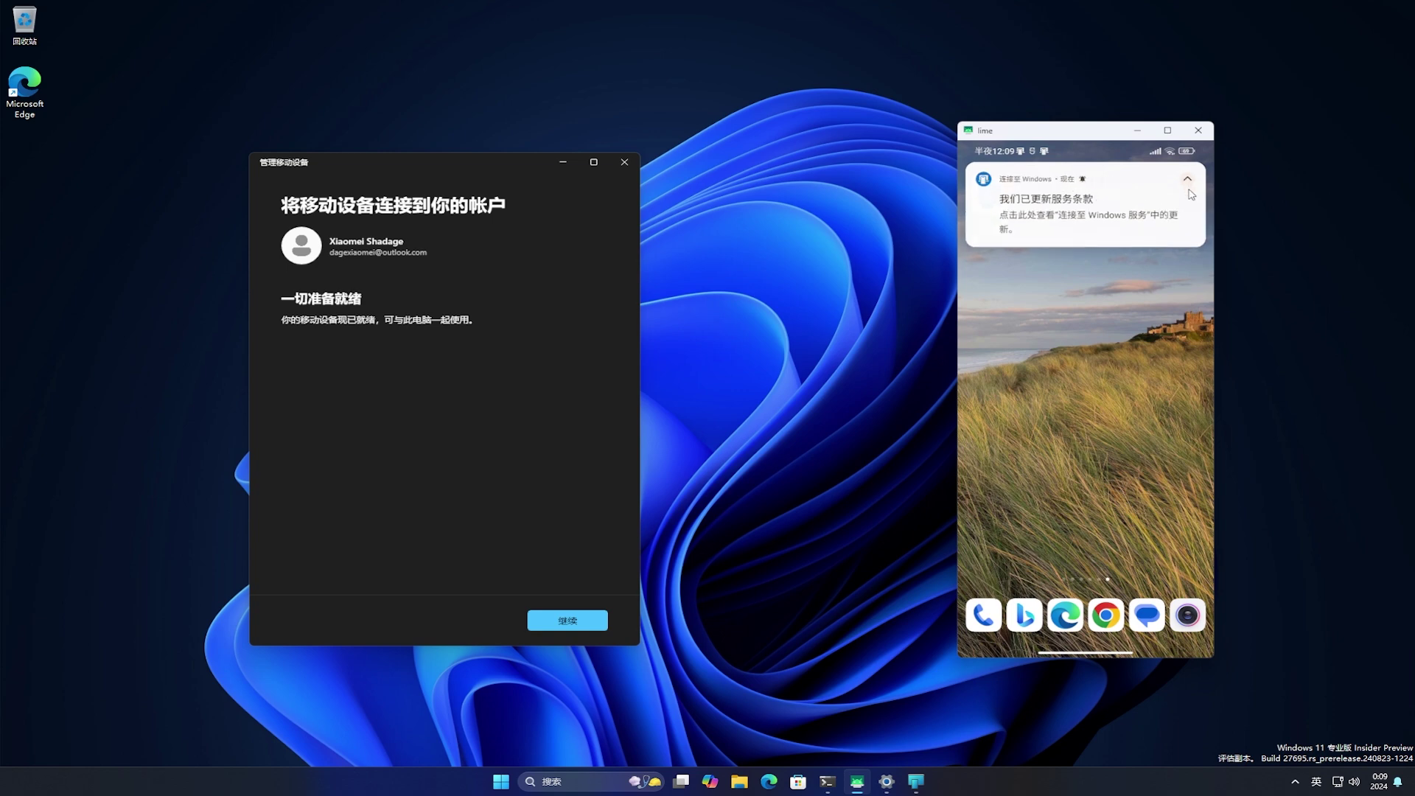
{"action": "left_click", "coordinate": [1120, 221]}
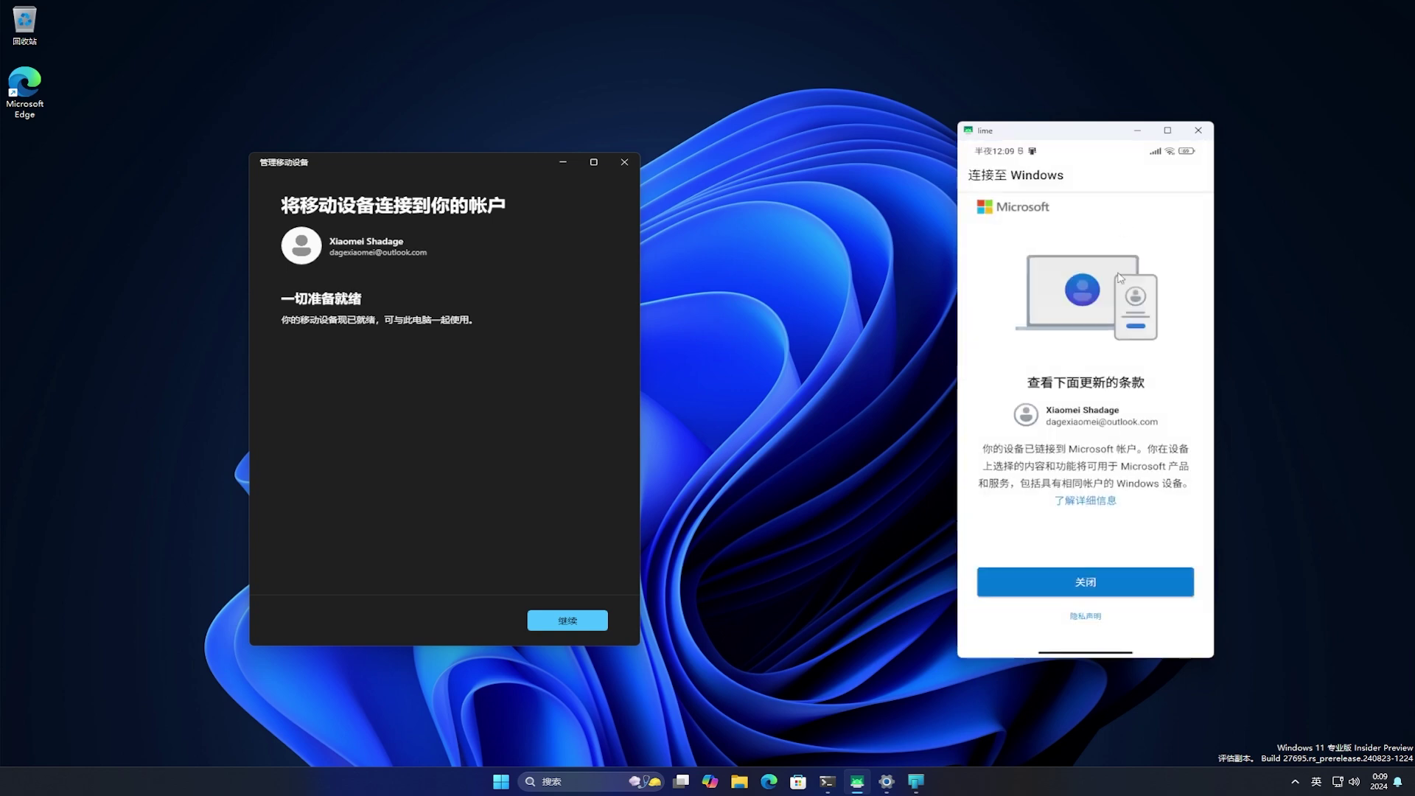
{"action": "left_click", "coordinate": [1126, 579]}
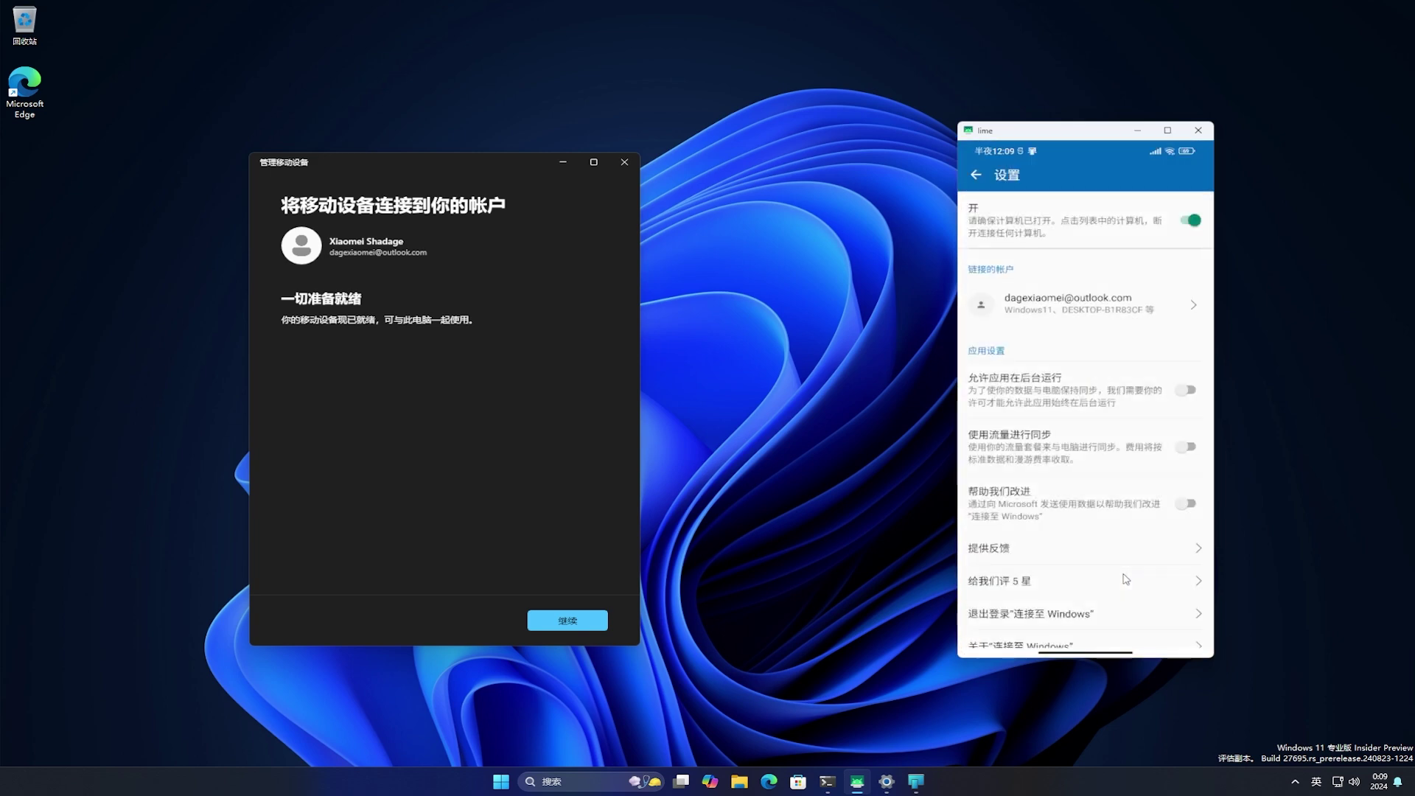
{"action": "left_click", "coordinate": [975, 177]}
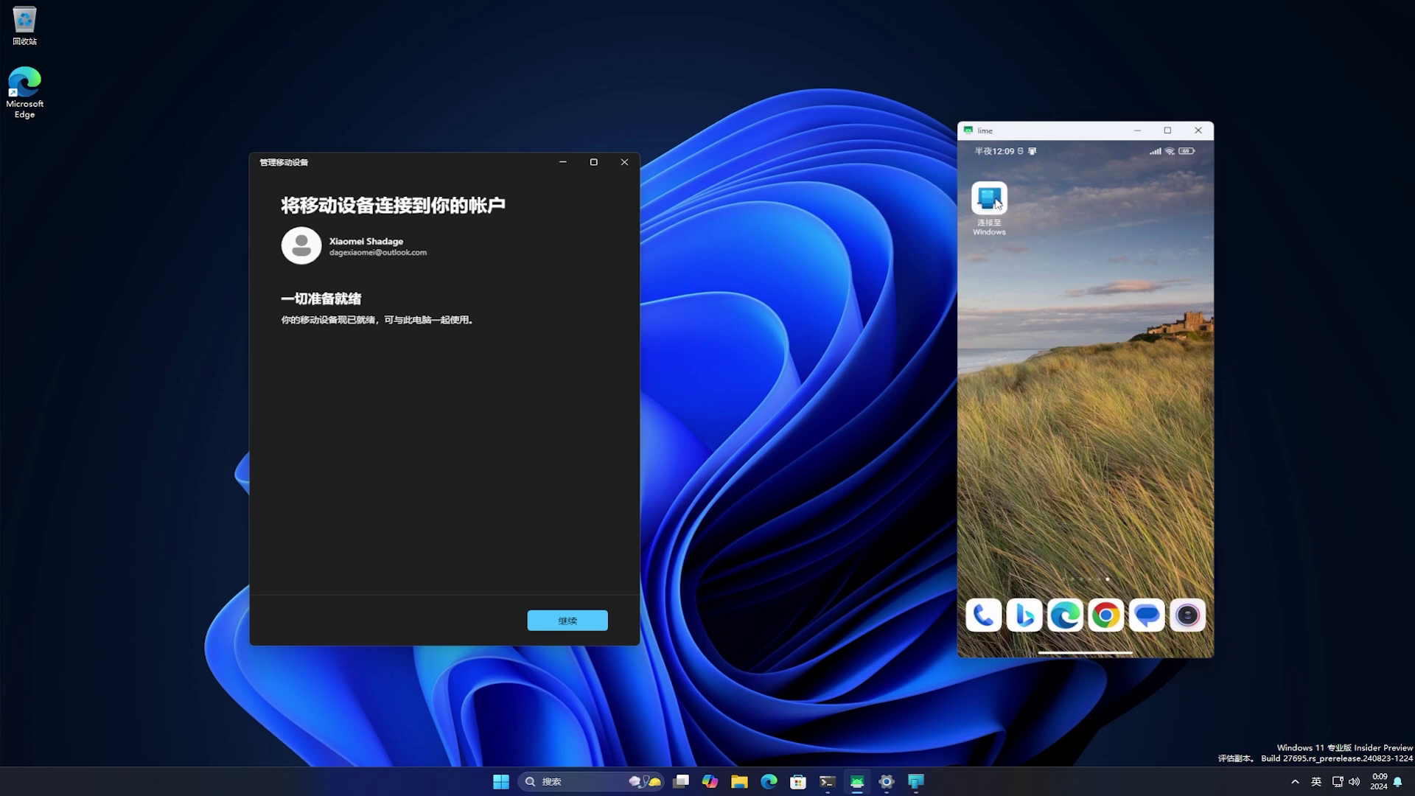
In Connect to Windows, decline usage data and dismiss contacts sync, then continue on the PC
{"action": "left_click", "coordinate": [989, 198]}
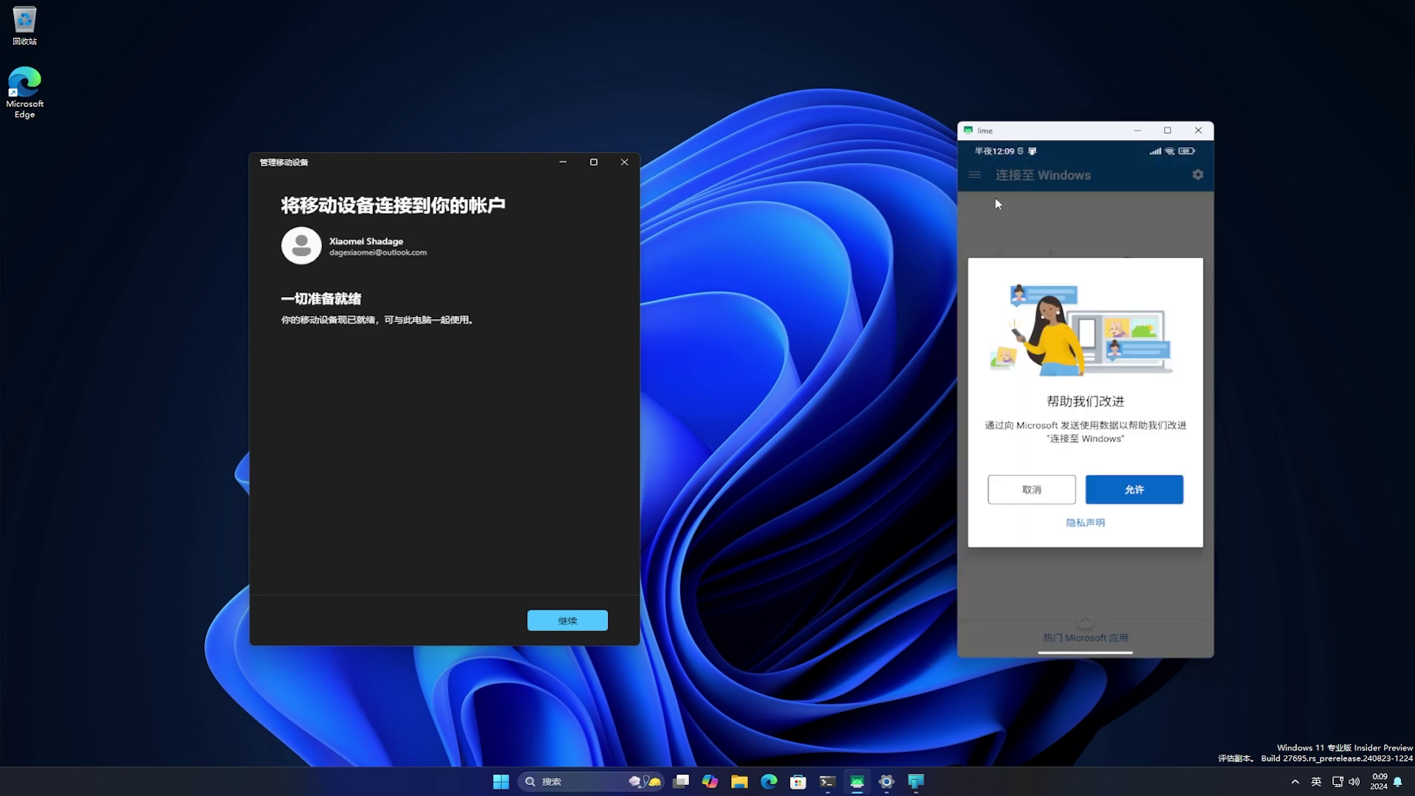
{"action": "left_click", "coordinate": [1046, 490]}
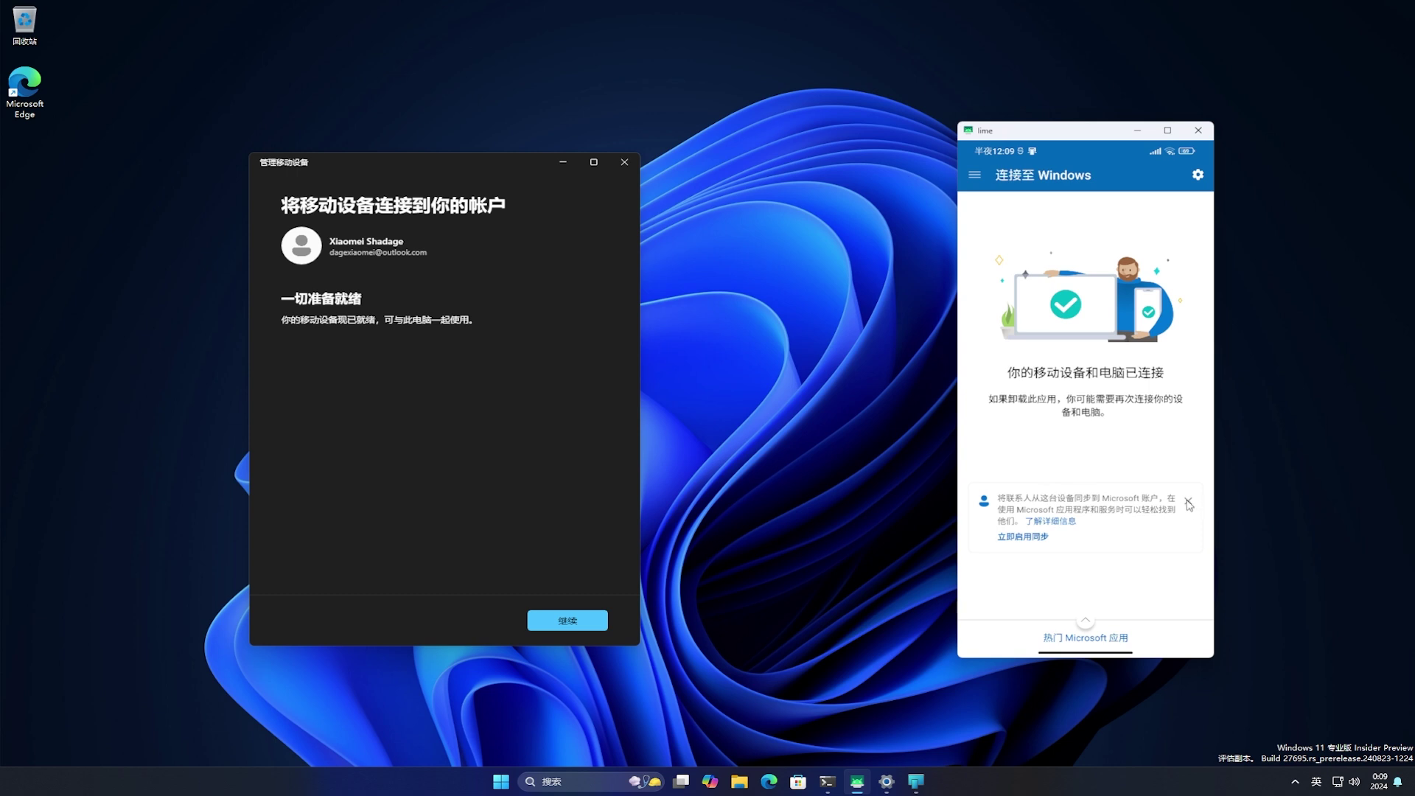
{"action": "left_click", "coordinate": [1188, 501]}
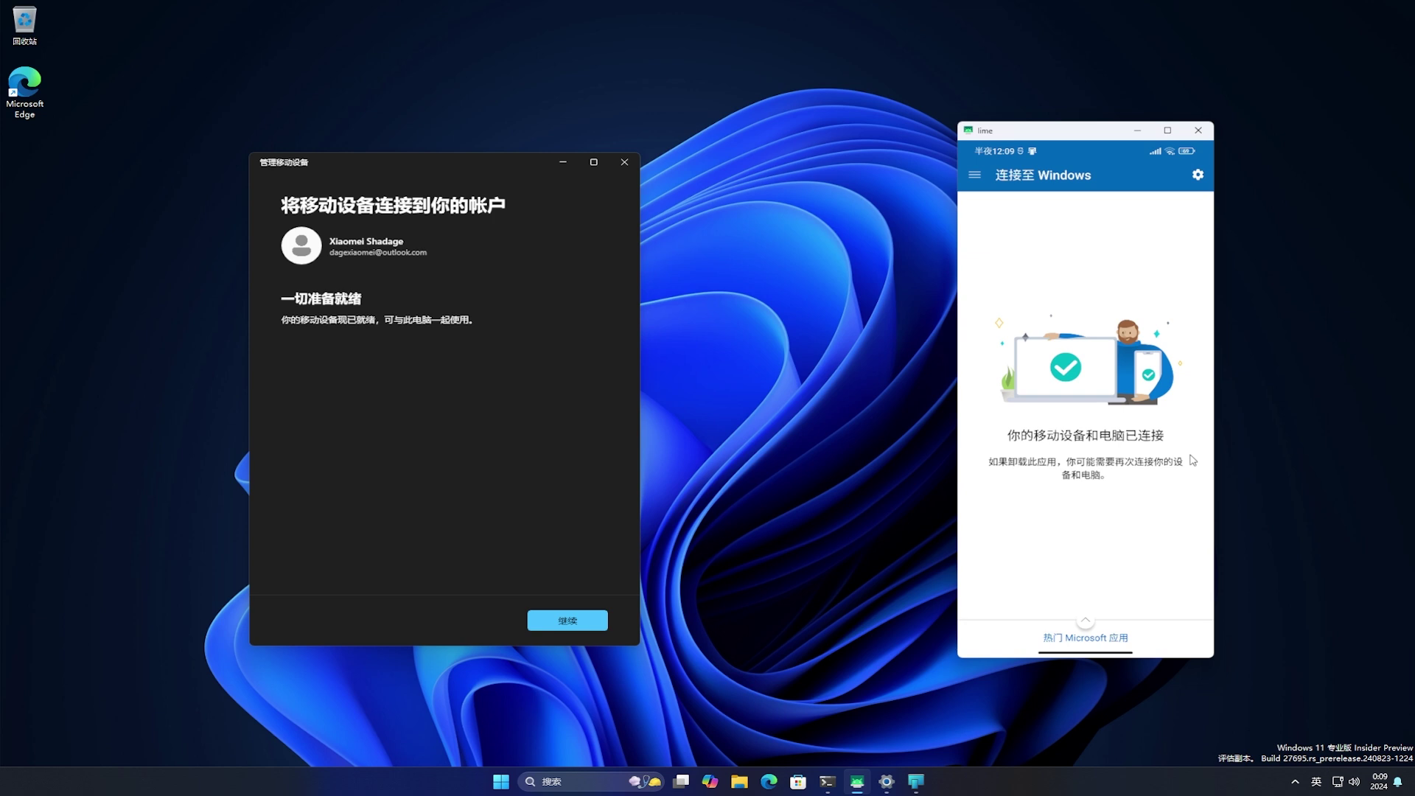
{"action": "left_click", "coordinate": [587, 621]}
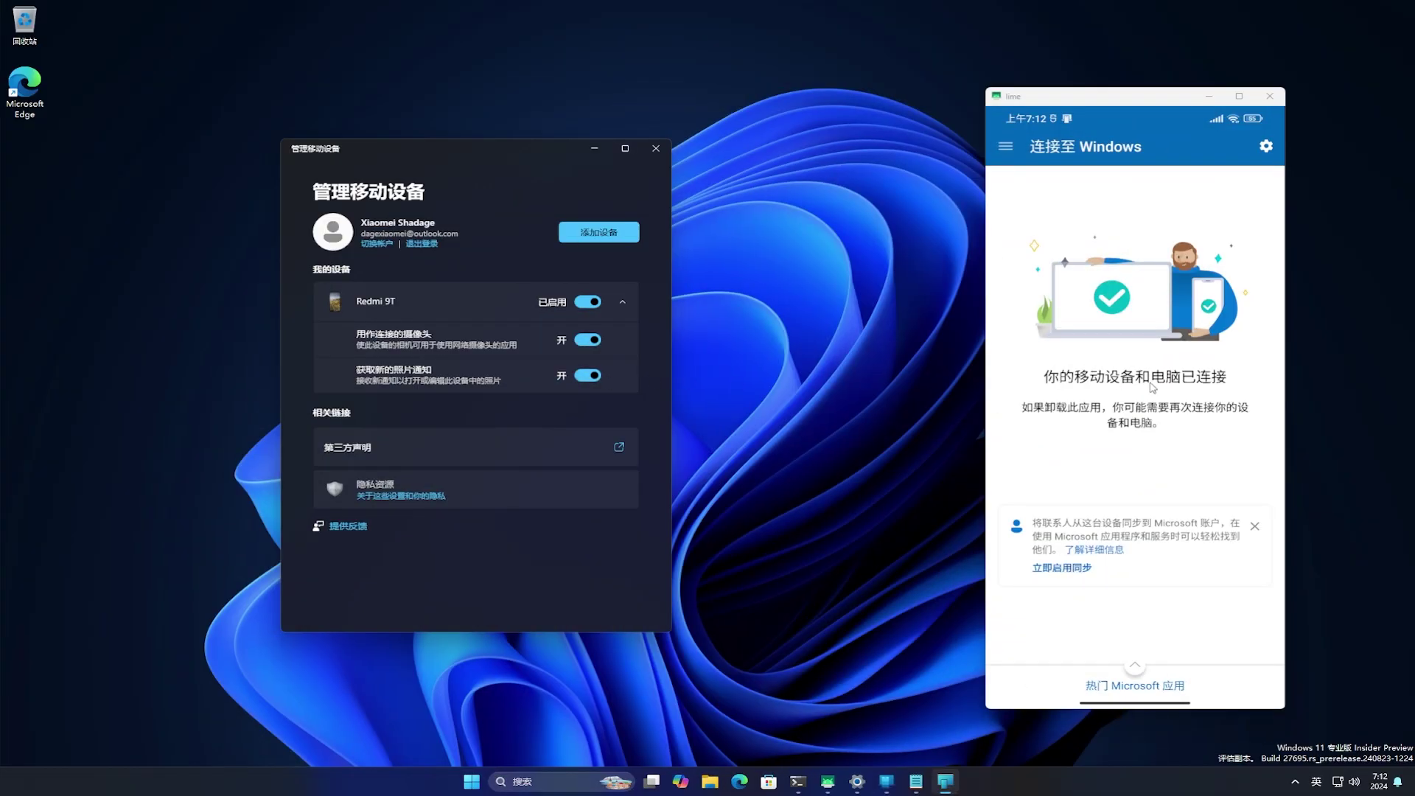
Take a photo with the Redmi 9T camera and open it from the PC's new-photo notification
{"action": "left_click", "coordinate": [1270, 412]}
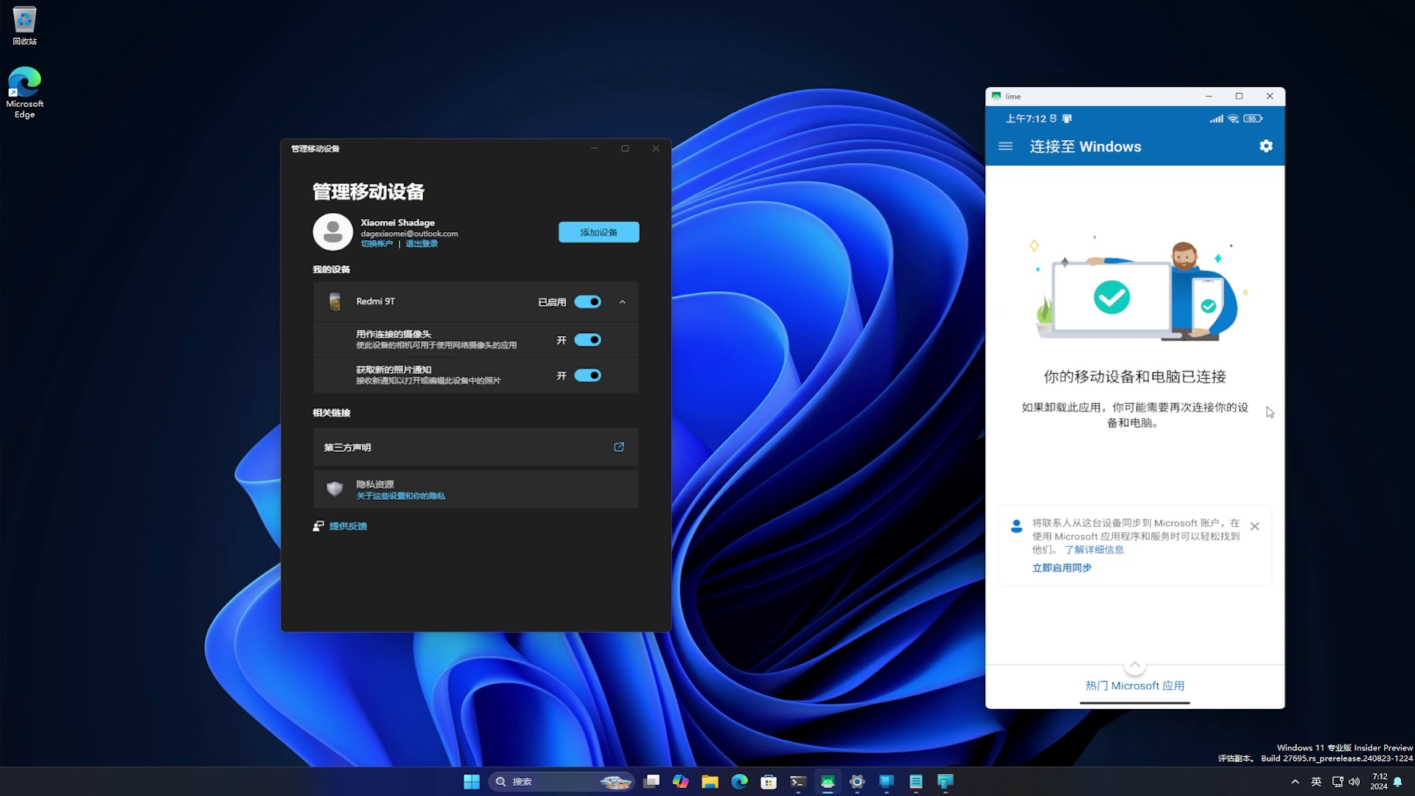
{"action": "right_click", "coordinate": [1270, 412]}
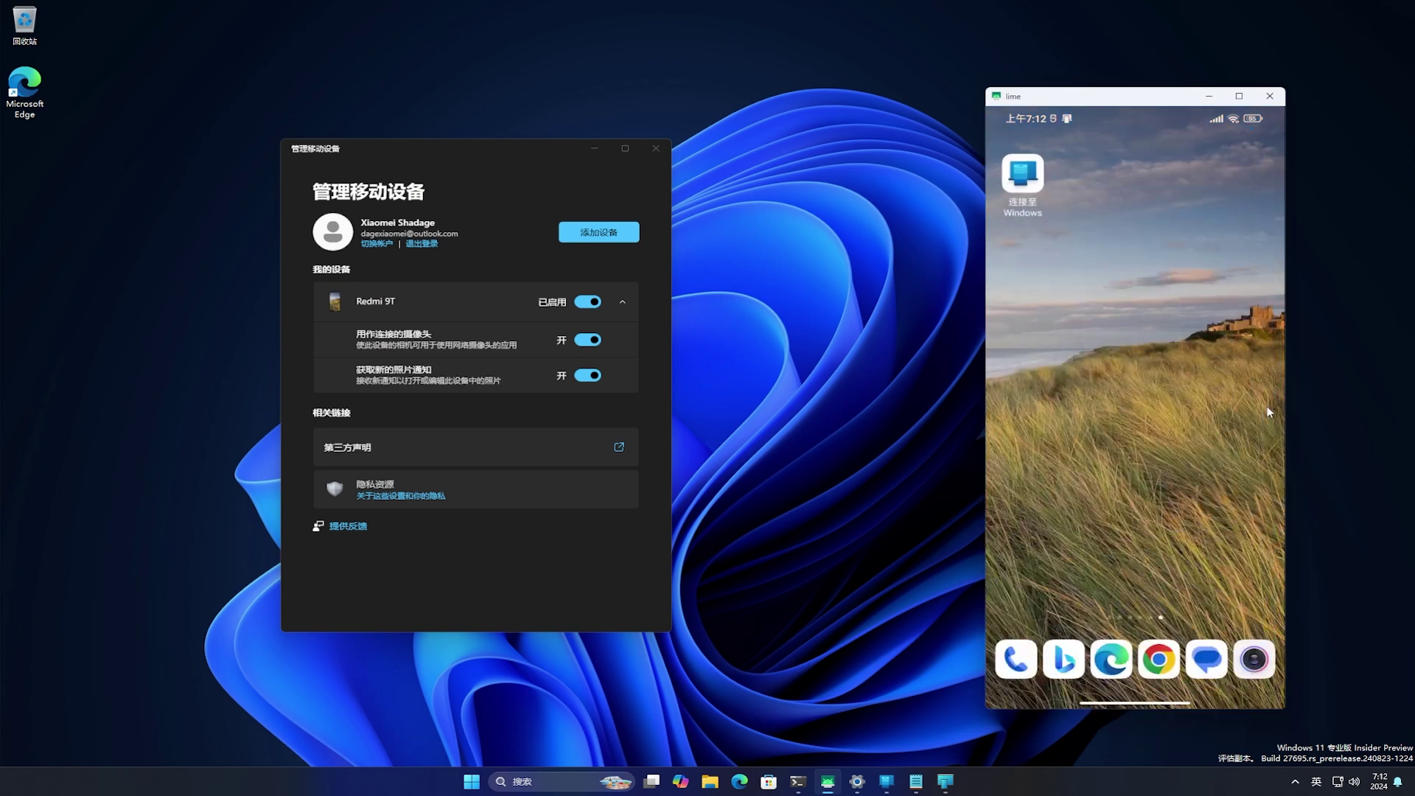
{"action": "left_click", "coordinate": [1257, 658]}
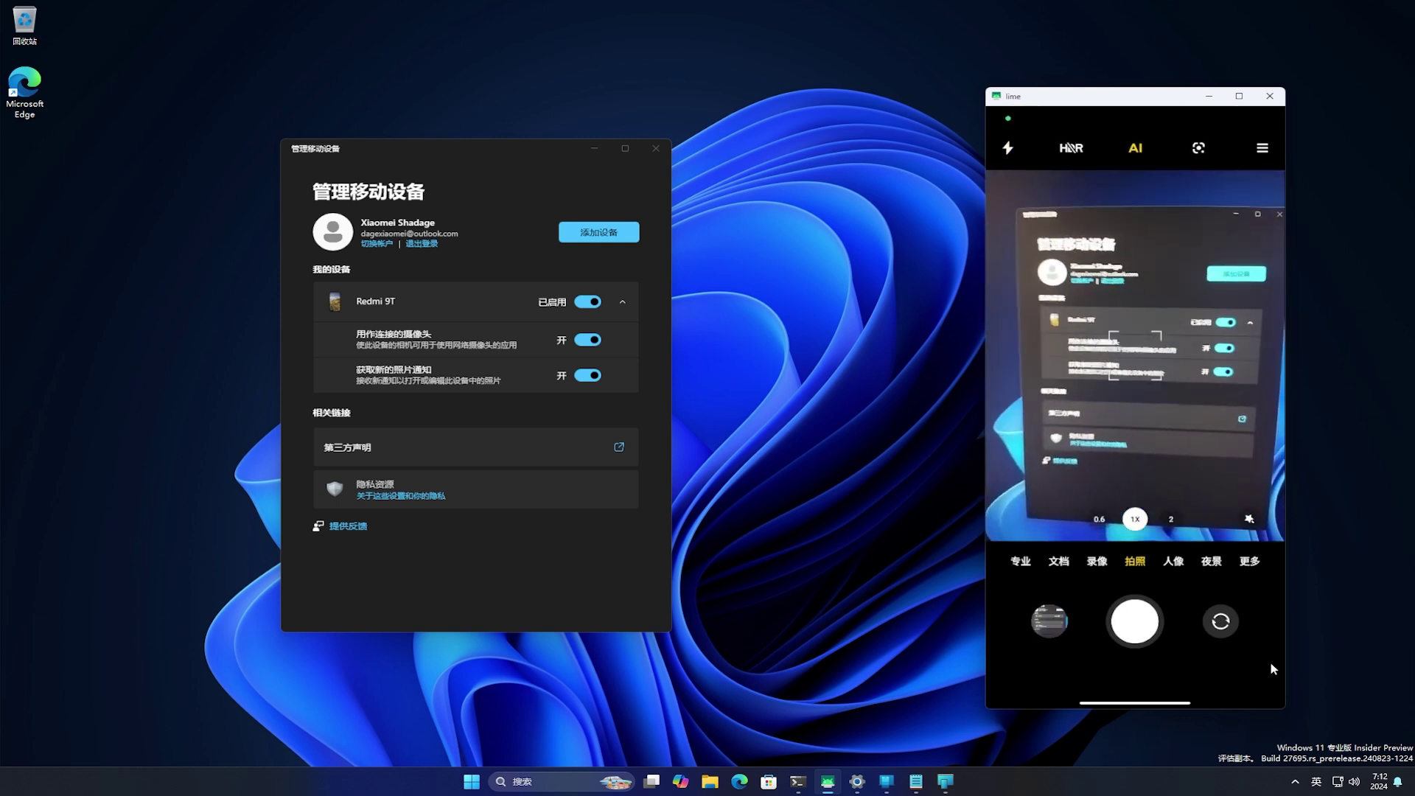
{"action": "left_click", "coordinate": [1138, 621]}
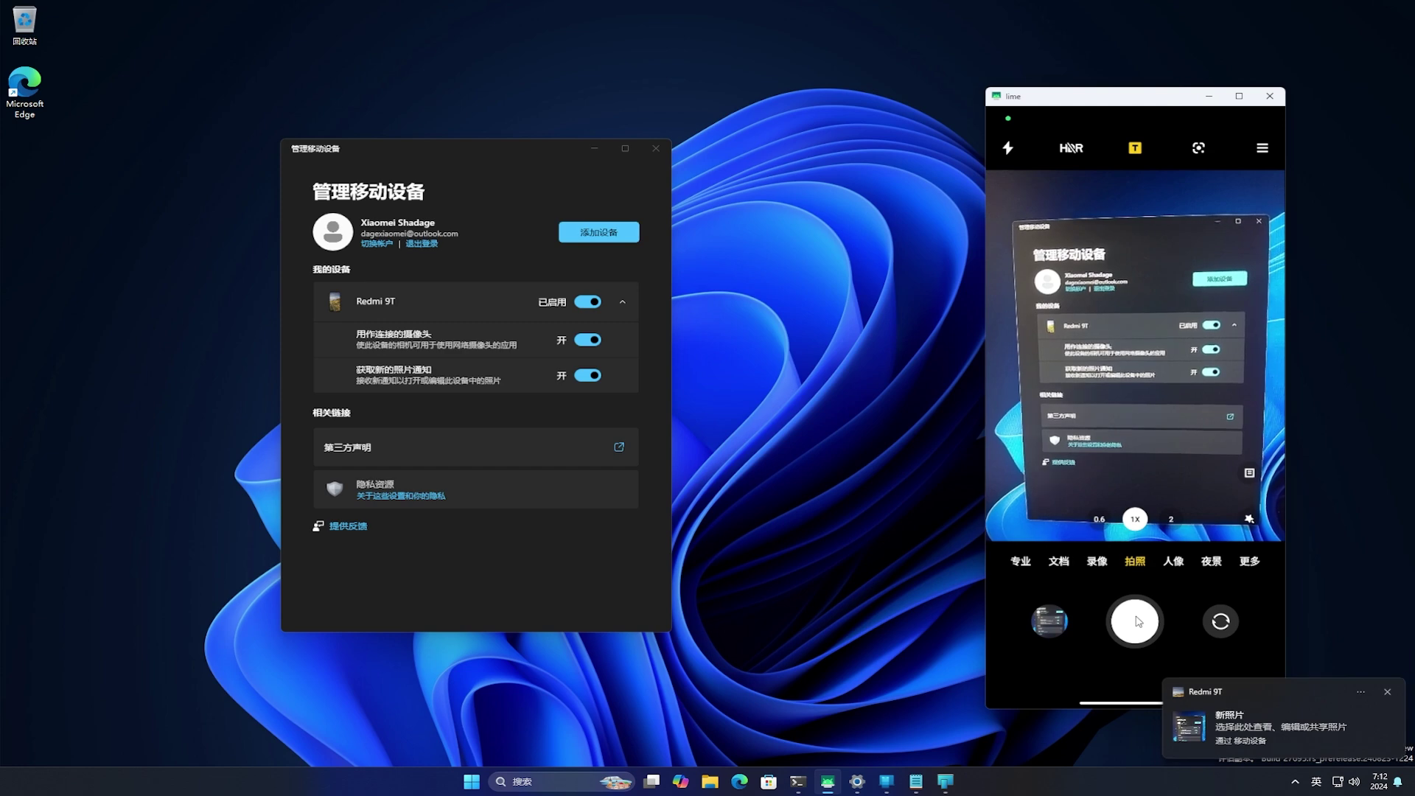
{"action": "left_click", "coordinate": [1277, 726]}
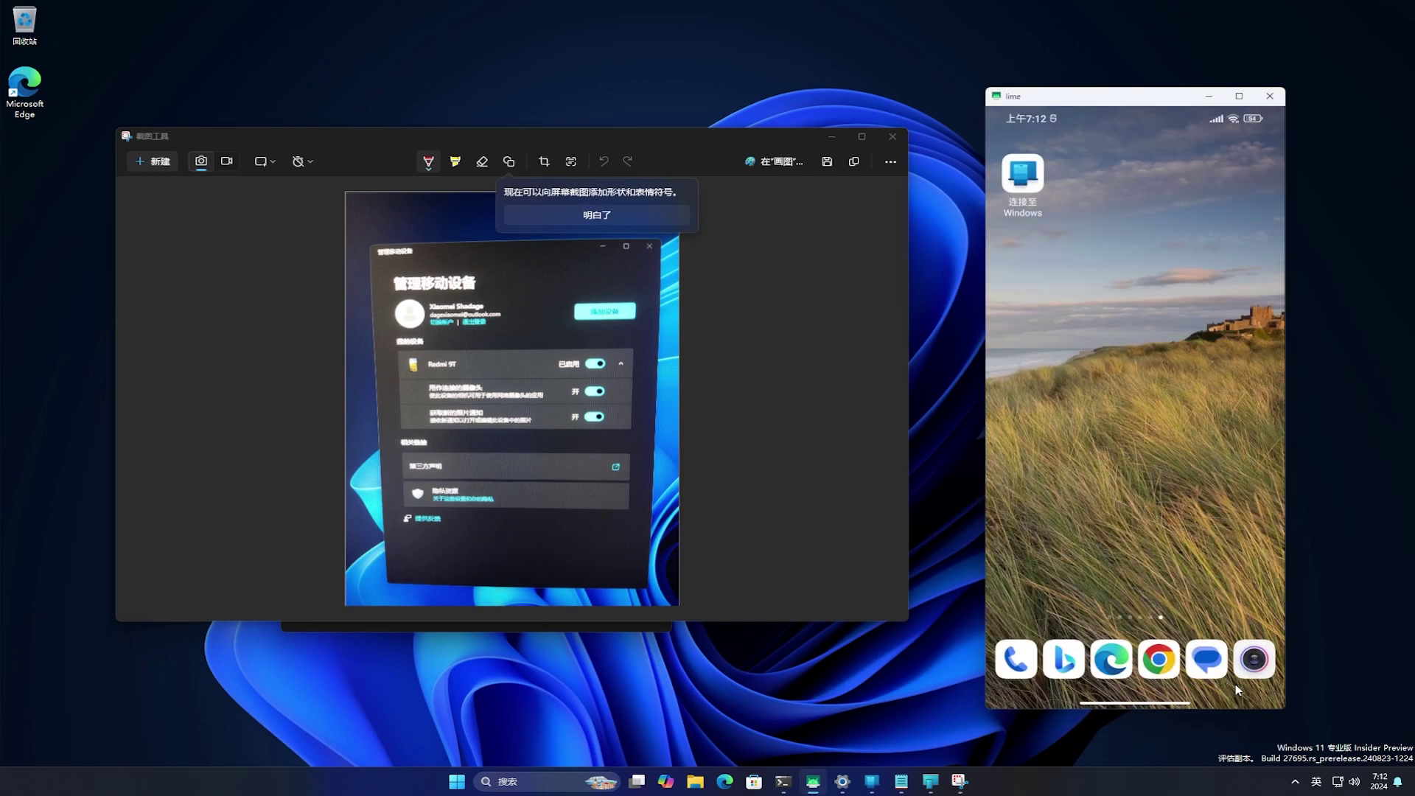
Dismiss both Snipping Tool teaching tips, including visual search, and close the photo window
{"action": "left_click", "coordinate": [647, 217]}
{"action": "left_click", "coordinate": [746, 258]}
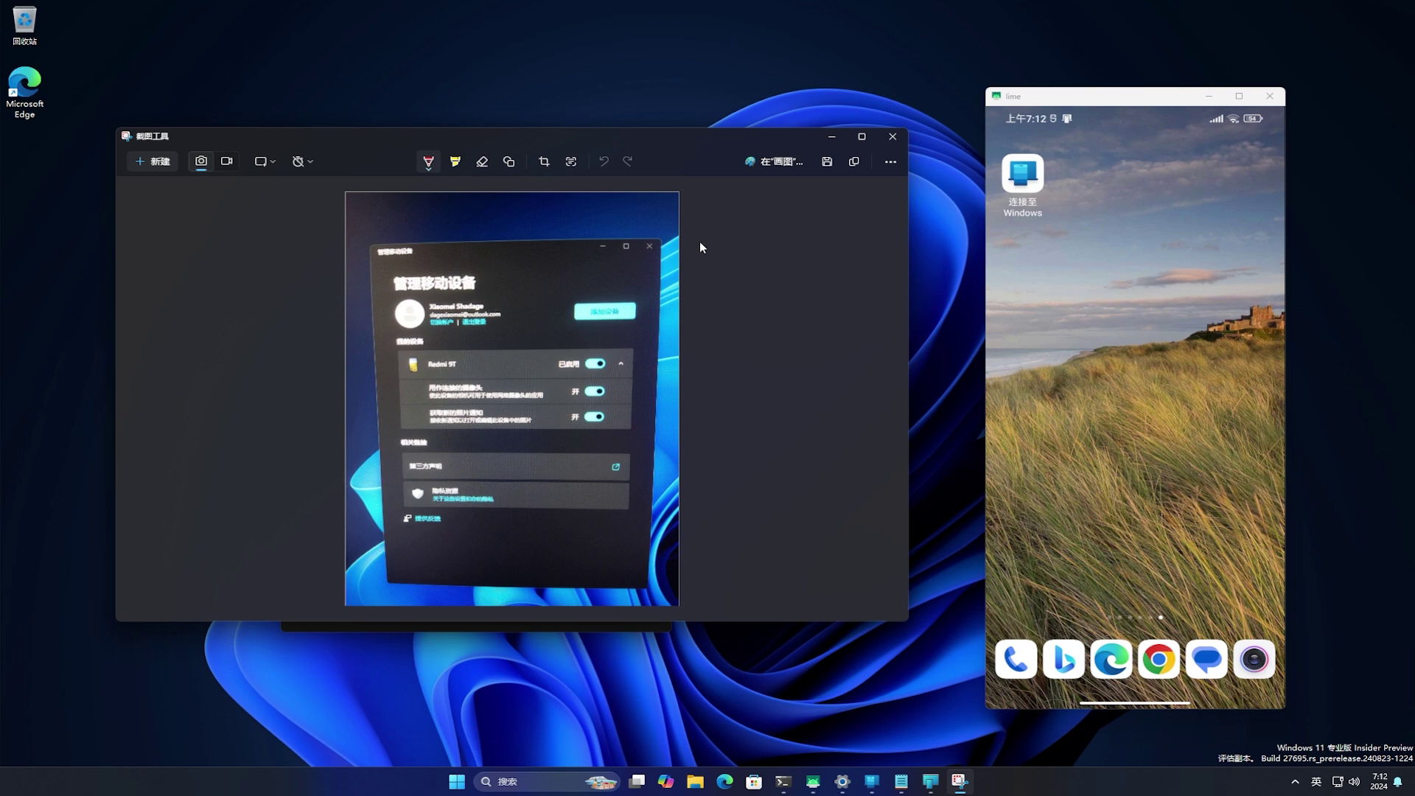
{"action": "left_click", "coordinate": [890, 137]}
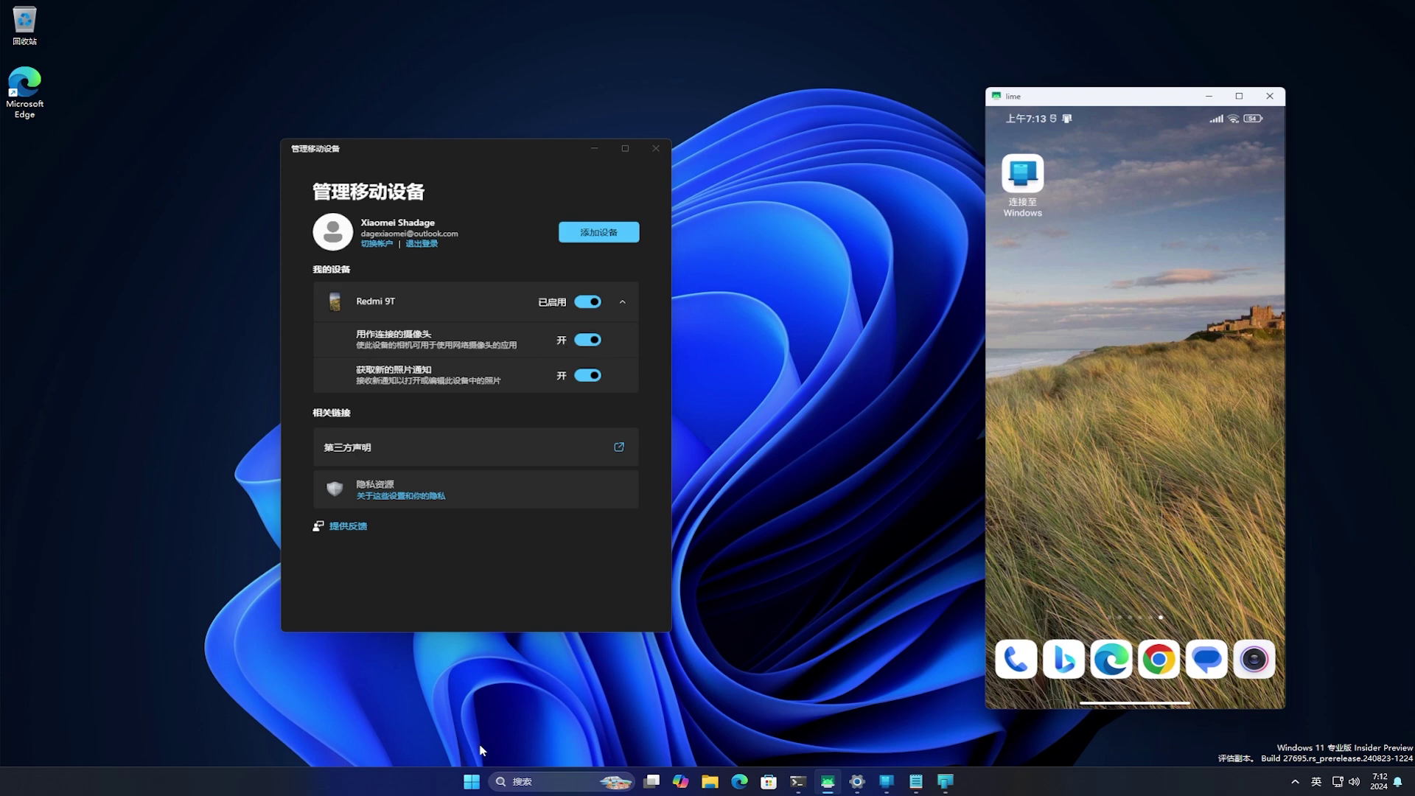
Open Settings and go to the Redmi 9T virtual camera details under Camera settings
{"action": "left_click", "coordinate": [471, 783]}
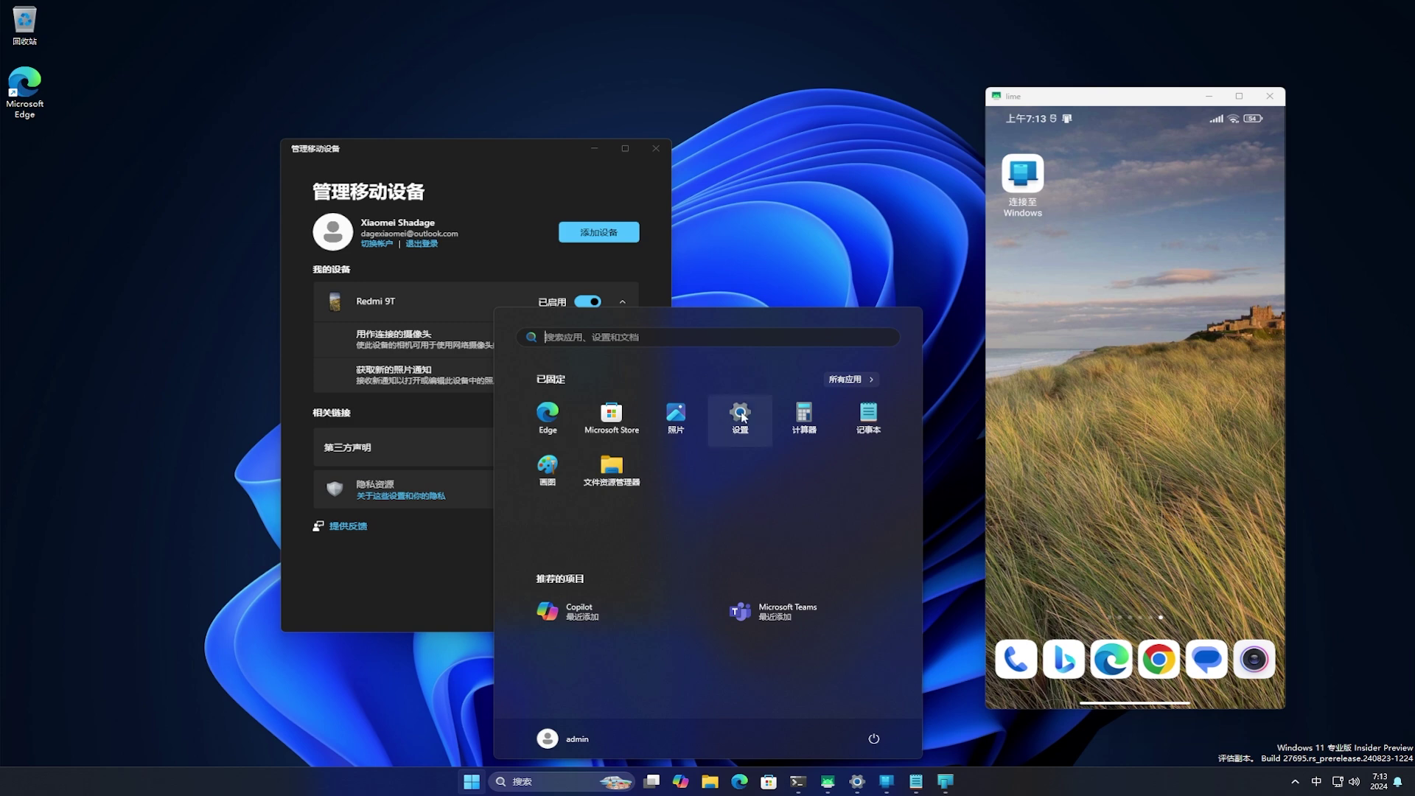
{"action": "left_click", "coordinate": [740, 414]}
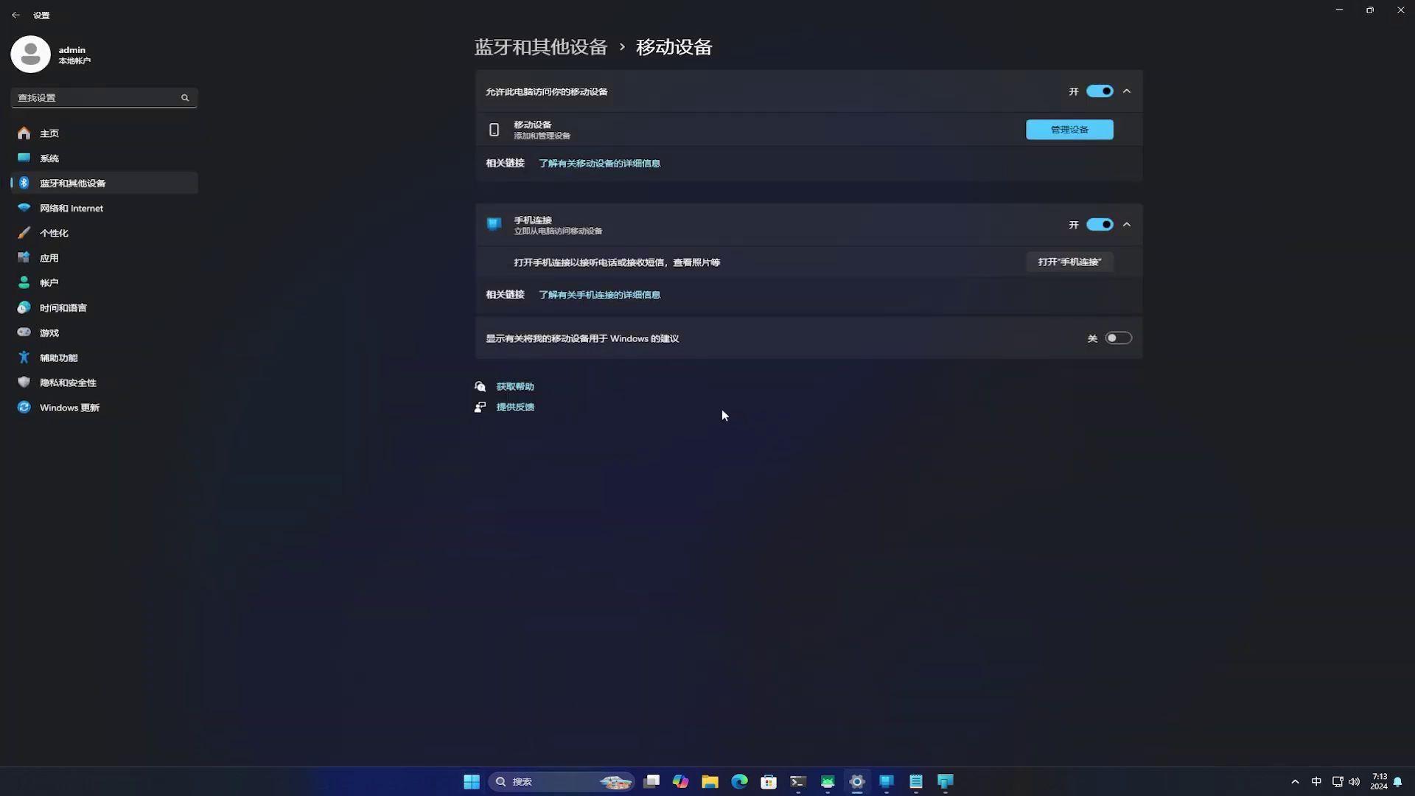
{"action": "left_click", "coordinate": [139, 183]}
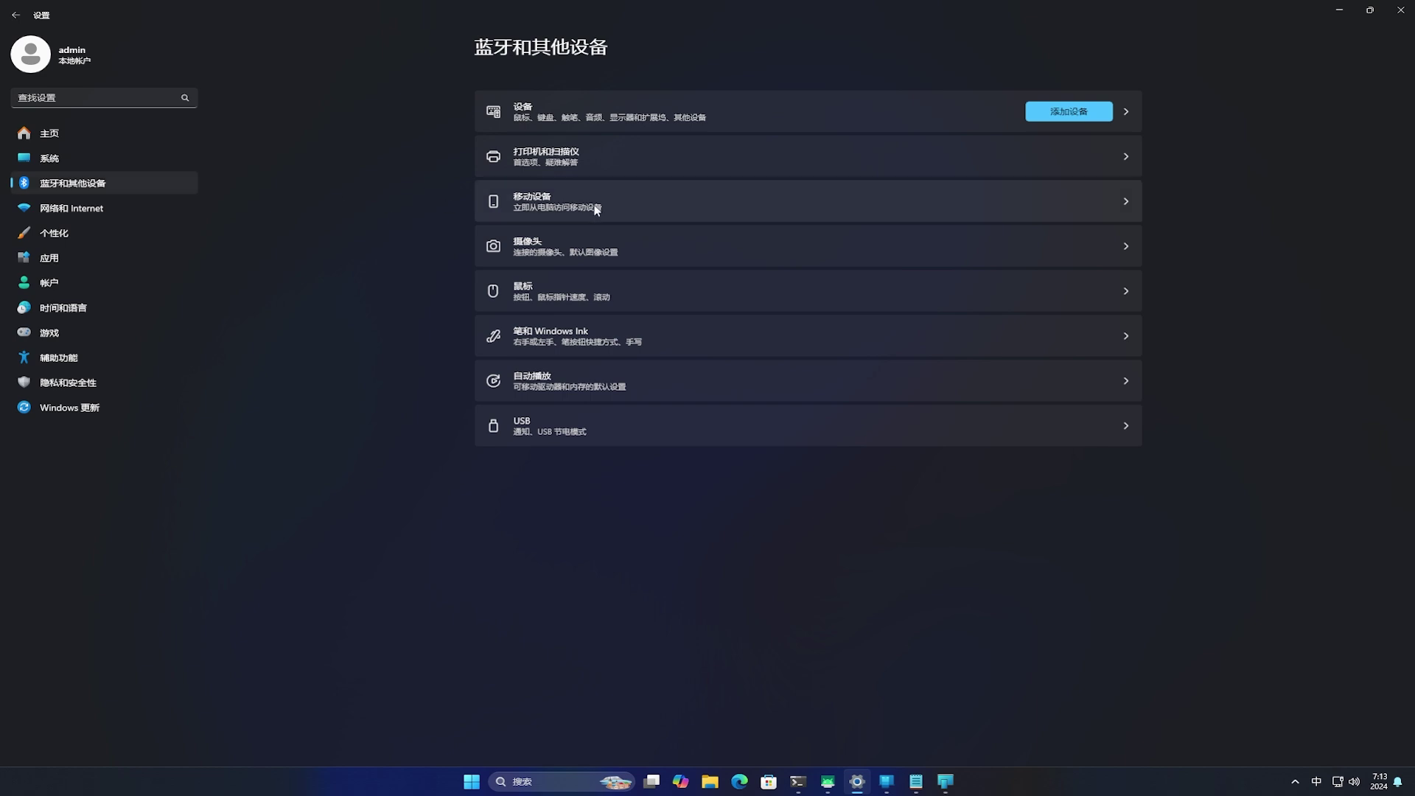
{"action": "left_click", "coordinate": [776, 254]}
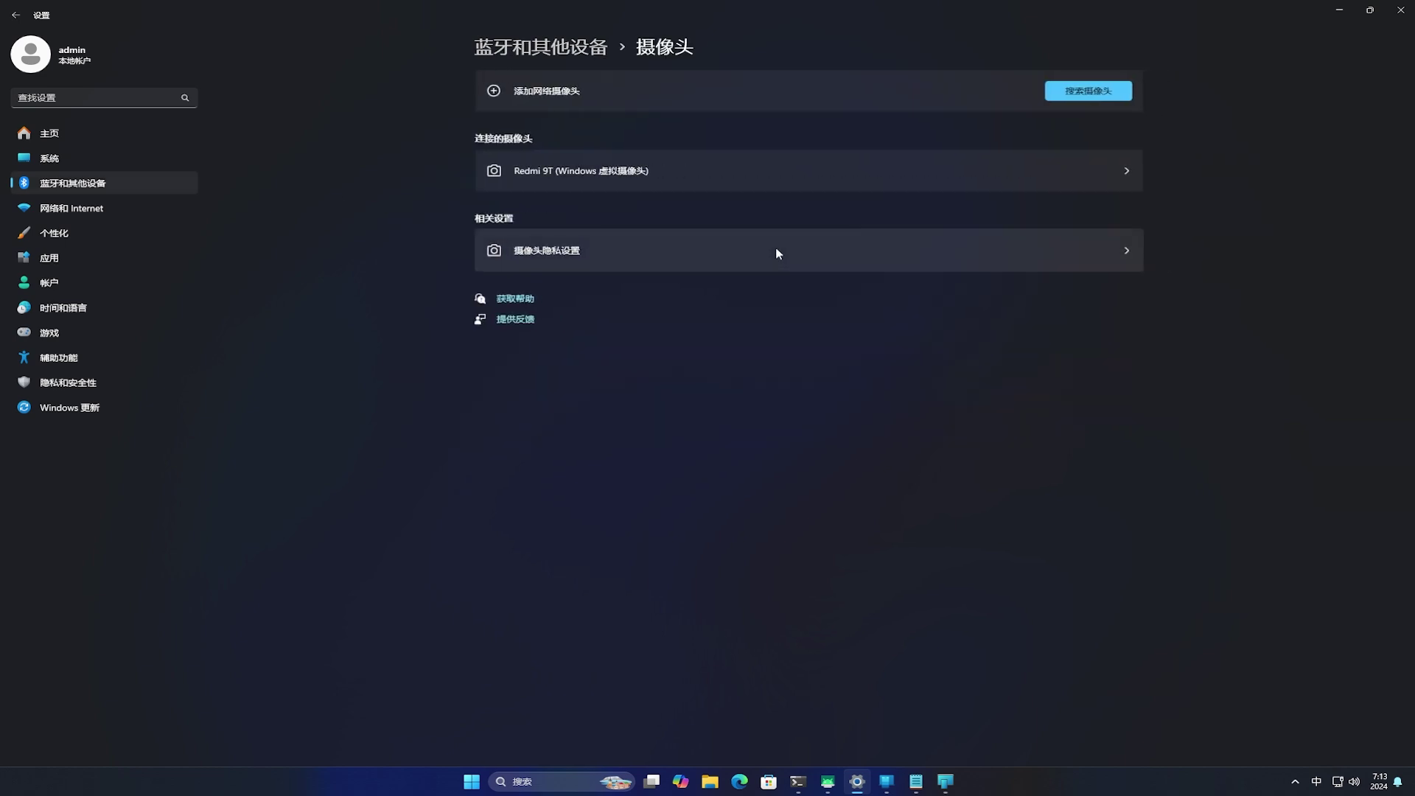
{"action": "left_click", "coordinate": [826, 167]}
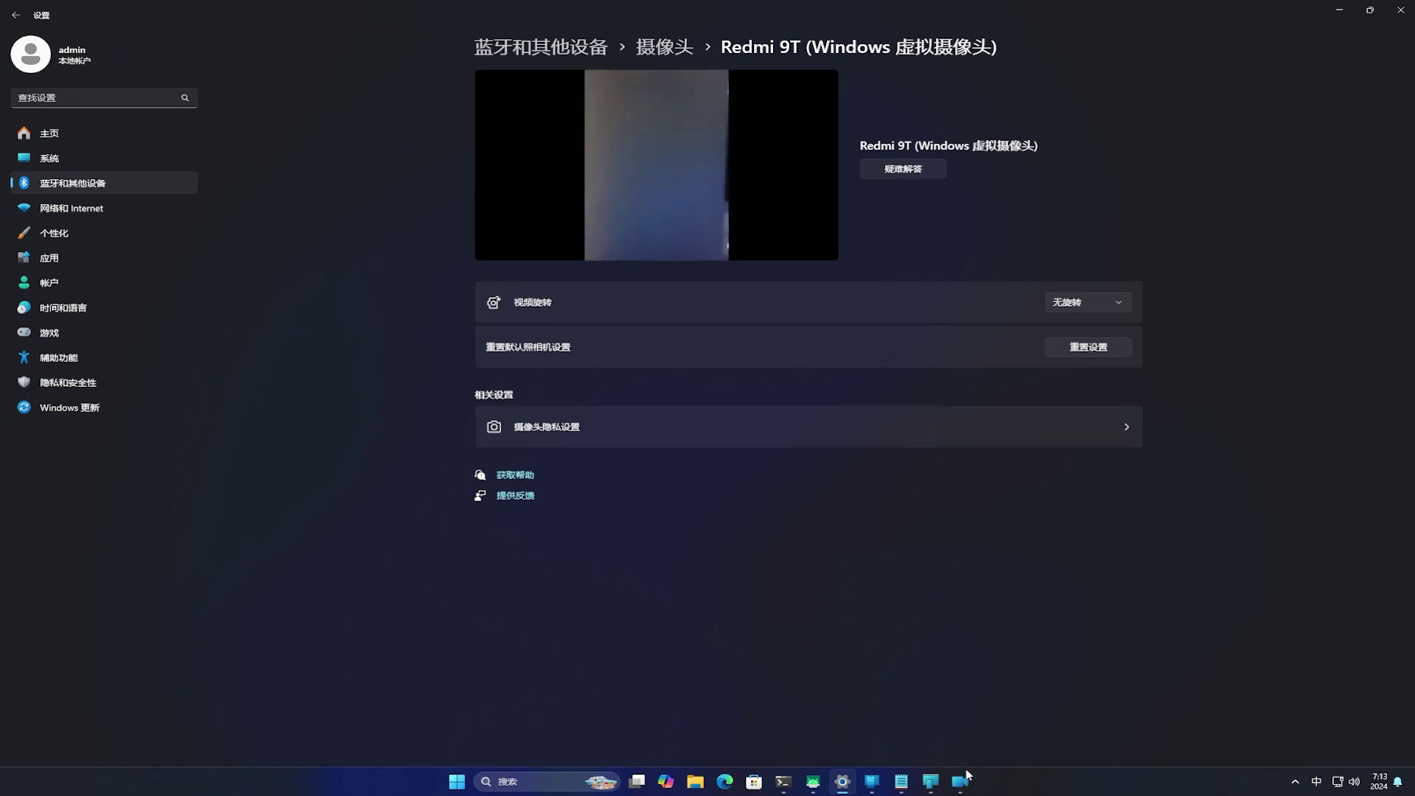
Arrange the Phone Link, phone mirror and Settings windows, centring and widening Settings
{"action": "left_click", "coordinate": [877, 784]}
{"action": "left_click", "coordinate": [877, 784]}
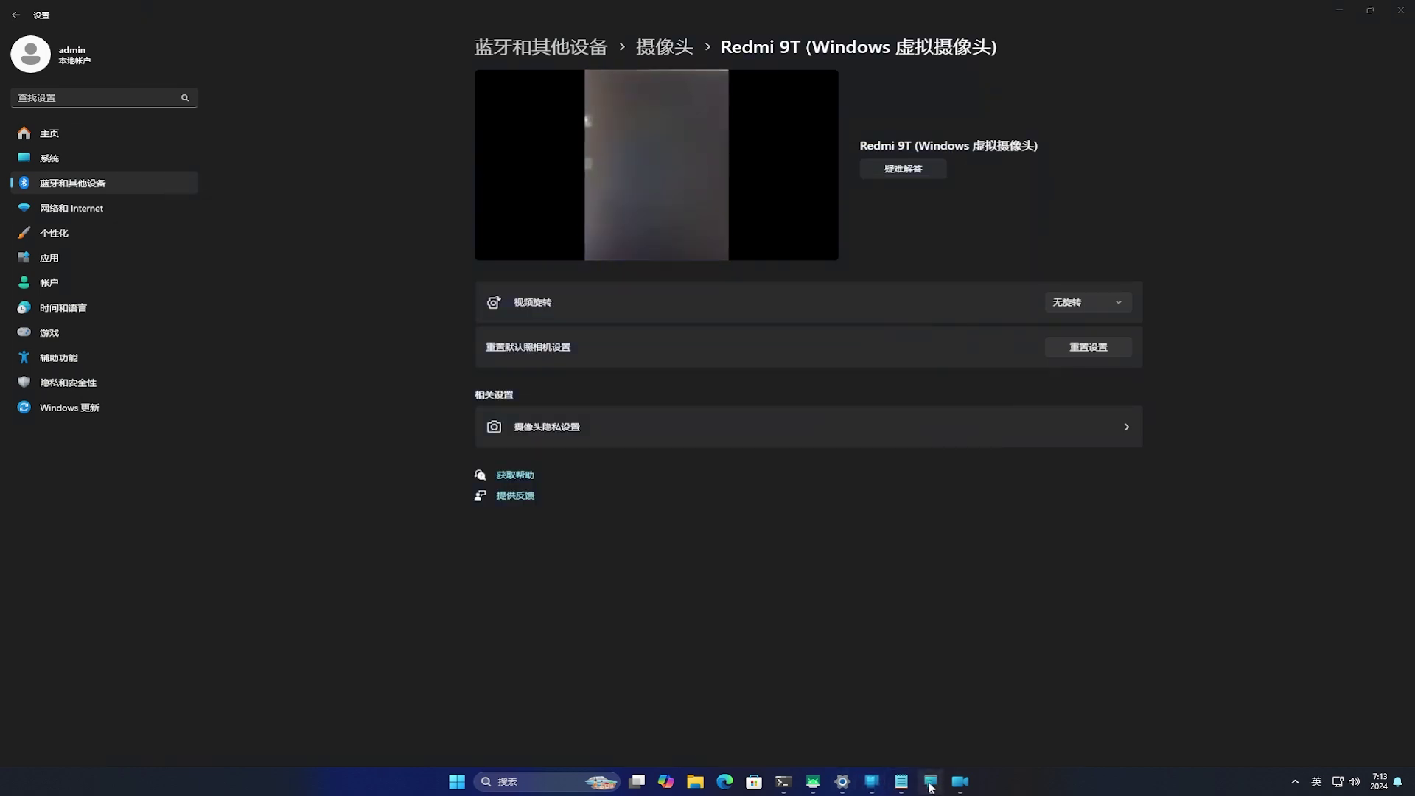
{"action": "left_click", "coordinate": [930, 784]}
{"action": "left_click", "coordinate": [842, 784]}
{"action": "left_click", "coordinate": [813, 783]}
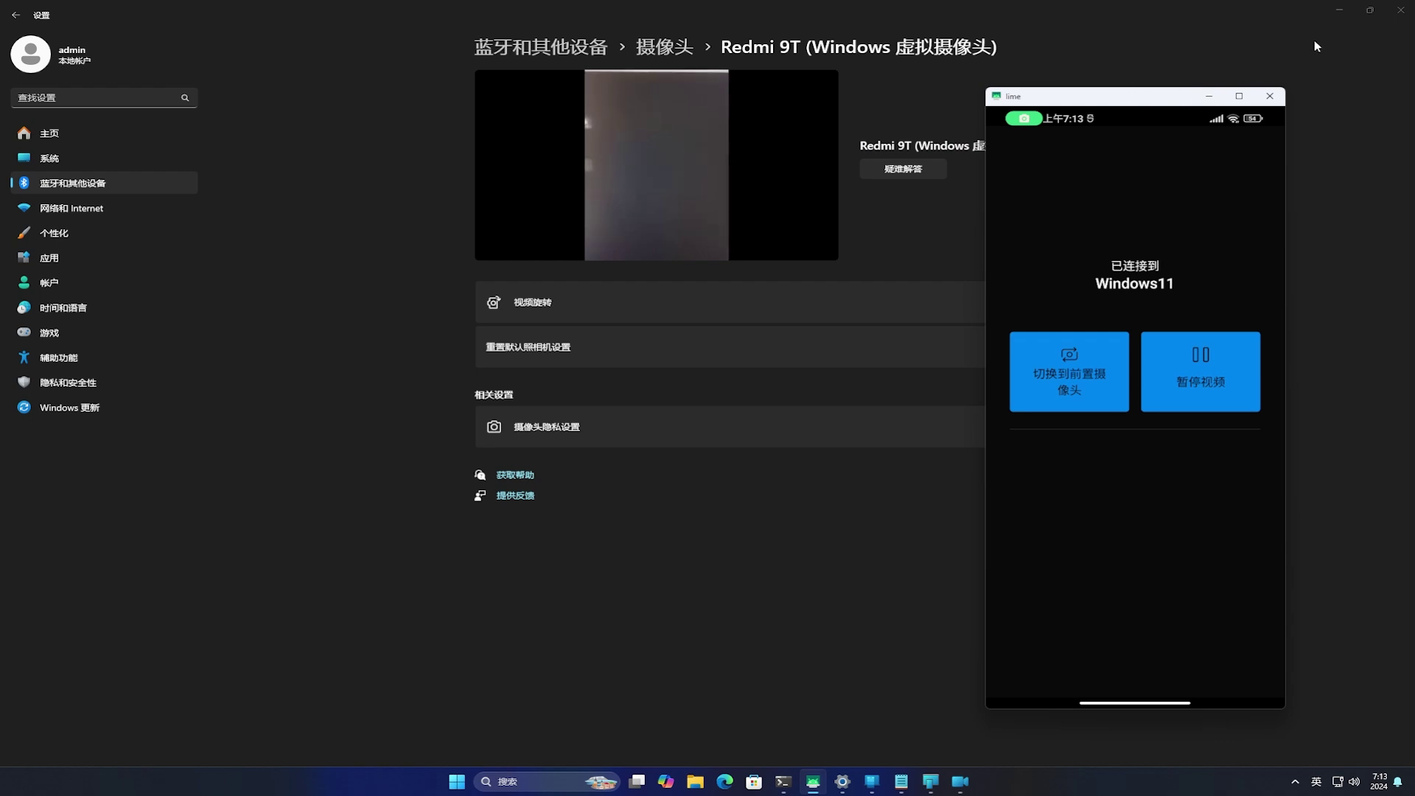
{"action": "left_click", "coordinate": [1369, 11]}
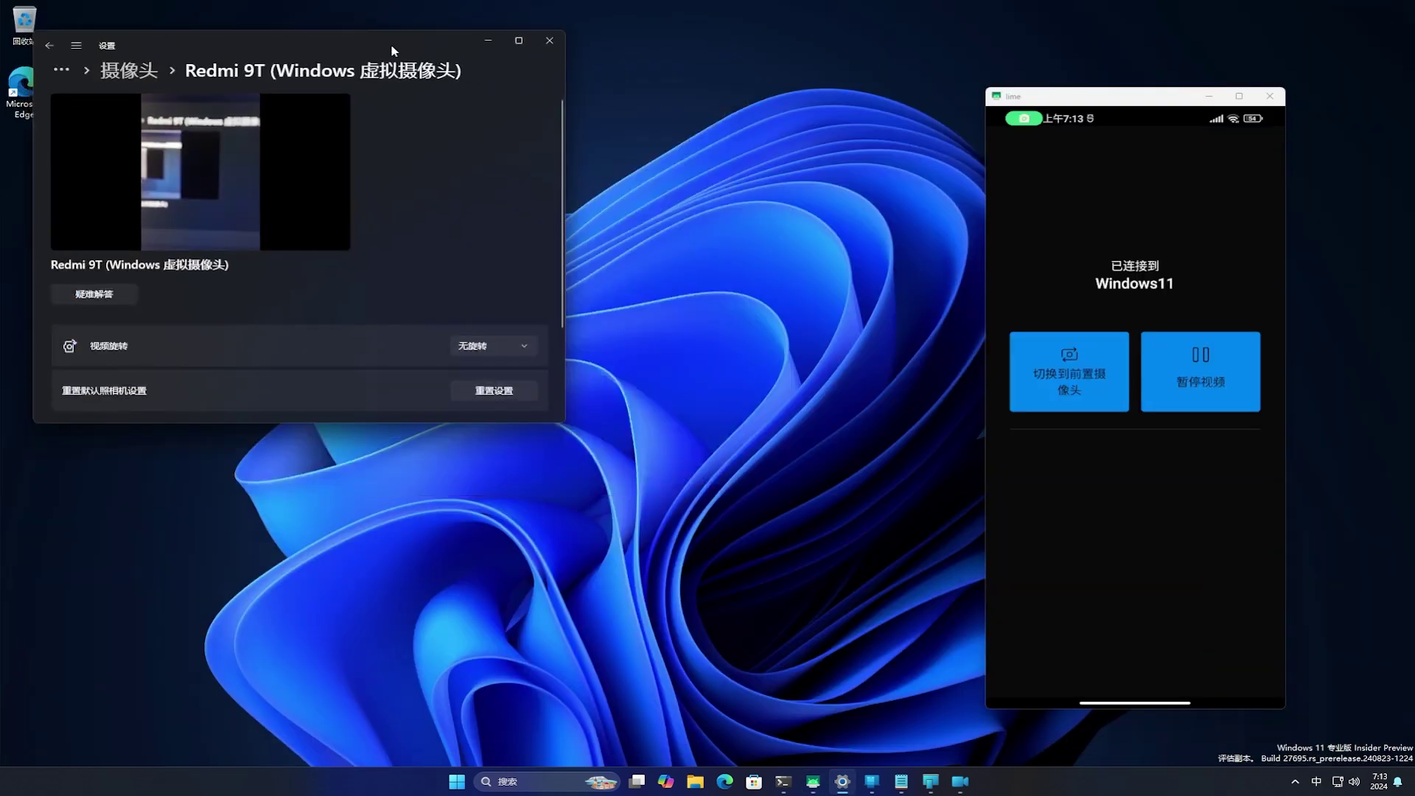
{"action": "left_click_drag", "start_coordinate": [391, 41], "coordinate": [581, 153]}
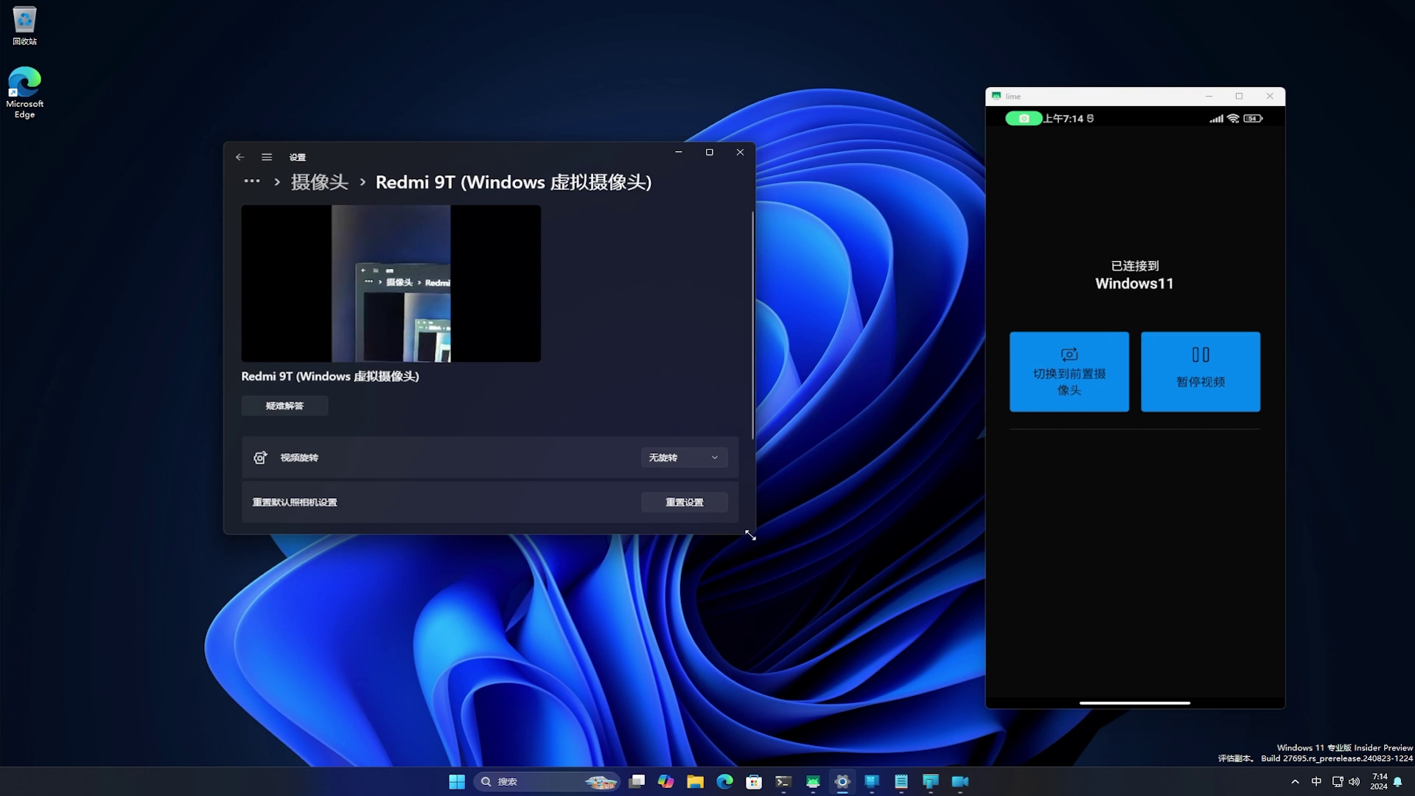
{"action": "left_click_drag", "start_coordinate": [755, 533], "coordinate": [858, 540]}
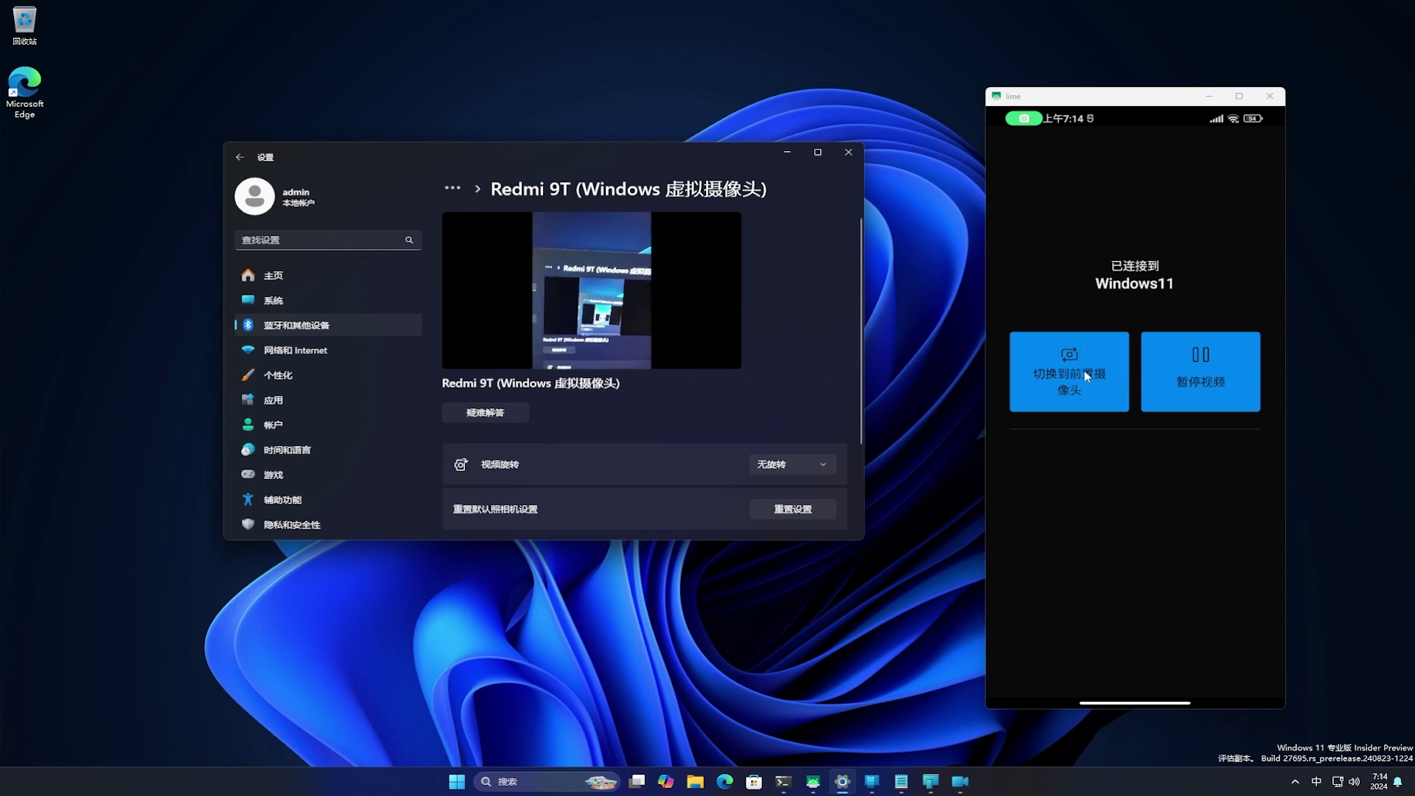
Pause and resume the phone camera feed, then set video rotation to 90° right
{"action": "left_click", "coordinate": [1212, 372]}
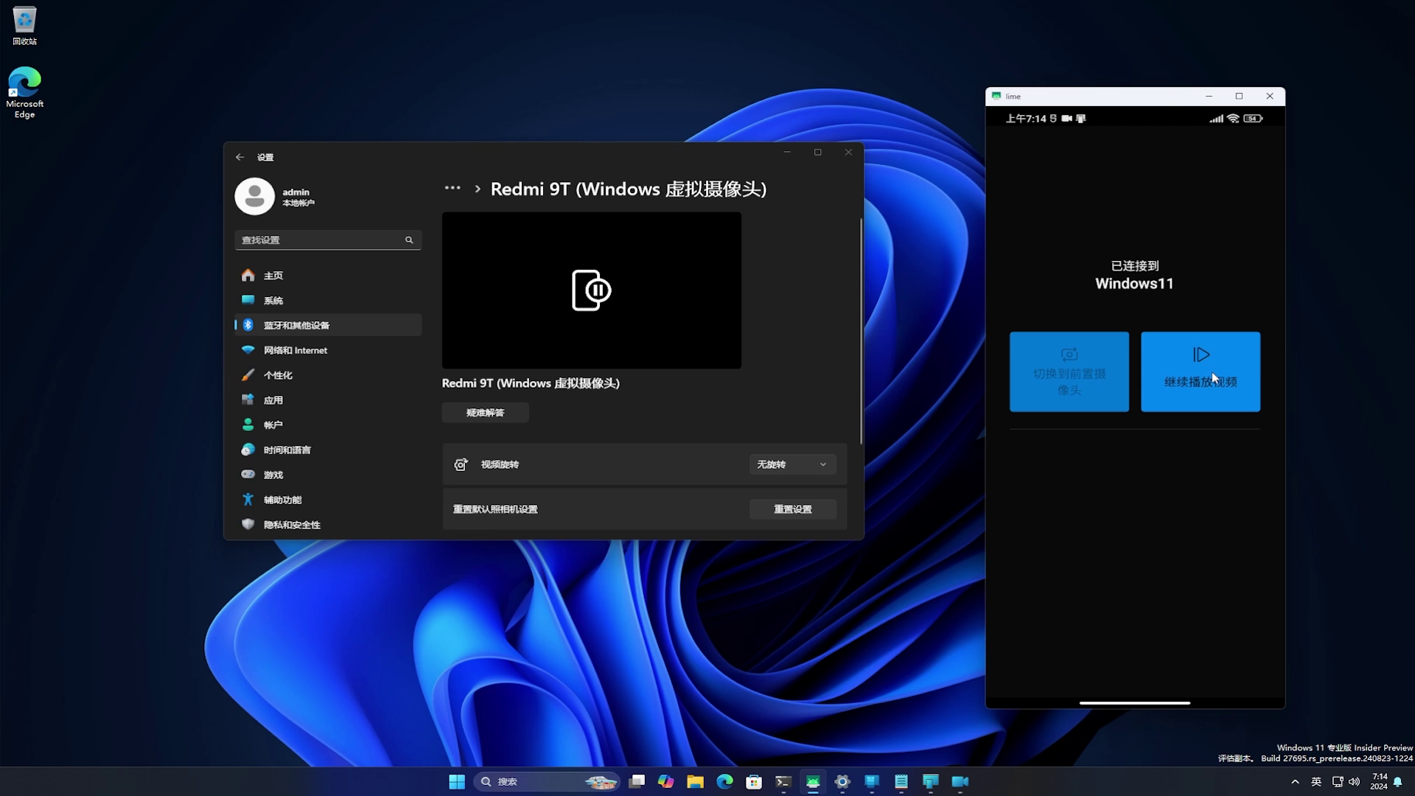
{"action": "left_click", "coordinate": [1211, 372]}
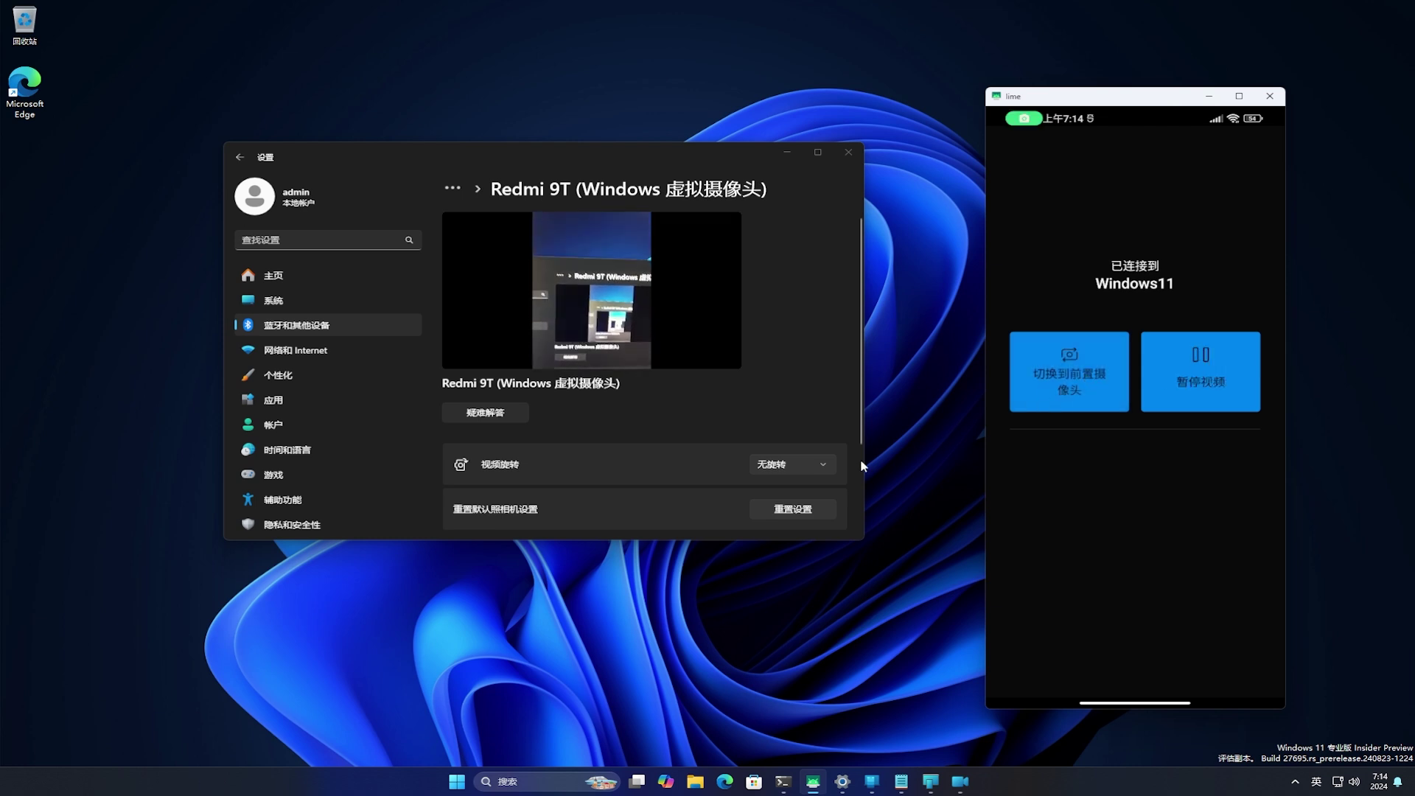
{"action": "left_click", "coordinate": [815, 470]}
{"action": "left_click", "coordinate": [810, 467]}
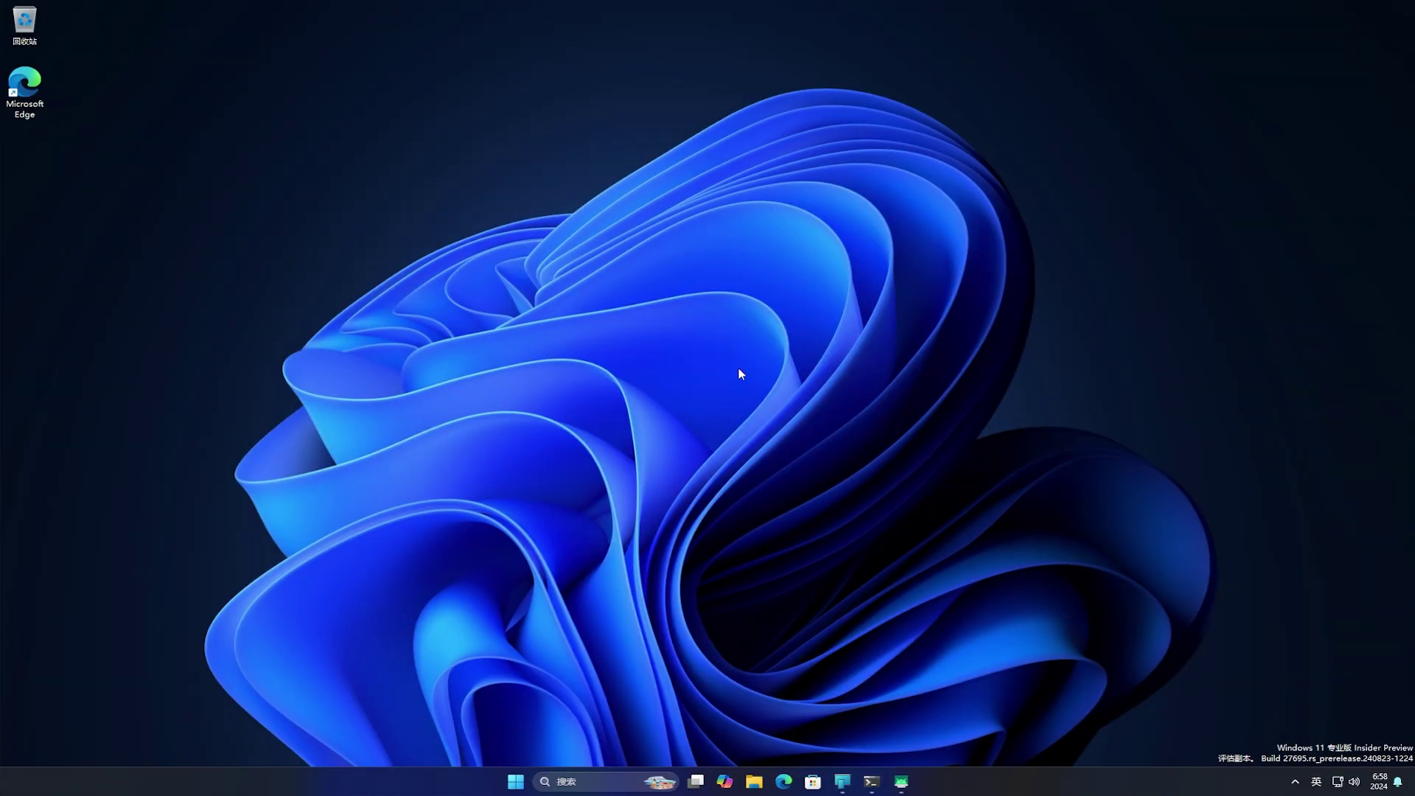
Go to Settings > Bluetooth & devices > Mobile devices and toggle Phone Link off and on
{"action": "left_click", "coordinate": [515, 782]}
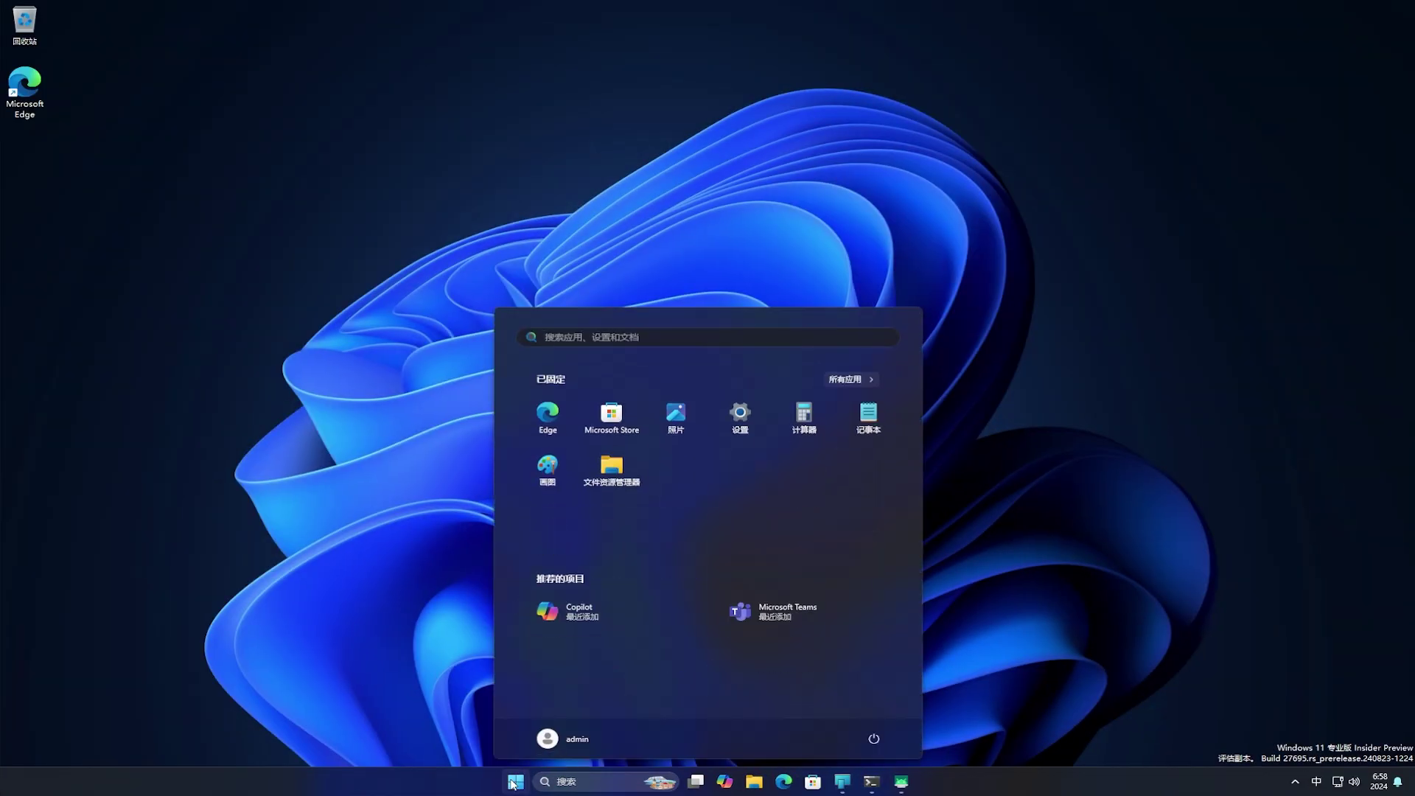
{"action": "left_click", "coordinate": [745, 427]}
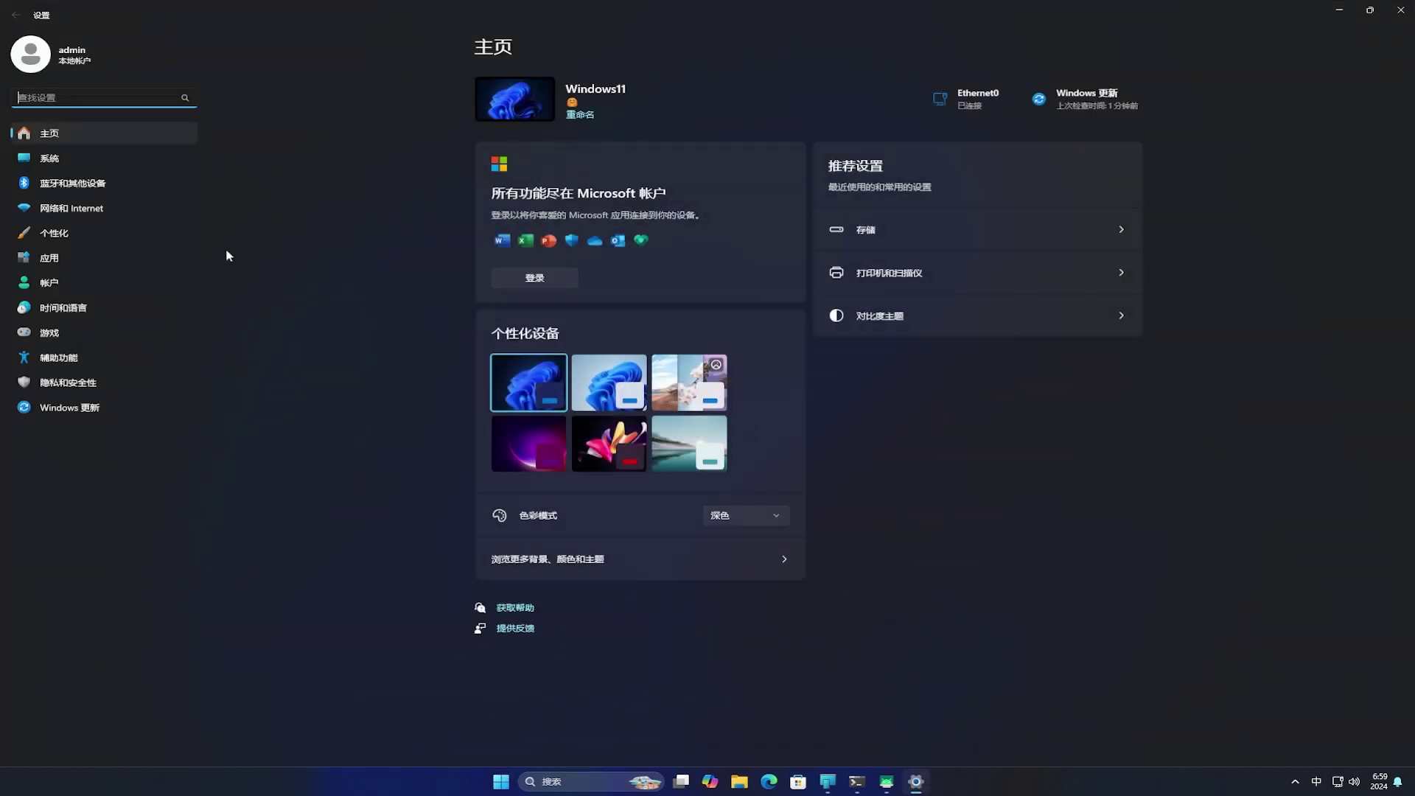
{"action": "left_click", "coordinate": [72, 191]}
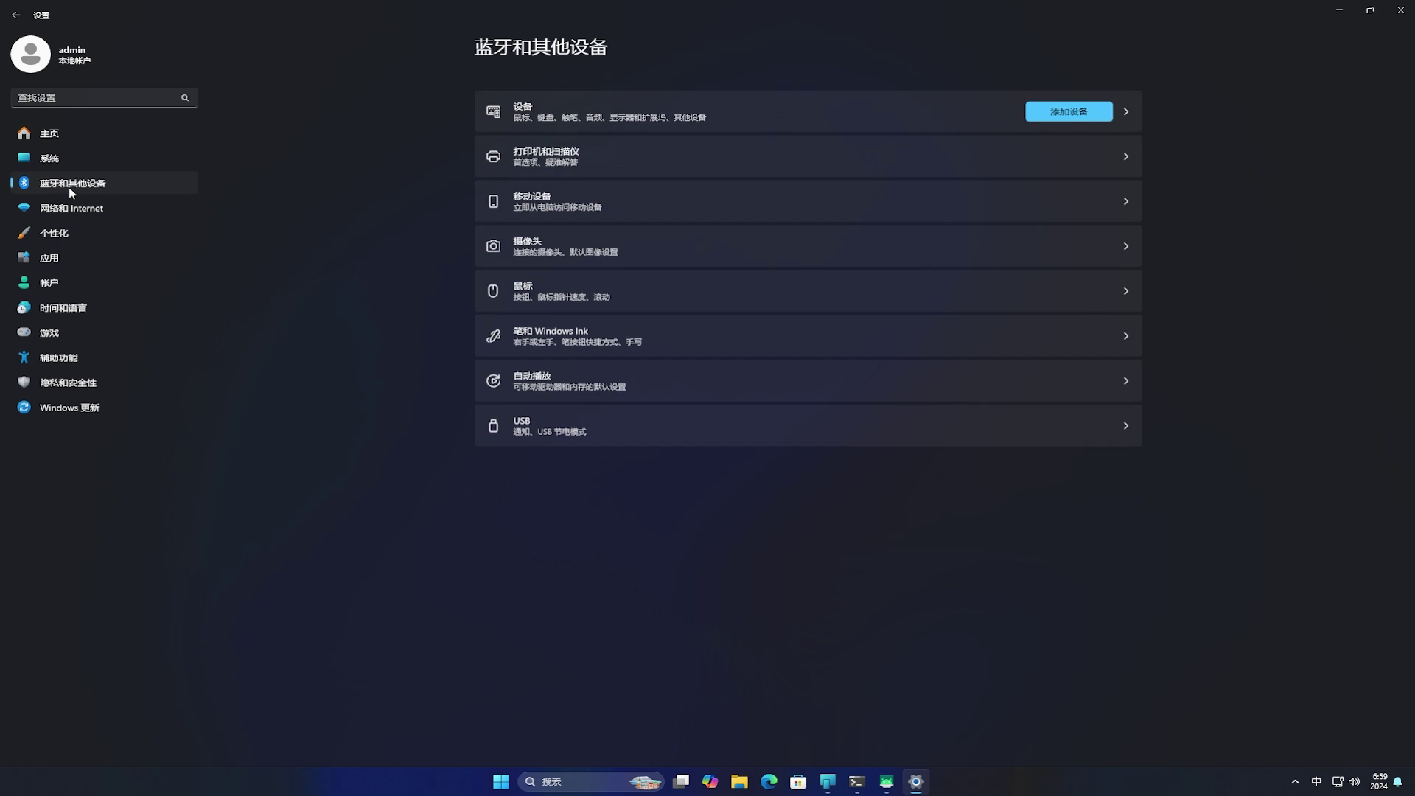
{"action": "left_click", "coordinate": [728, 211]}
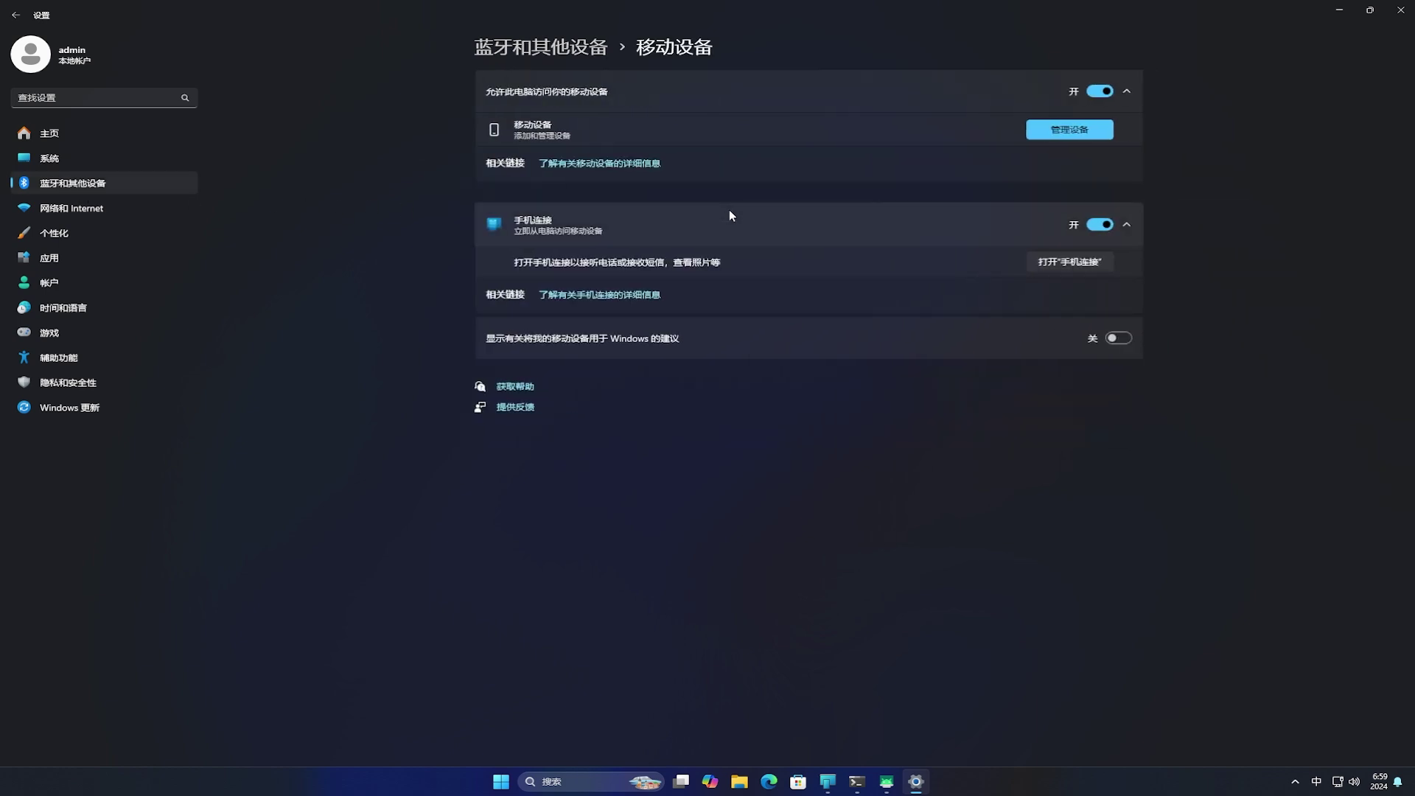
{"action": "left_click", "coordinate": [1100, 225]}
{"action": "left_click", "coordinate": [1100, 225]}
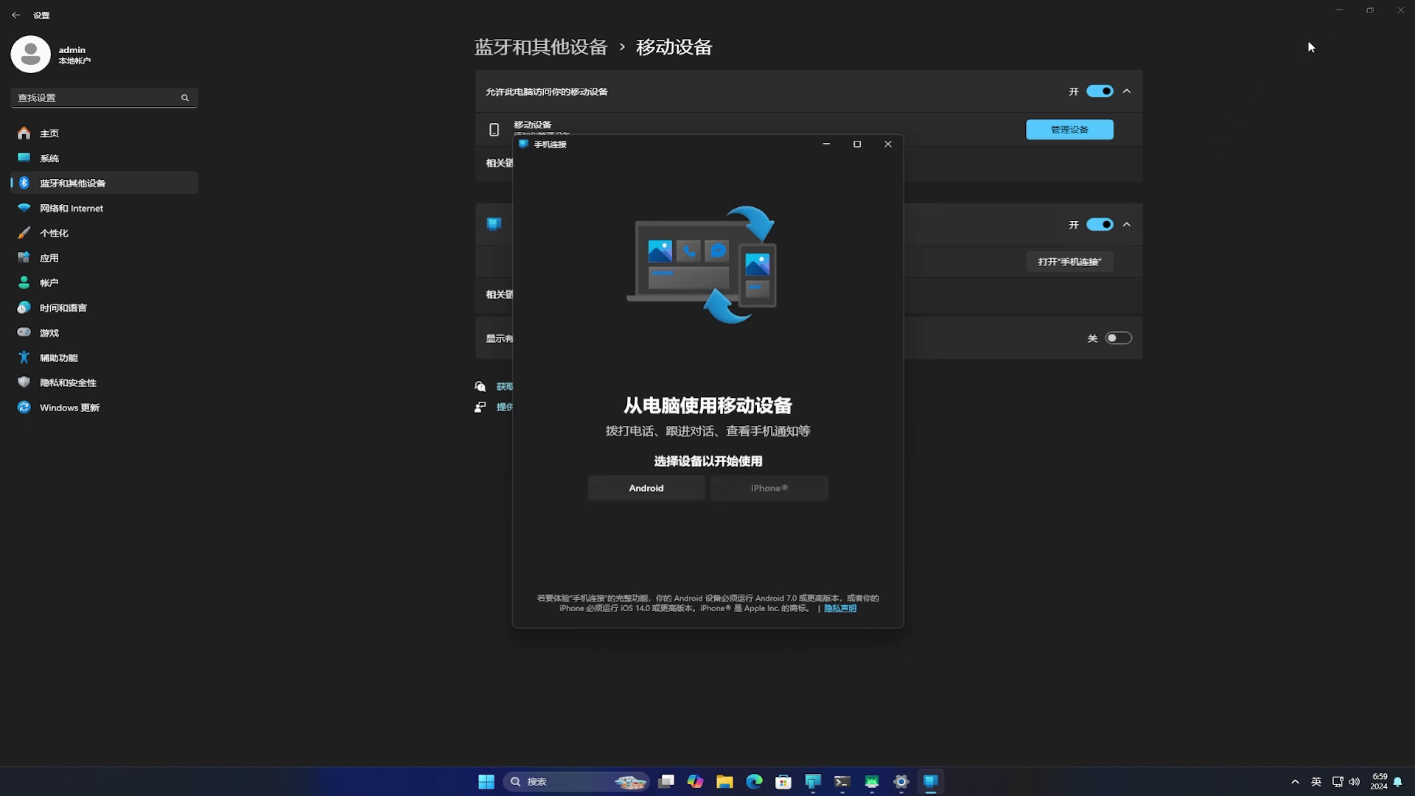
Choose Android in Phone Link and sign in with the Microsoft account email and password
{"action": "left_click", "coordinate": [1339, 15]}
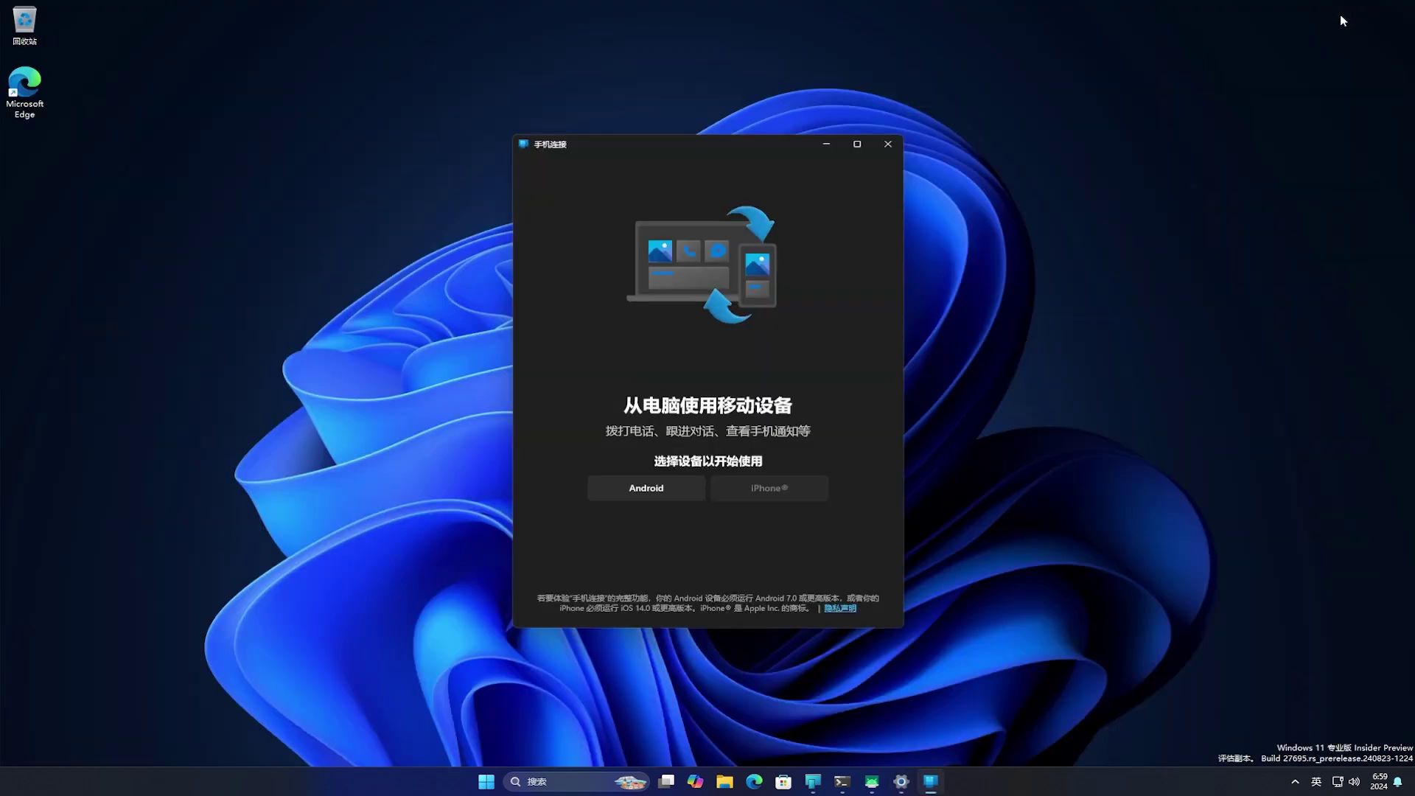
{"action": "left_click", "coordinate": [642, 489]}
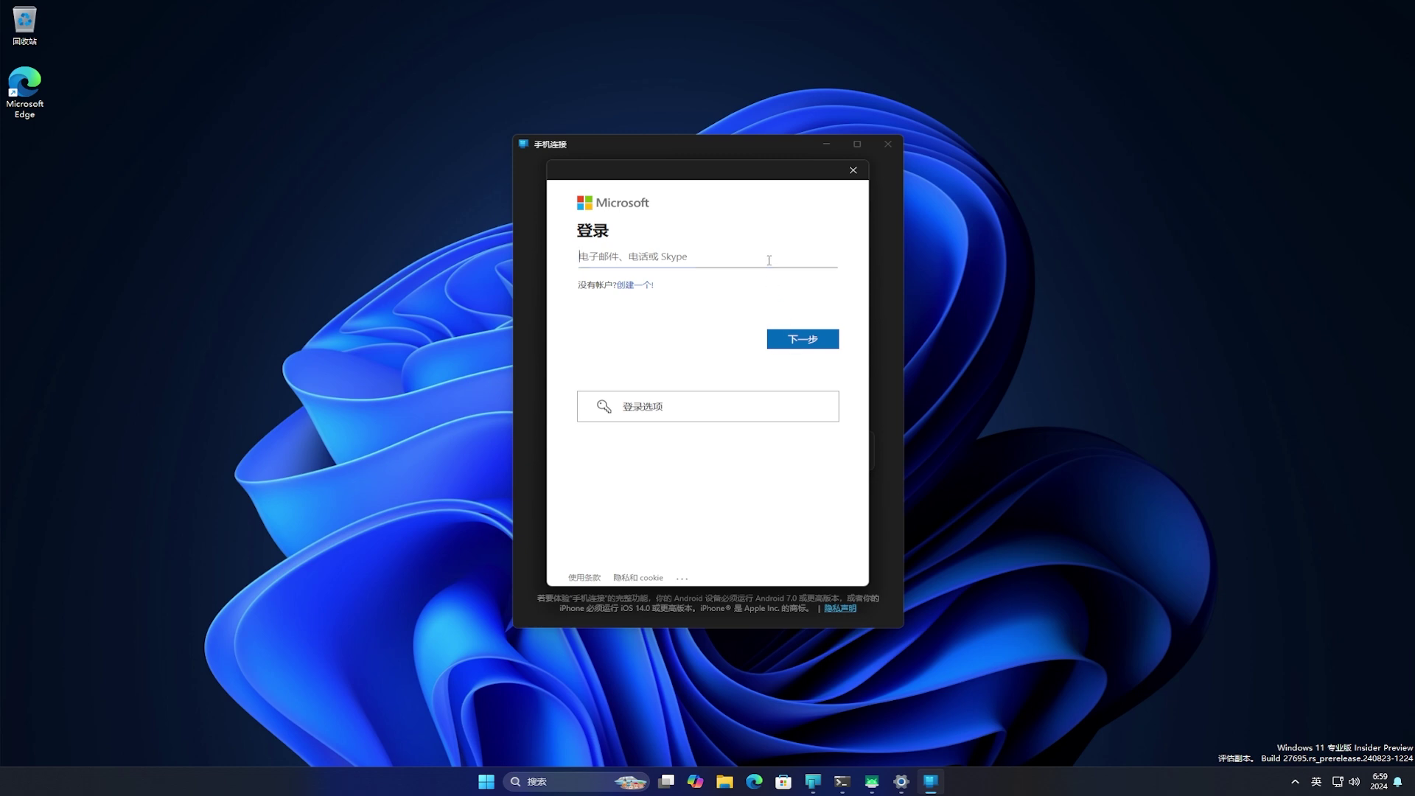
{"action": "left_click", "coordinate": [810, 339]}
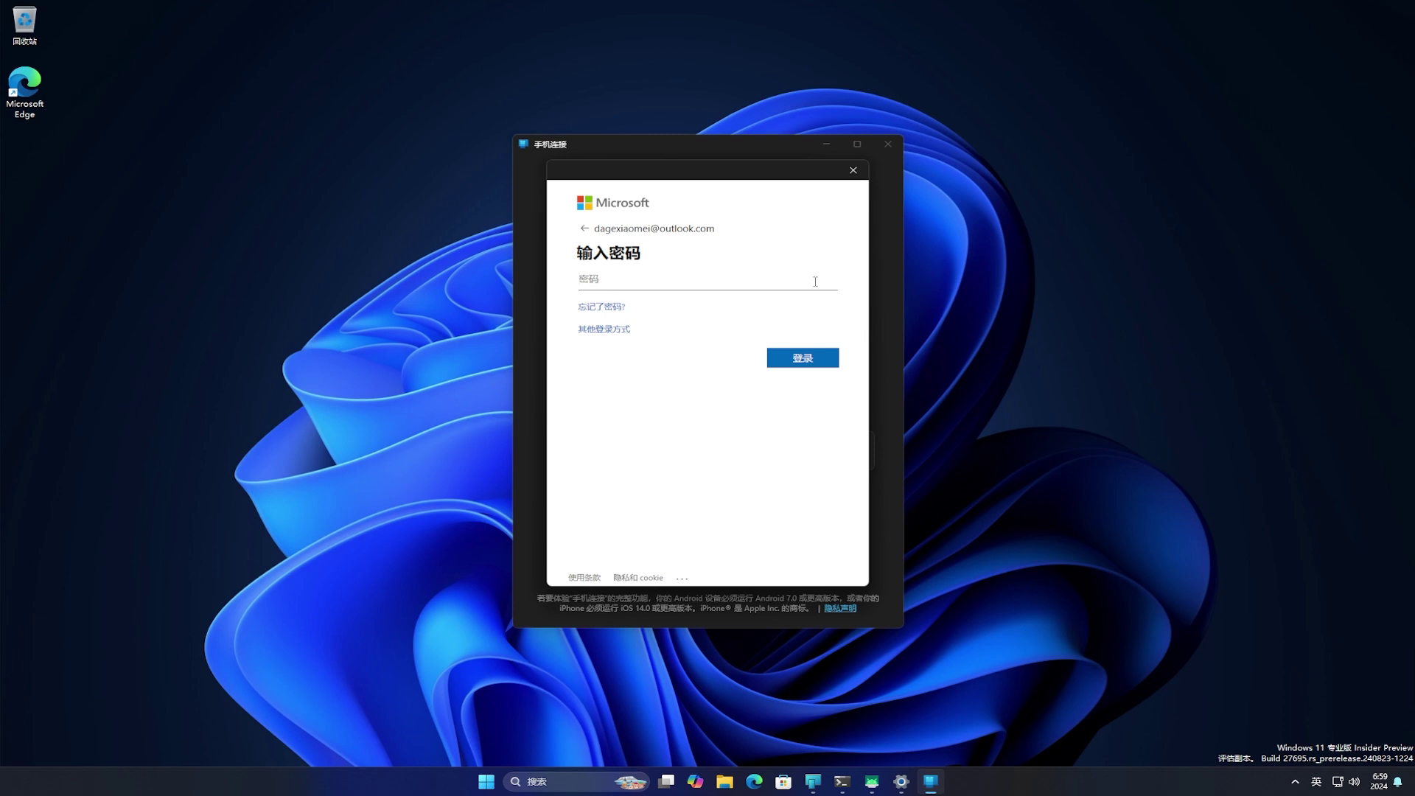
{"action": "type", "text": "d"}
{"action": "left_click", "coordinate": [814, 358]}
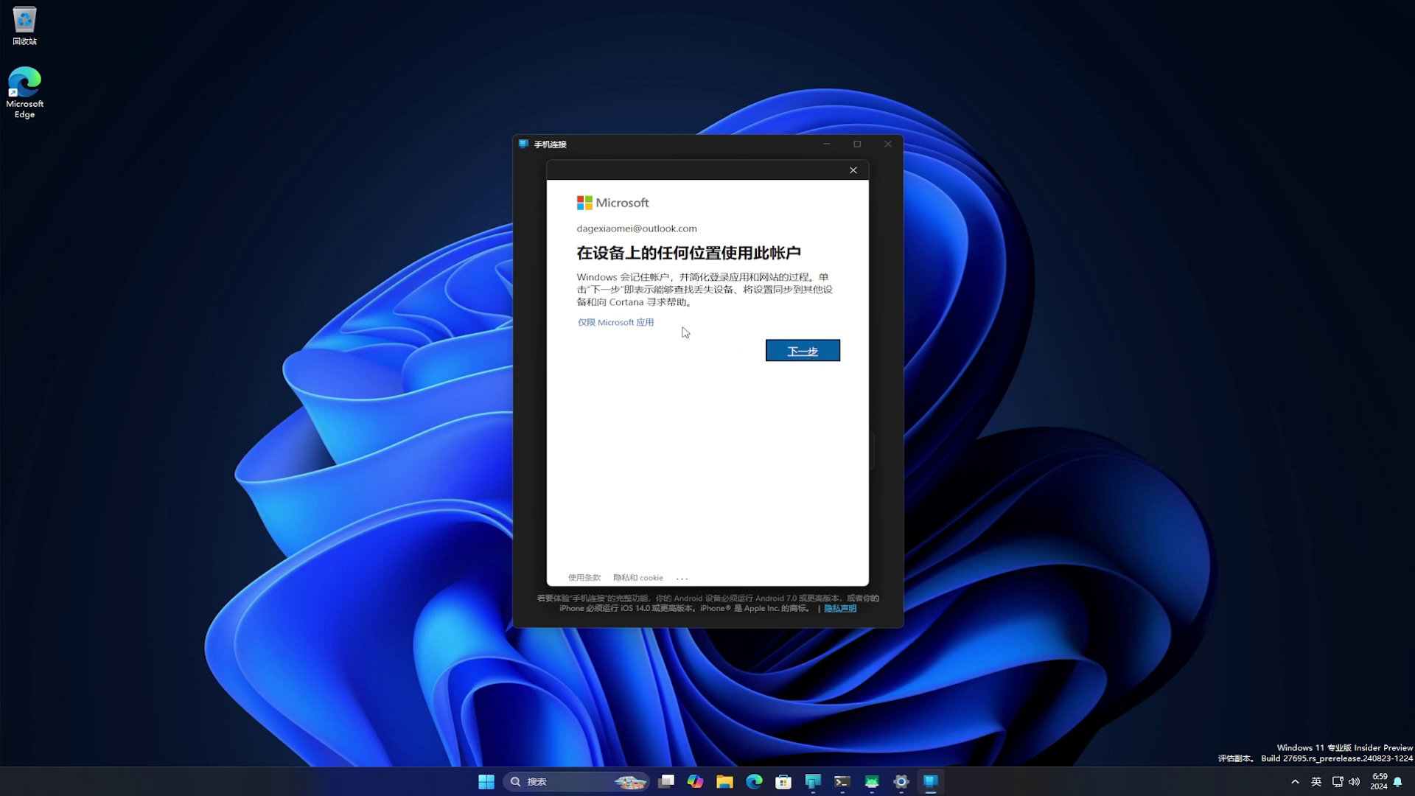
Use the account for Microsoft apps only, dismiss the iPhone notice, and continue with Android
{"action": "left_click", "coordinate": [633, 323]}
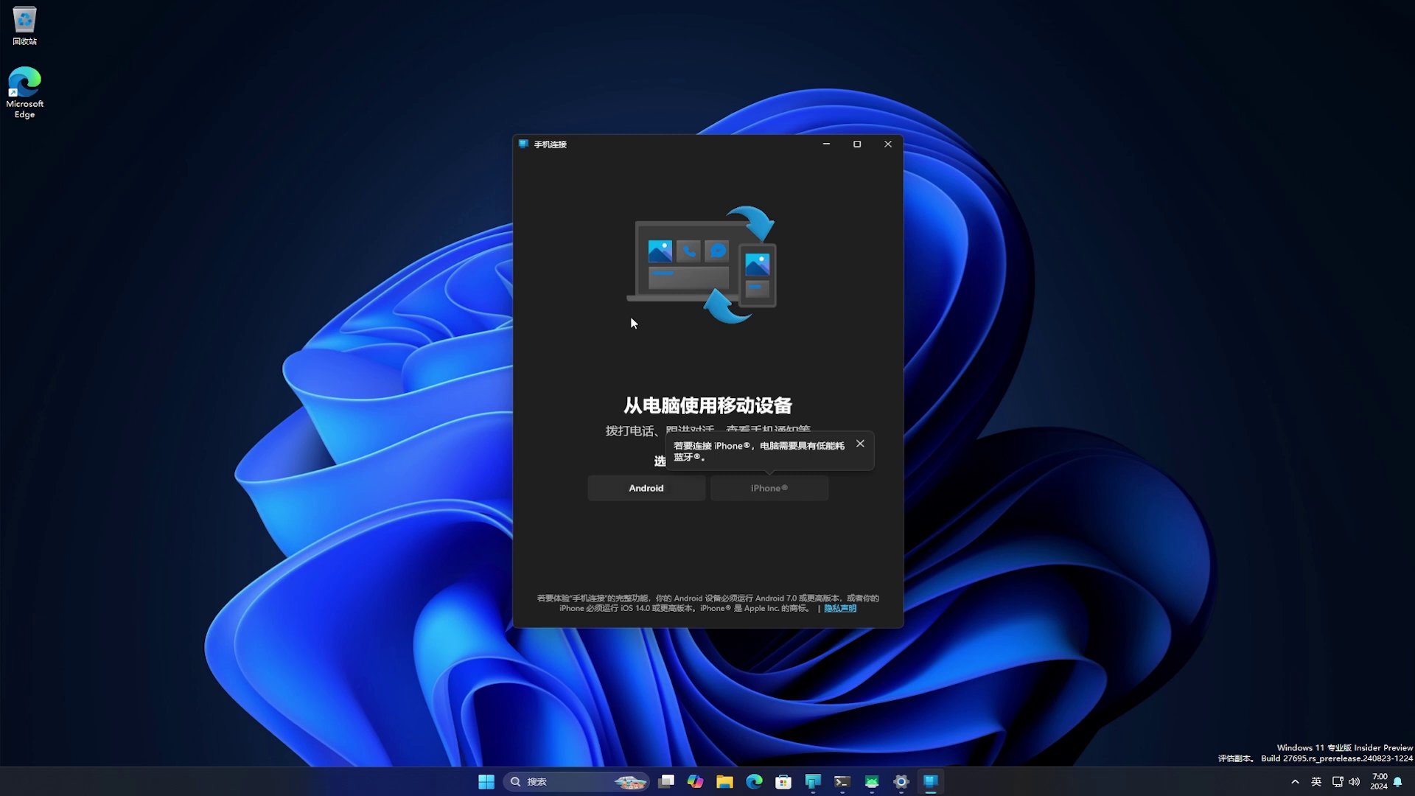
{"action": "left_click", "coordinate": [859, 444]}
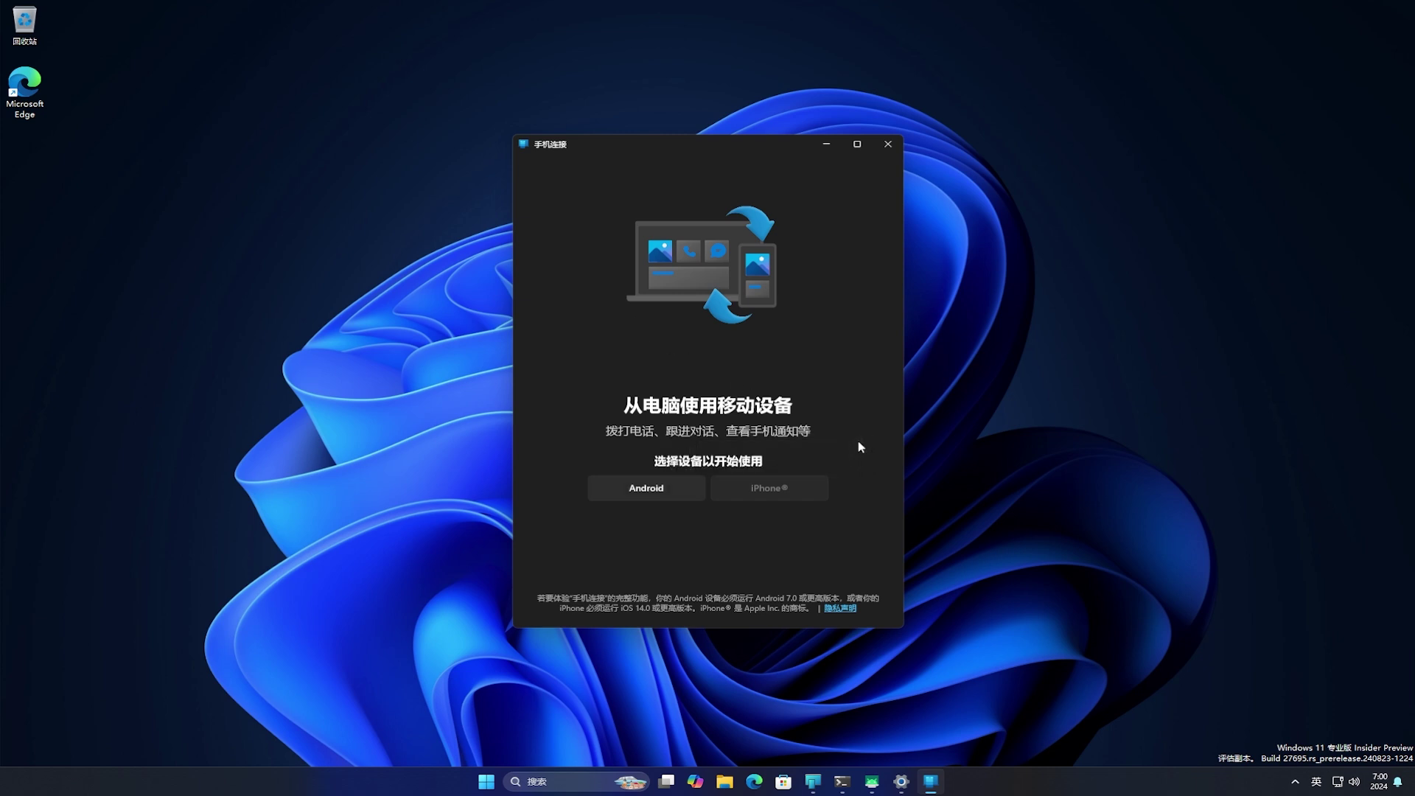
{"action": "left_click", "coordinate": [657, 482]}
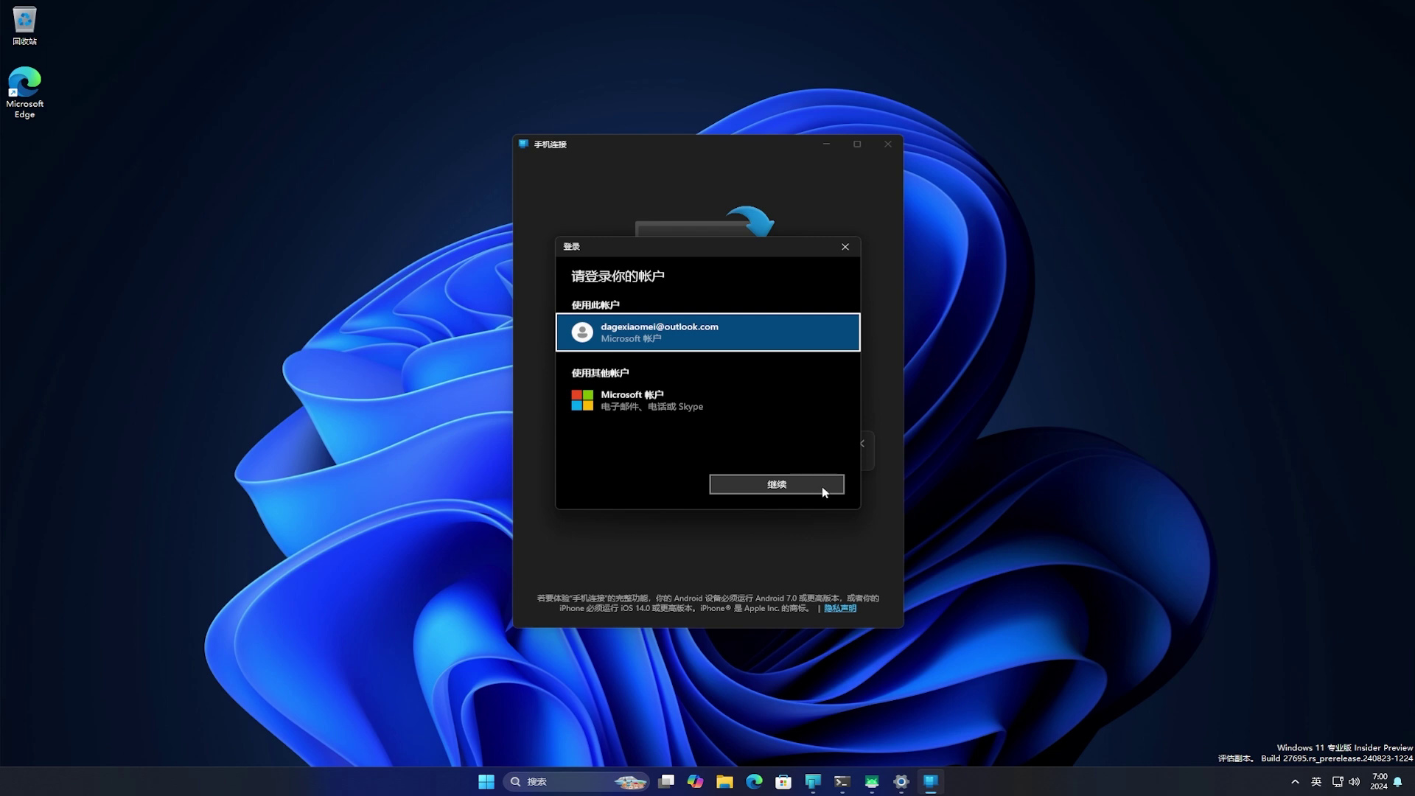
{"action": "left_click", "coordinate": [823, 489]}
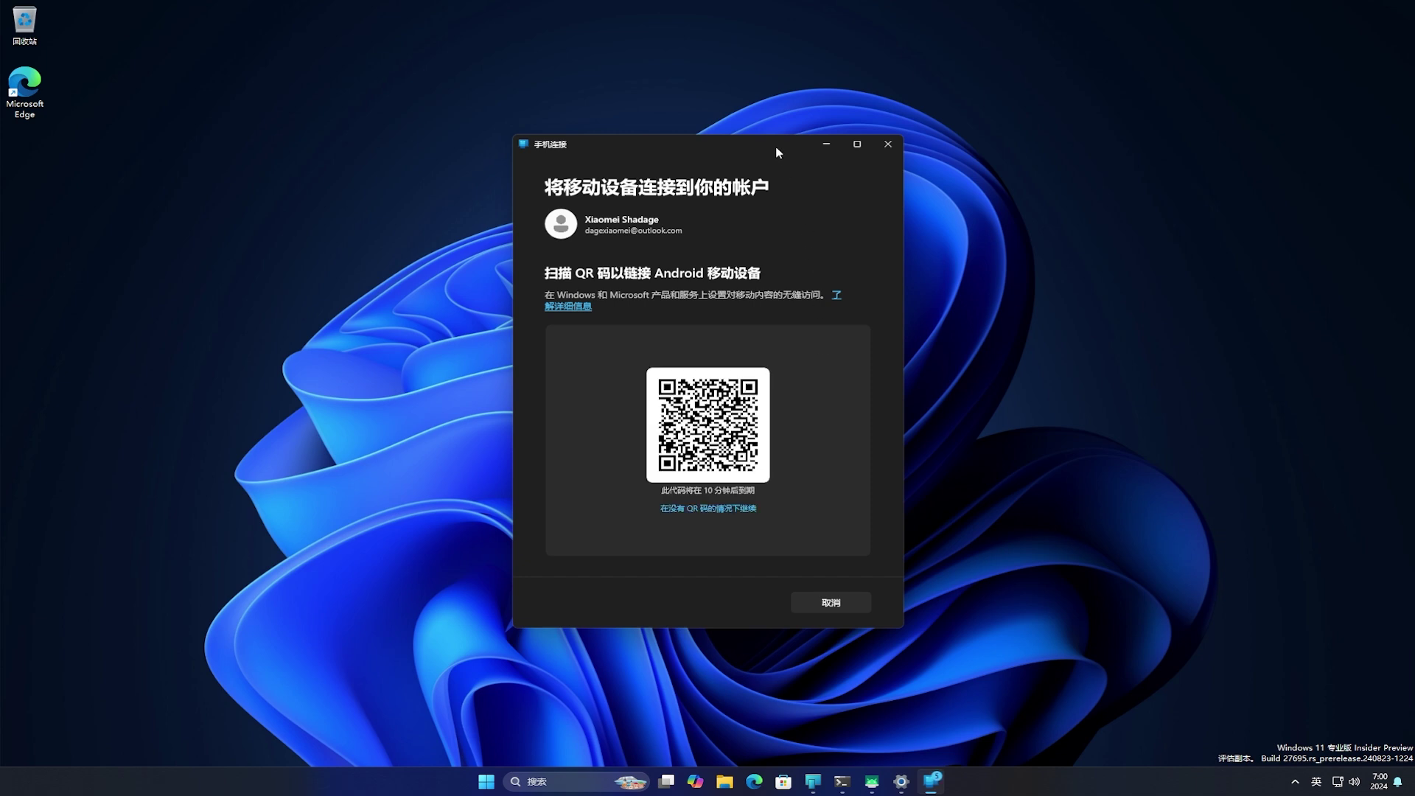
Open Link to Windows on the mirrored phone and start QR sign-in, allowing camera access once
{"action": "left_click_drag", "start_coordinate": [778, 153], "coordinate": [514, 164]}
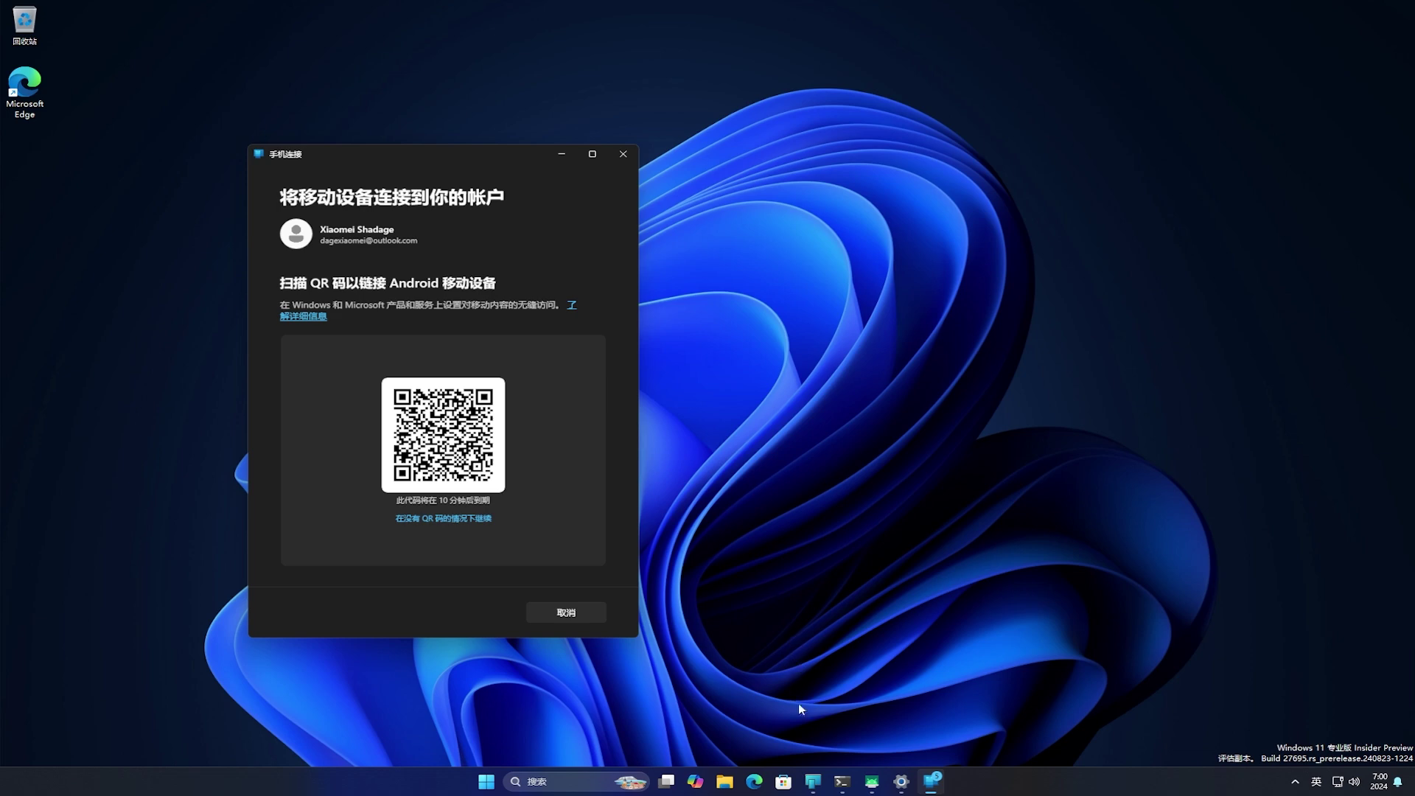
{"action": "left_click", "coordinate": [871, 784]}
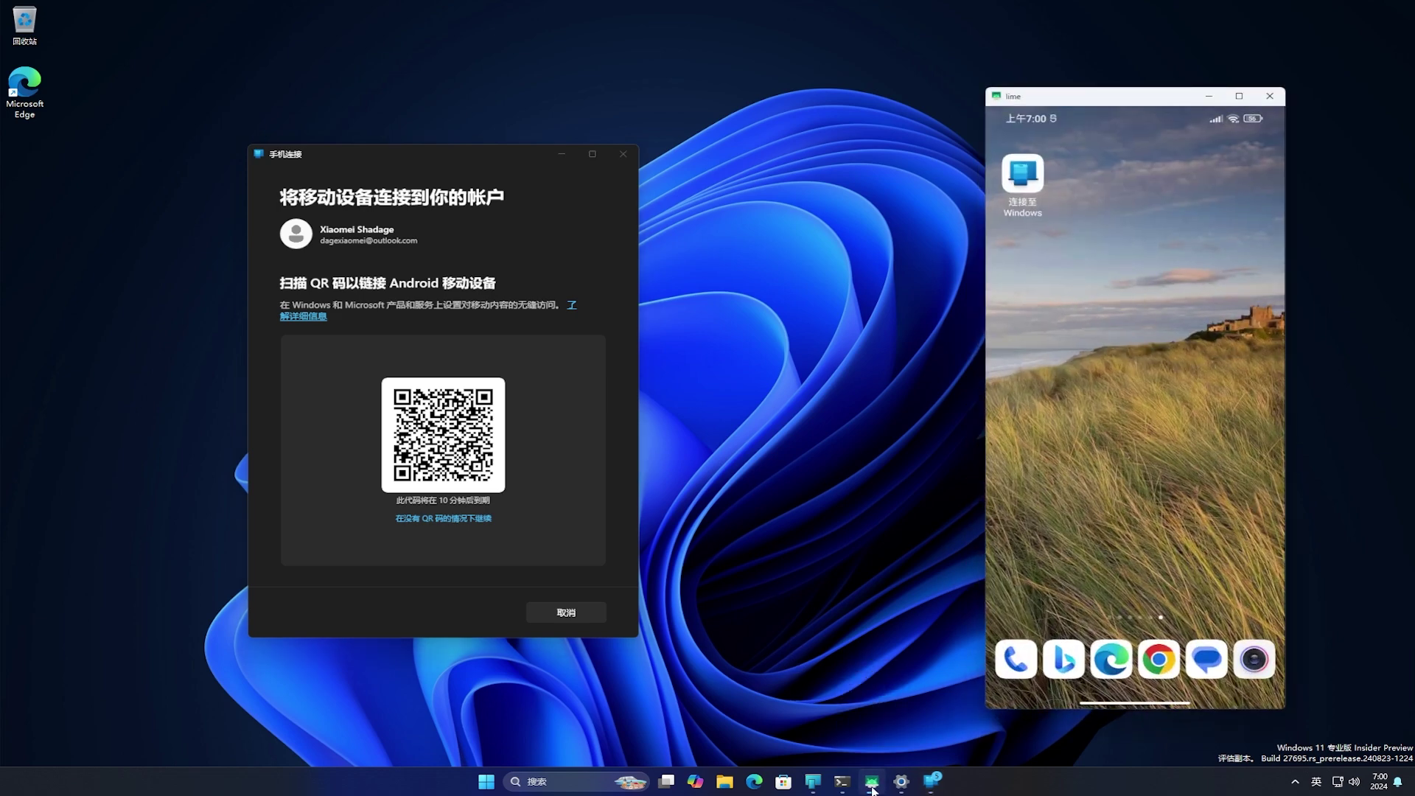
{"action": "left_click", "coordinate": [1031, 183]}
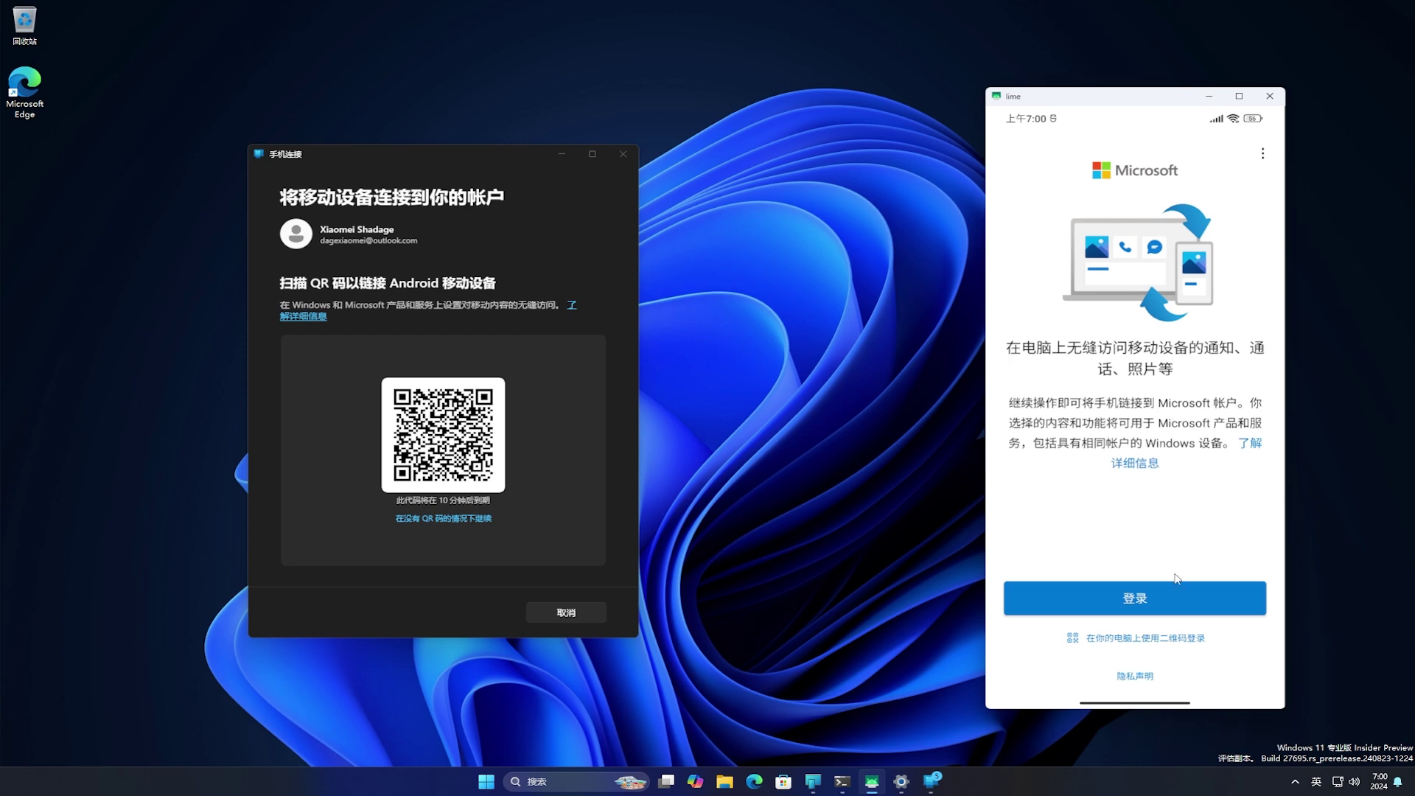
{"action": "left_click", "coordinate": [1156, 639]}
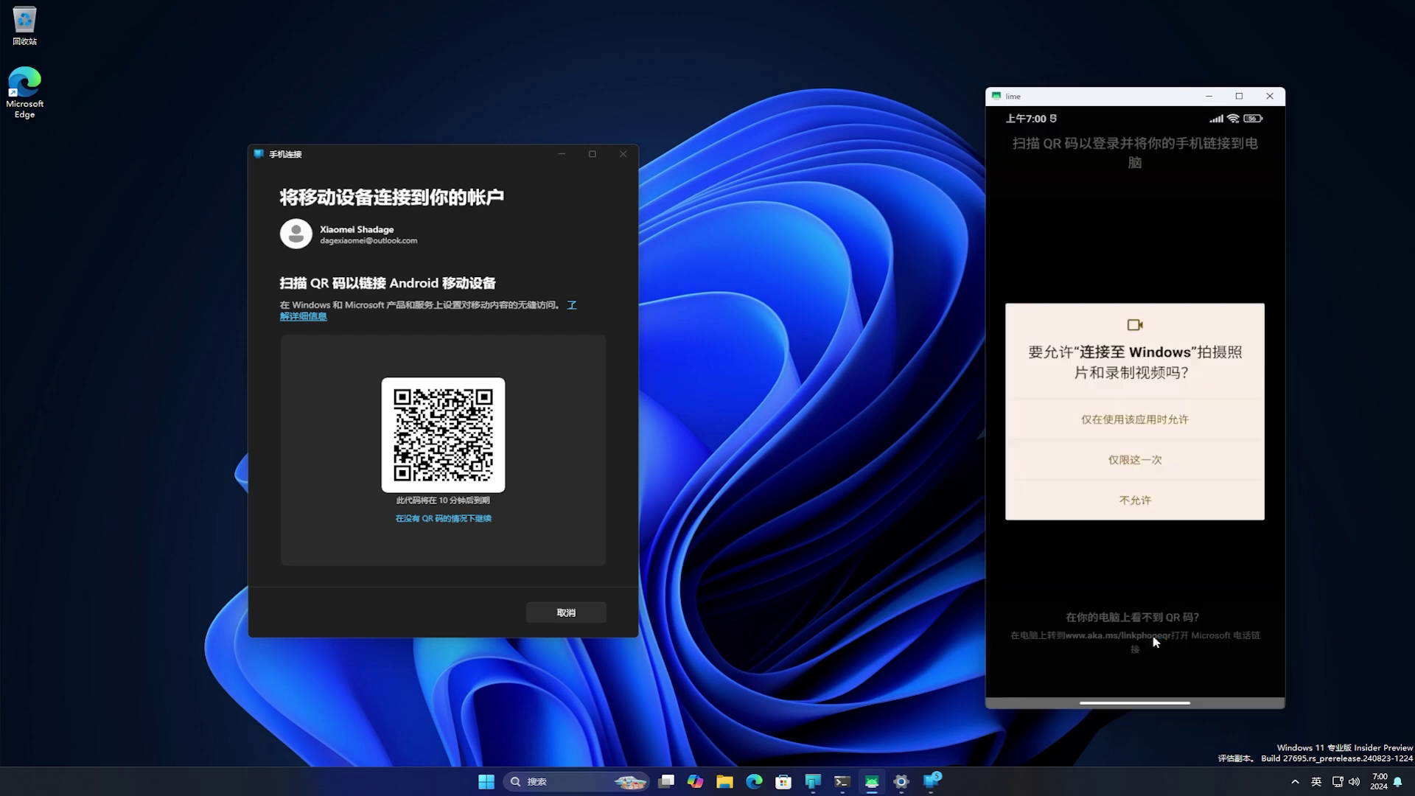
{"action": "left_click", "coordinate": [1139, 462]}
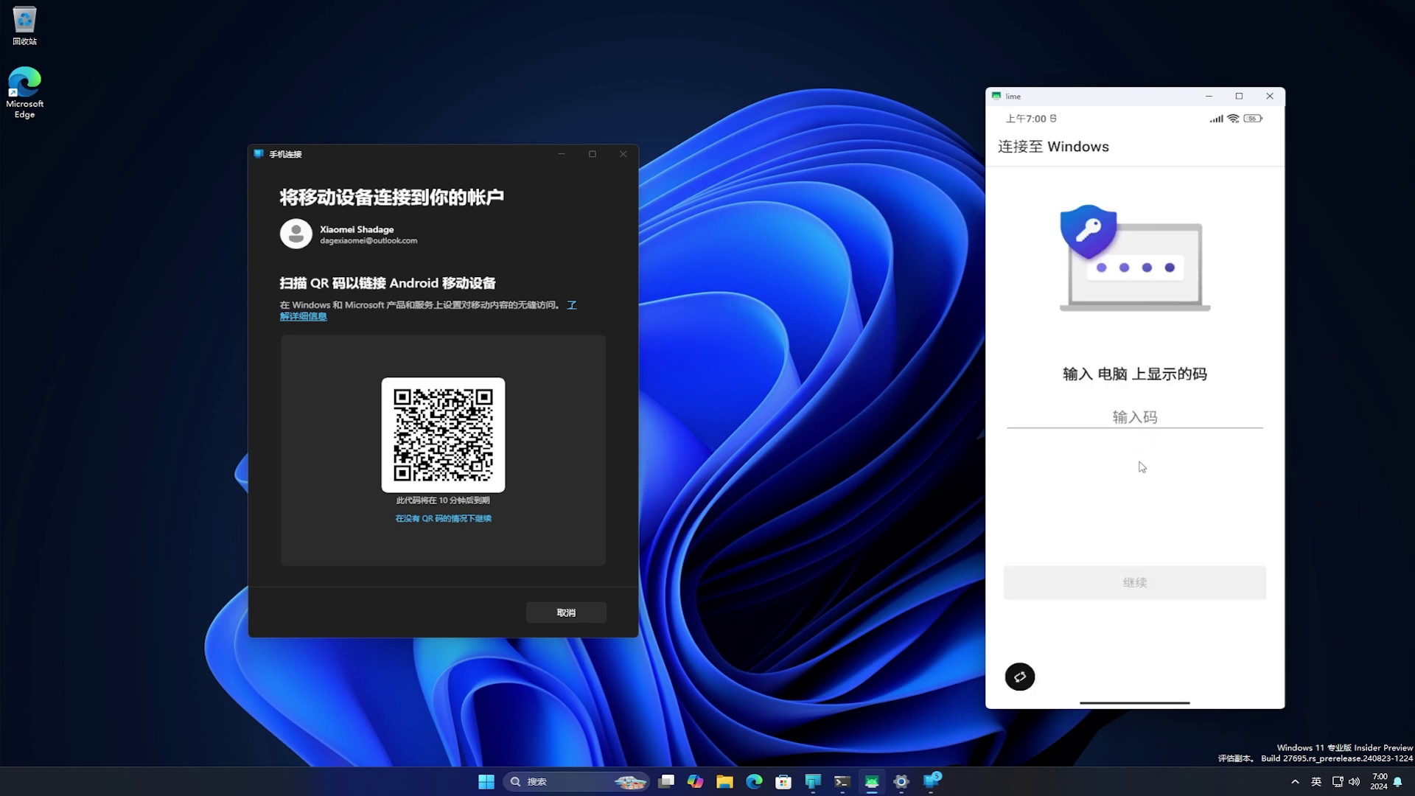
Enter the PC's verification code in the phone's Link to Windows and submit it
{"action": "left_click", "coordinate": [1170, 416]}
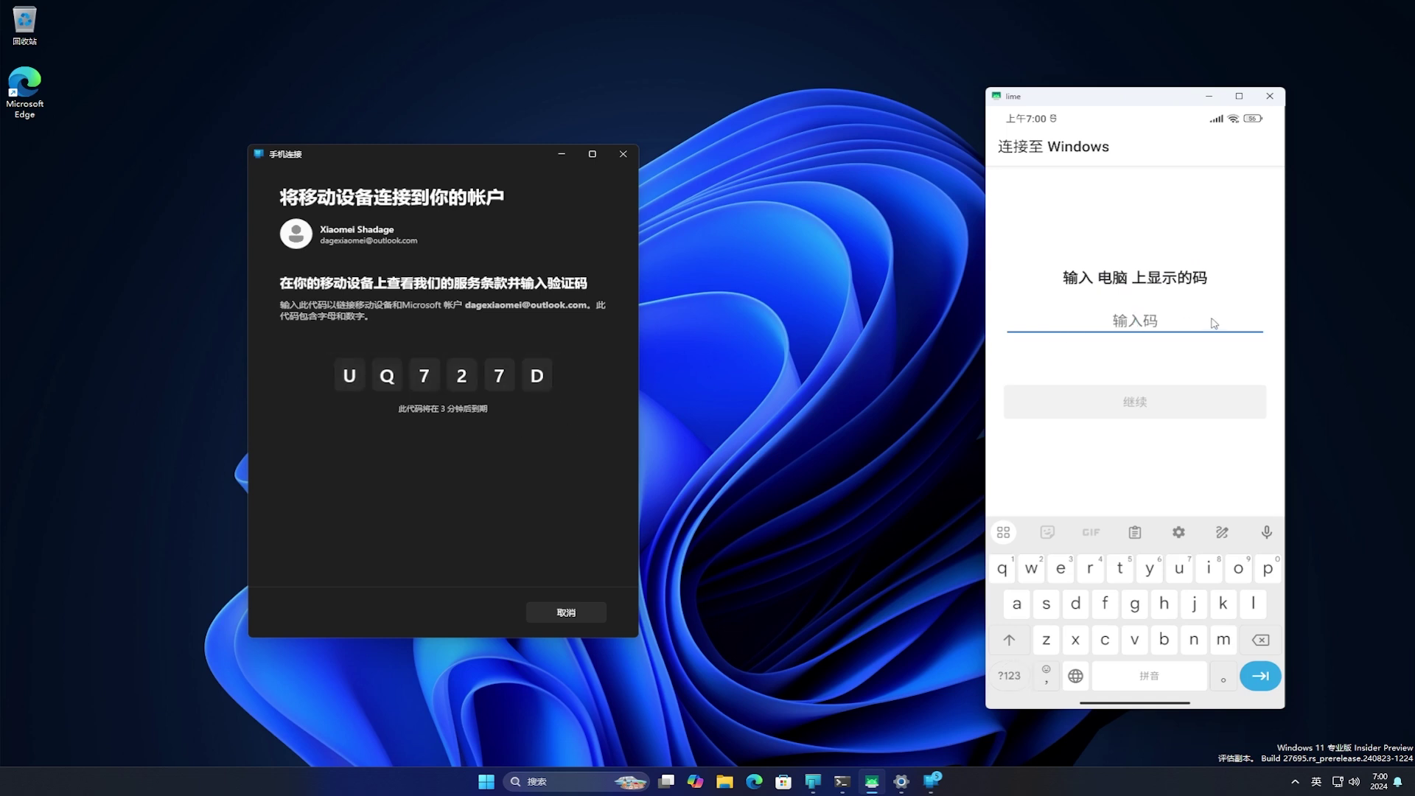
{"action": "type", "text": "UQ7"}
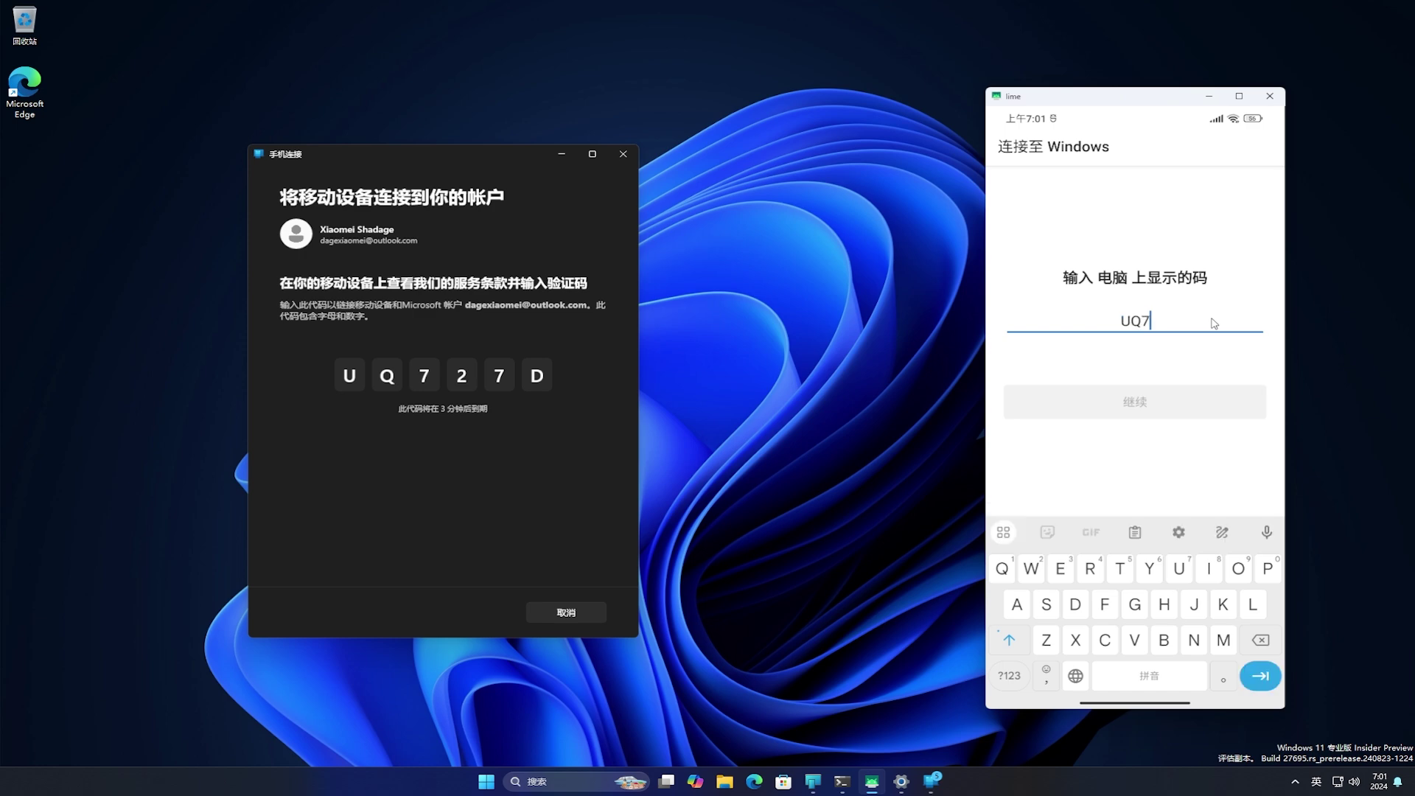
{"action": "type", "text": "27D"}
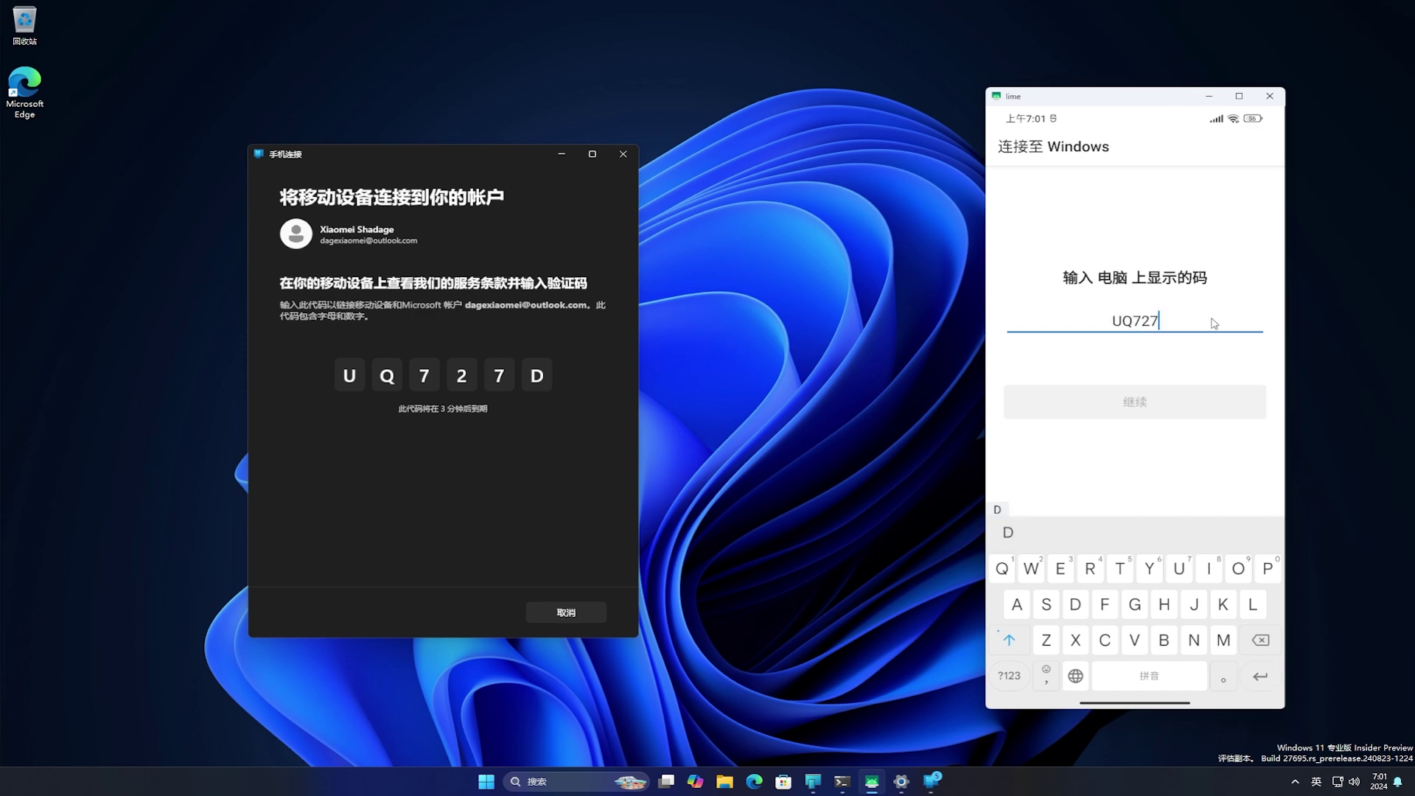
{"action": "key", "text": "Return"}
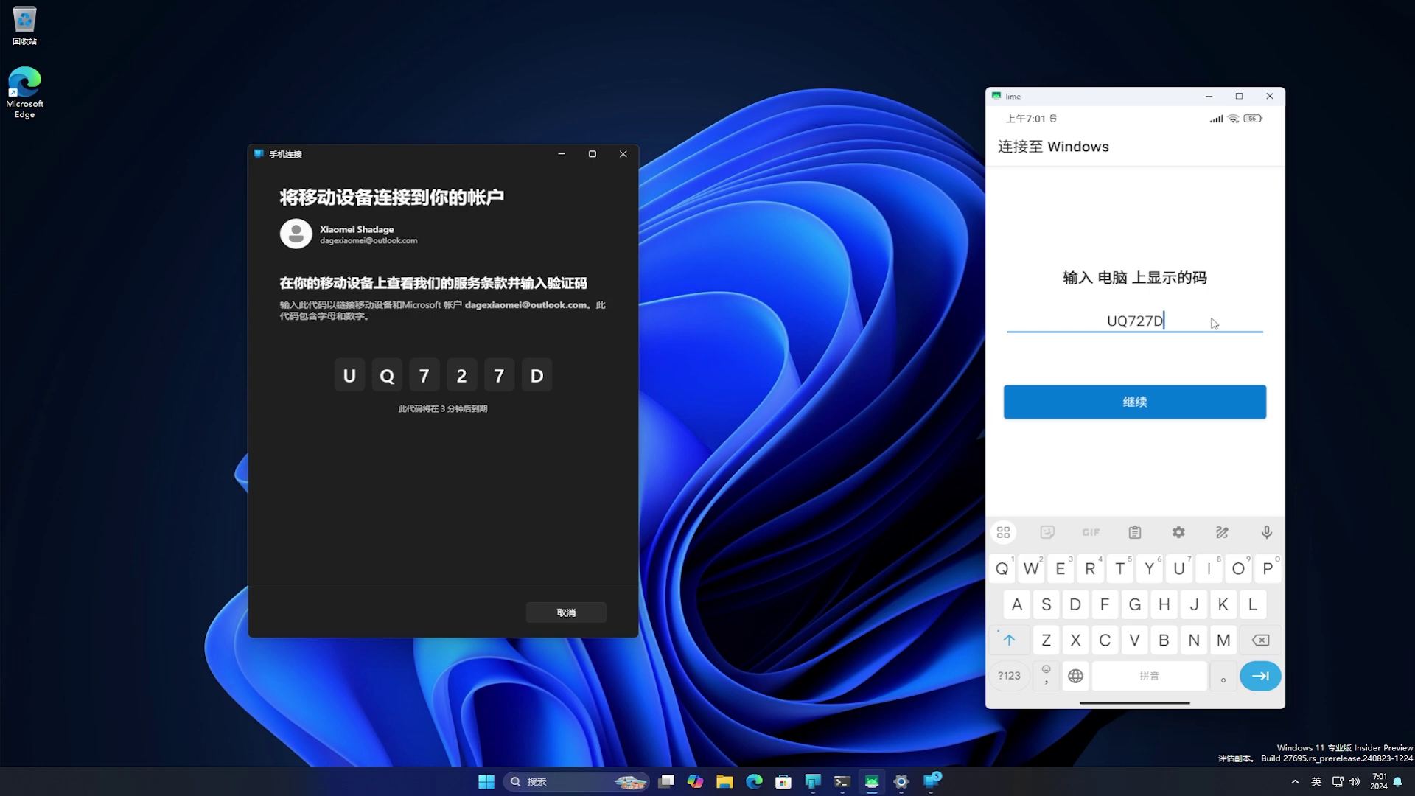
{"action": "left_click", "coordinate": [1219, 402]}
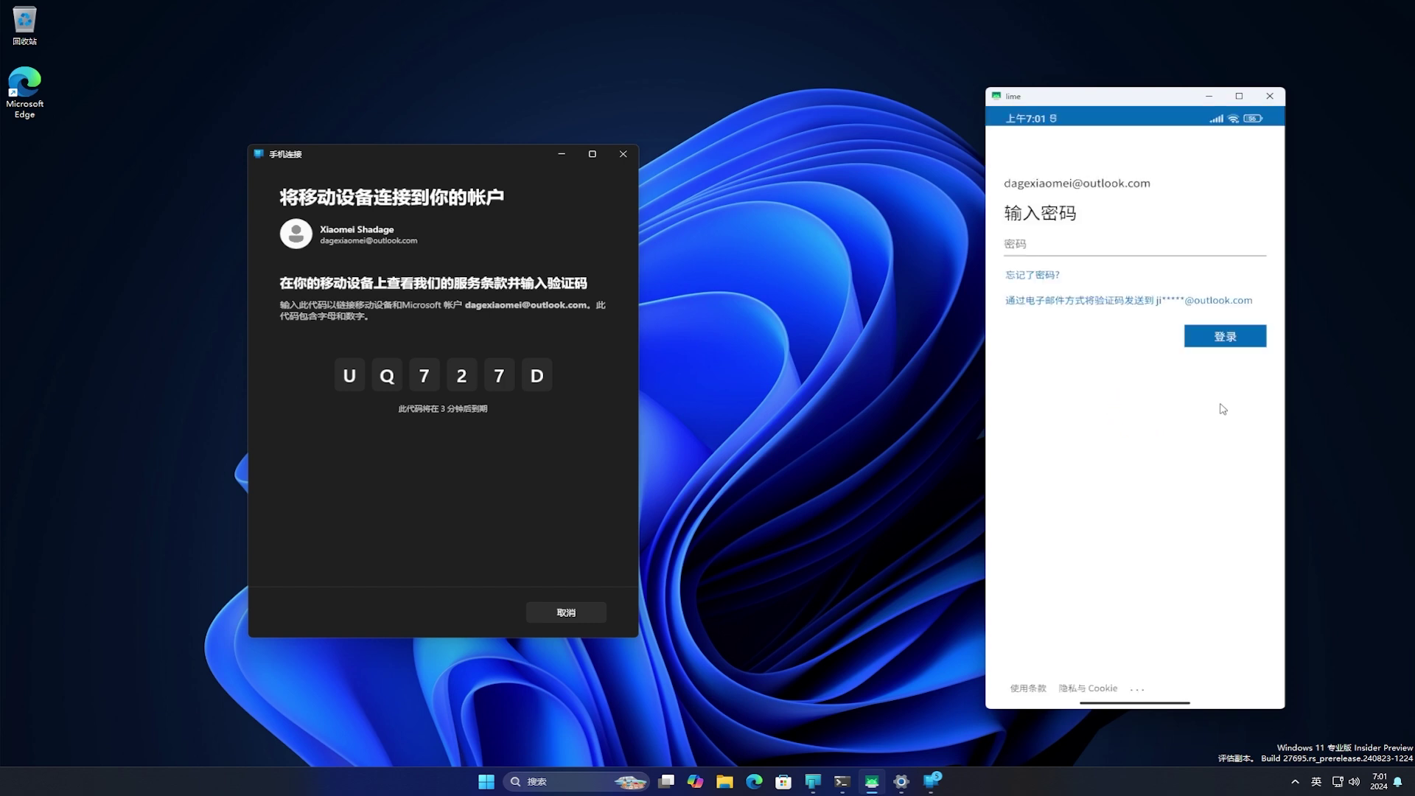
Type the Microsoft account password on the phone and submit it
{"action": "left_click", "coordinate": [1235, 252]}
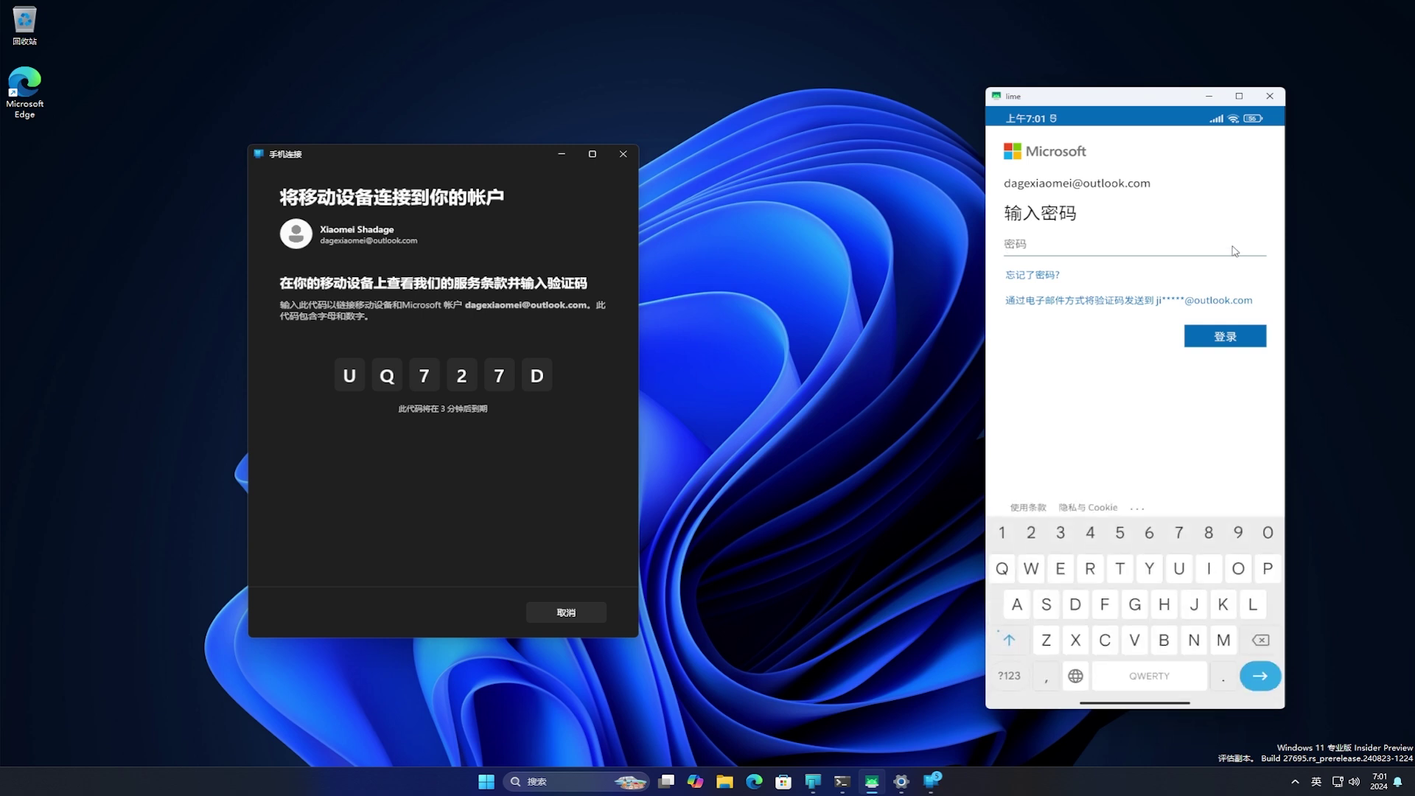
{"action": "key", "text": "shift"}
{"action": "type", "text": "A•••••••••••••"}
{"action": "key", "text": "shift"}
{"action": "type", "text": "•"}
{"action": "left_click", "coordinate": [1252, 344]}
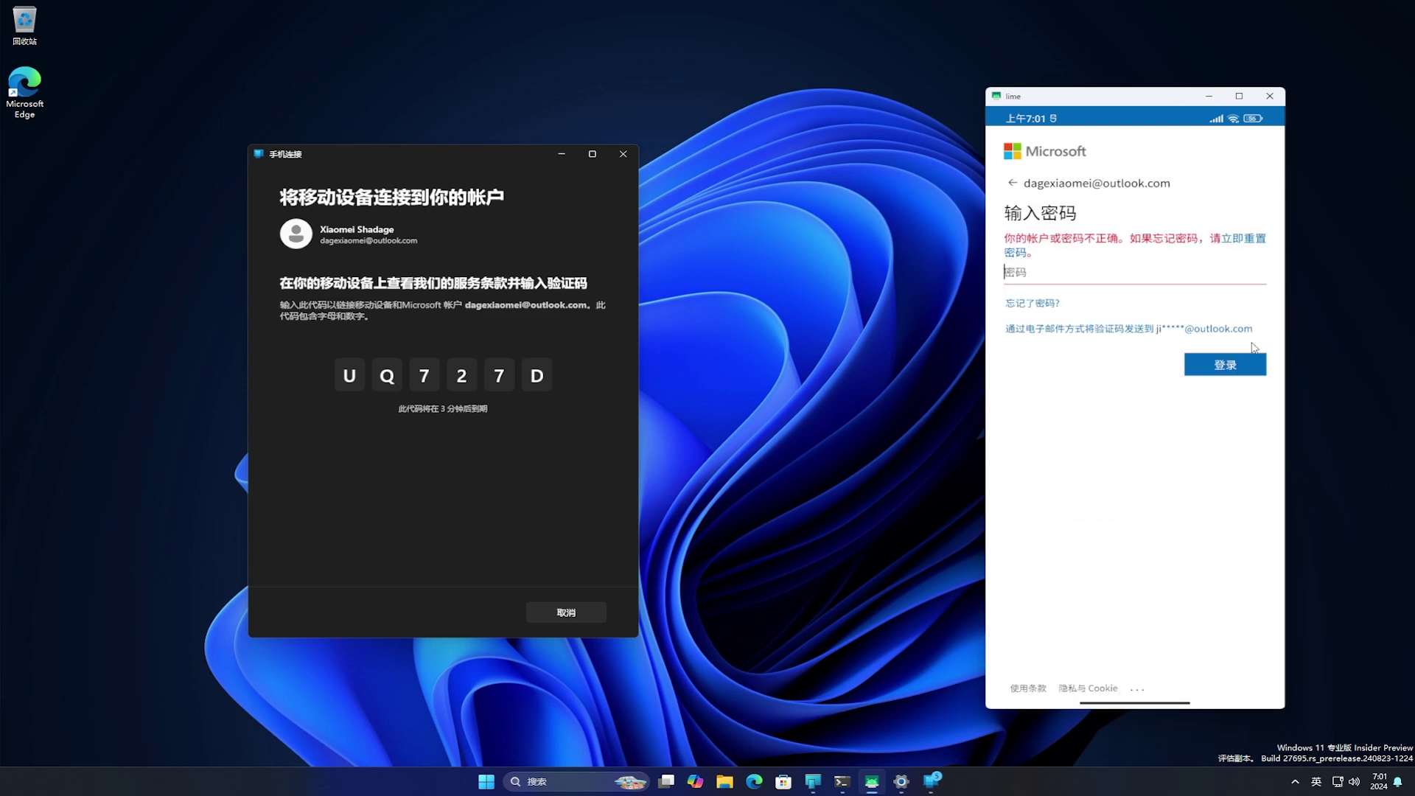
Retype the account password and submit it to complete sign-in
{"action": "left_click", "coordinate": [1247, 283]}
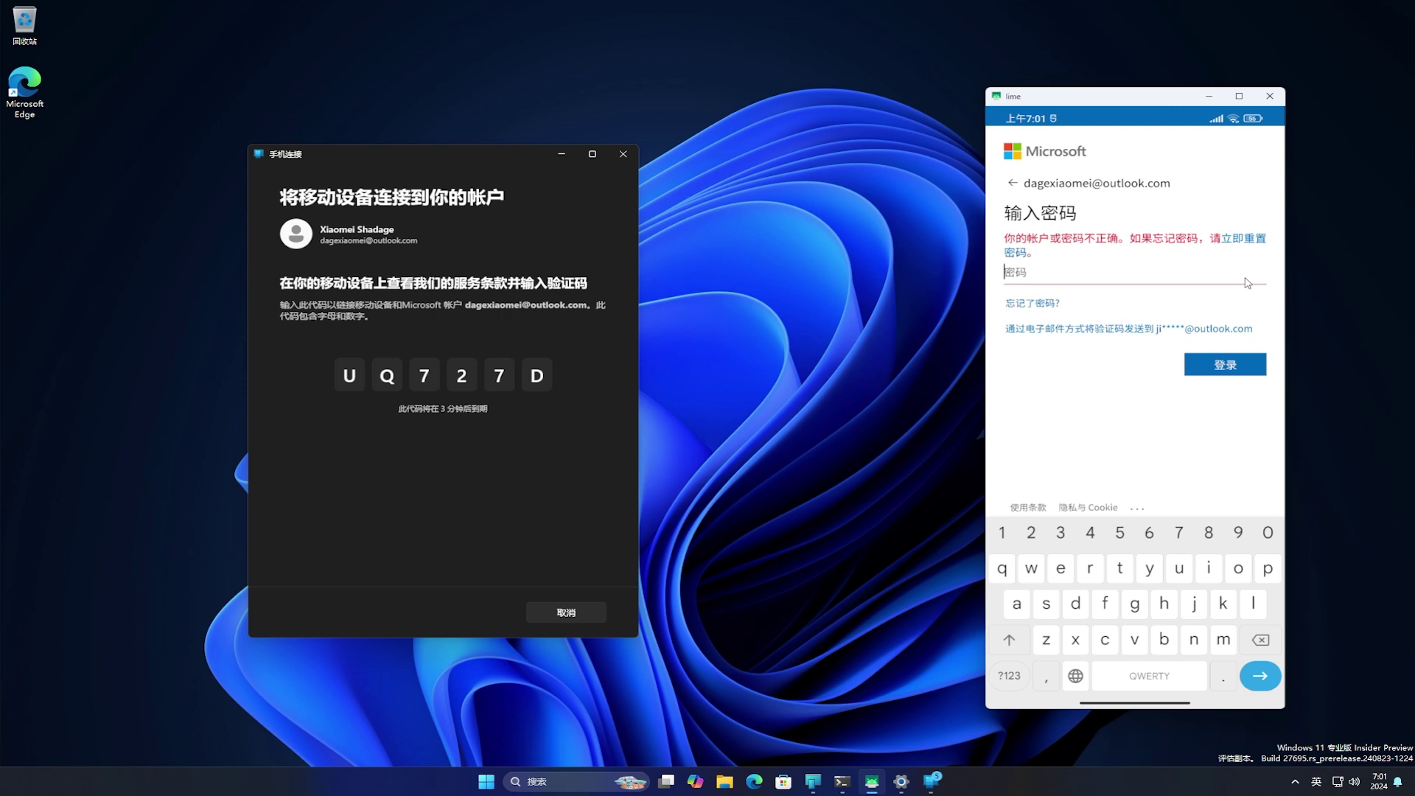
{"action": "key", "text": "shift"}
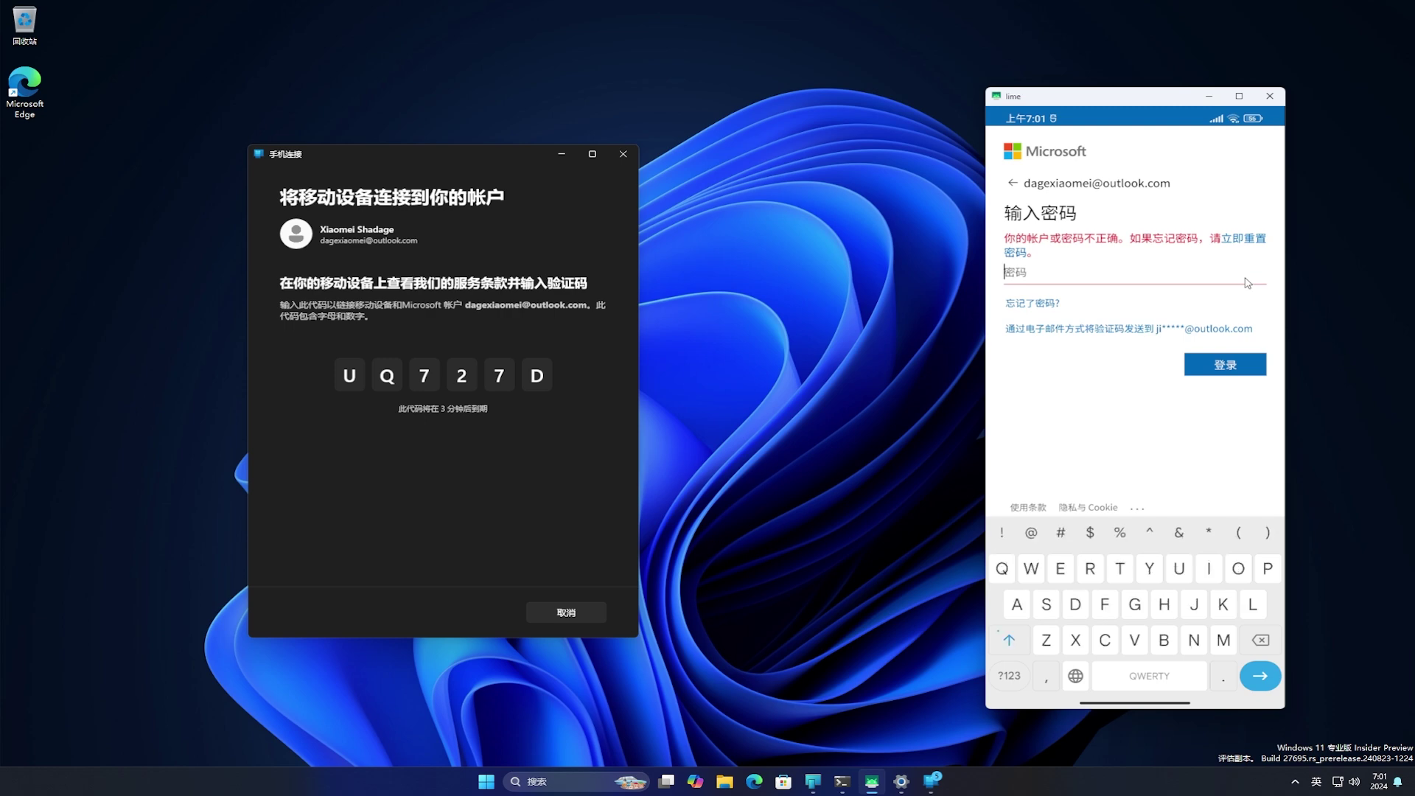
{"action": "key", "text": "shift"}
{"action": "type", "text": "a****"}
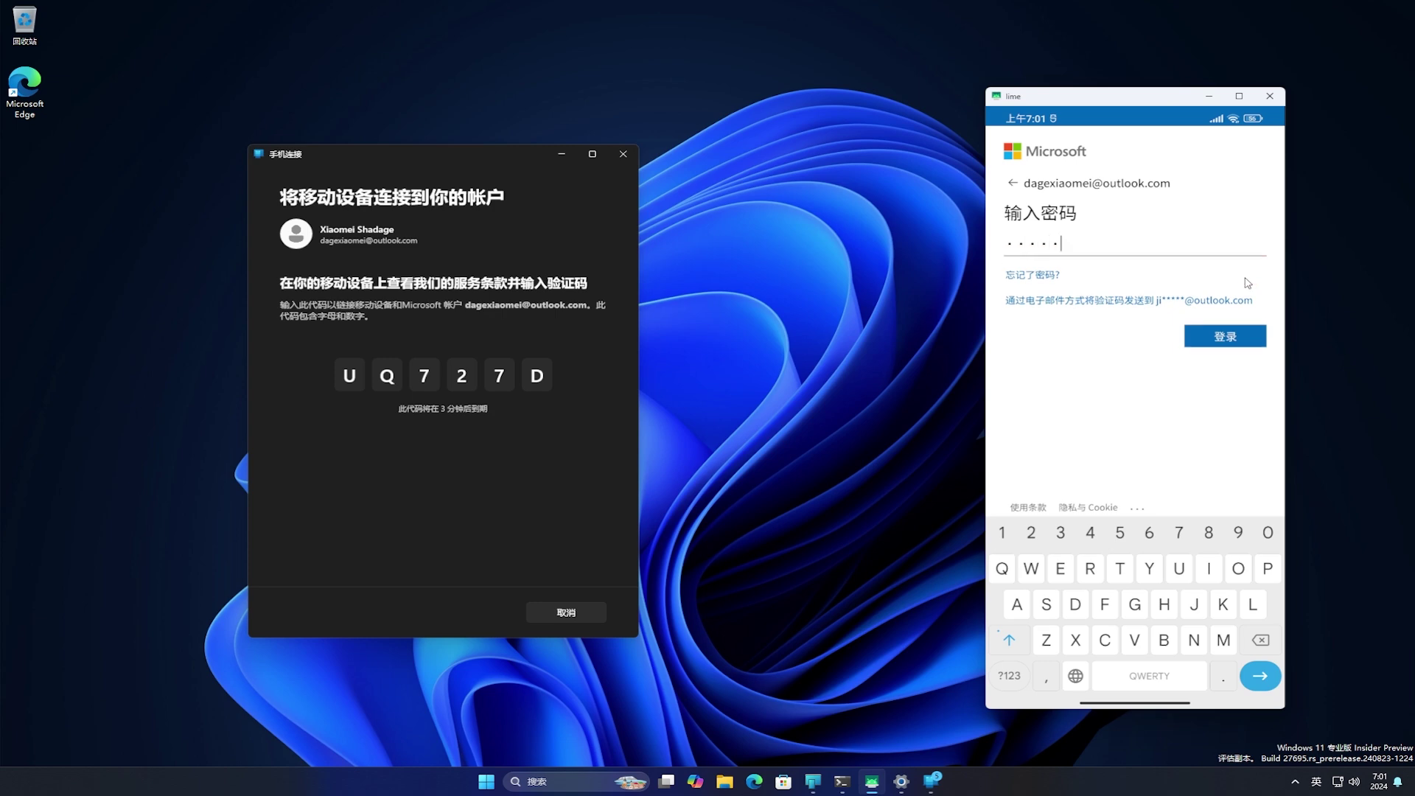
{"action": "type", "text": "****"}
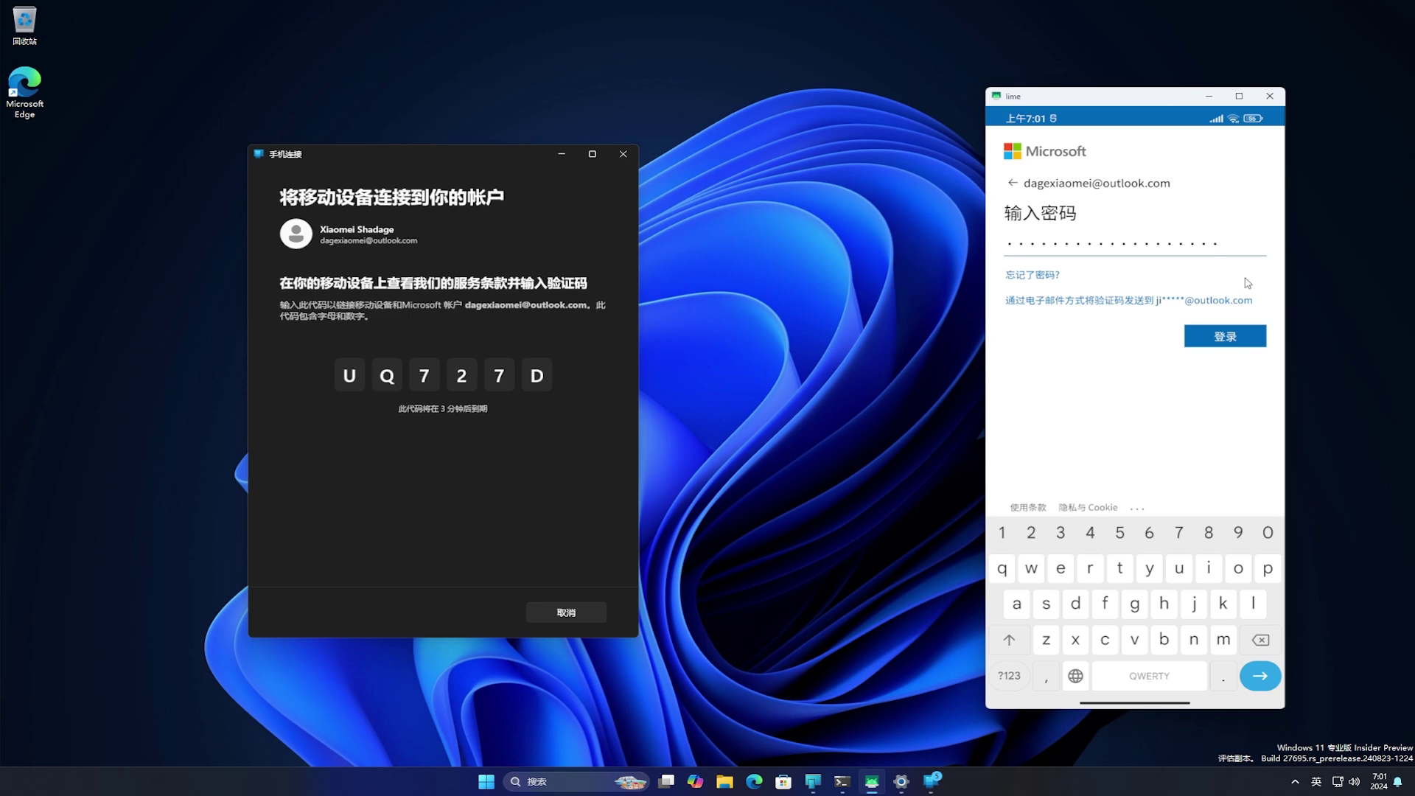
{"action": "left_click", "coordinate": [1245, 339]}
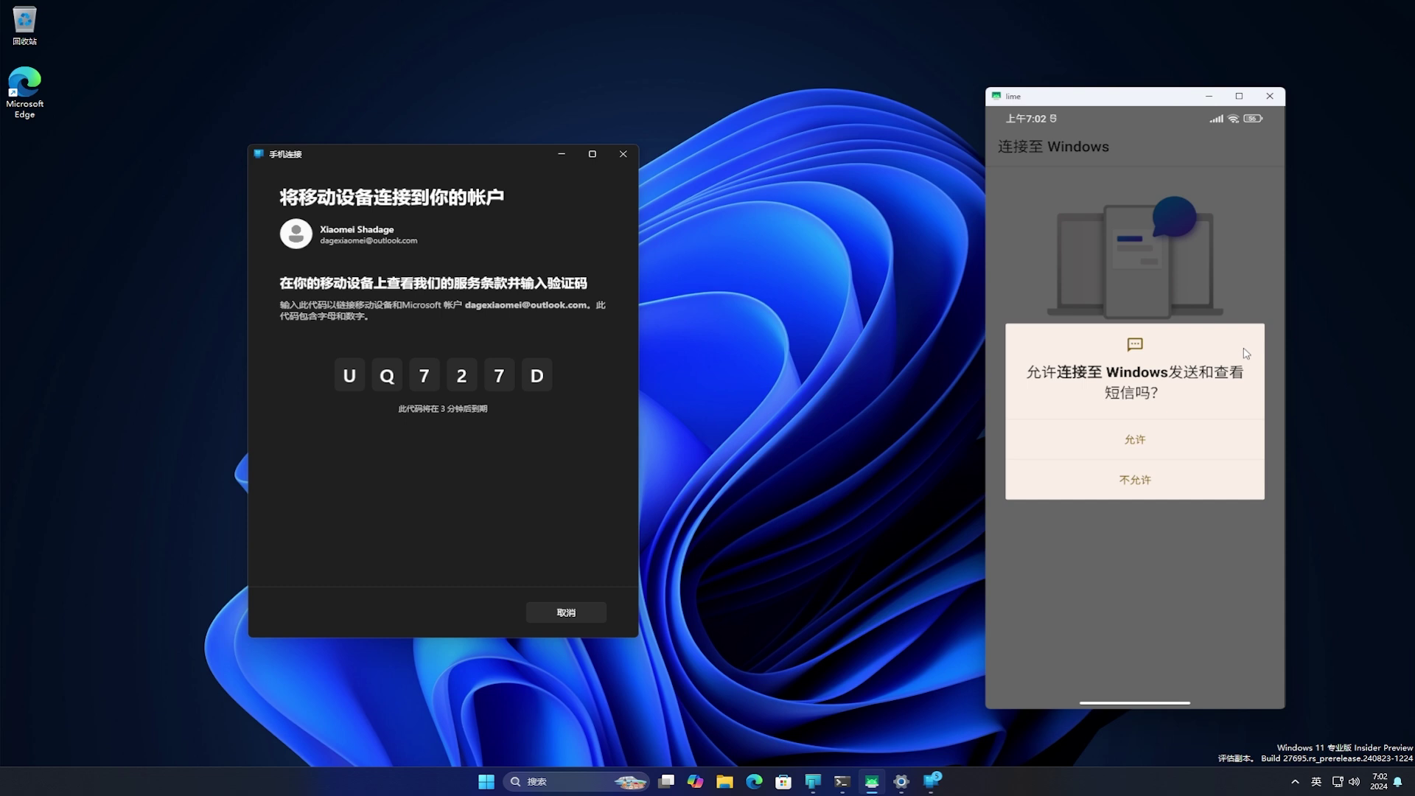
Allow the phone's permission requests for messages, calls, call log, and photos and media
{"action": "left_click", "coordinate": [1243, 440]}
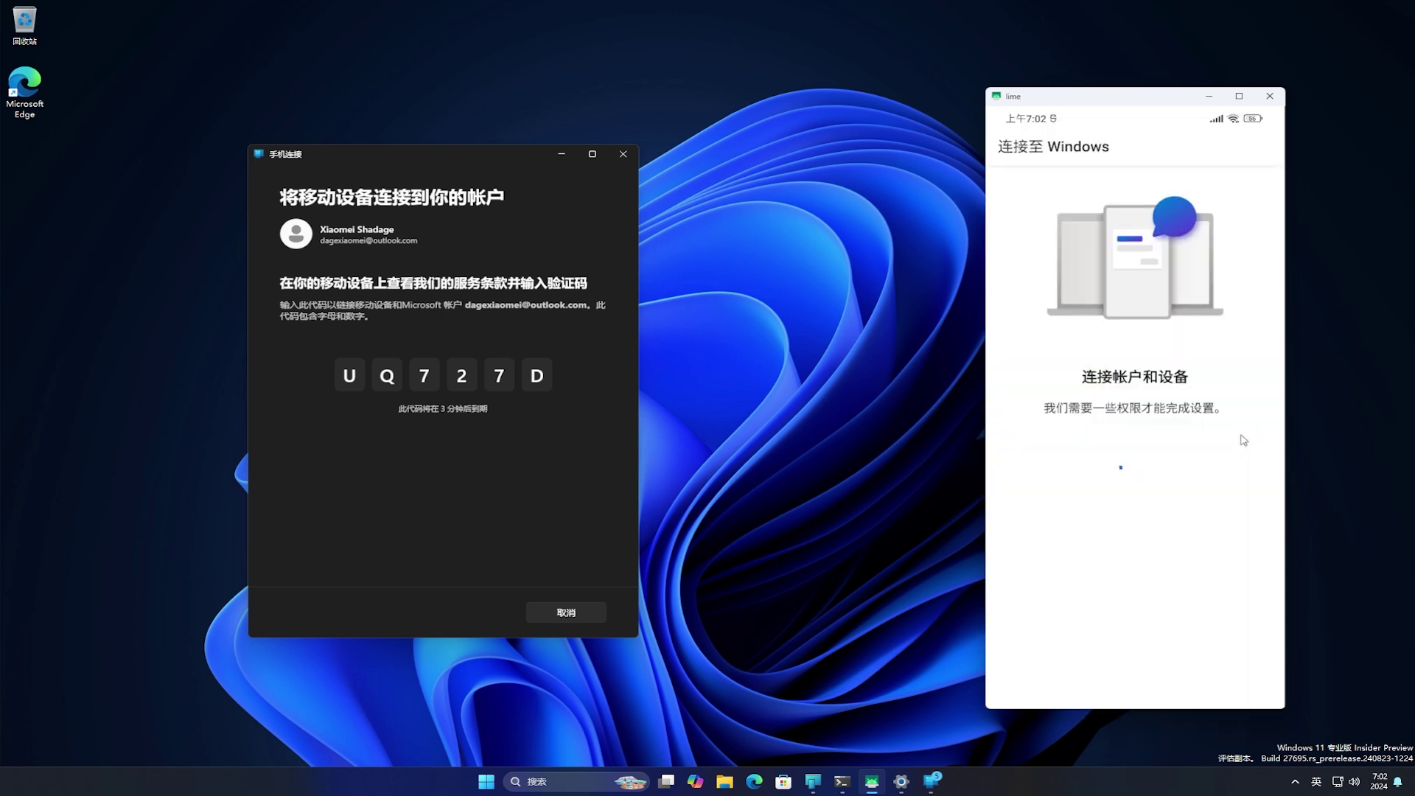
{"action": "left_click", "coordinate": [1243, 440]}
{"action": "left_click", "coordinate": [1243, 440]}
{"action": "left_click", "coordinate": [1243, 440]}
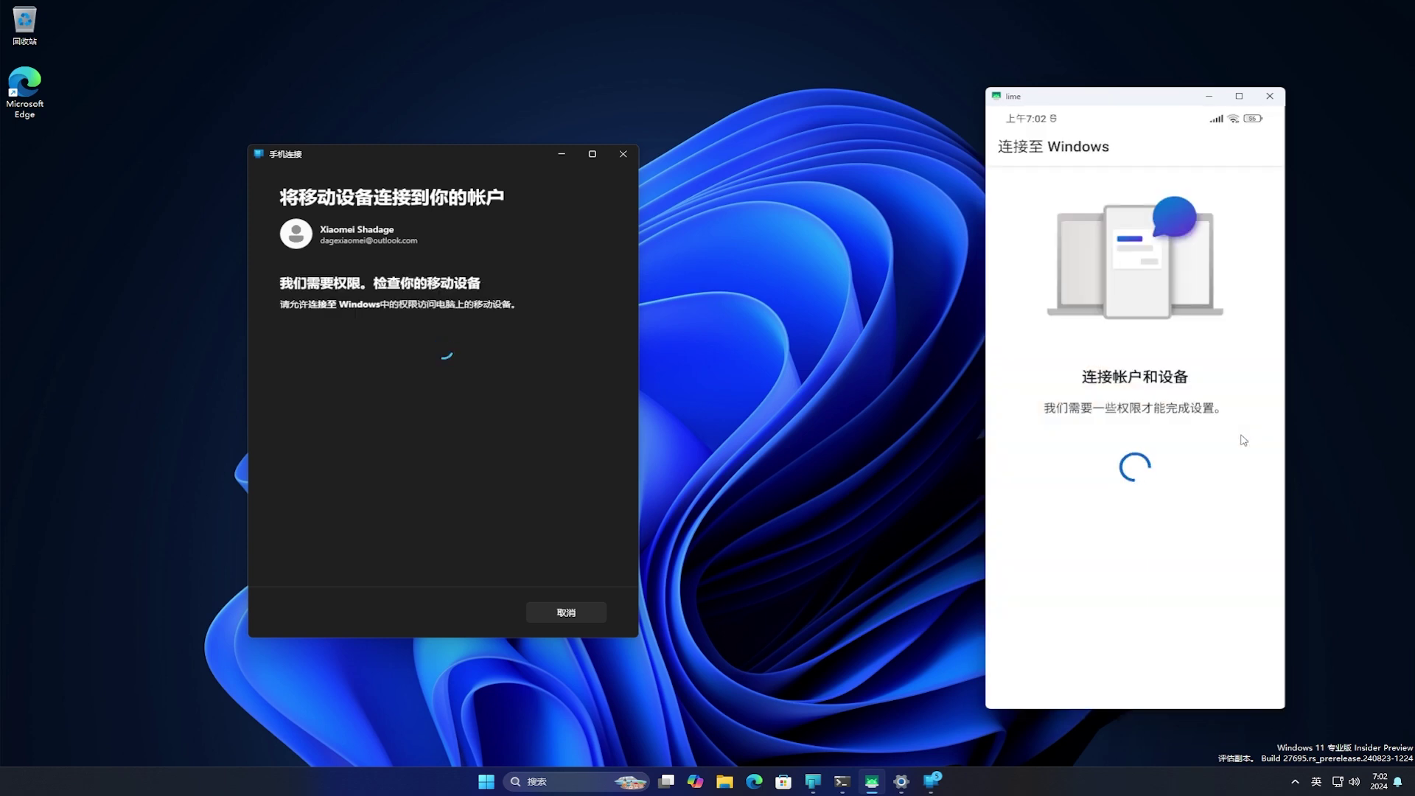
{"action": "left_click", "coordinate": [1243, 440]}
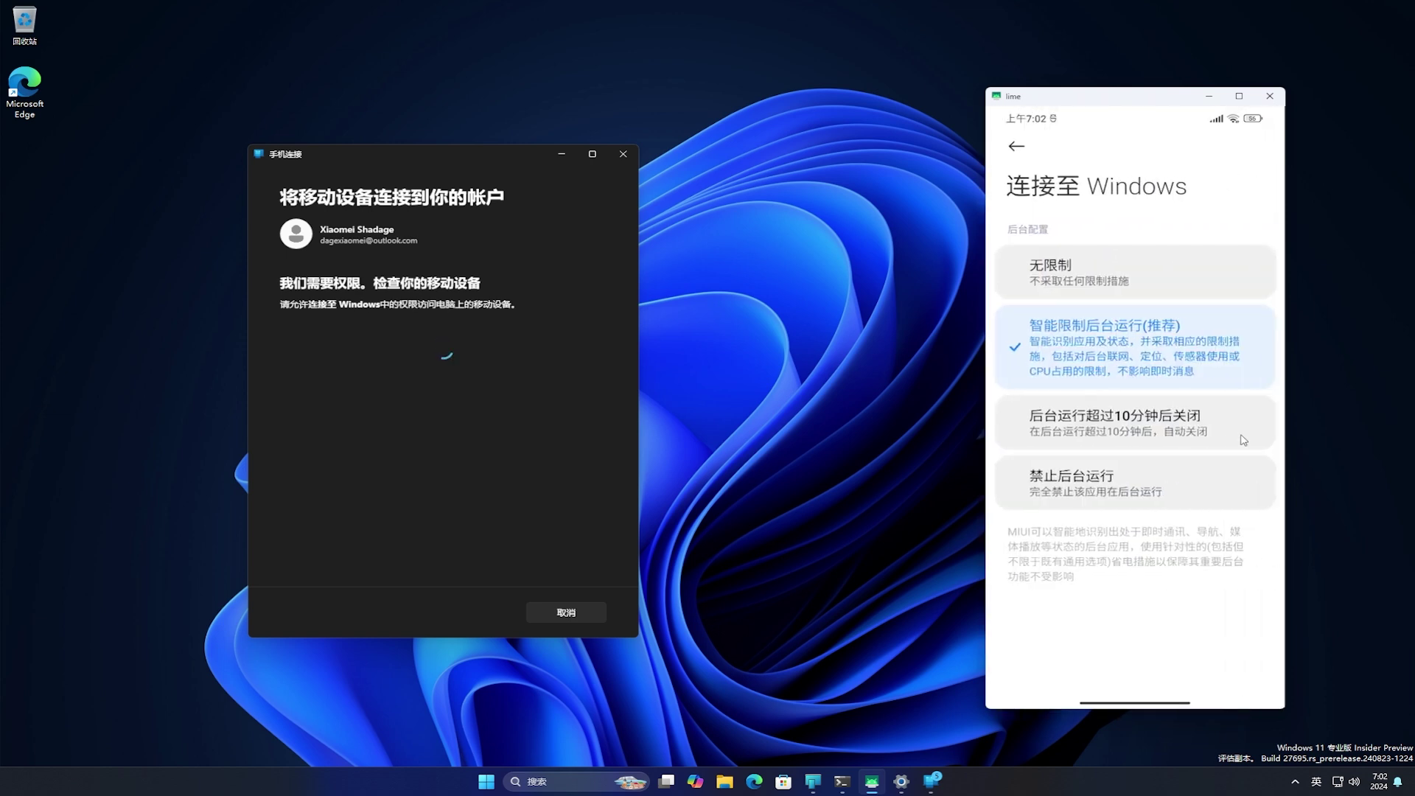
Leave background settings, decline sharing usage data with Microsoft, and finish the phone setup
{"action": "left_click", "coordinate": [1188, 367]}
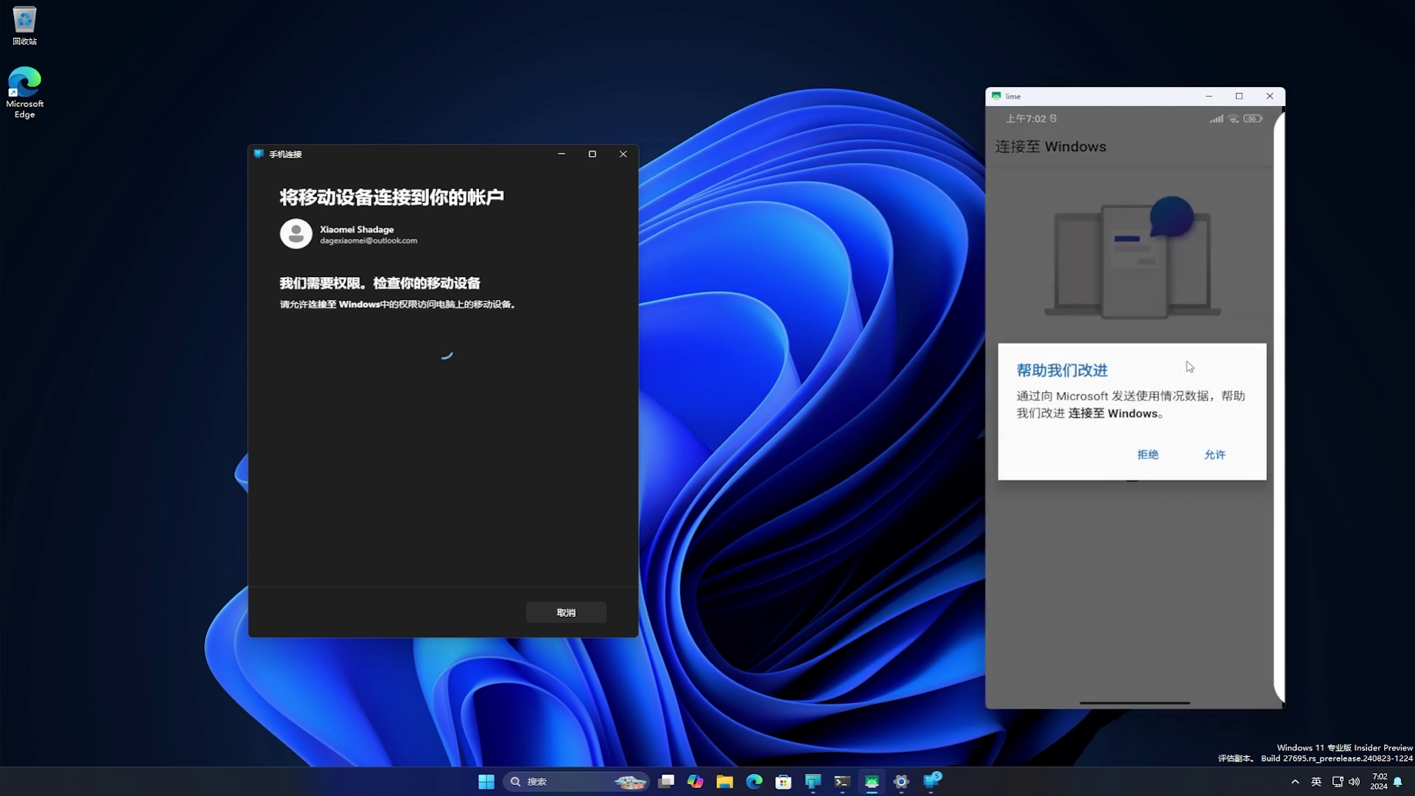
{"action": "left_click", "coordinate": [1152, 455]}
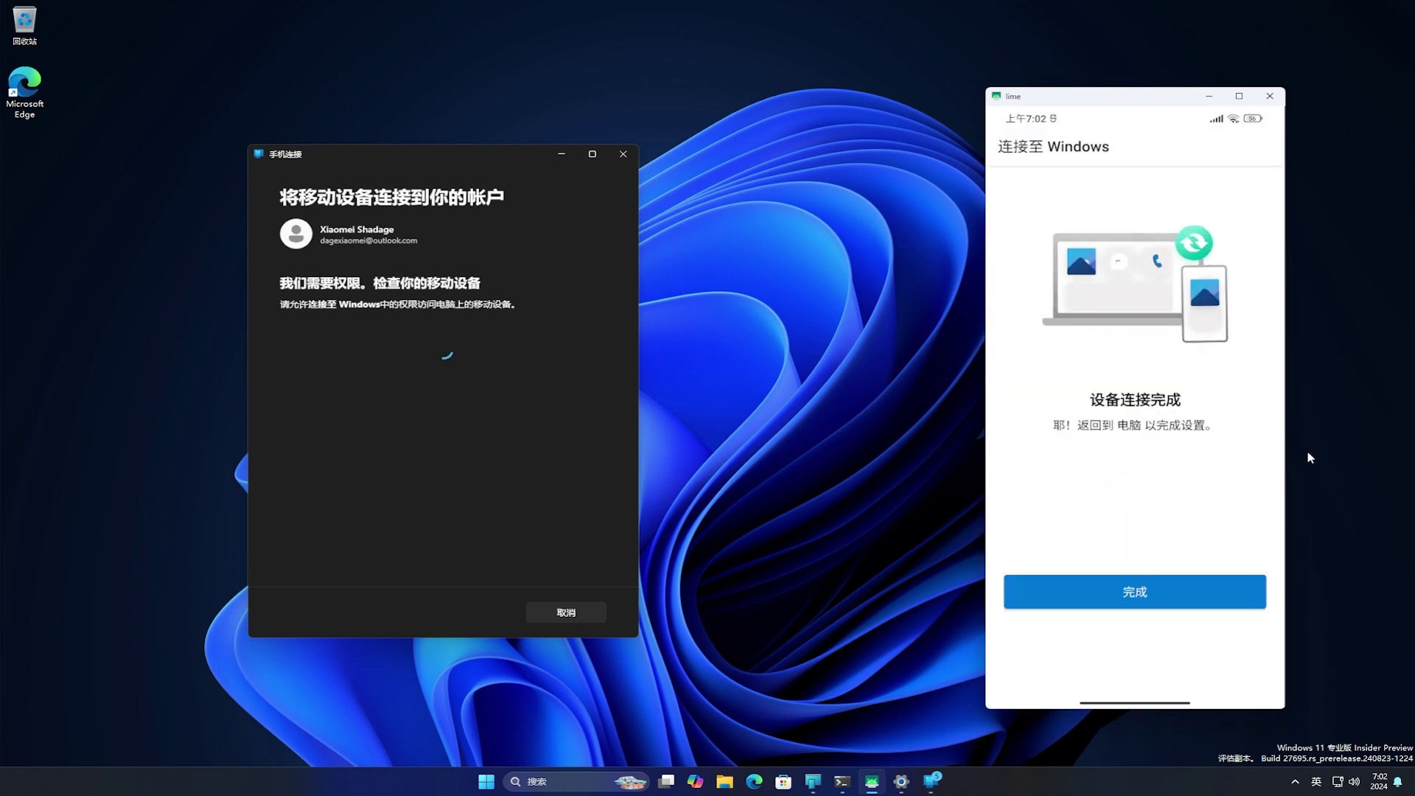
{"action": "left_click", "coordinate": [1217, 598]}
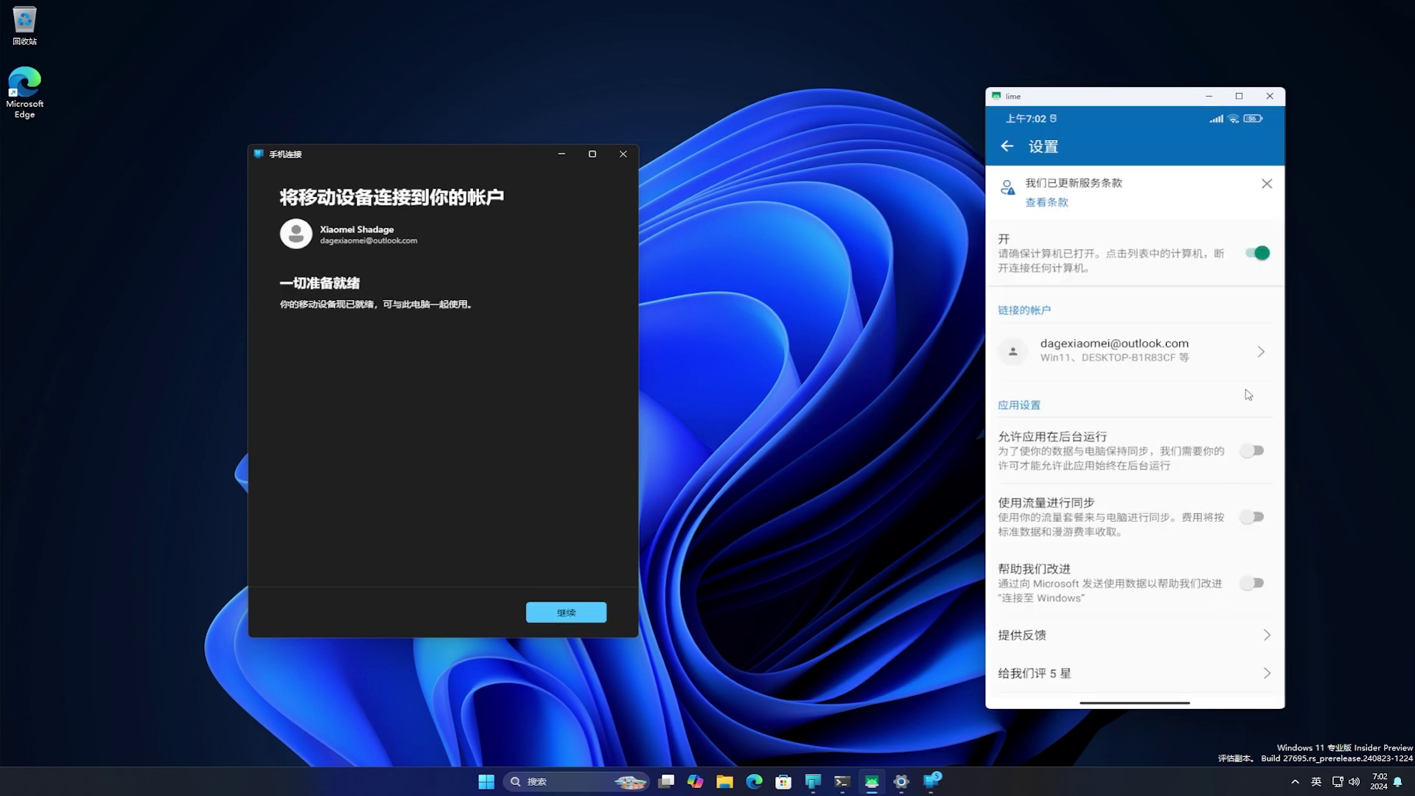
Dismiss the updated terms notice, then open and close the terms page from the account details
{"action": "left_click", "coordinate": [1267, 185]}
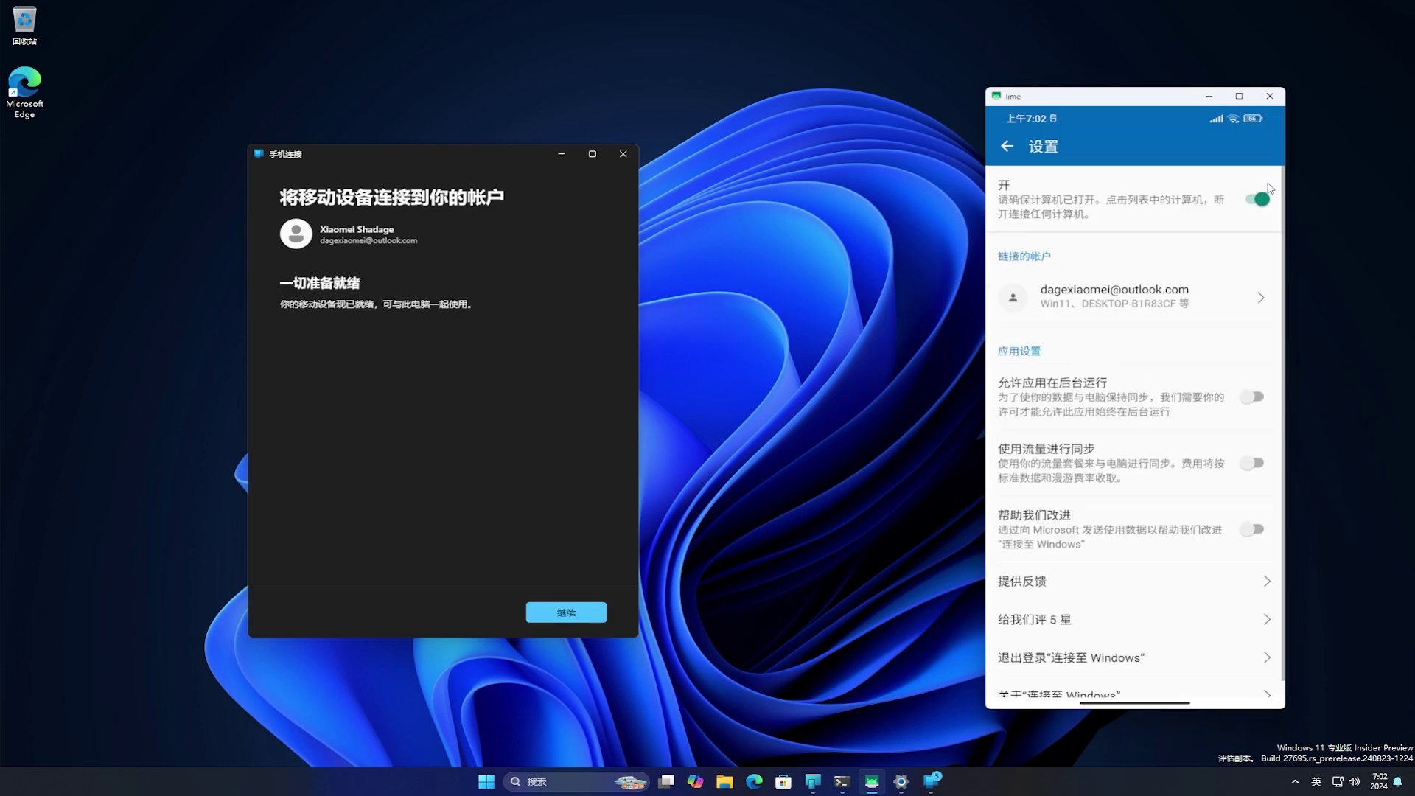
{"action": "left_click", "coordinate": [1127, 302]}
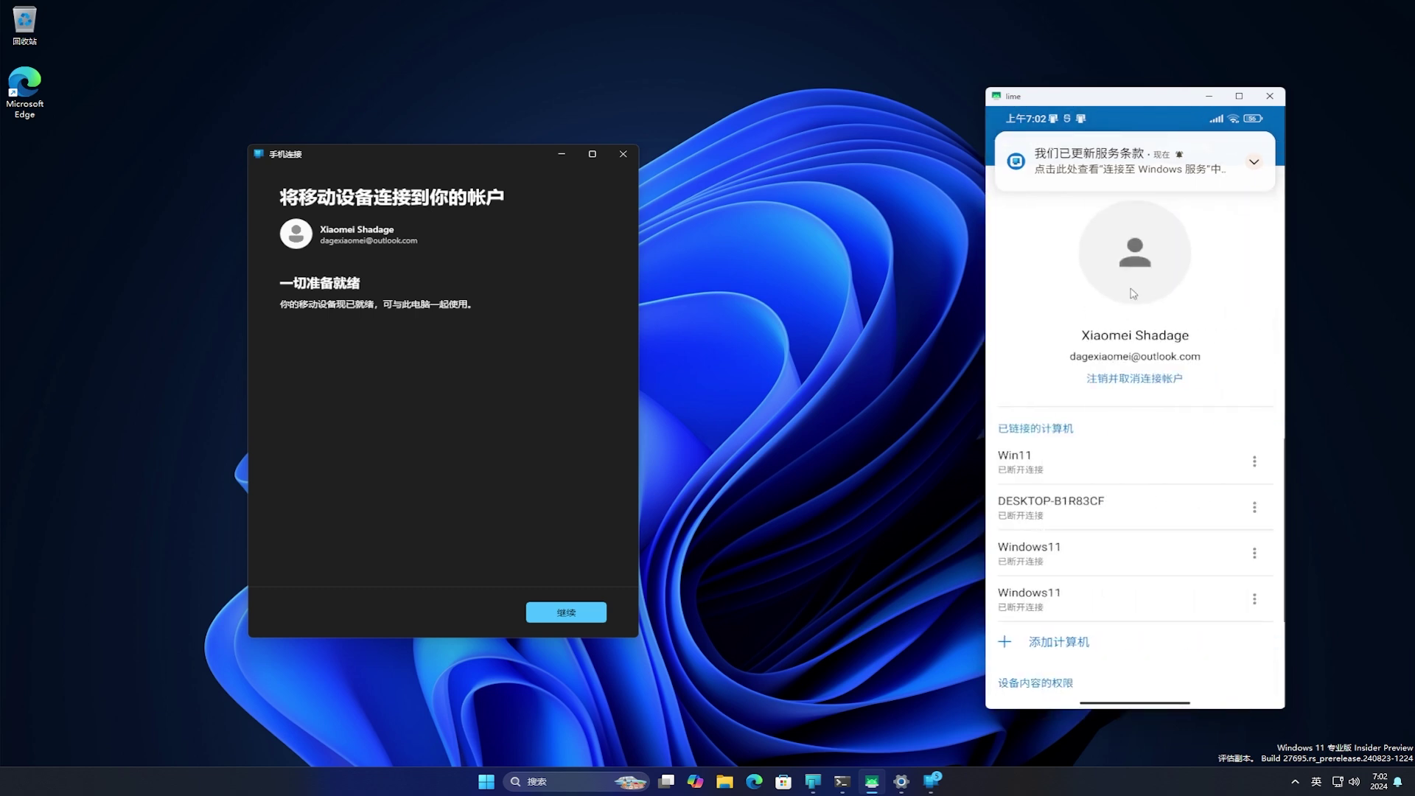
{"action": "left_click", "coordinate": [1154, 164]}
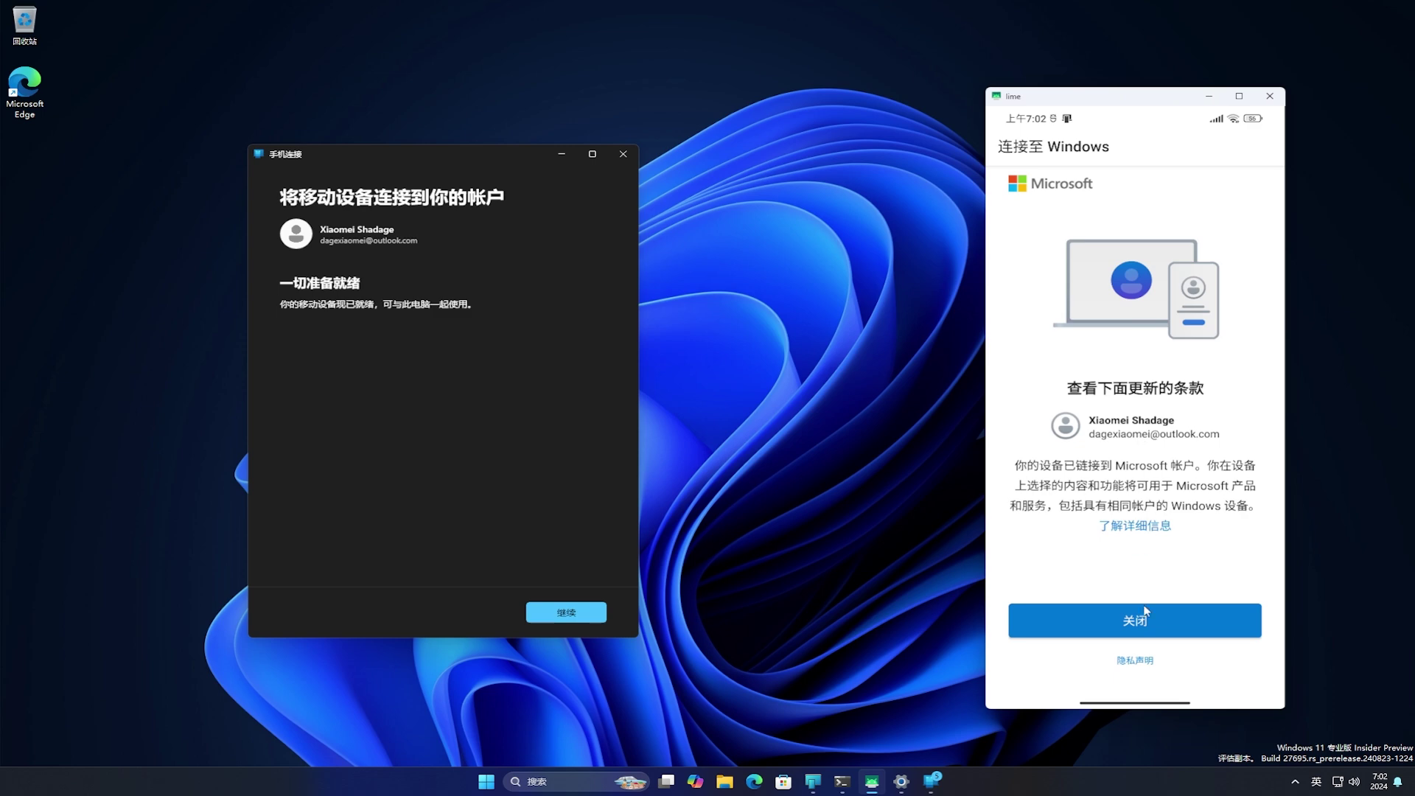
{"action": "left_click", "coordinate": [1143, 619]}
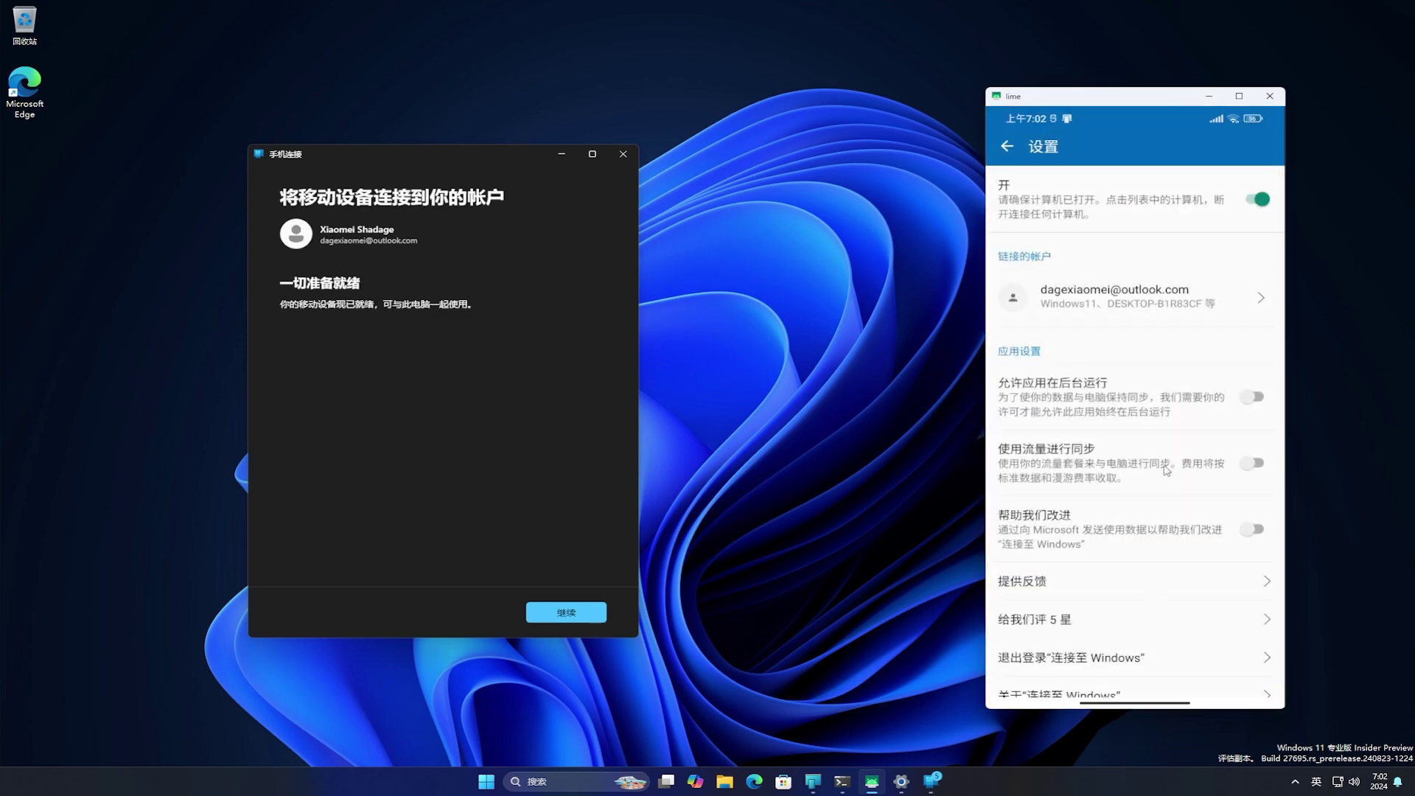
Relaunch Link to Windows from the phone's home screen and decline usage-data sharing
{"action": "middle_click", "coordinate": [1211, 297]}
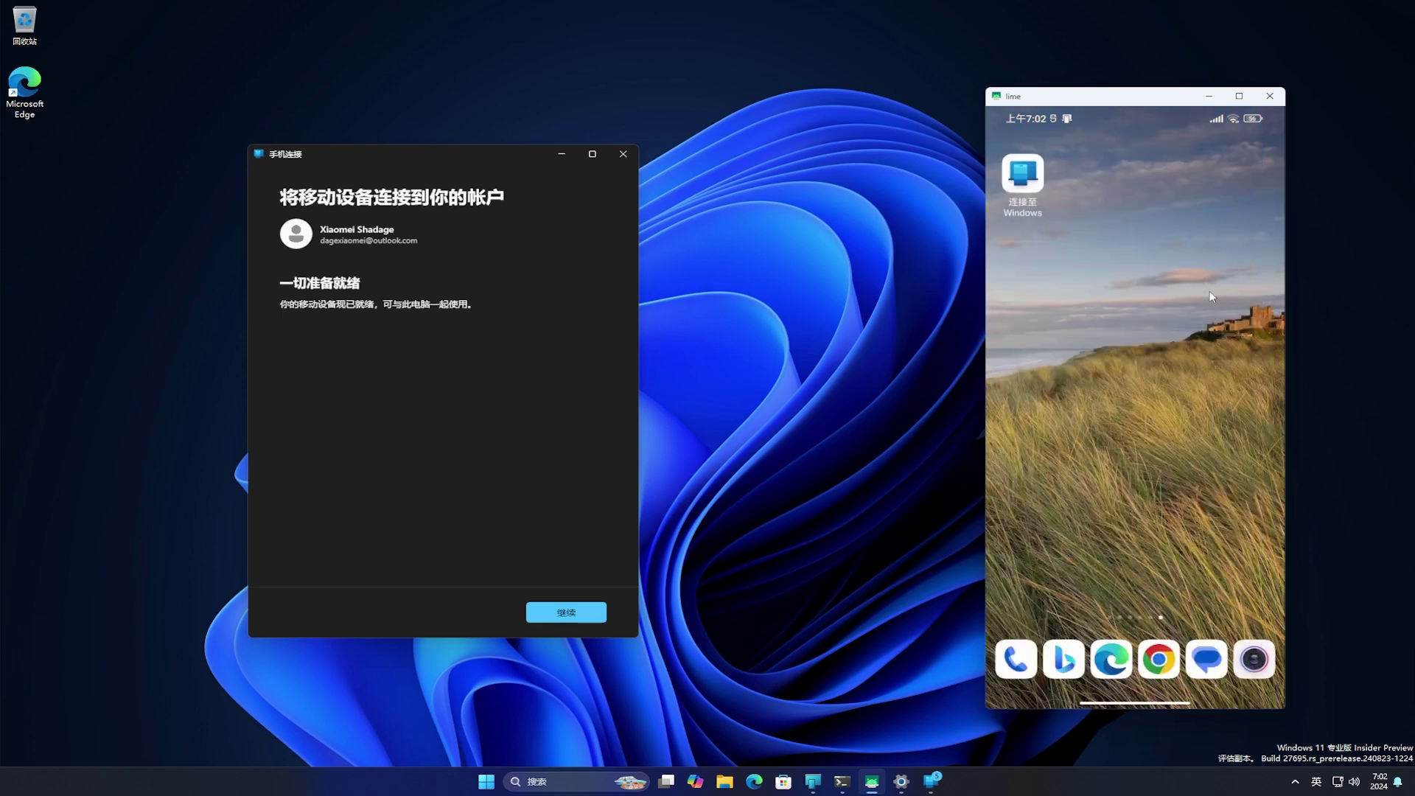
{"action": "left_click", "coordinate": [1031, 181]}
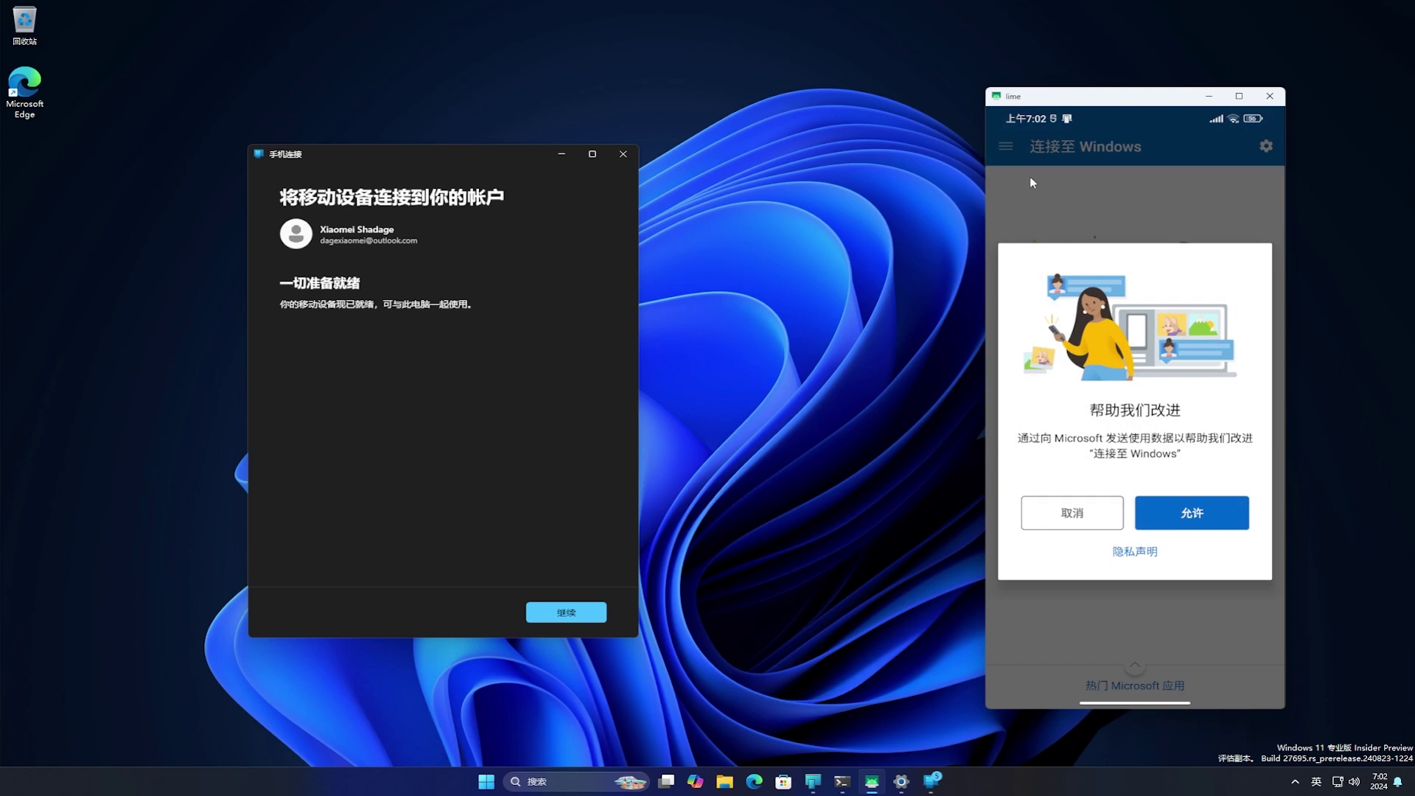
{"action": "left_click", "coordinate": [1089, 520]}
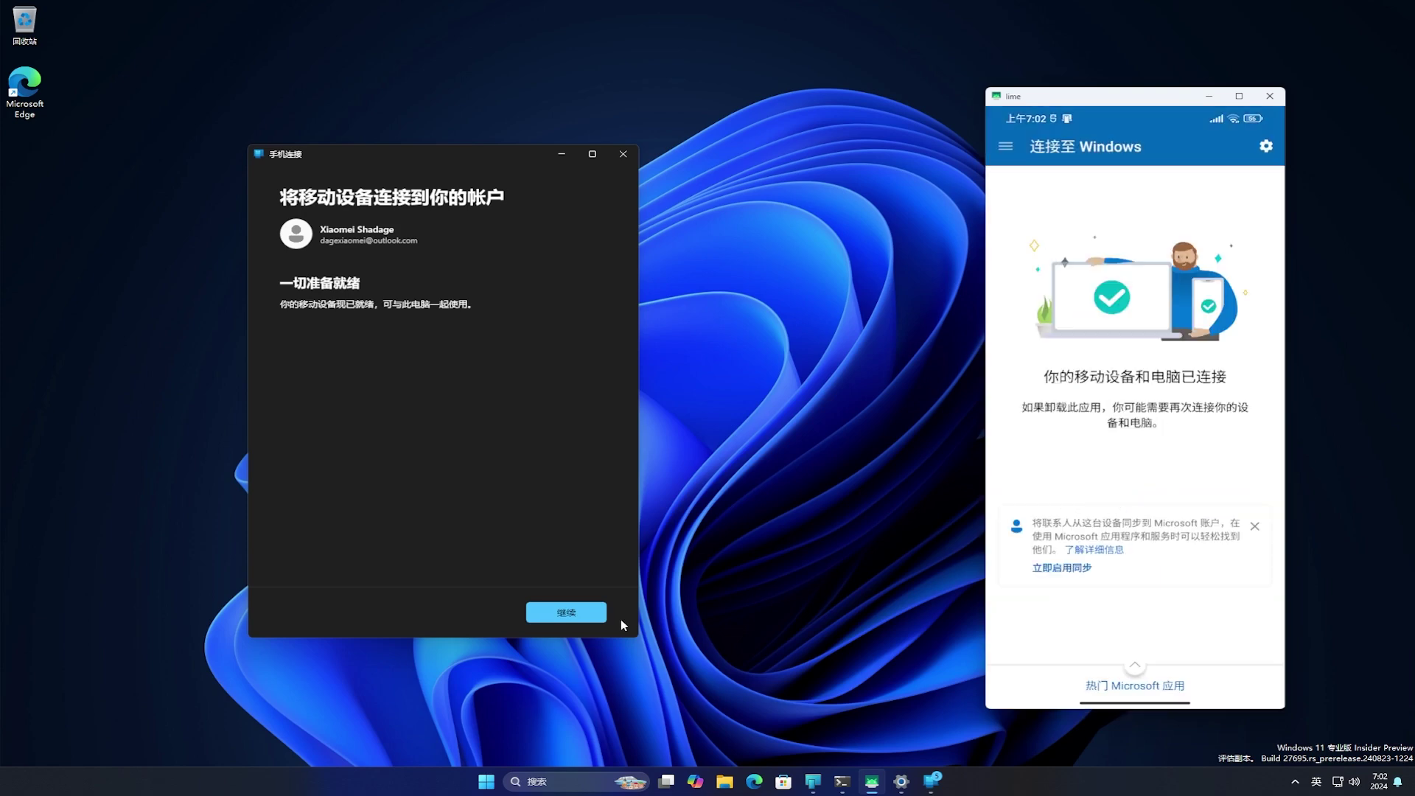
Open Phone Link's main window, make it open at Windows sign-in, and pin it to the taskbar
{"action": "left_click", "coordinate": [580, 619]}
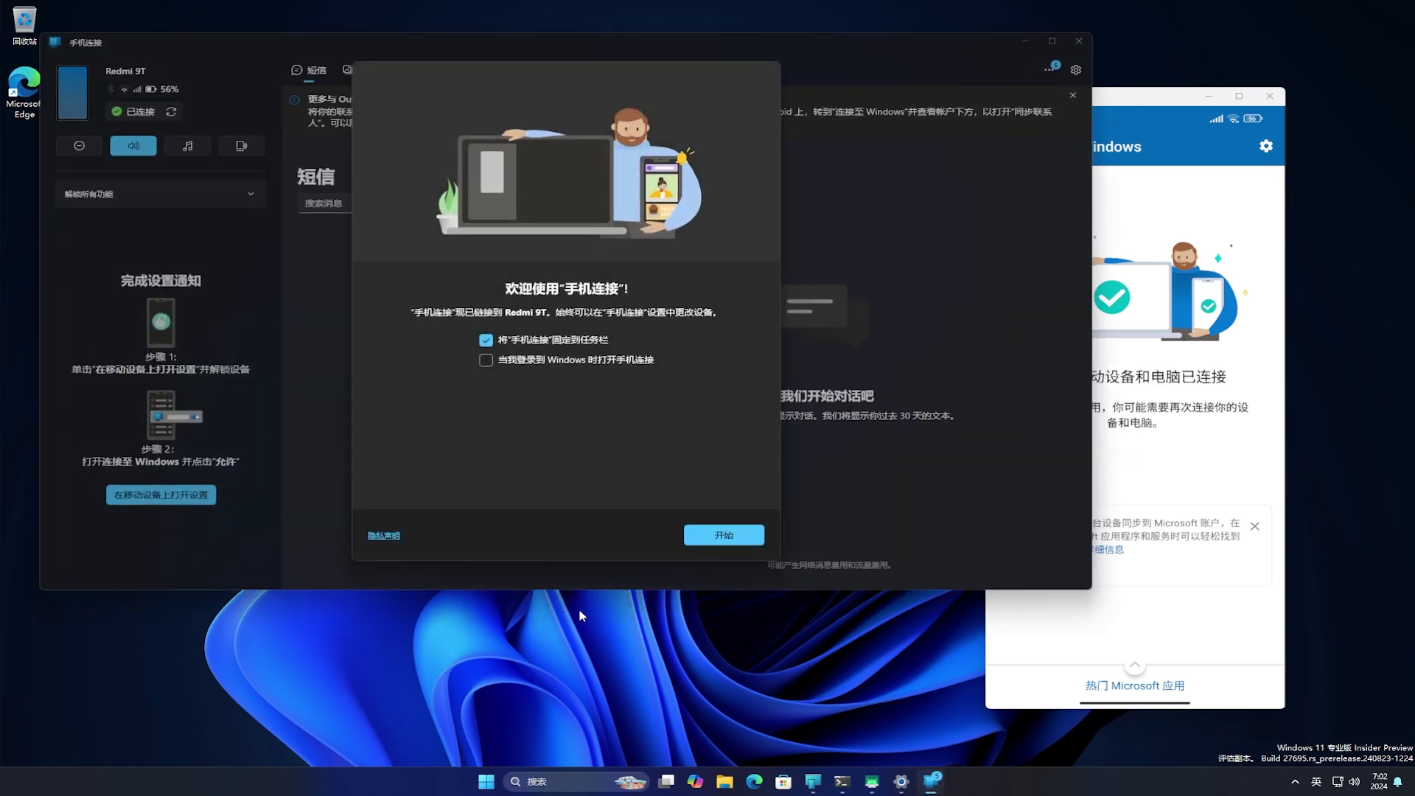
{"action": "left_click", "coordinate": [576, 362]}
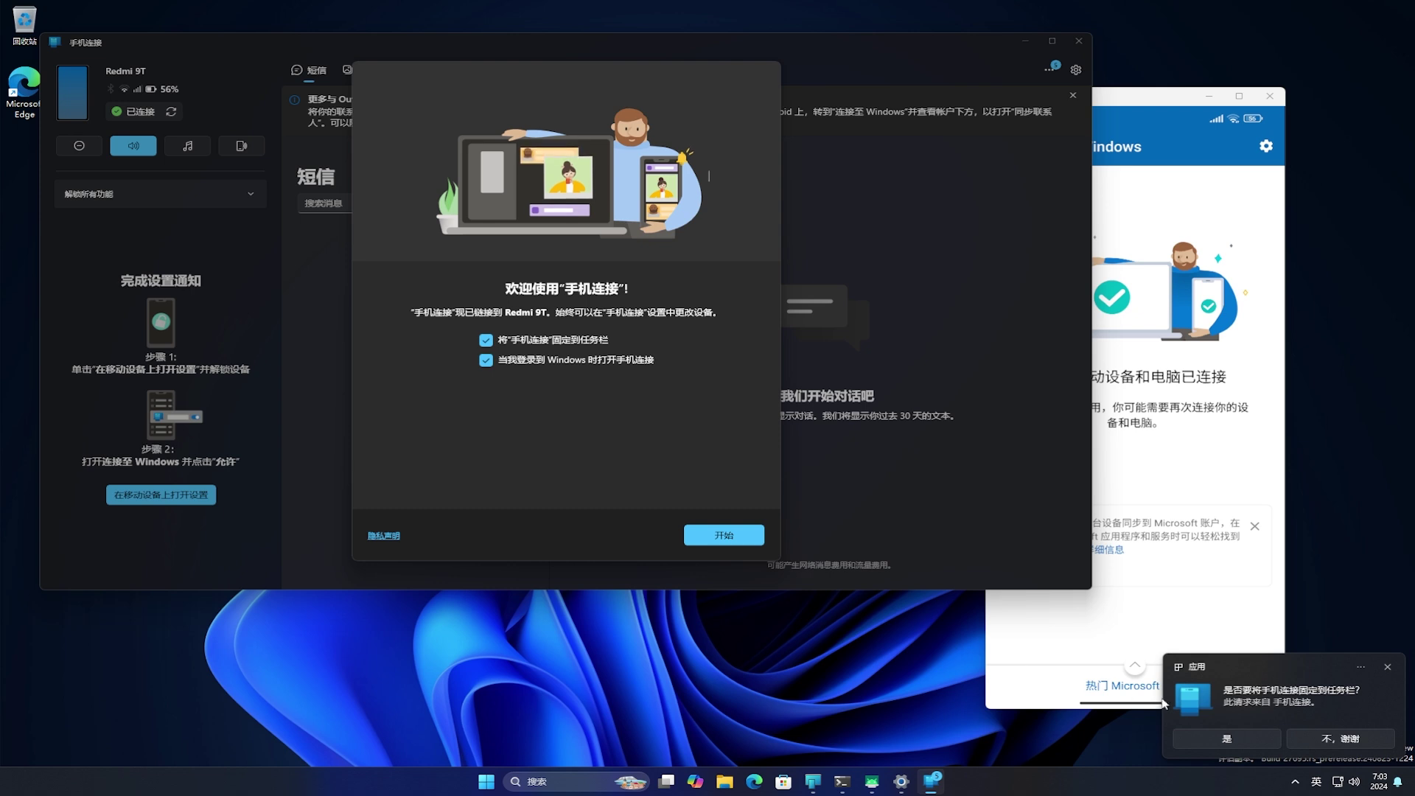
{"action": "left_click", "coordinate": [1243, 739]}
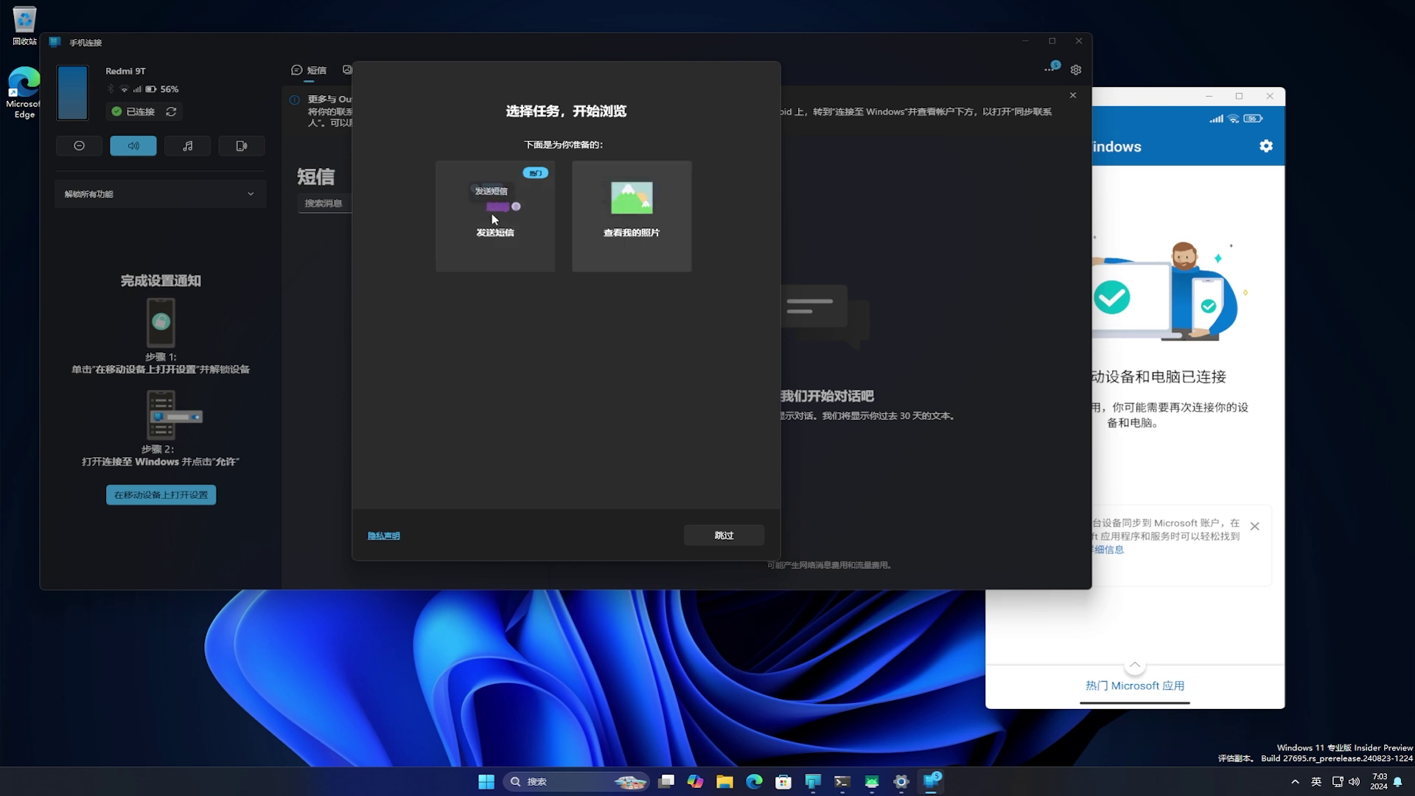
Skip the starter tasks, dismiss the Outlook and Teams contacts banner, then resize and reposition the window
{"action": "left_click", "coordinate": [726, 538]}
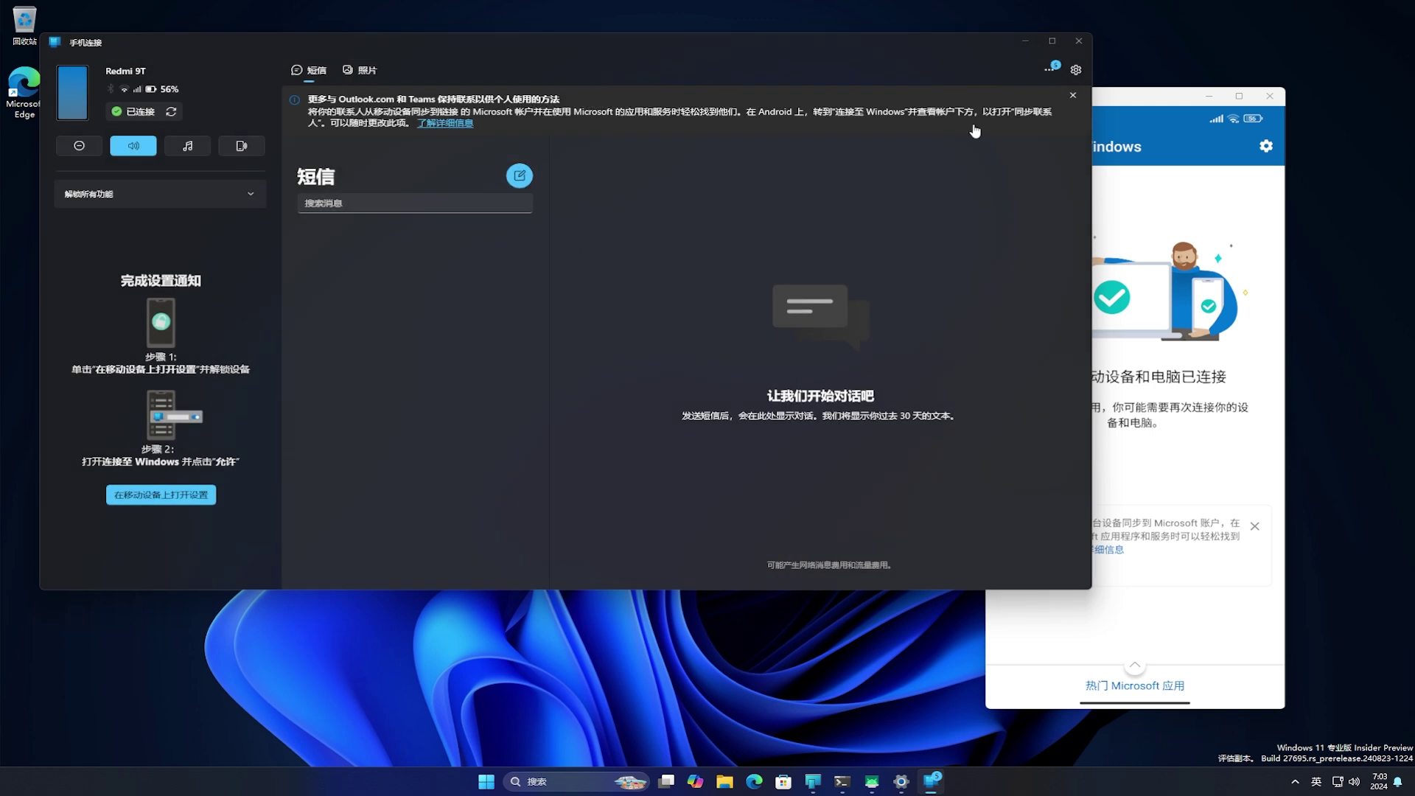
{"action": "left_click", "coordinate": [1072, 97]}
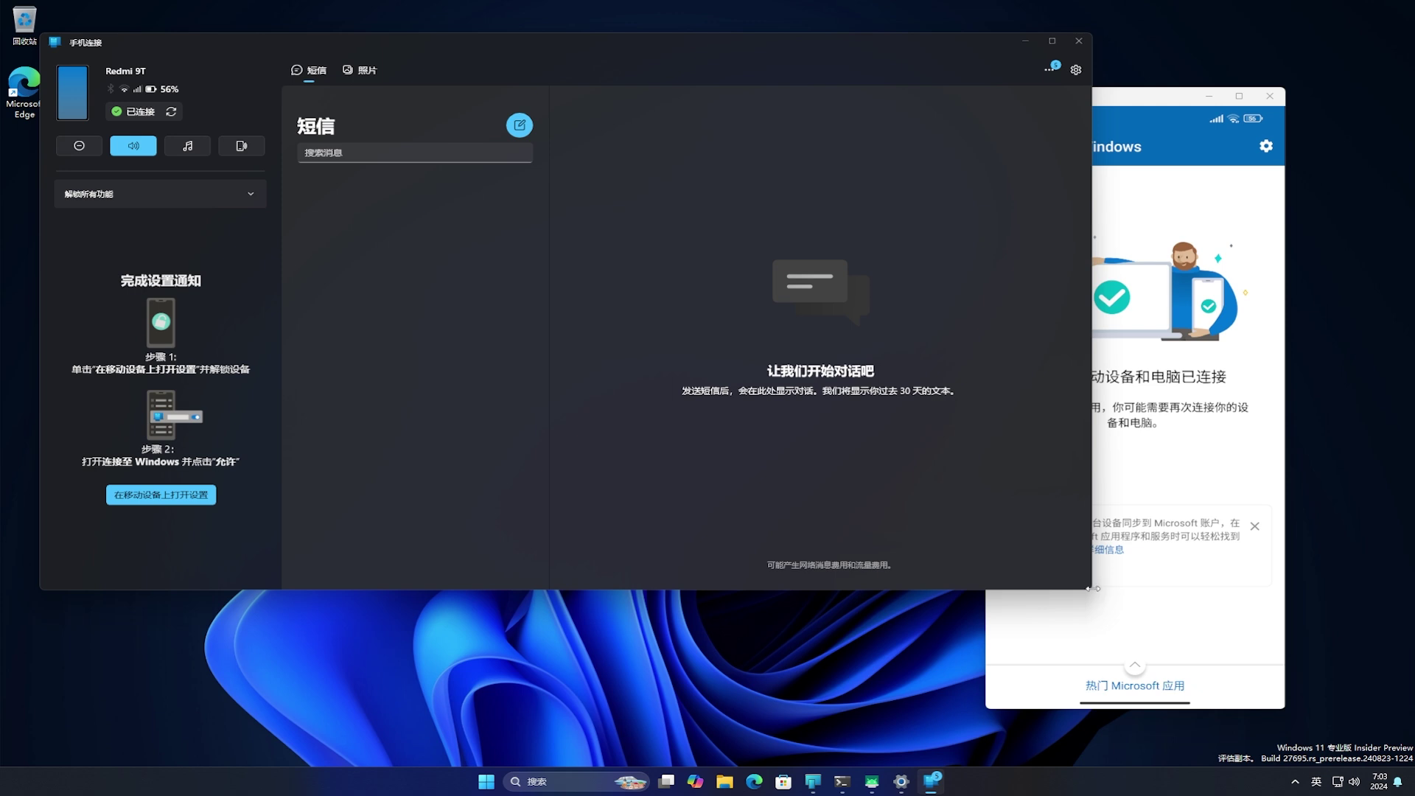
{"action": "left_click_drag", "start_coordinate": [1092, 591], "coordinate": [876, 490]}
{"action": "left_click_drag", "start_coordinate": [552, 58], "coordinate": [619, 162]}
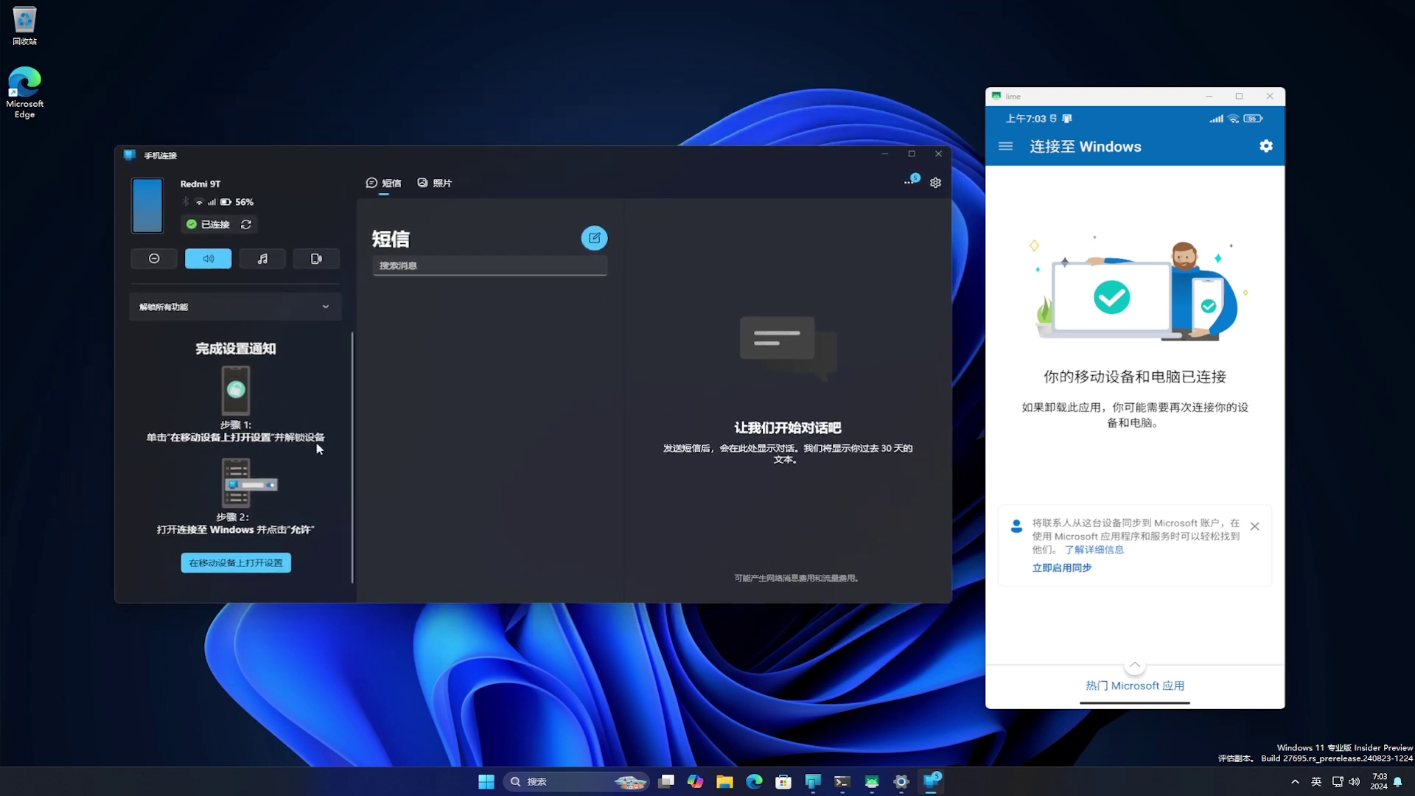
Grant Link to Windows notification access on the phone, then return to the app
{"action": "left_click", "coordinate": [234, 561]}
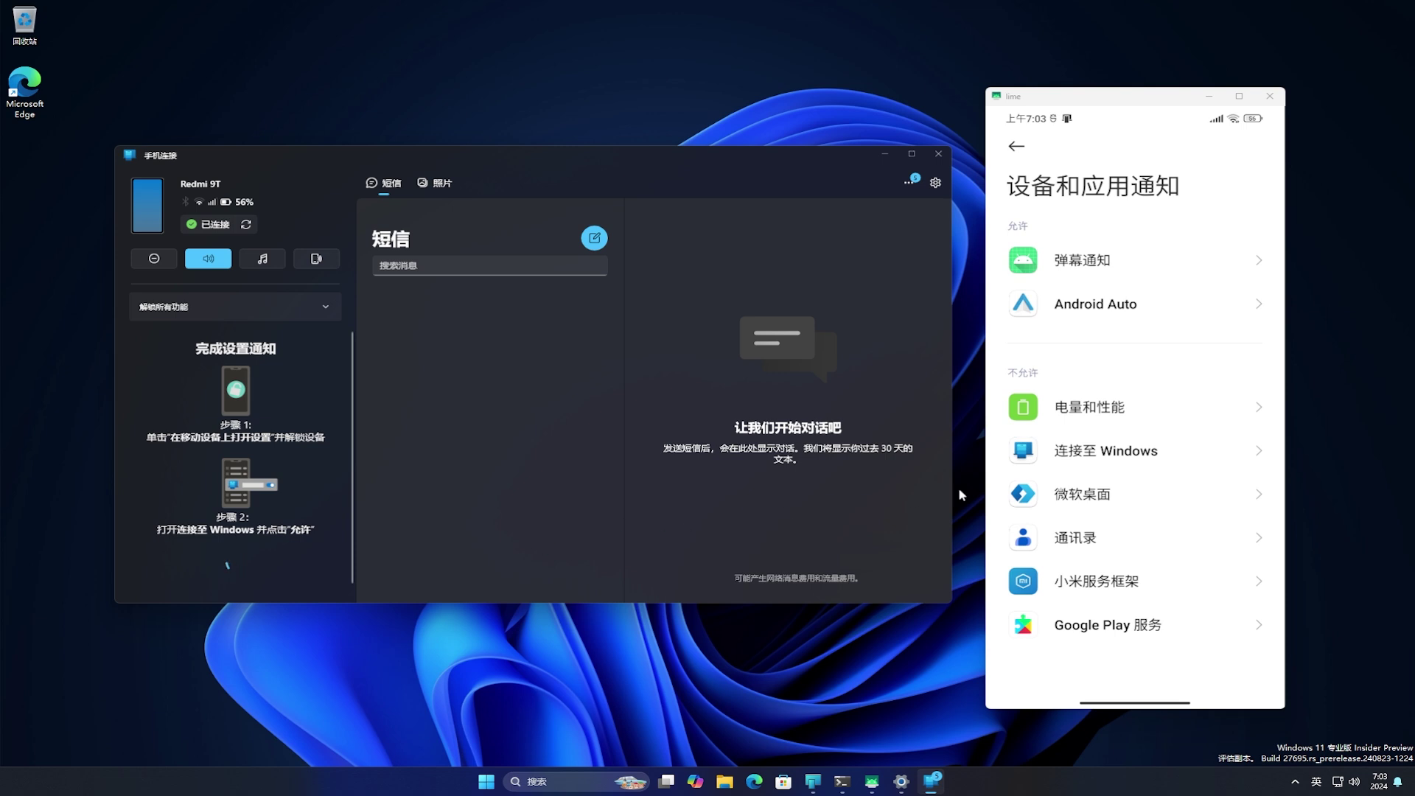
{"action": "left_click", "coordinate": [1127, 457]}
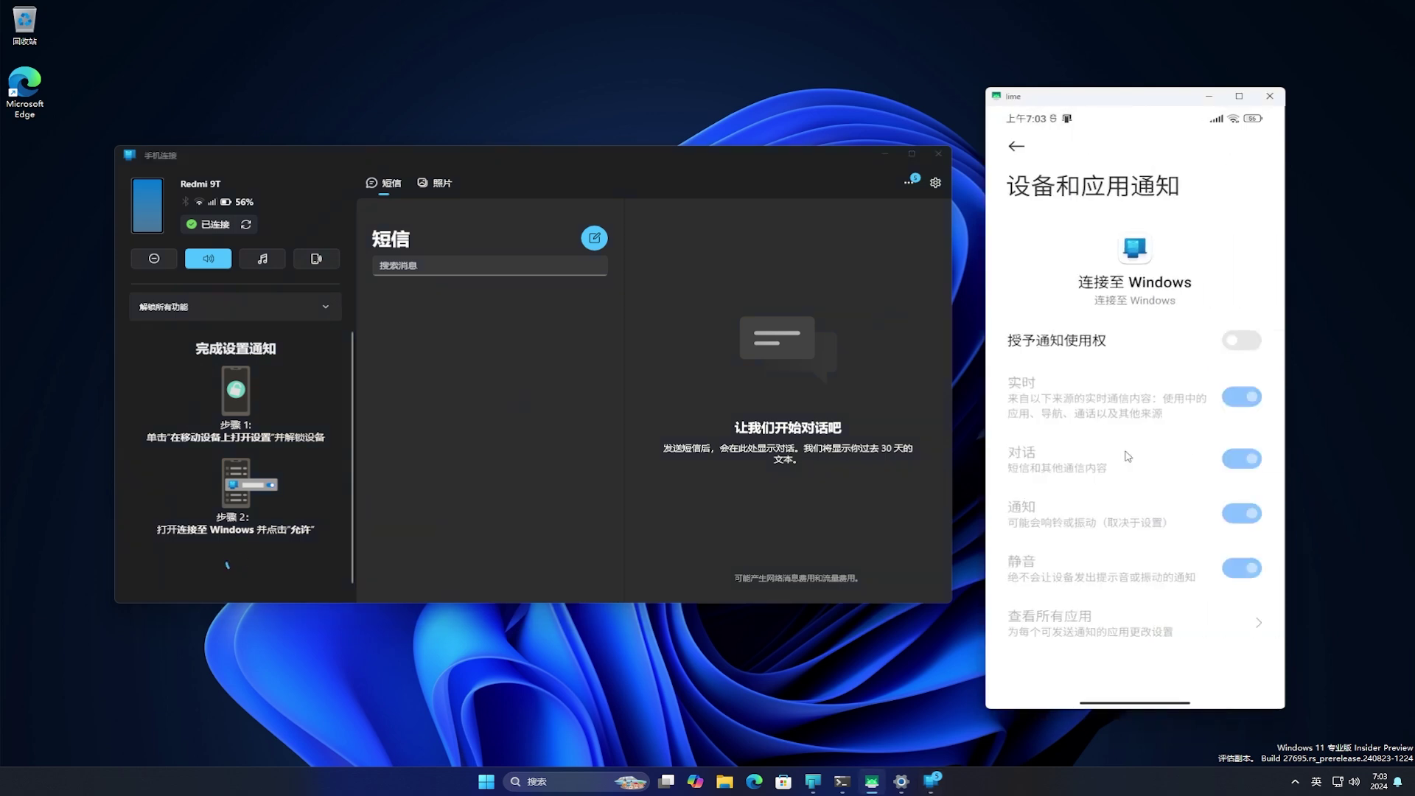
{"action": "left_click", "coordinate": [1251, 344]}
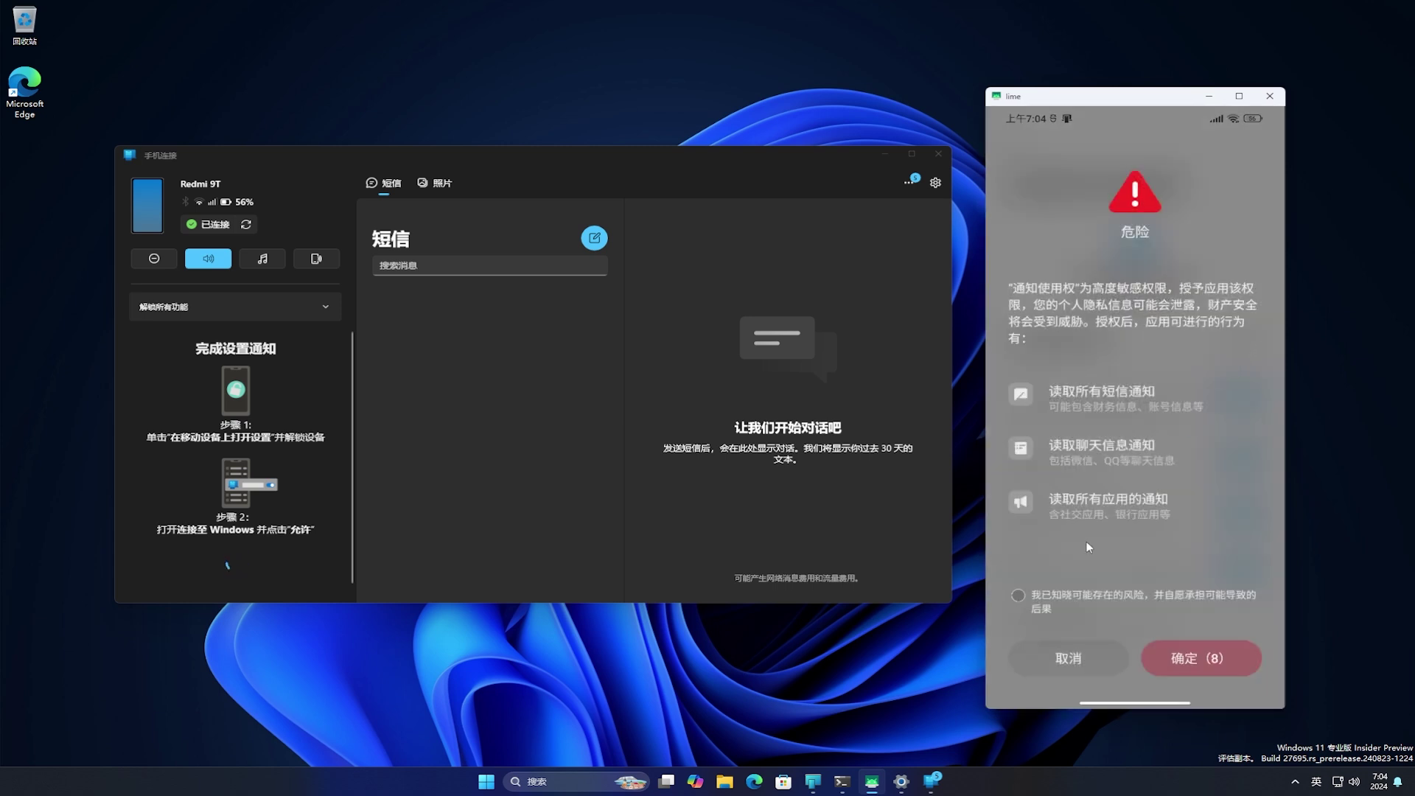
{"action": "left_click", "coordinate": [1020, 594]}
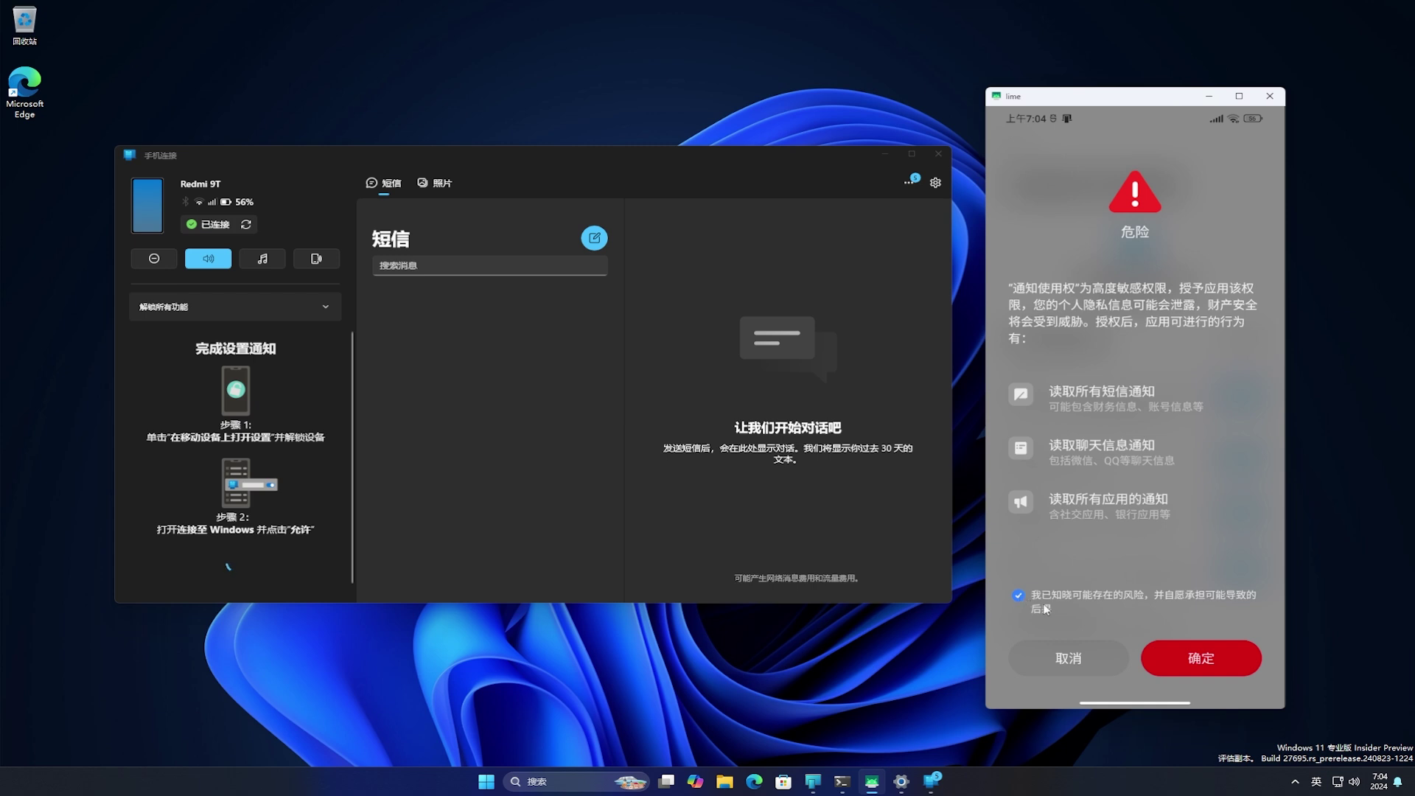
{"action": "left_click", "coordinate": [1227, 660]}
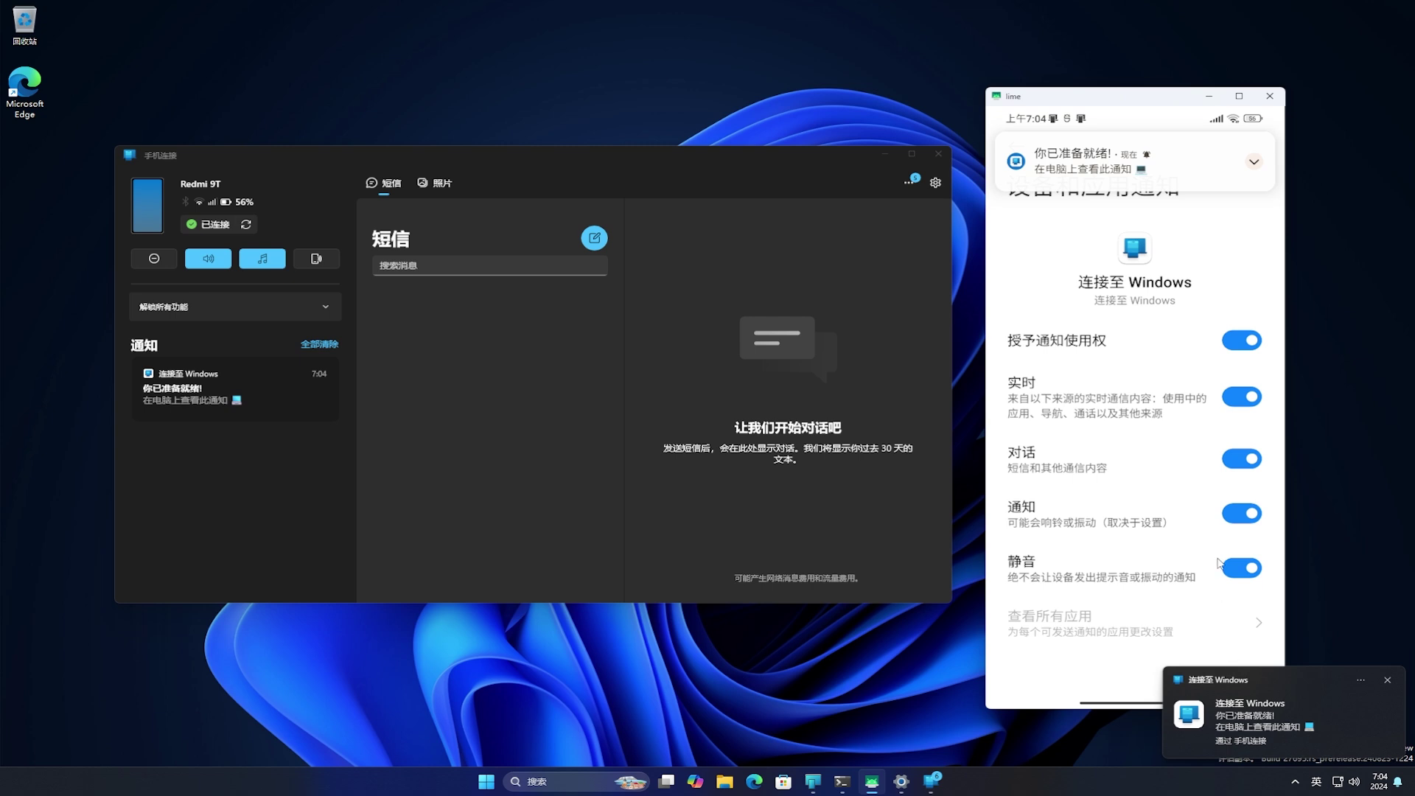
{"action": "right_click", "coordinate": [1240, 224]}
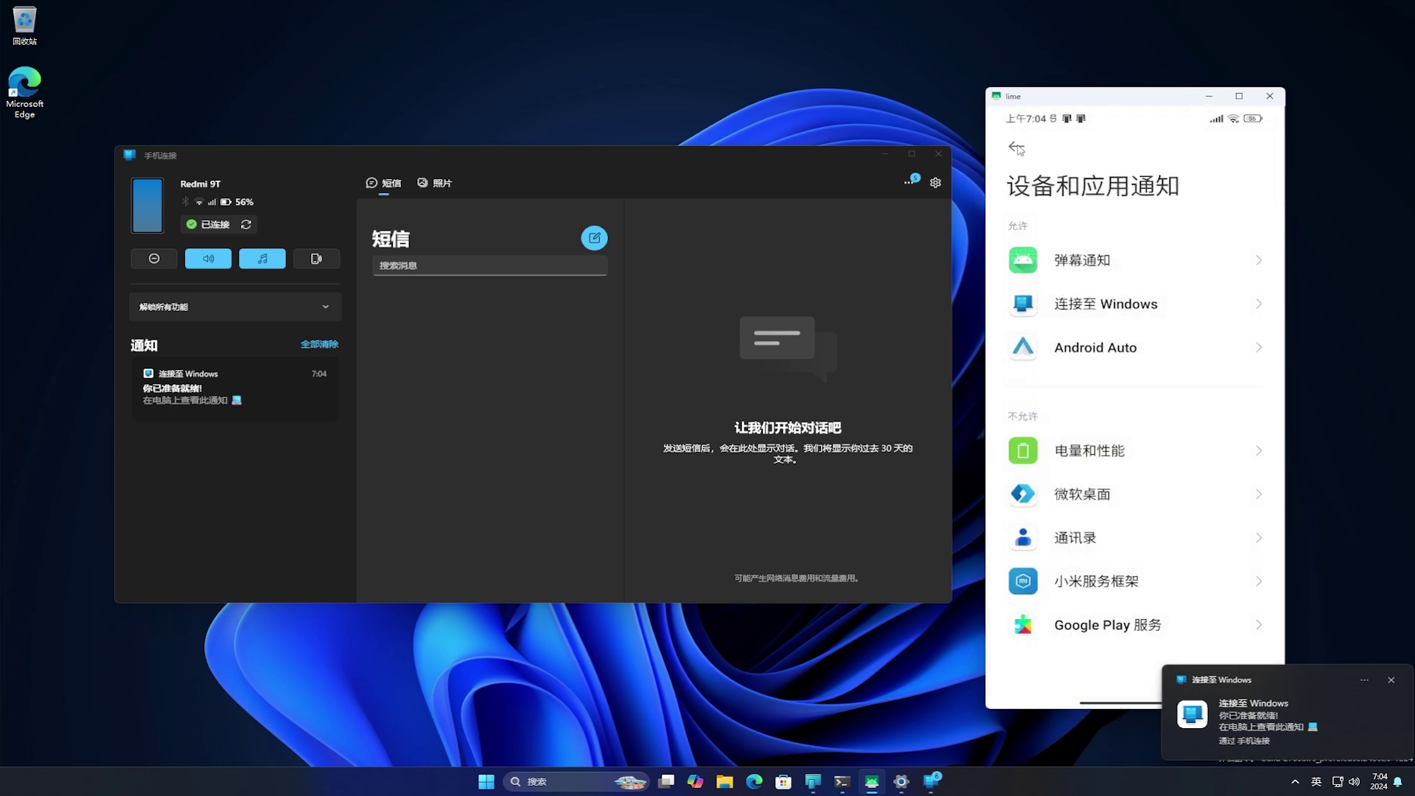
{"action": "left_click", "coordinate": [1018, 149]}
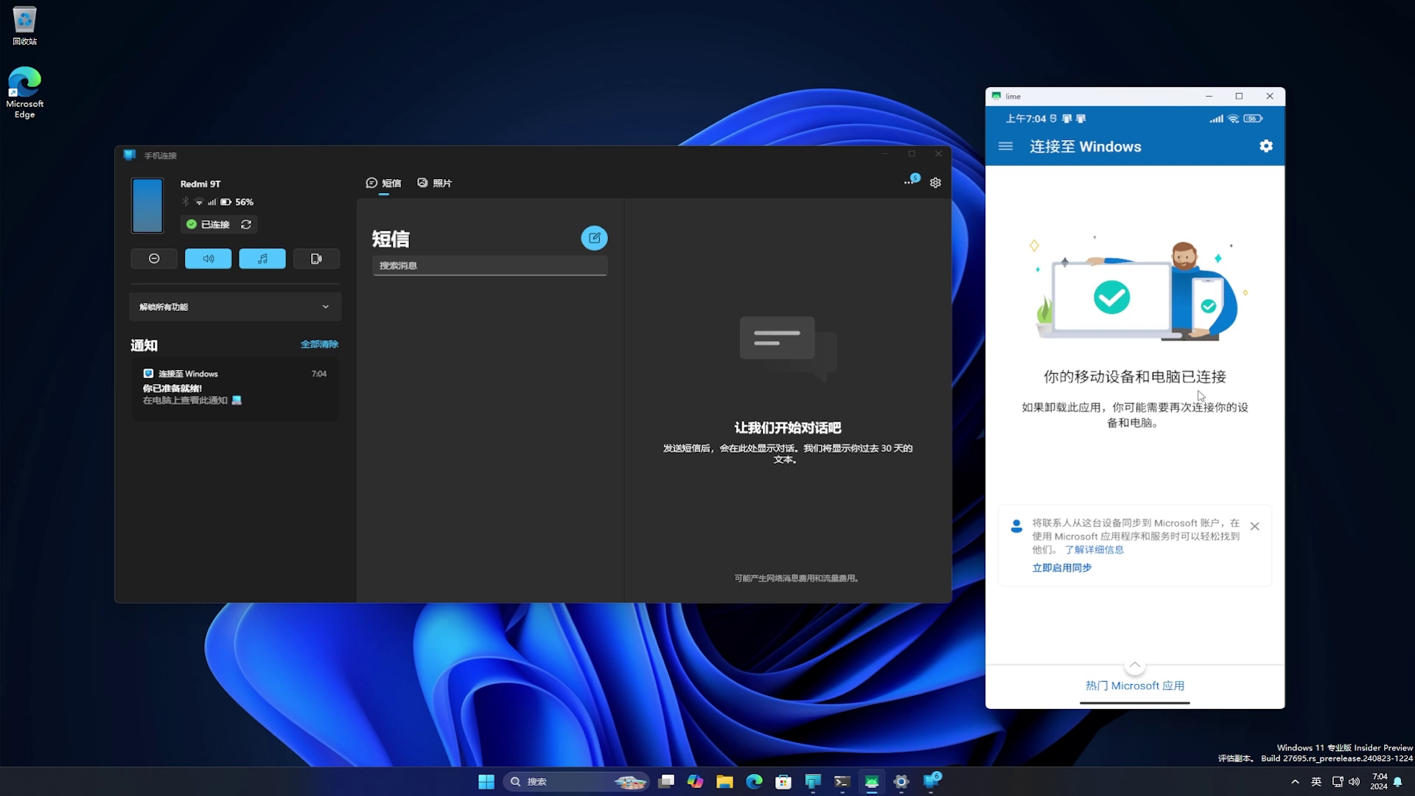
Start a new text message, then switch to the phone's photos
{"action": "left_click", "coordinate": [545, 266]}
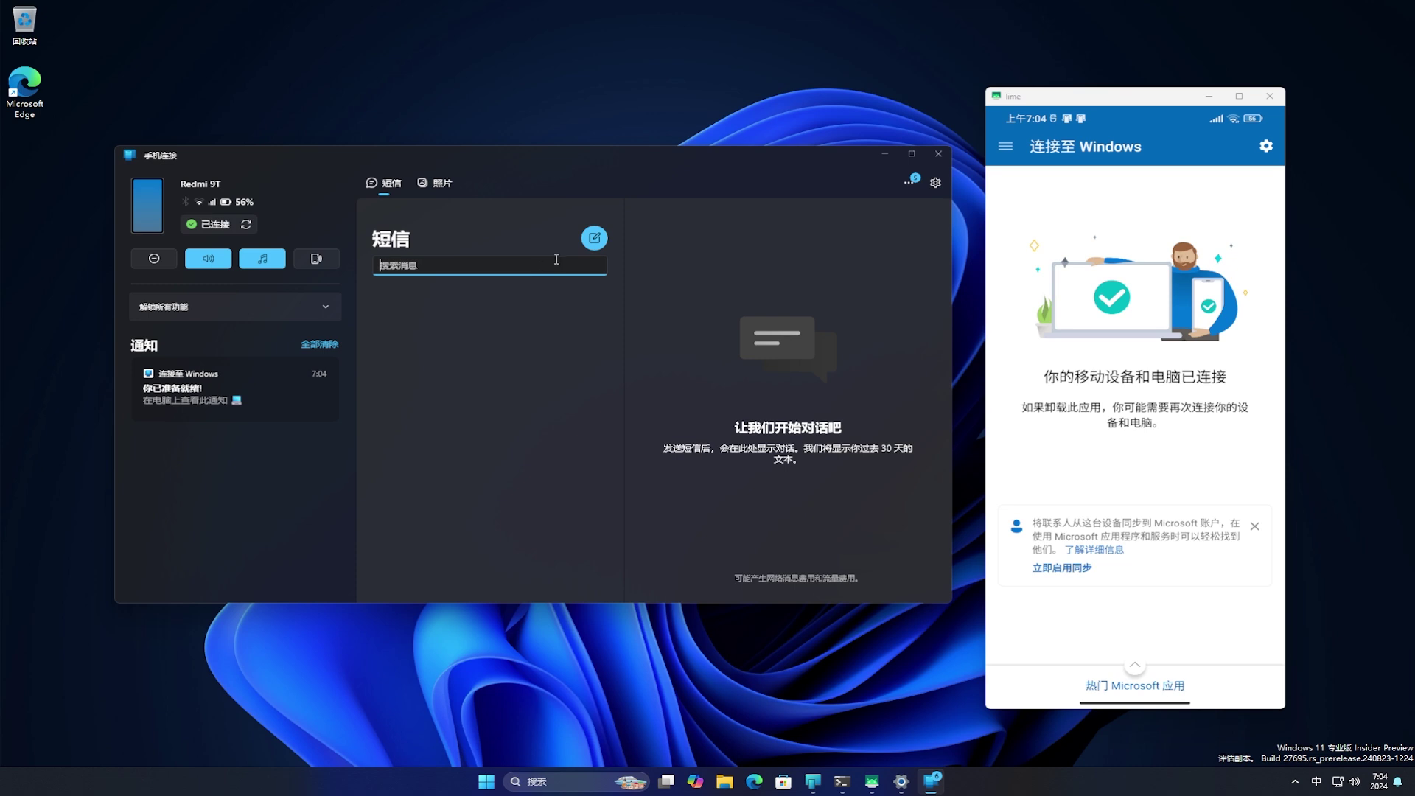
{"action": "left_click", "coordinate": [597, 241]}
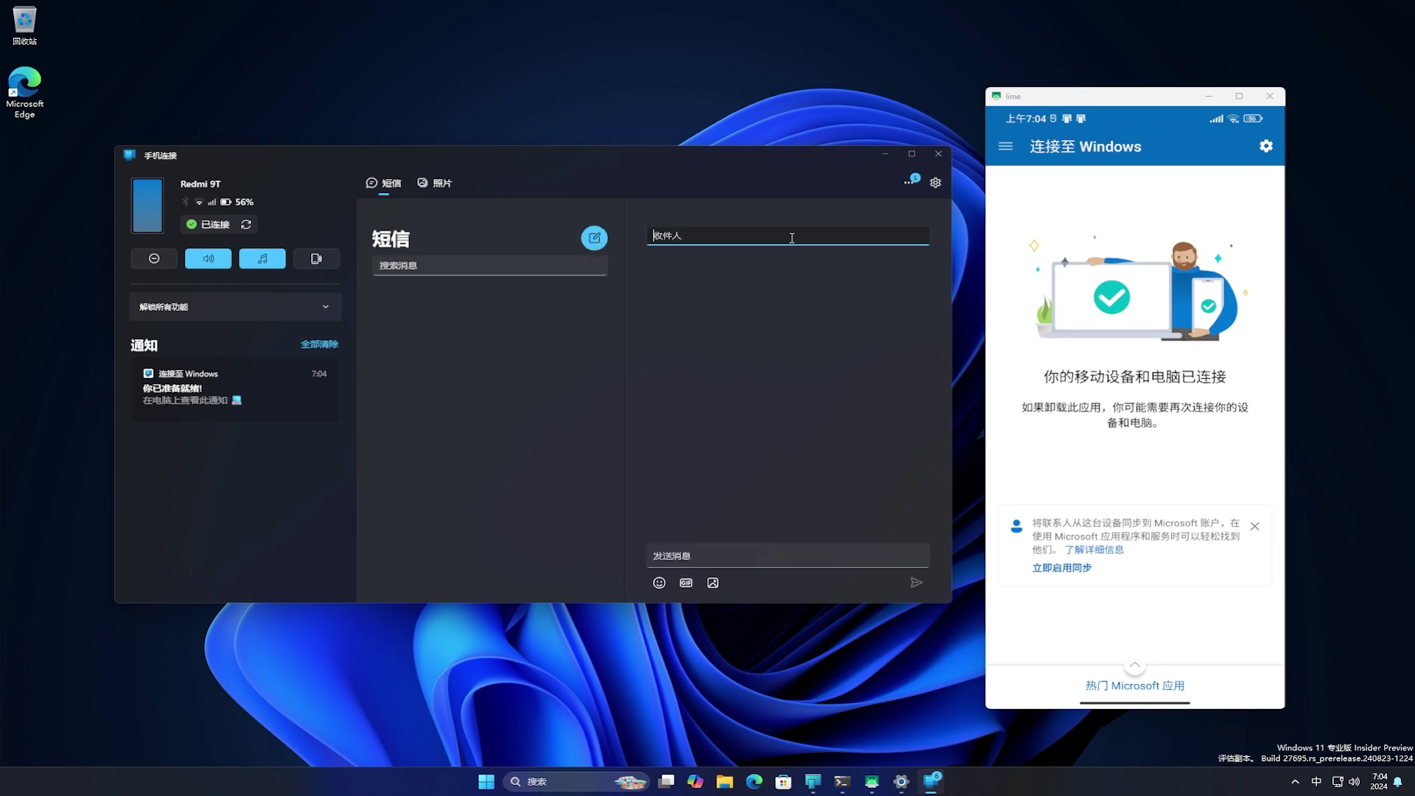
{"action": "left_click", "coordinate": [829, 554]}
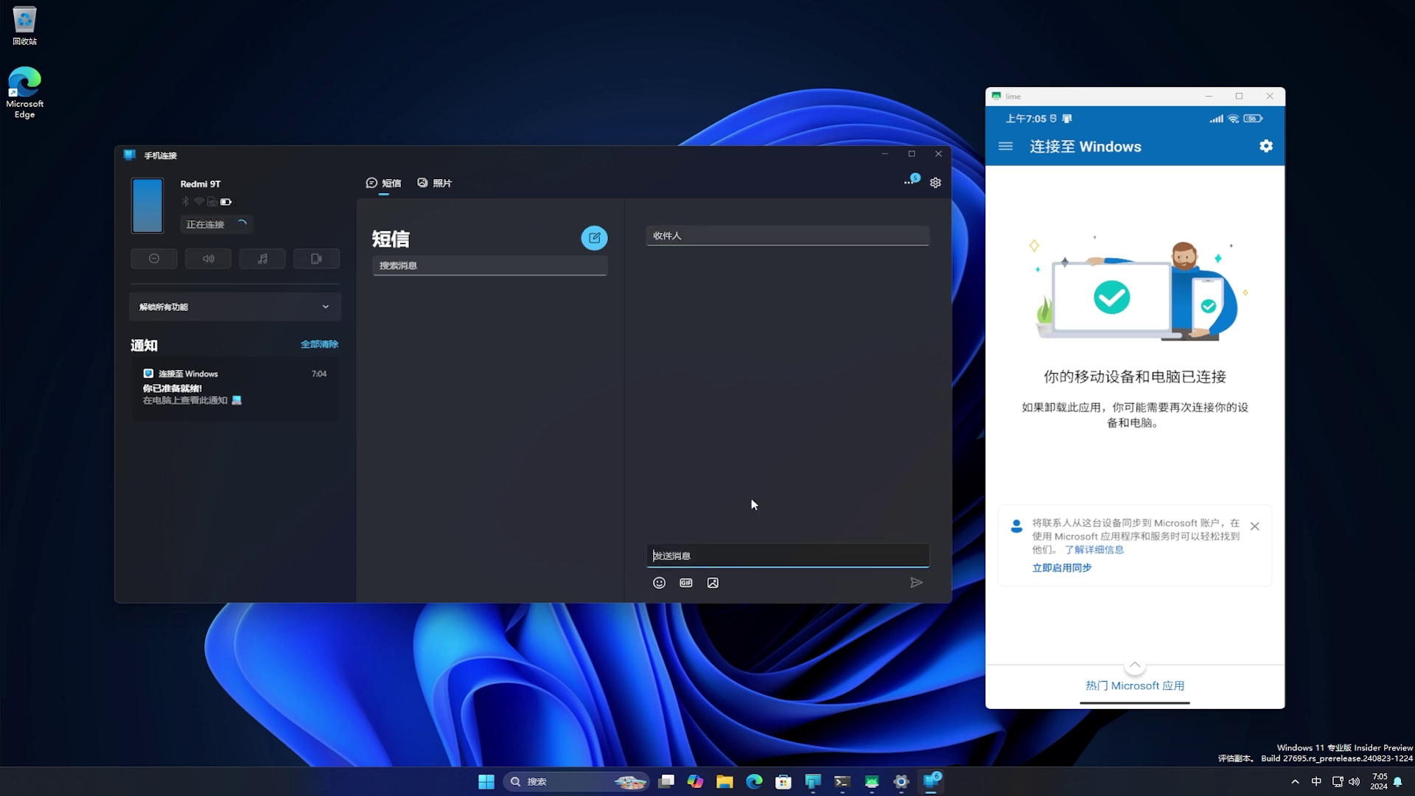
{"action": "left_click", "coordinate": [440, 184]}
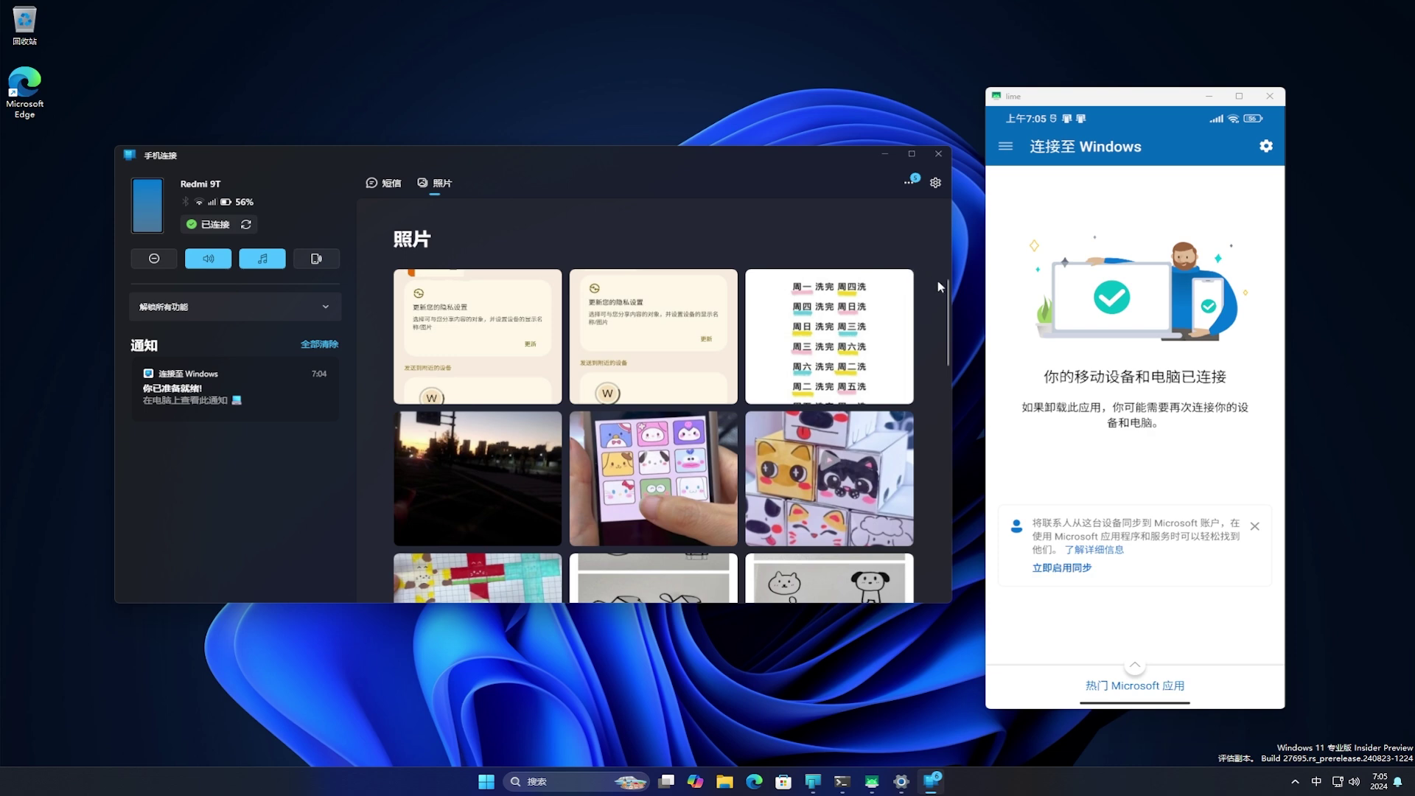
{"action": "mouse_move", "coordinate": [948, 290]}
{"action": "left_mouse_down"}
{"action": "mouse_move", "coordinate": [962, 544]}
{"action": "mouse_move", "coordinate": [953, 271]}
{"action": "left_mouse_up"}
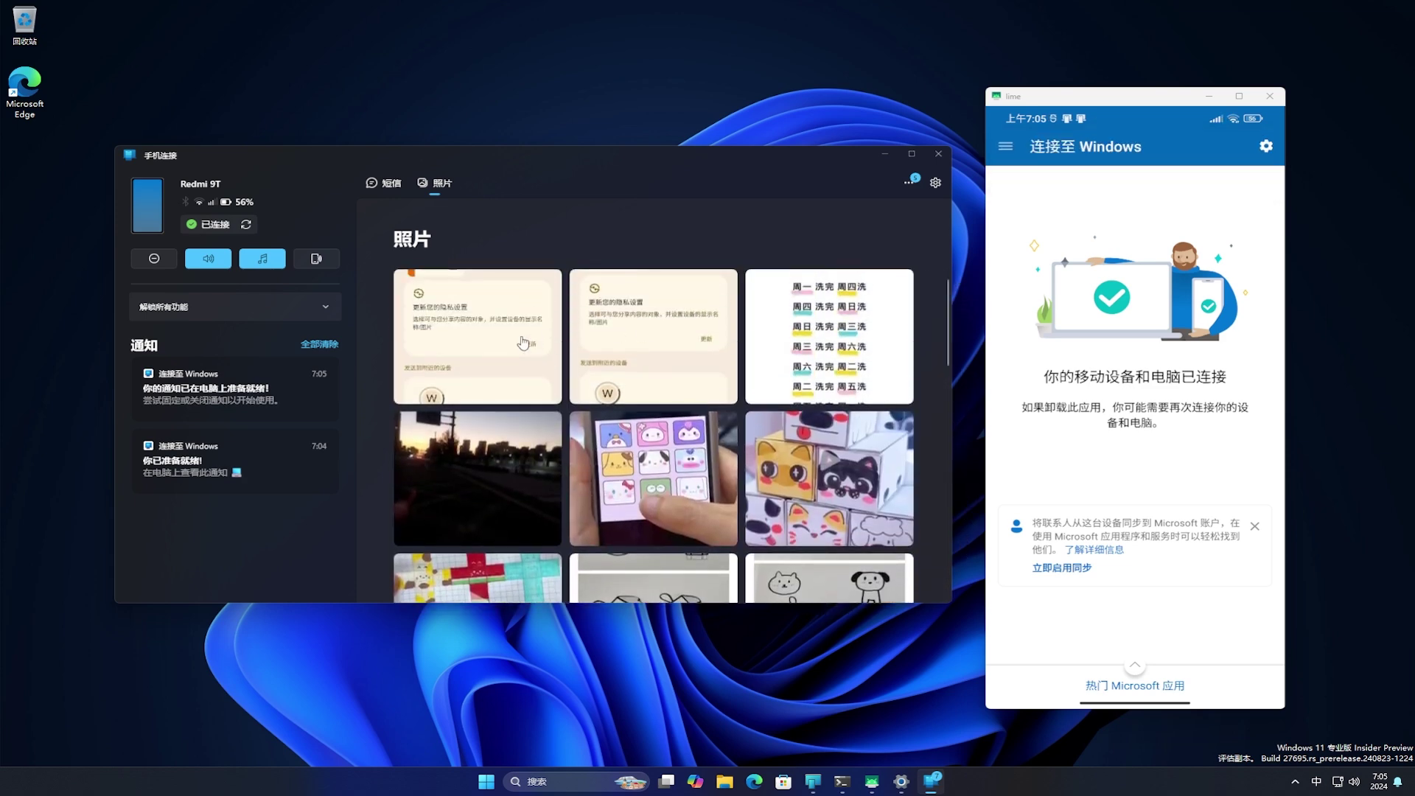
Permanently delete the two privacy-settings screenshots from the phone's photos
{"action": "right_click", "coordinate": [482, 339]}
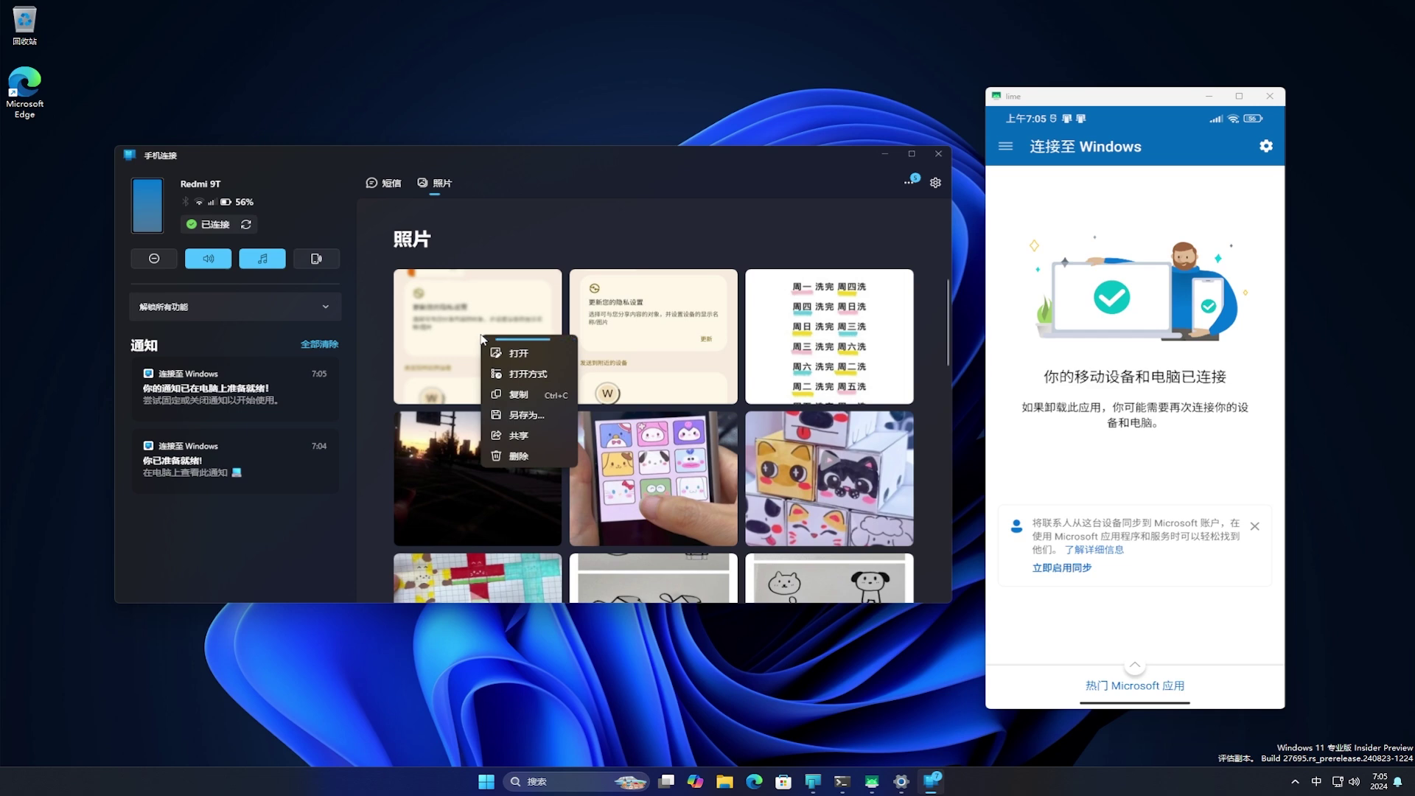
{"action": "left_click", "coordinate": [528, 450]}
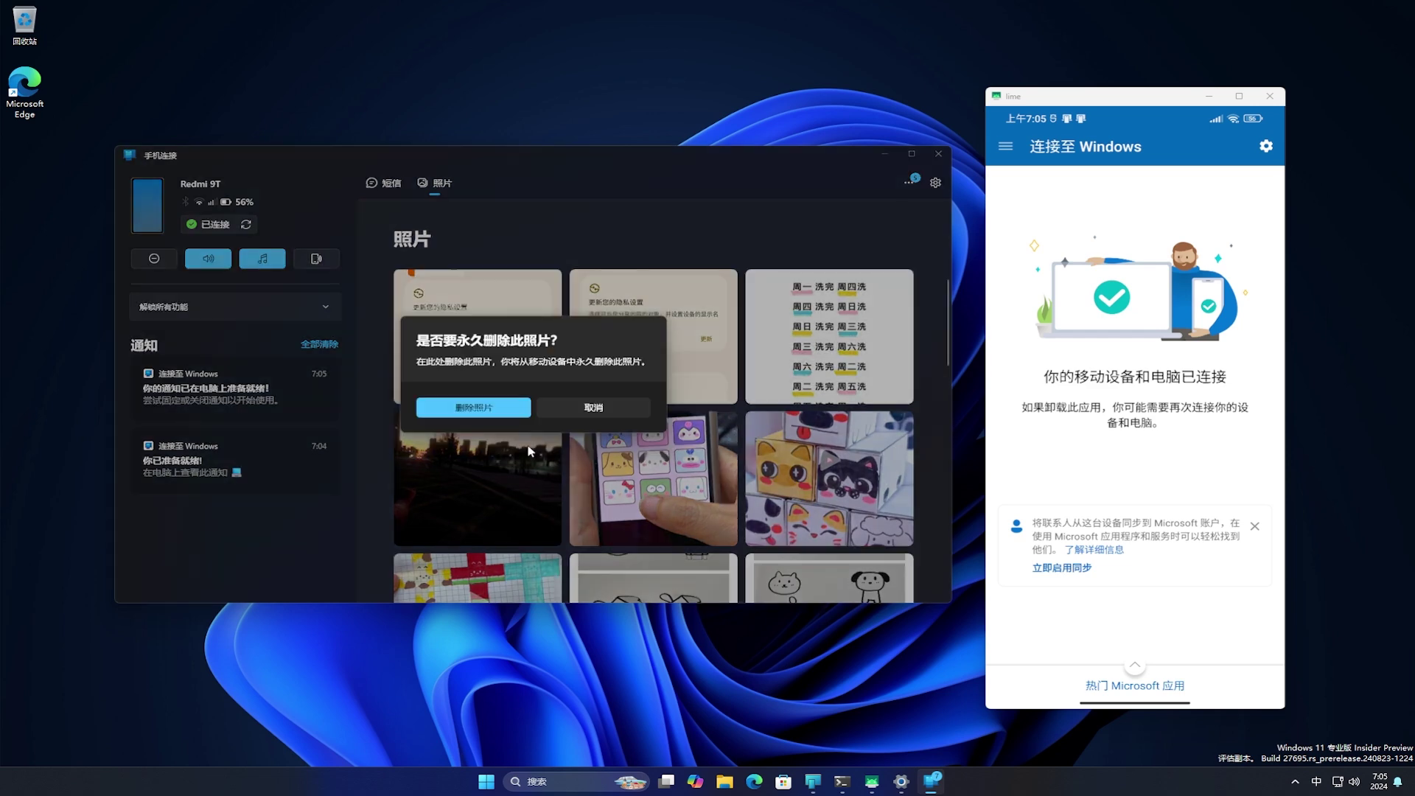
{"action": "left_click", "coordinate": [485, 411]}
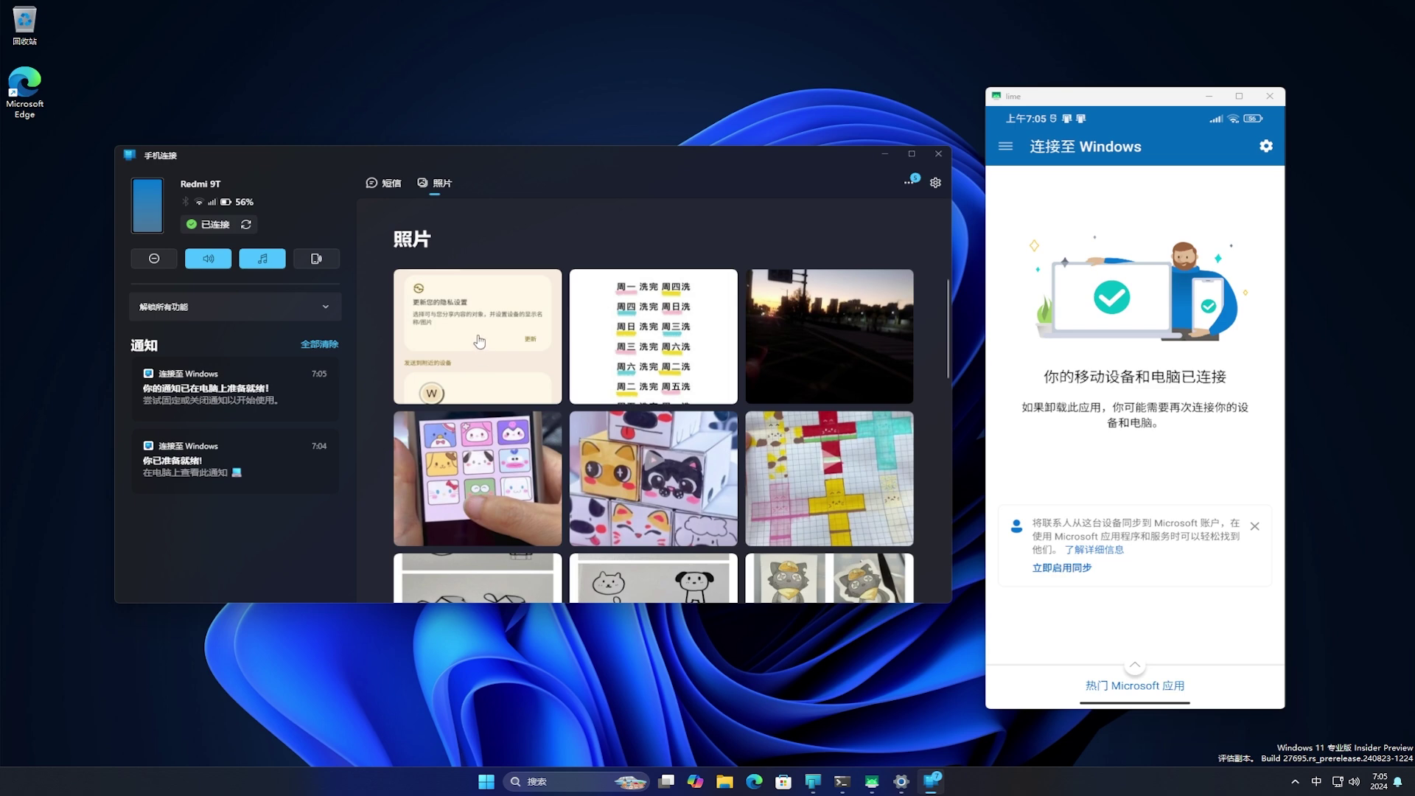
{"action": "right_click", "coordinate": [479, 341]}
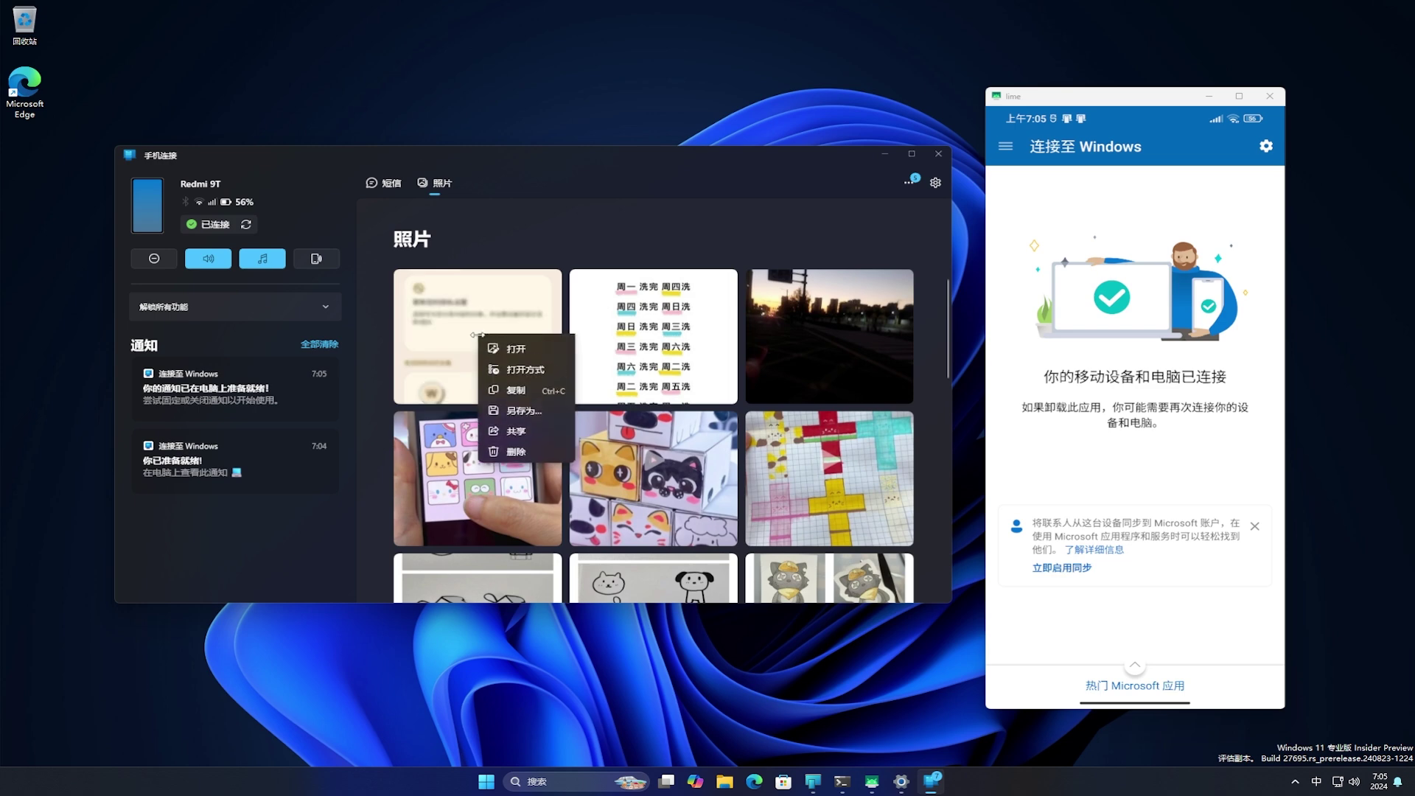
{"action": "left_click", "coordinate": [519, 451]}
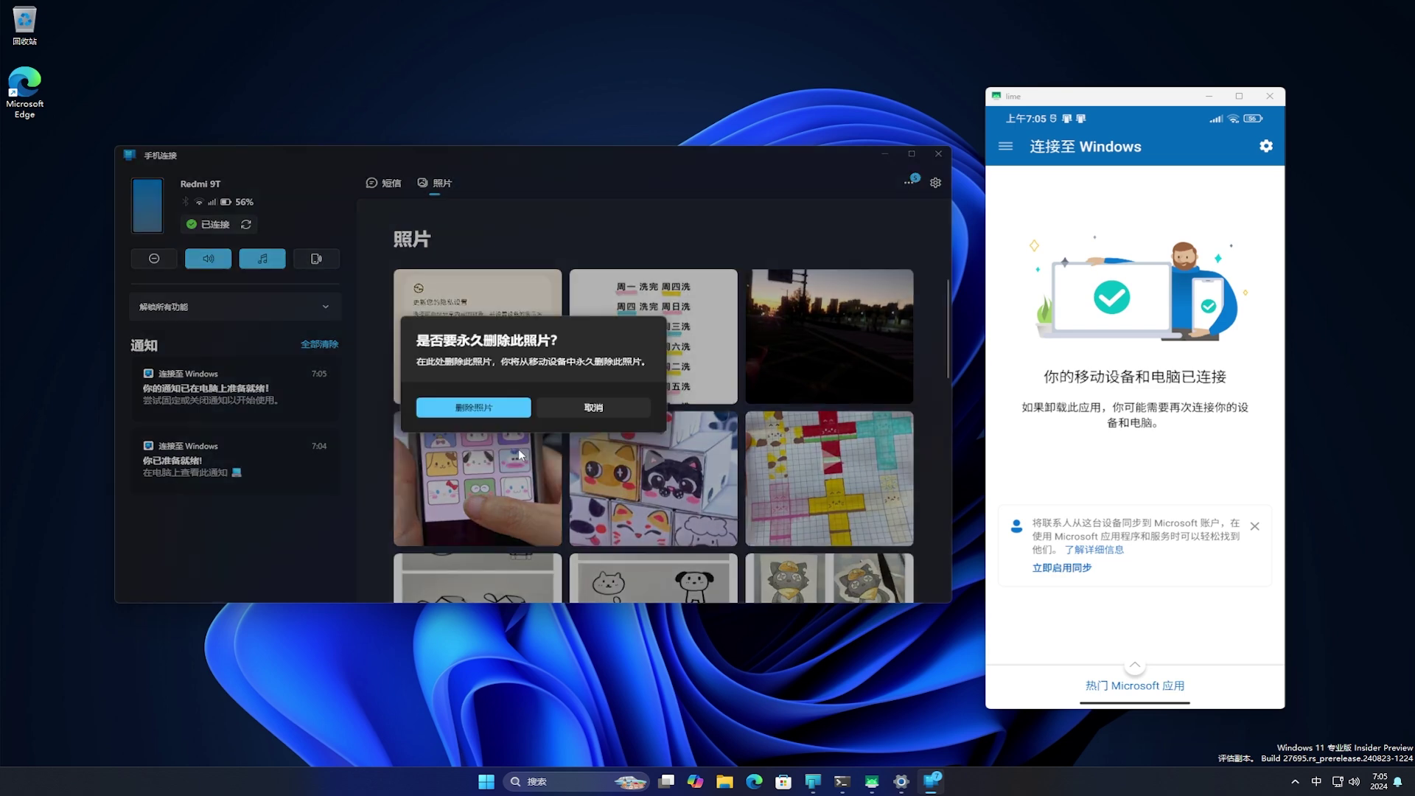
{"action": "left_click", "coordinate": [486, 409]}
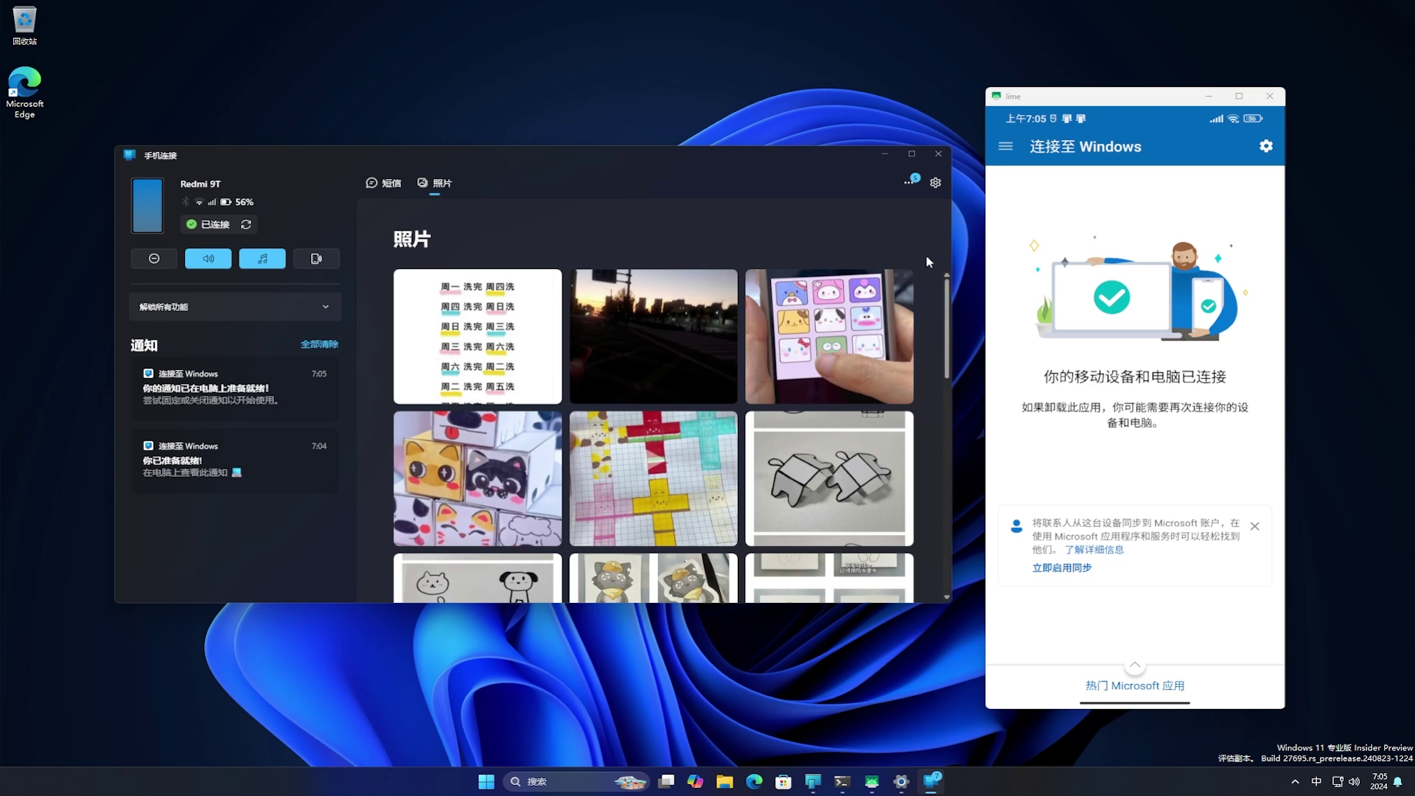
Show the Recent updates page from the app's extra options
{"action": "left_click", "coordinate": [913, 184]}
{"action": "left_click", "coordinate": [885, 219]}
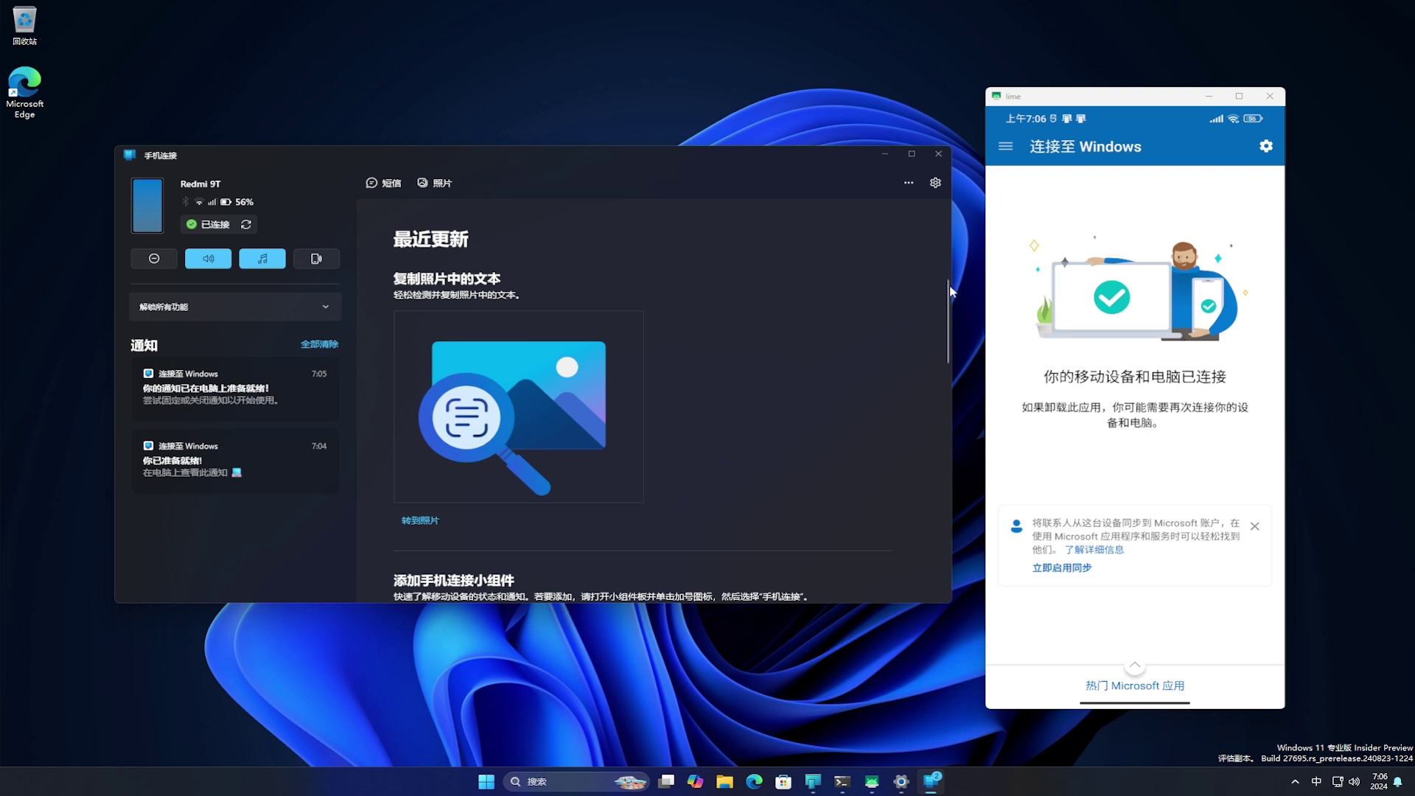
{"action": "left_click_drag", "start_coordinate": [950, 291], "coordinate": [953, 256]}
Open the 洗头公式 photo, turn on text recognition, and copy all its recognised text
{"action": "left_click", "coordinate": [427, 520]}
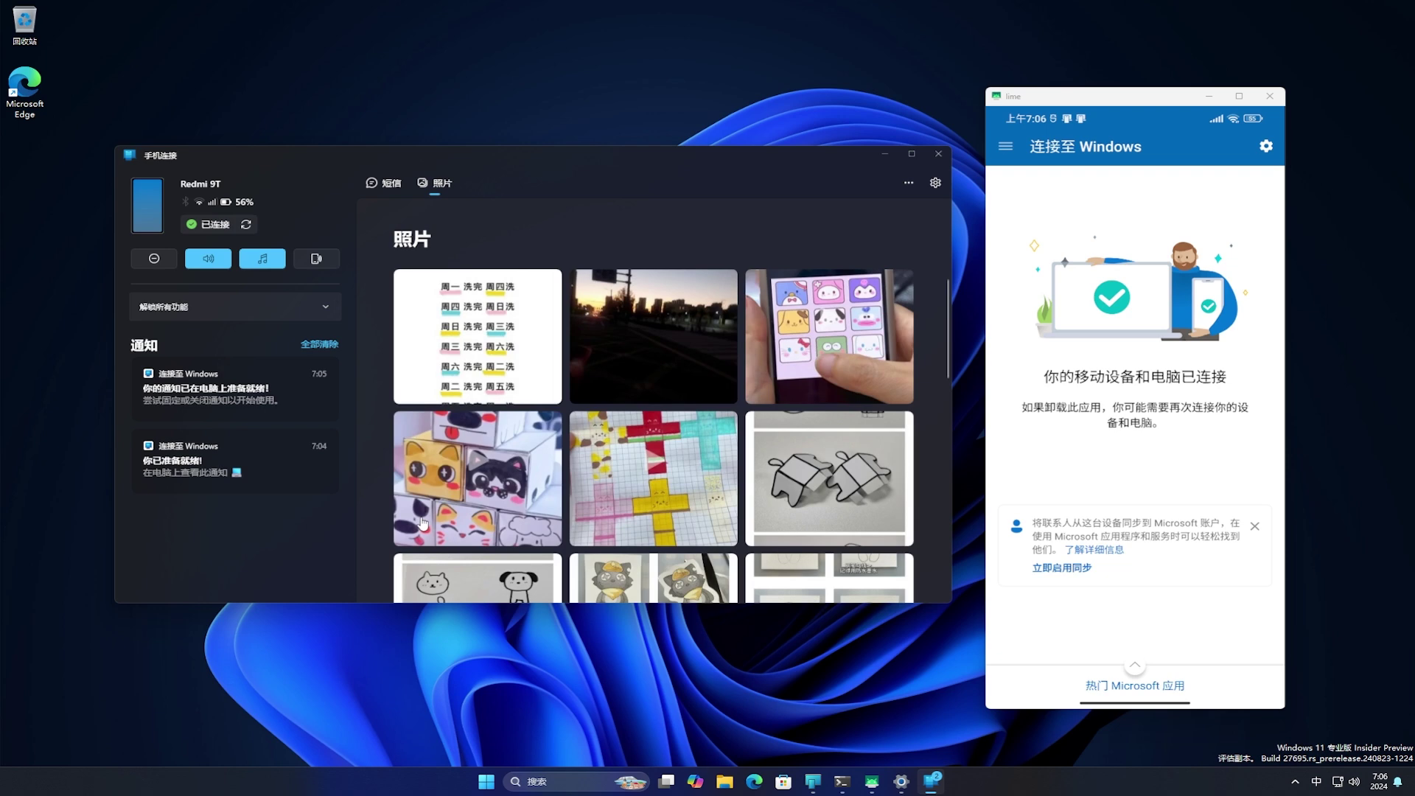
{"action": "left_click", "coordinate": [476, 341]}
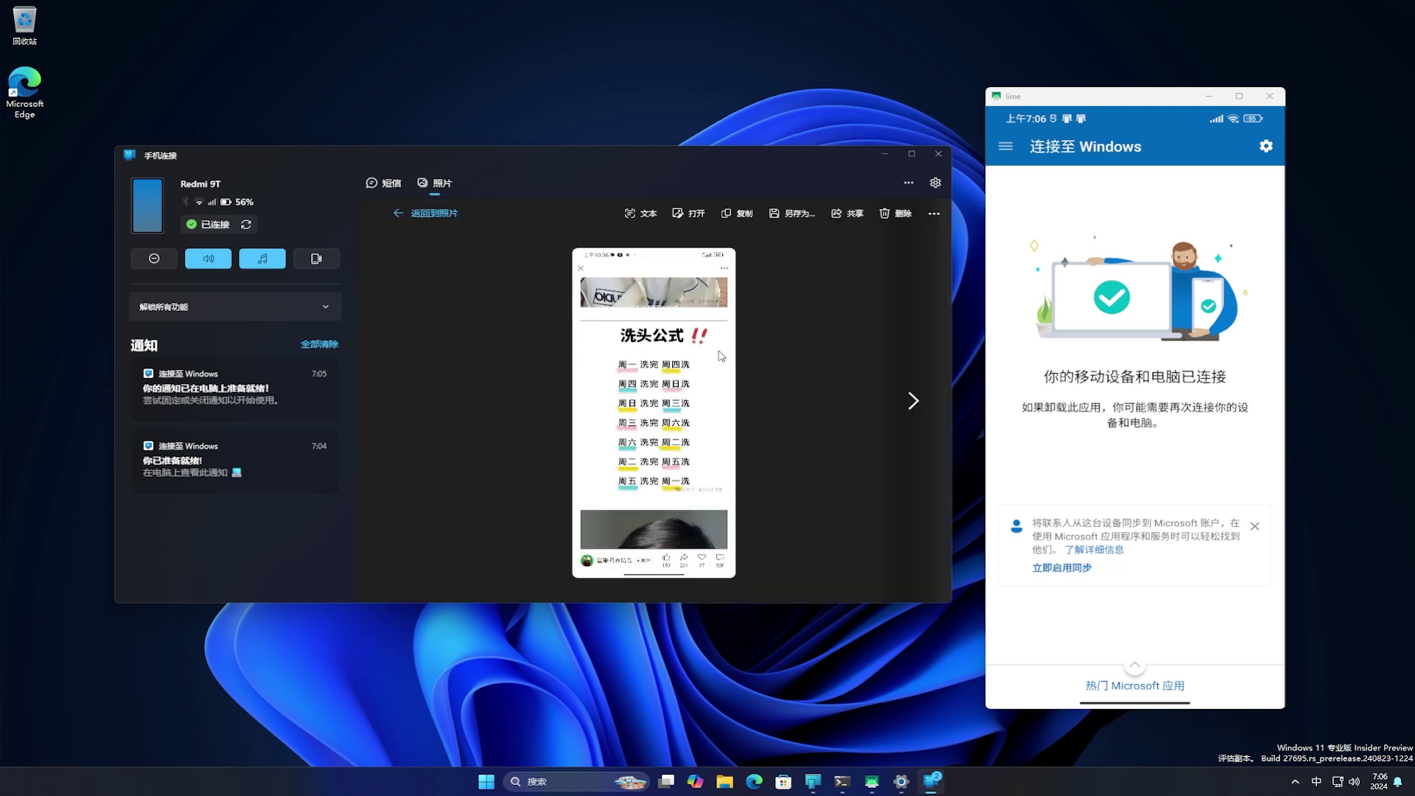
{"action": "left_click", "coordinate": [641, 214]}
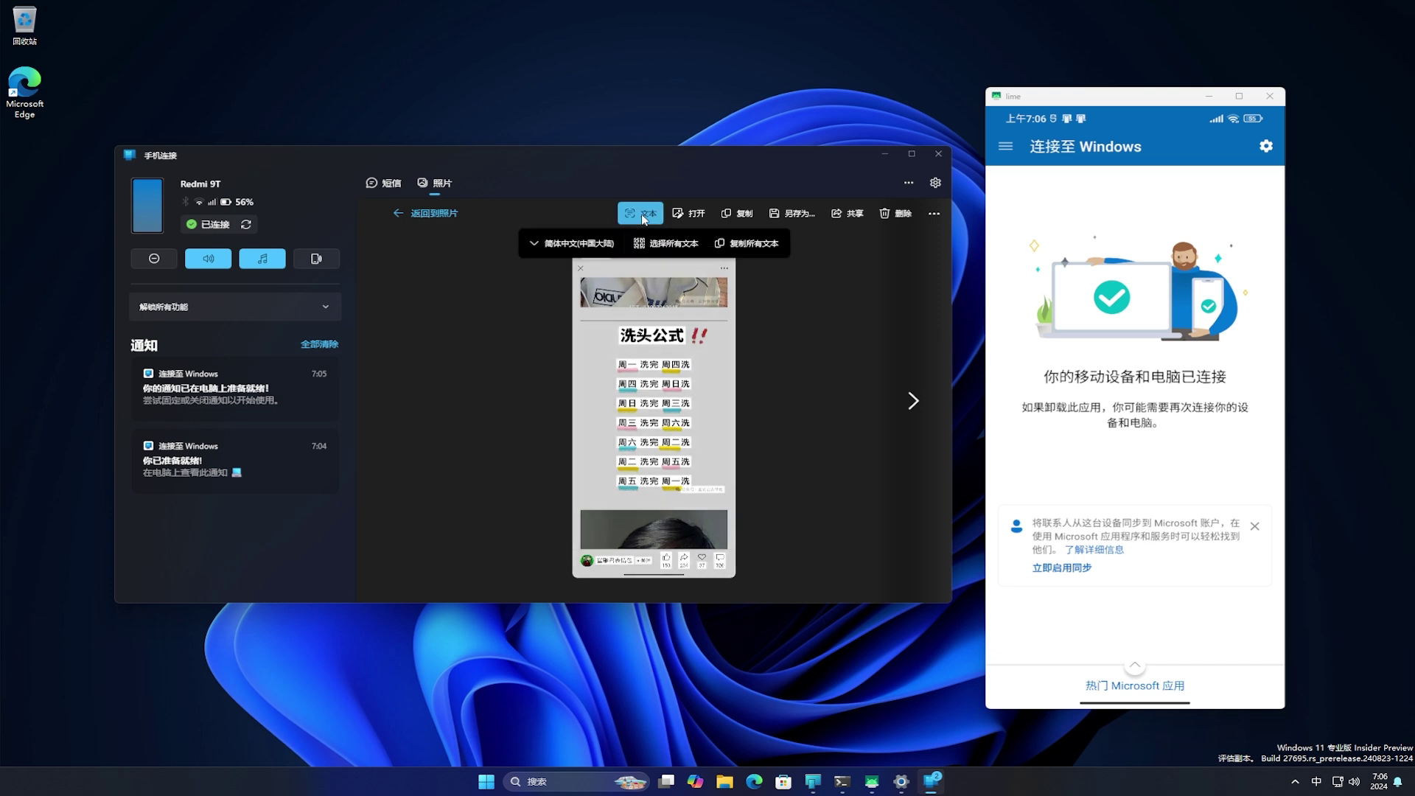
{"action": "left_click", "coordinate": [663, 244]}
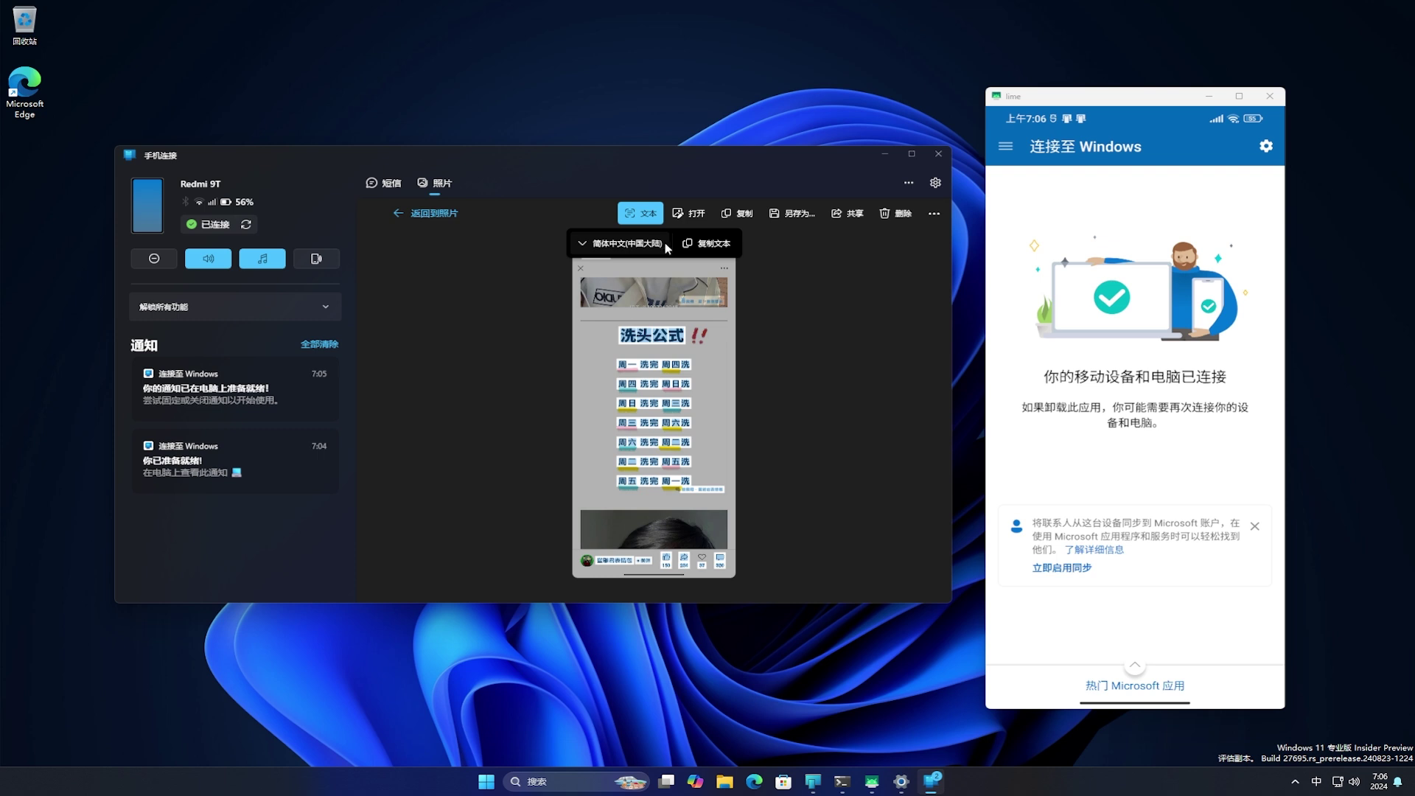
{"action": "left_click", "coordinate": [711, 245]}
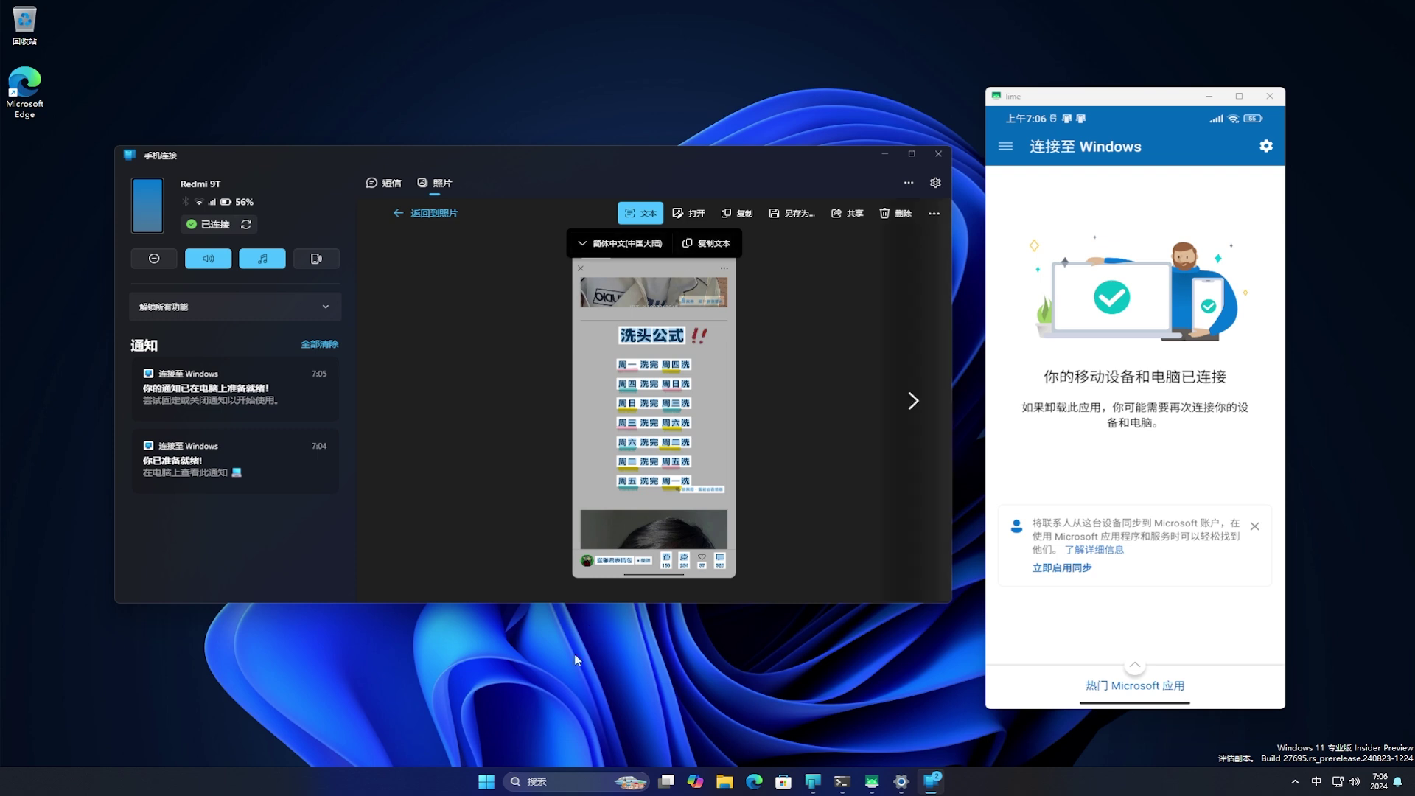
{"action": "left_click", "coordinate": [485, 781]}
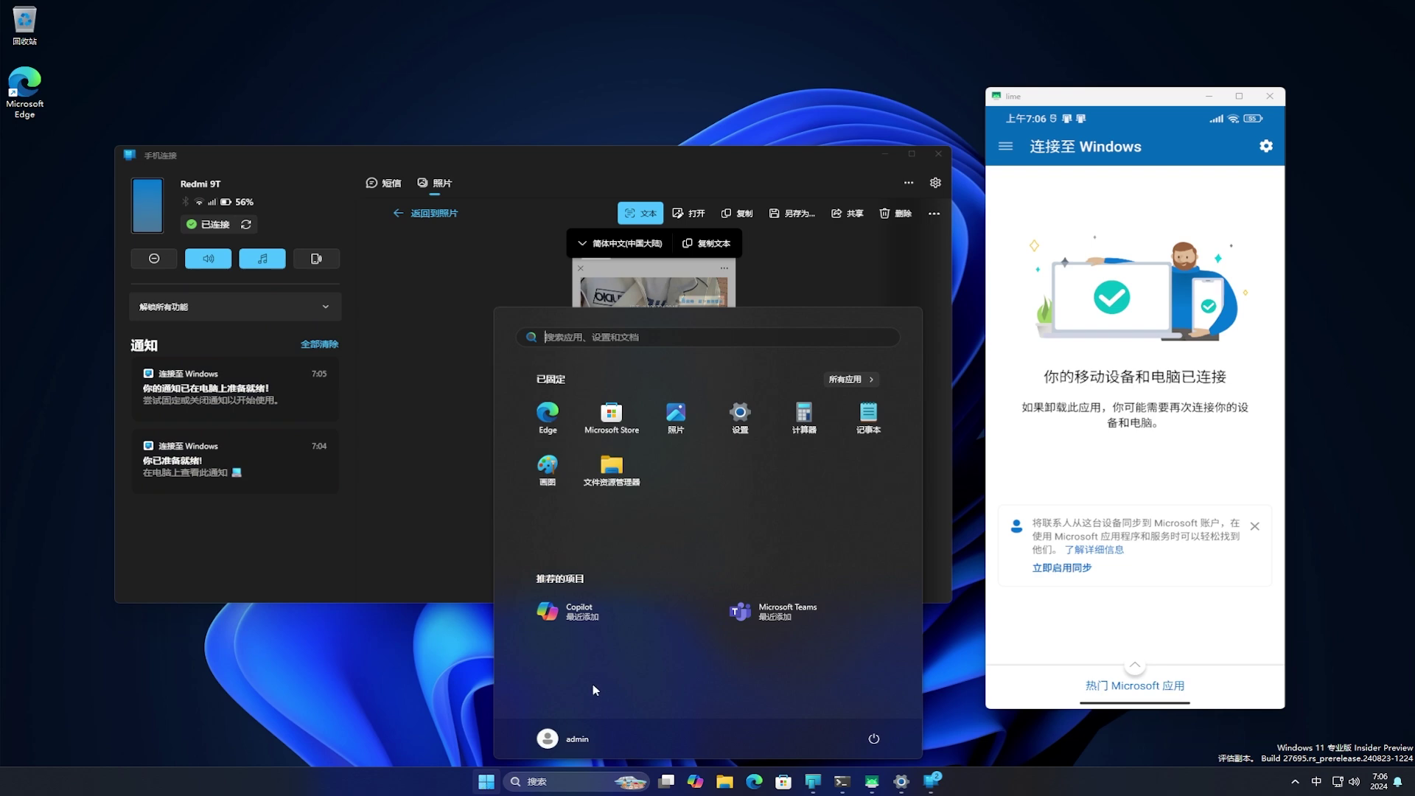
Paste the photo's copied text into a new Notepad tab, then minimize Notepad
{"action": "left_click", "coordinate": [868, 417]}
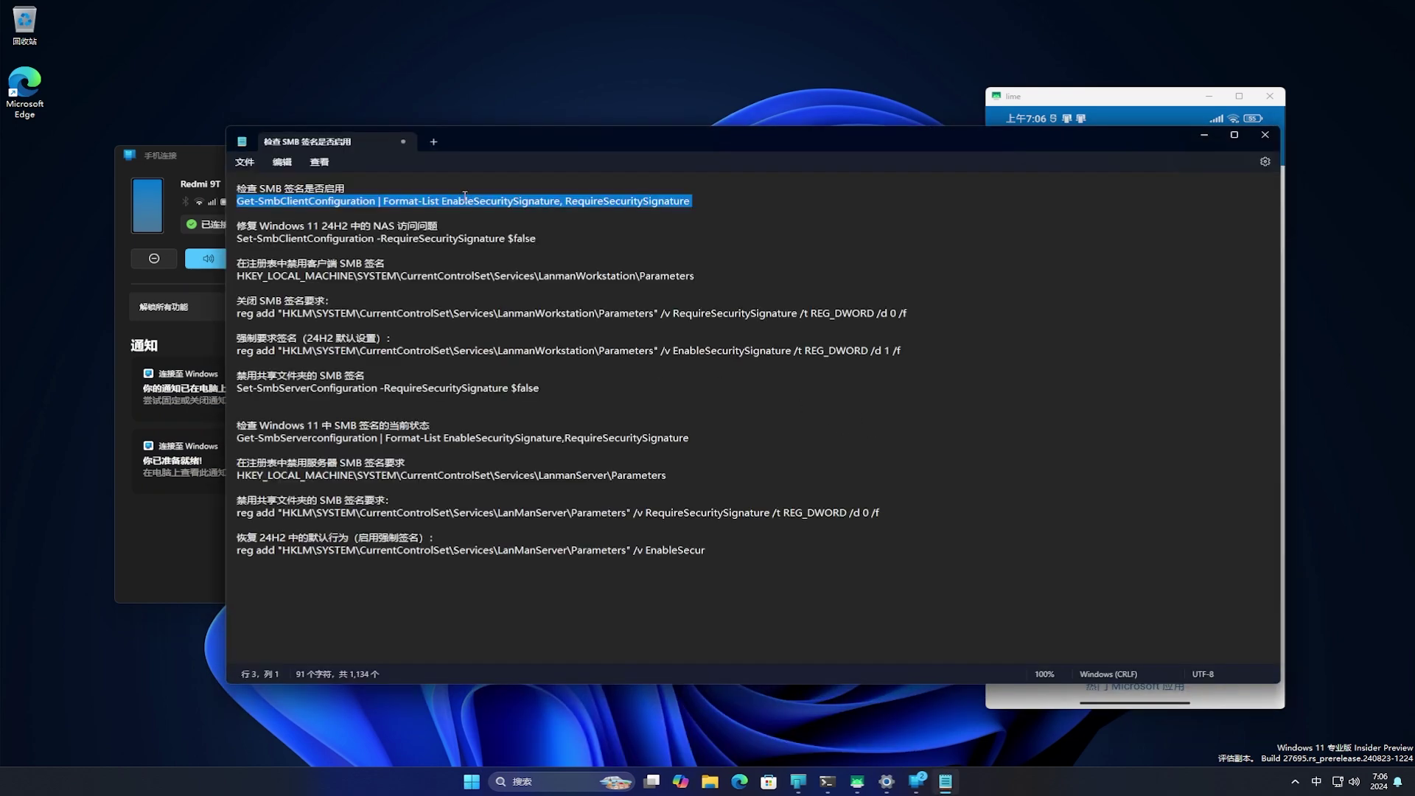
{"action": "left_click", "coordinate": [434, 142]}
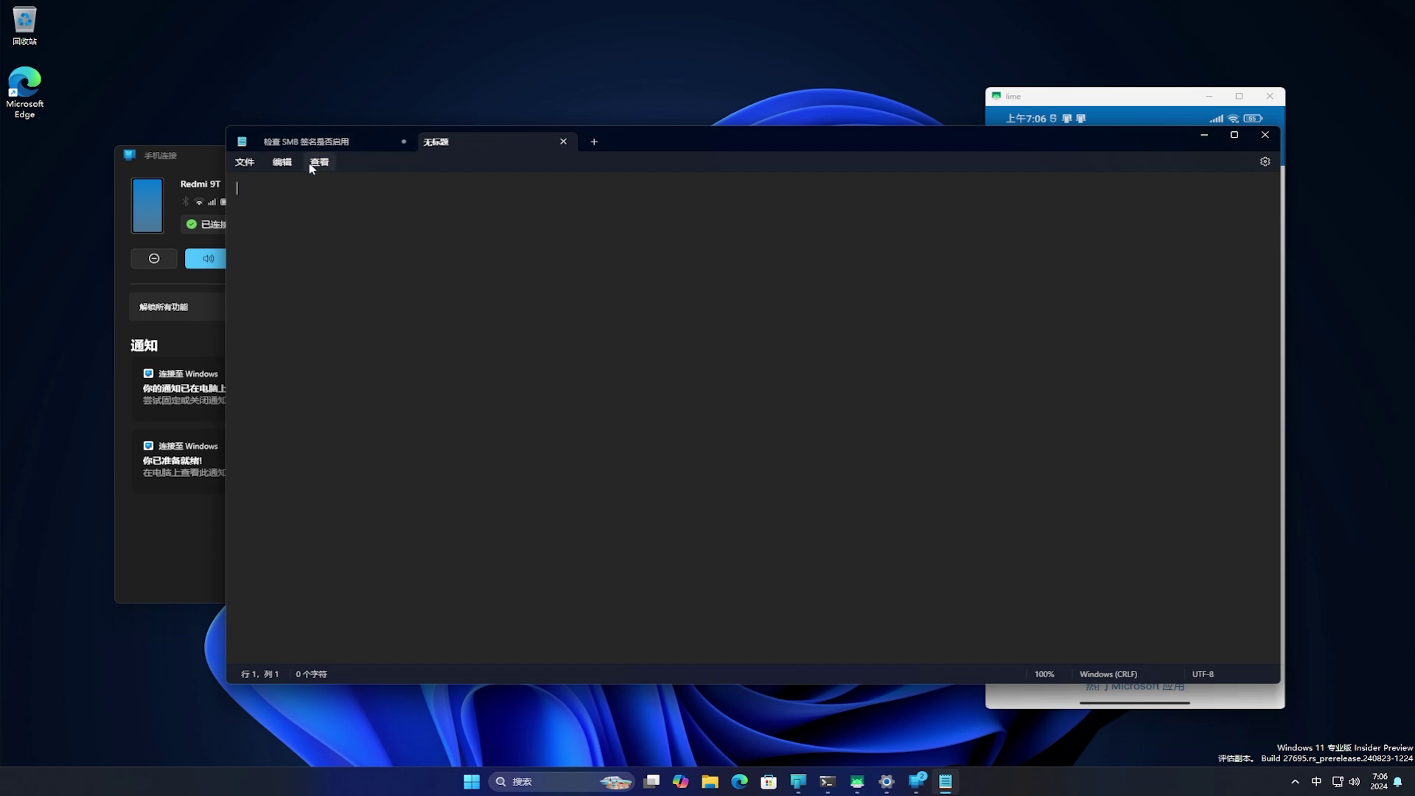
{"action": "left_click", "coordinate": [282, 162]}
{"action": "left_click", "coordinate": [287, 252]}
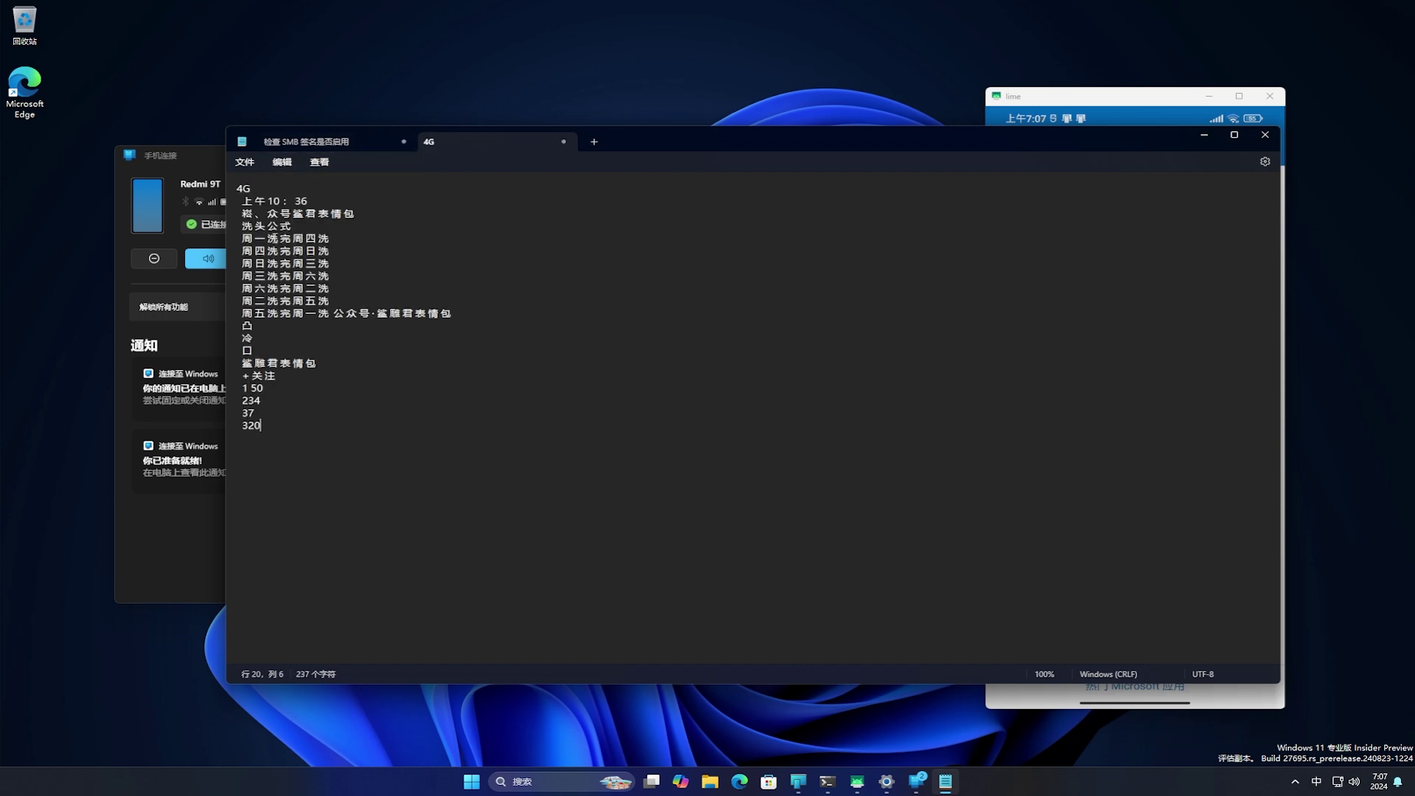
{"action": "left_click", "coordinate": [526, 409]}
{"action": "left_click", "coordinate": [1204, 135]}
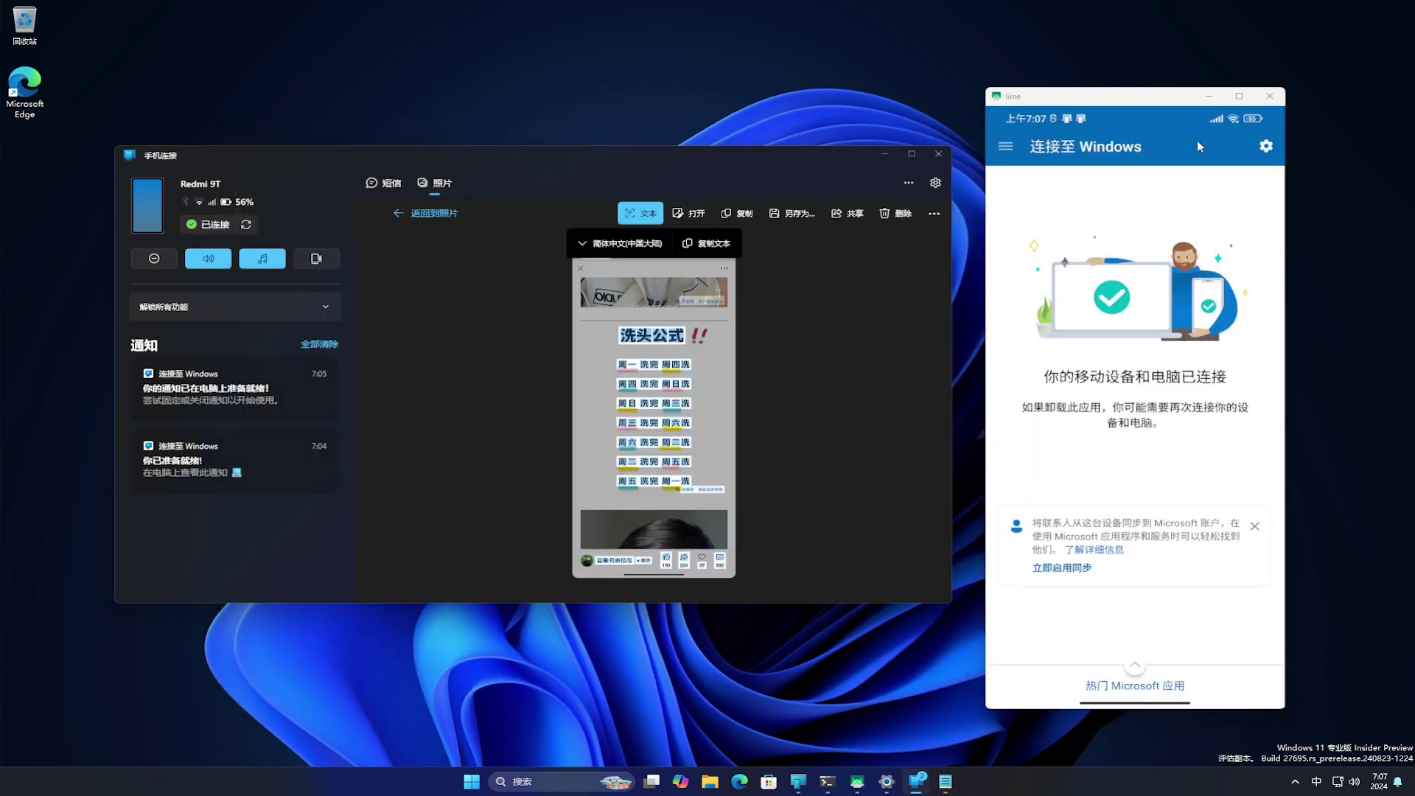
Make the phone play its find-my-phone sound, then dismiss the countdown notice
{"action": "left_click", "coordinate": [315, 259]}
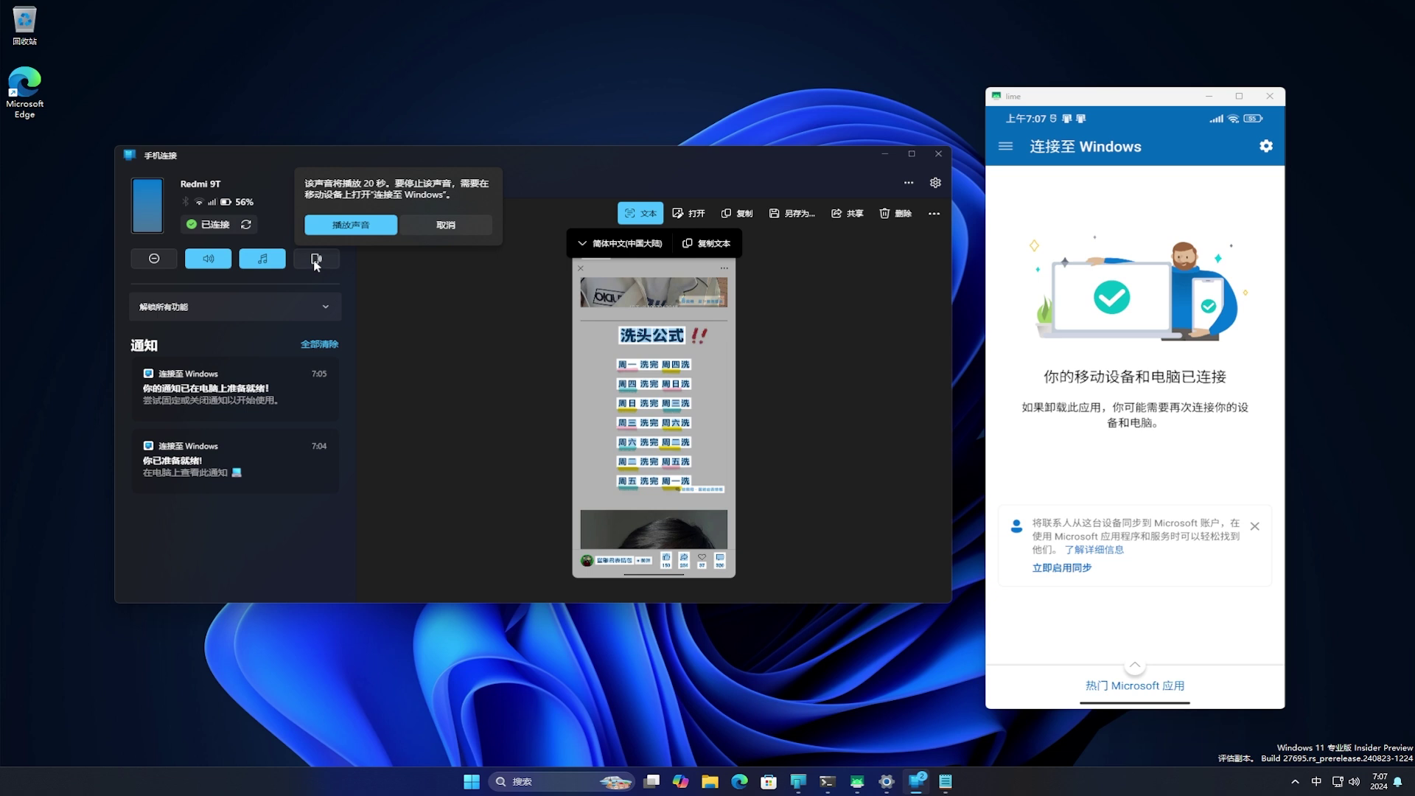
{"action": "left_click", "coordinate": [366, 227]}
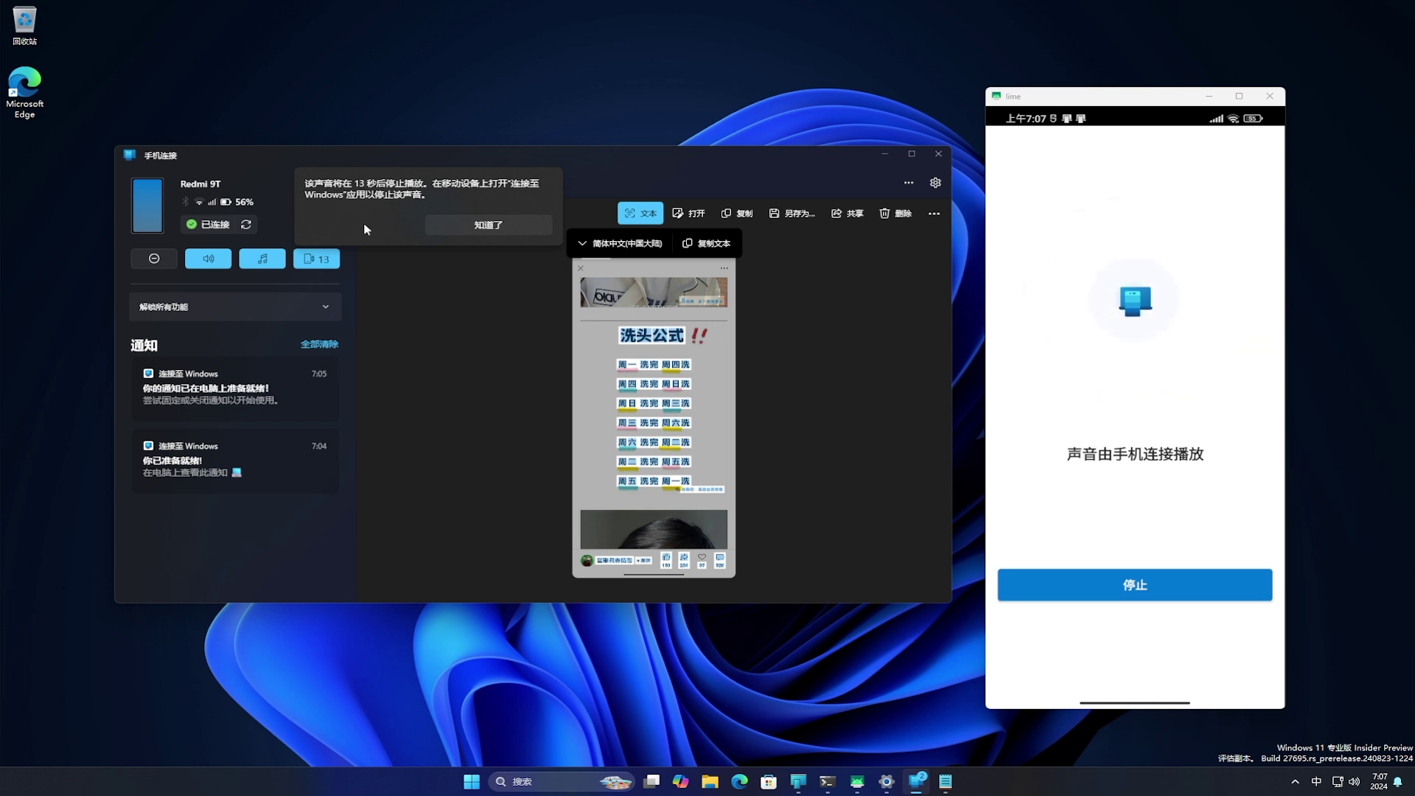
{"action": "left_click", "coordinate": [484, 226]}
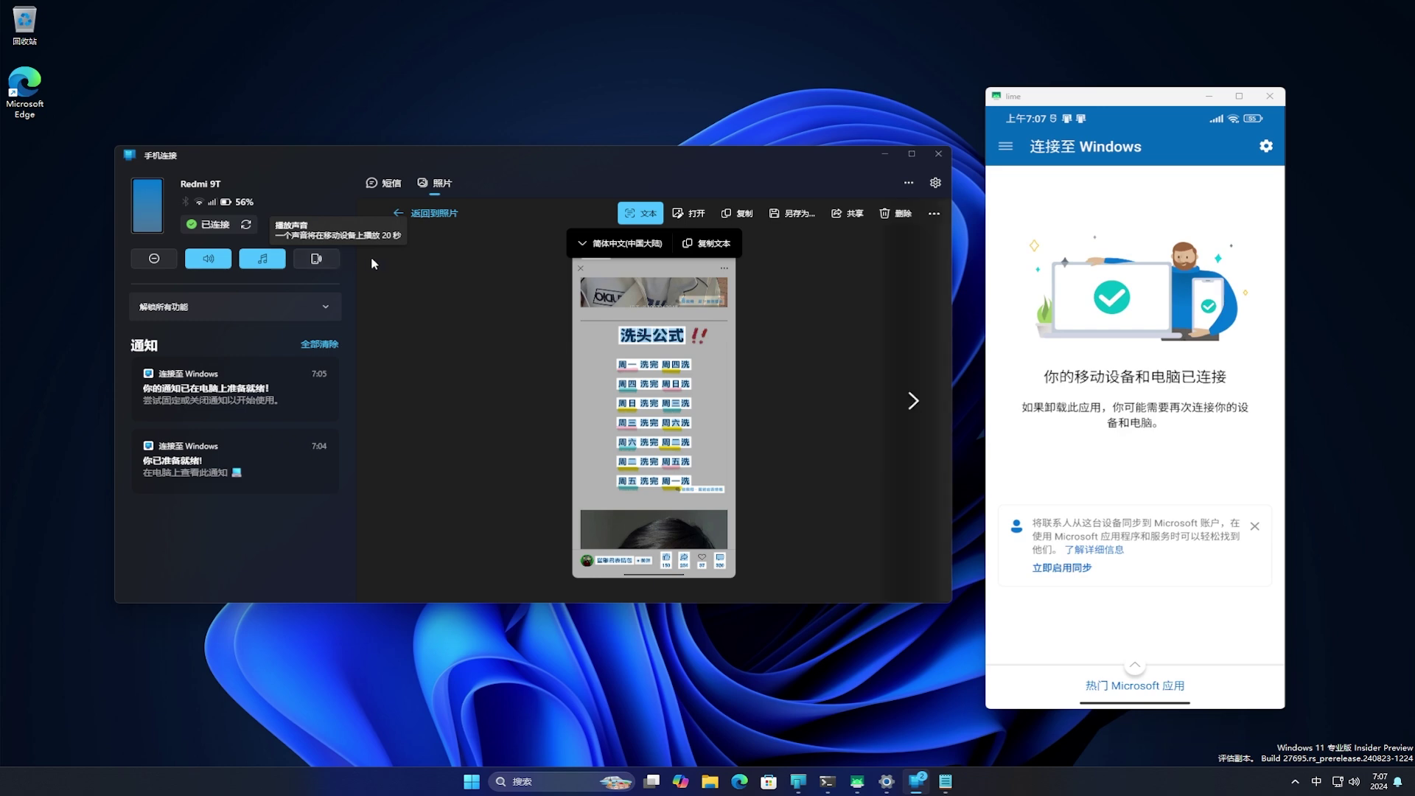
Go back to the photo grid, switch to Messages, and start unlocking the remaining features
{"action": "left_click", "coordinate": [431, 213]}
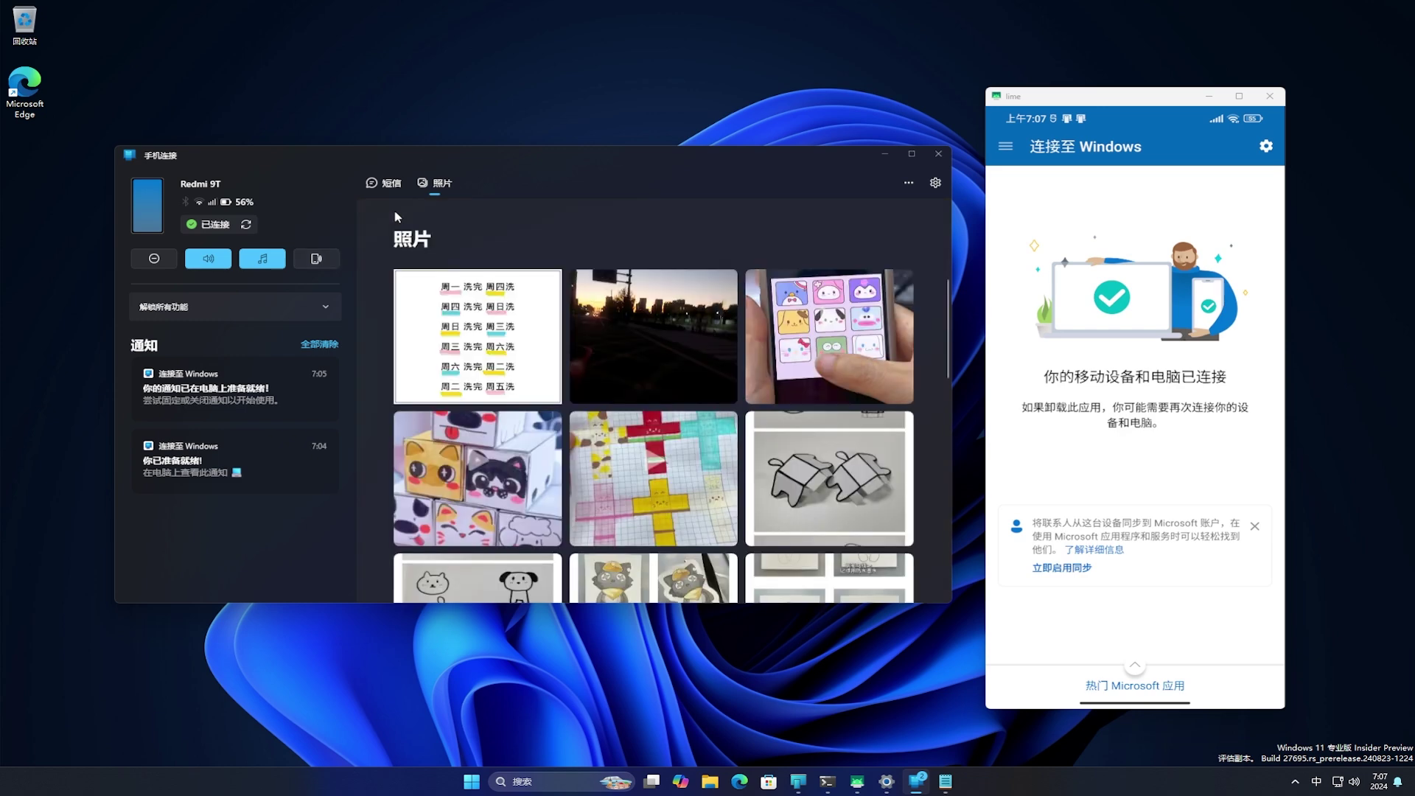
{"action": "left_click", "coordinate": [384, 184]}
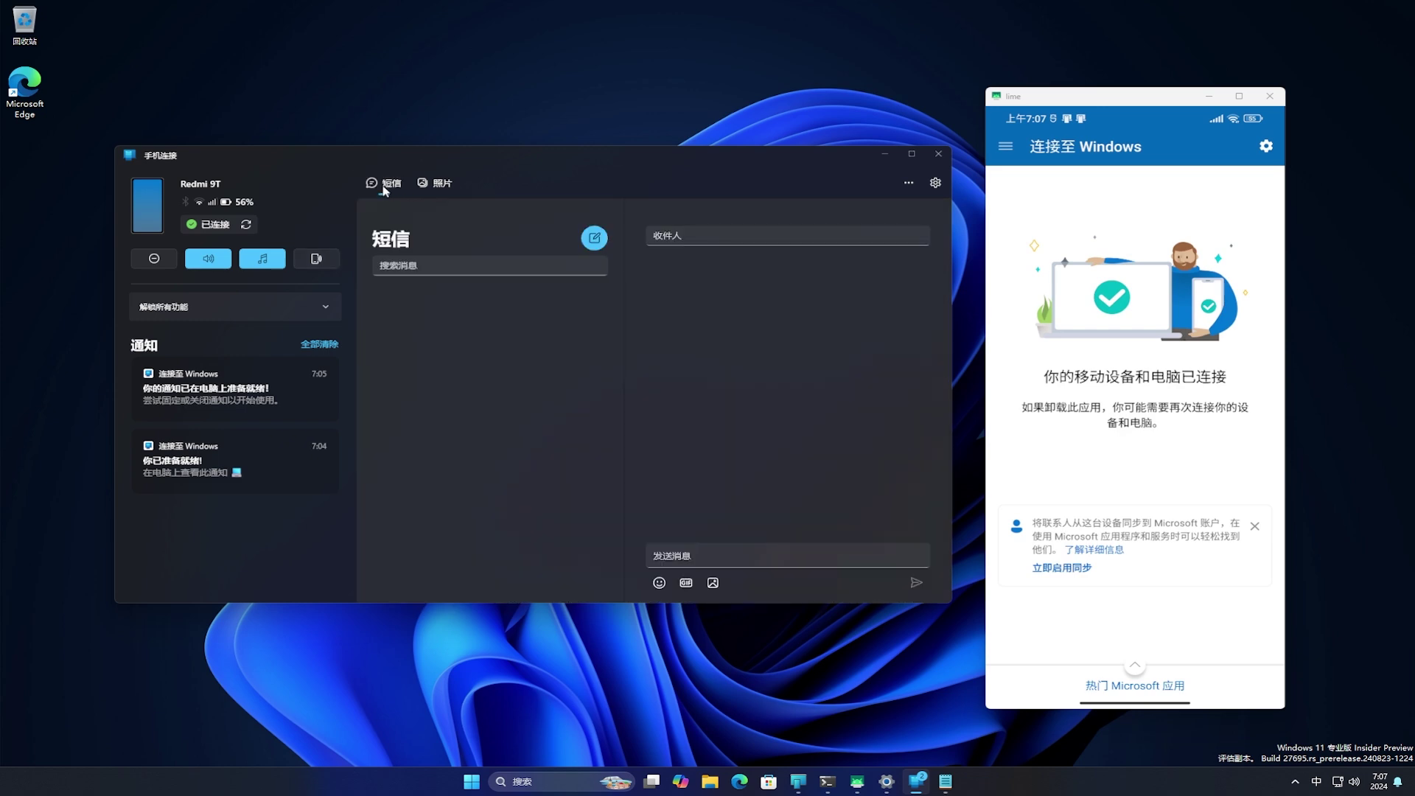
{"action": "left_click", "coordinate": [327, 308]}
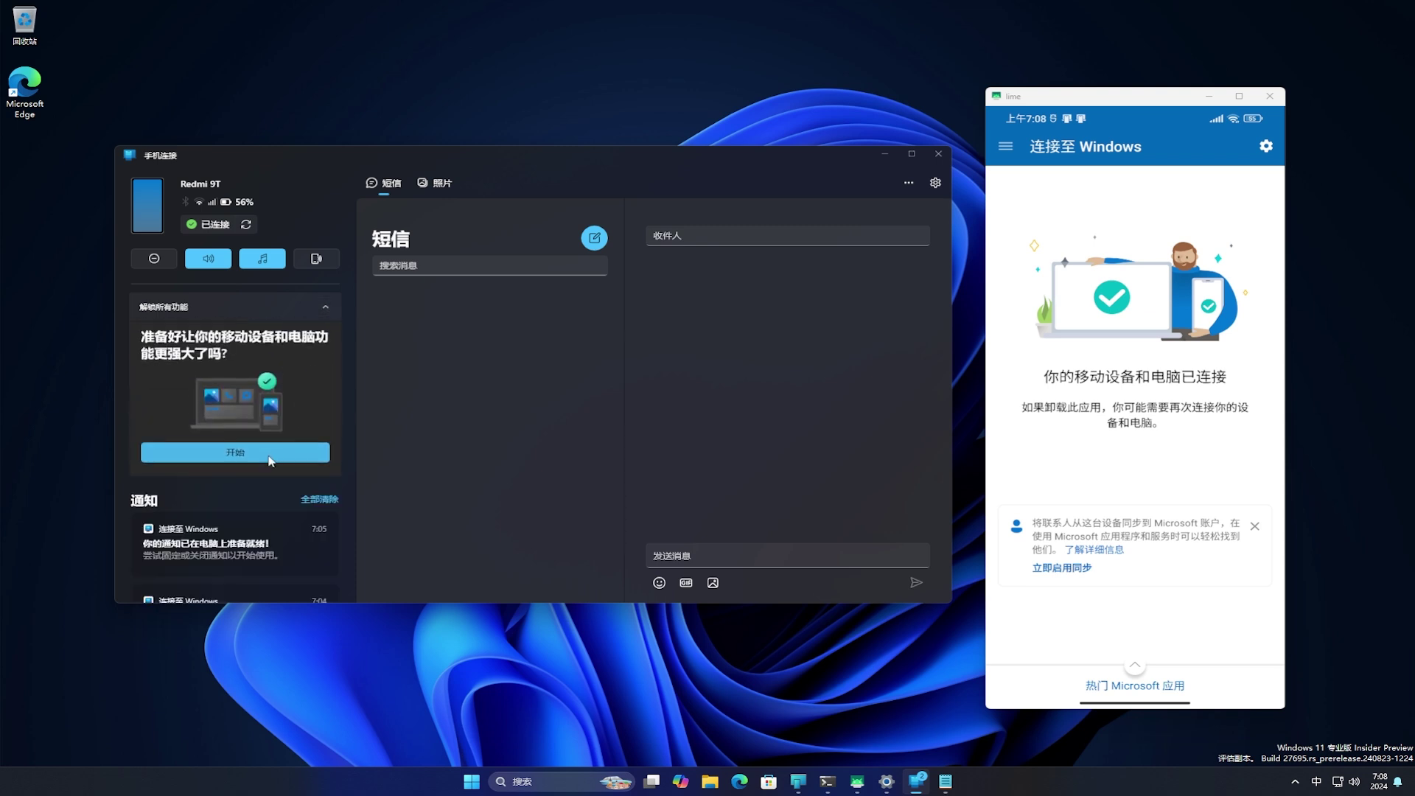
{"action": "left_click", "coordinate": [270, 459]}
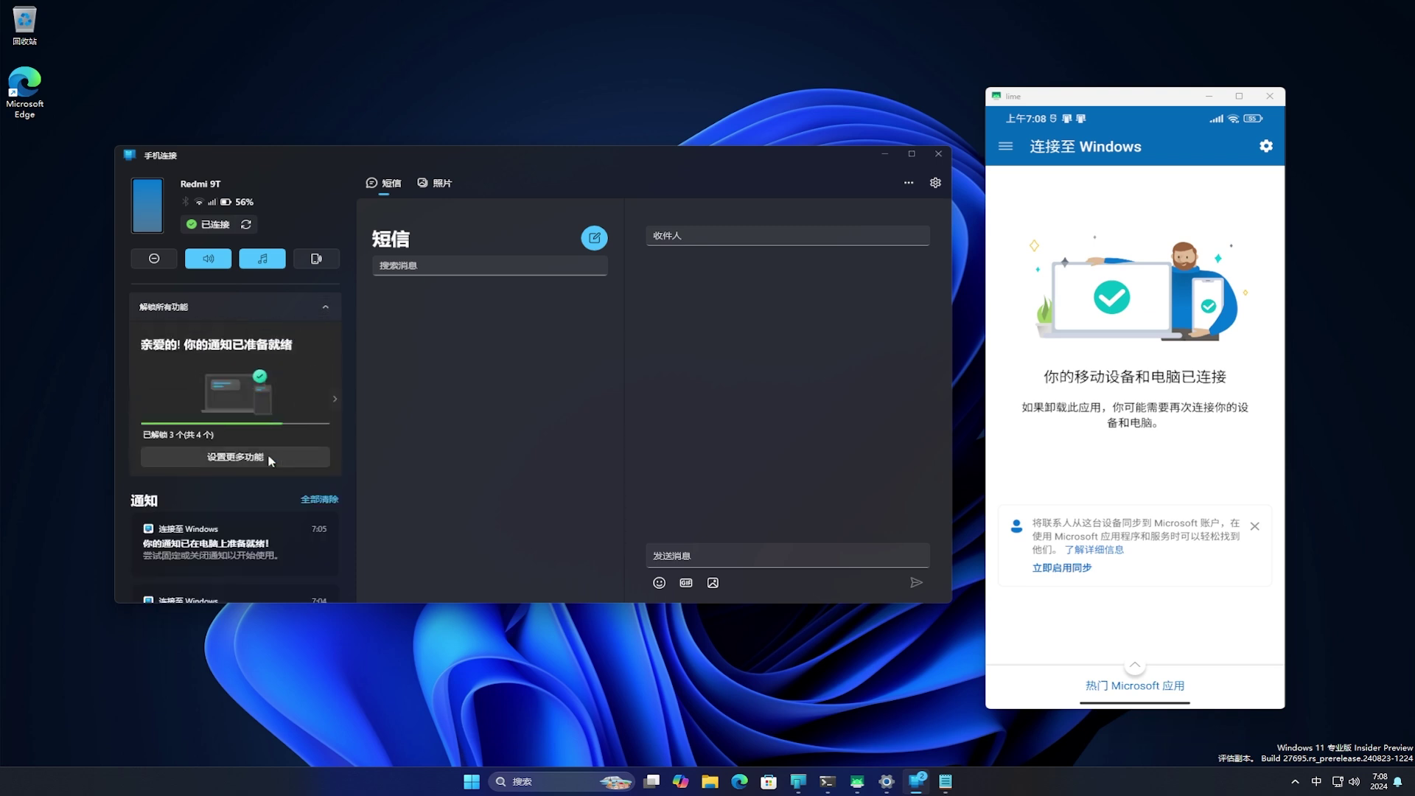